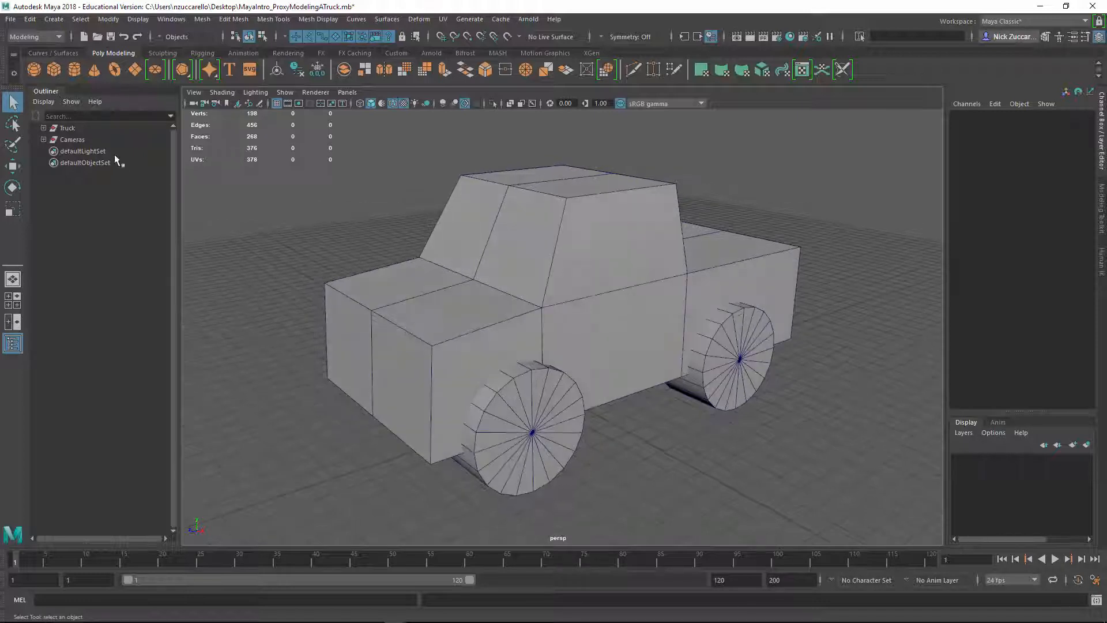
Reorder the hierarchy so the Truck group sits directly below the Cameras group
{"action": "left_click", "coordinate": [68, 128]}
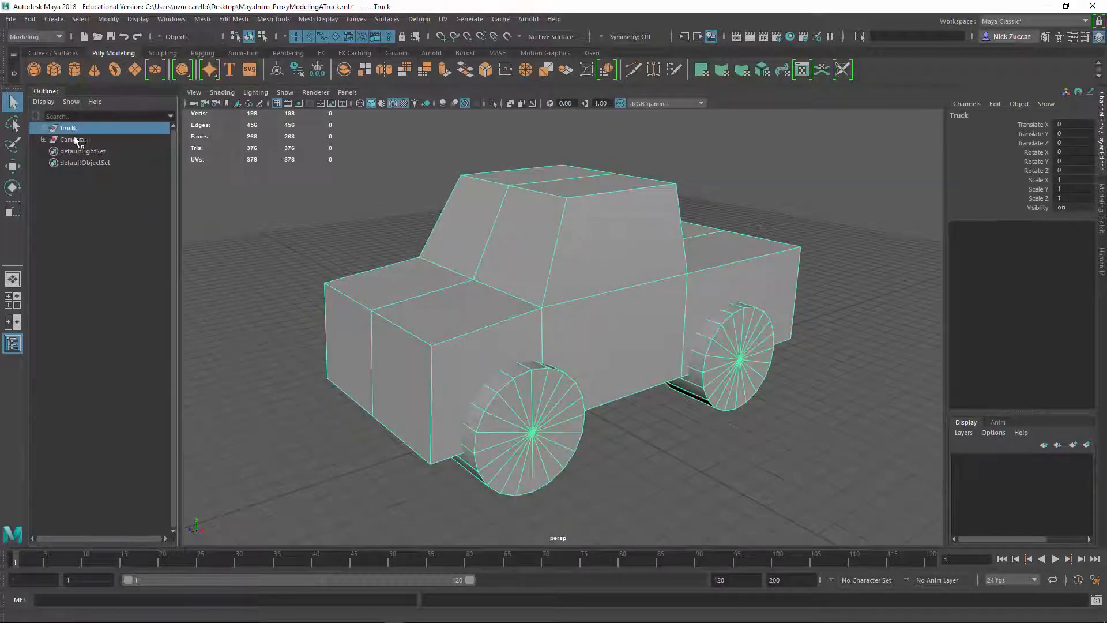
{"action": "middle_click_drag", "start_coordinate": [74, 126], "coordinate": [92, 144]}
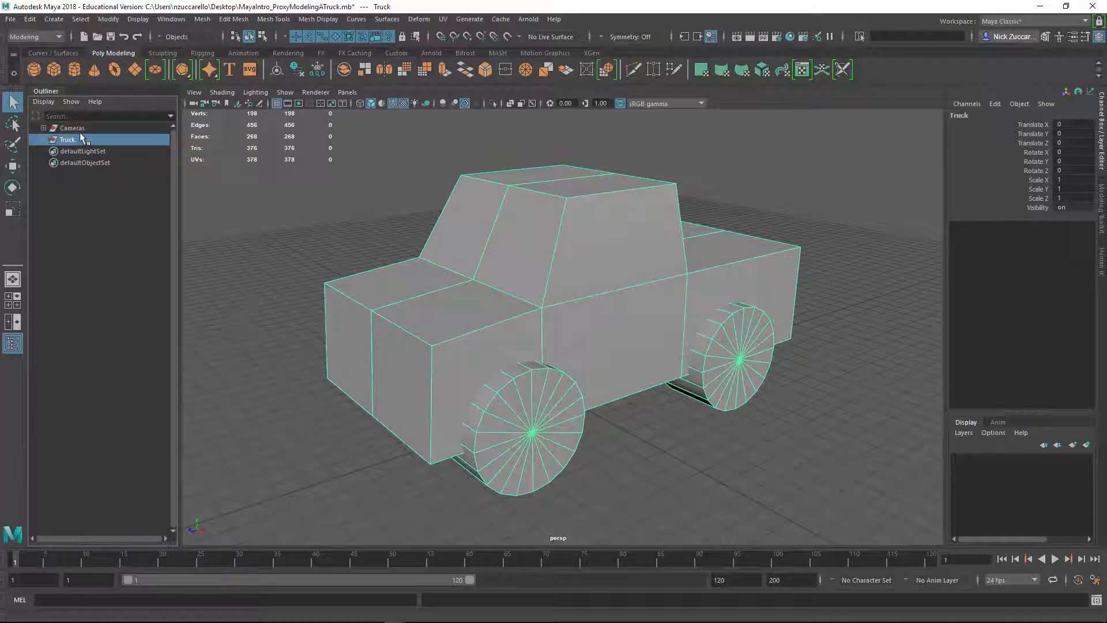
{"action": "left_click", "coordinate": [46, 138]}
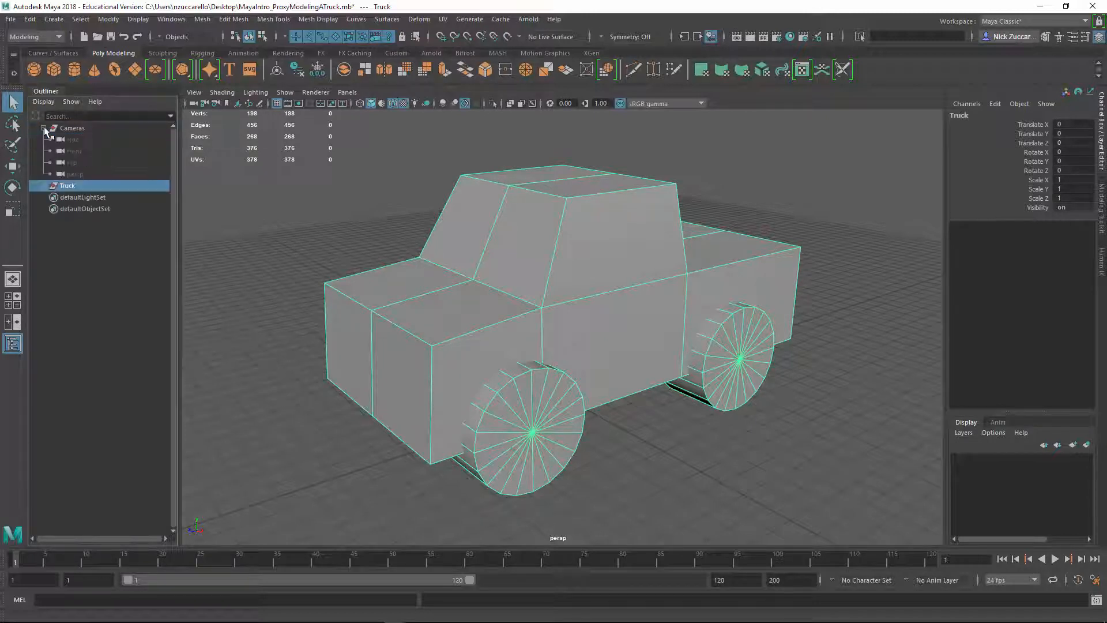
{"action": "left_click", "coordinate": [46, 138]}
{"action": "left_click", "coordinate": [46, 140]}
{"action": "left_click", "coordinate": [46, 139]}
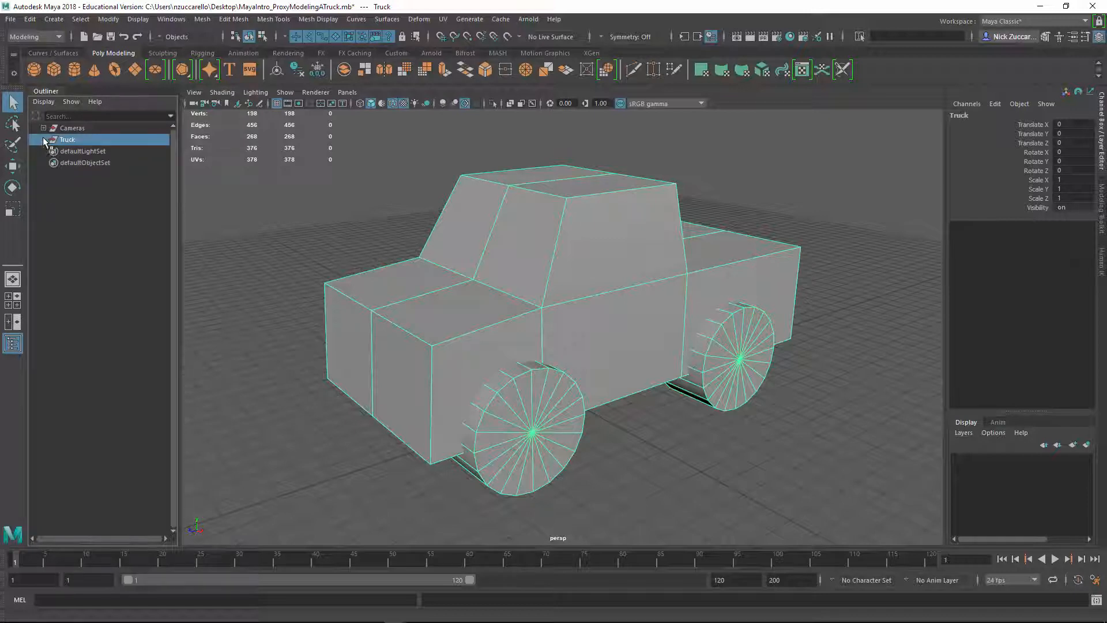
Place the Truck group inside a new parent group named GEO and expand it to show its contents
{"action": "left_click", "coordinate": [73, 252]}
{"action": "left_click", "coordinate": [69, 142]}
{"action": "key", "text": "ctrl+g"}
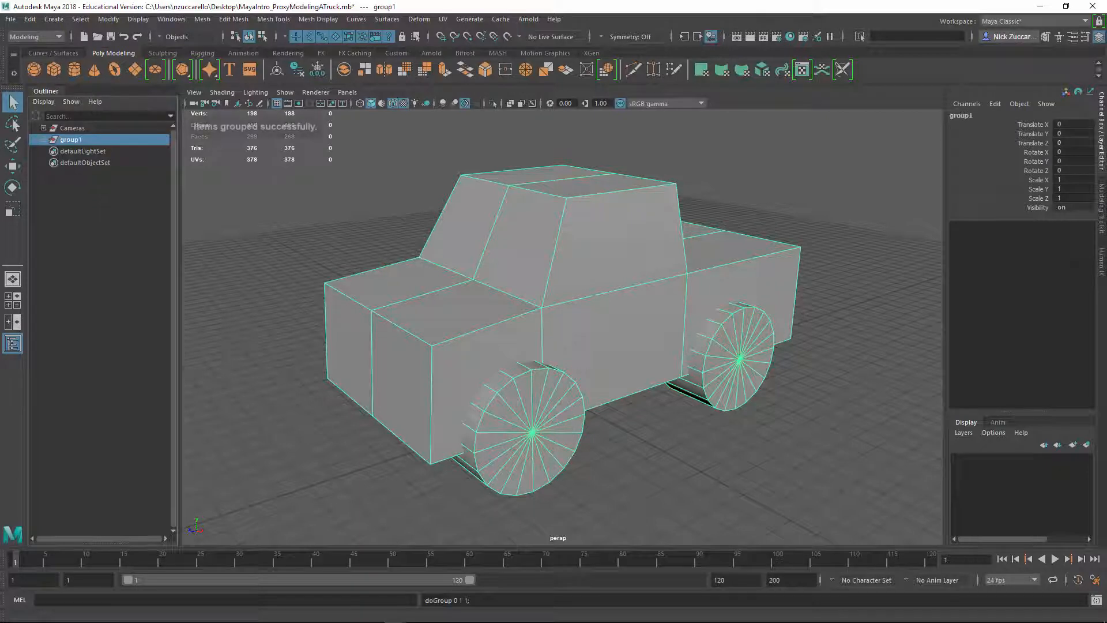
{"action": "left_click", "coordinate": [30, 21]}
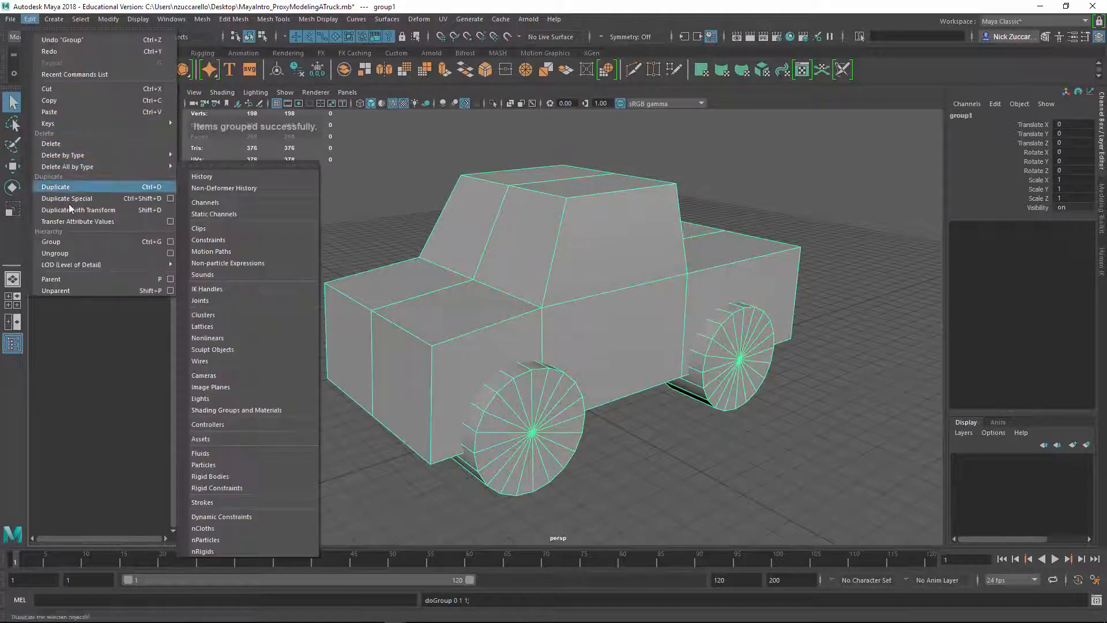
{"action": "left_click", "coordinate": [104, 330]}
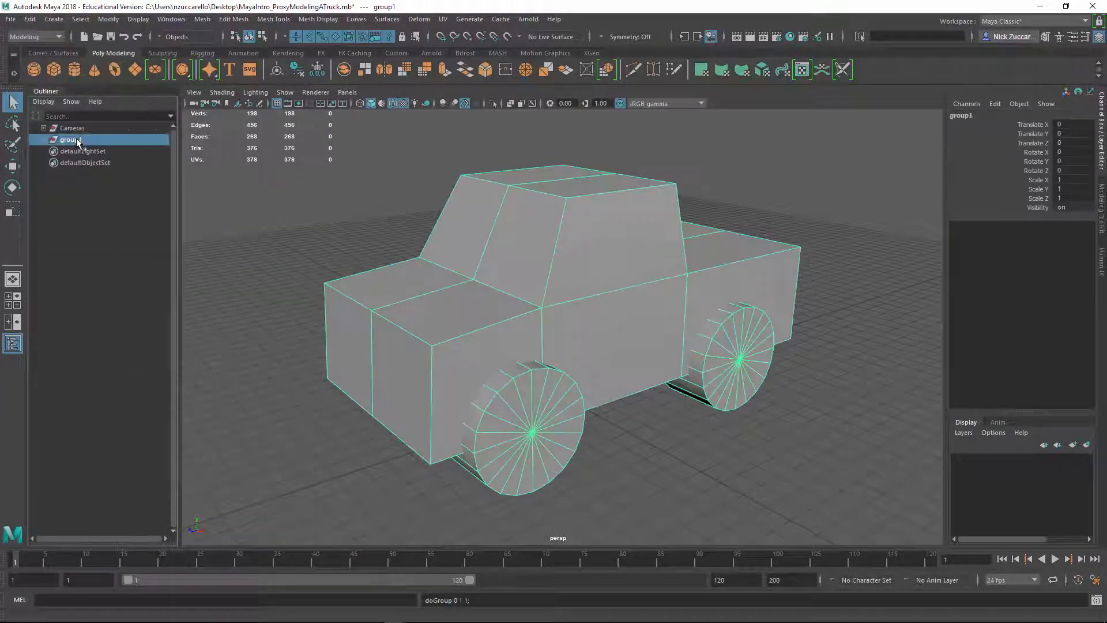
{"action": "double_click", "coordinate": [77, 140]}
{"action": "type", "text": "GEO"}
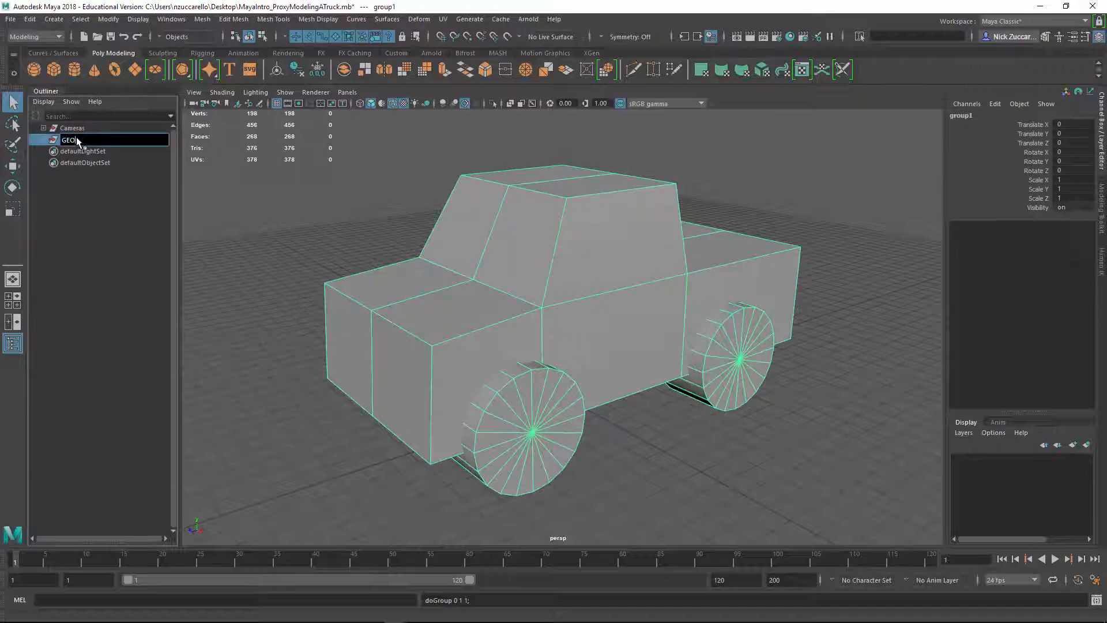
{"action": "key", "text": "Return"}
{"action": "left_click", "coordinate": [45, 140]}
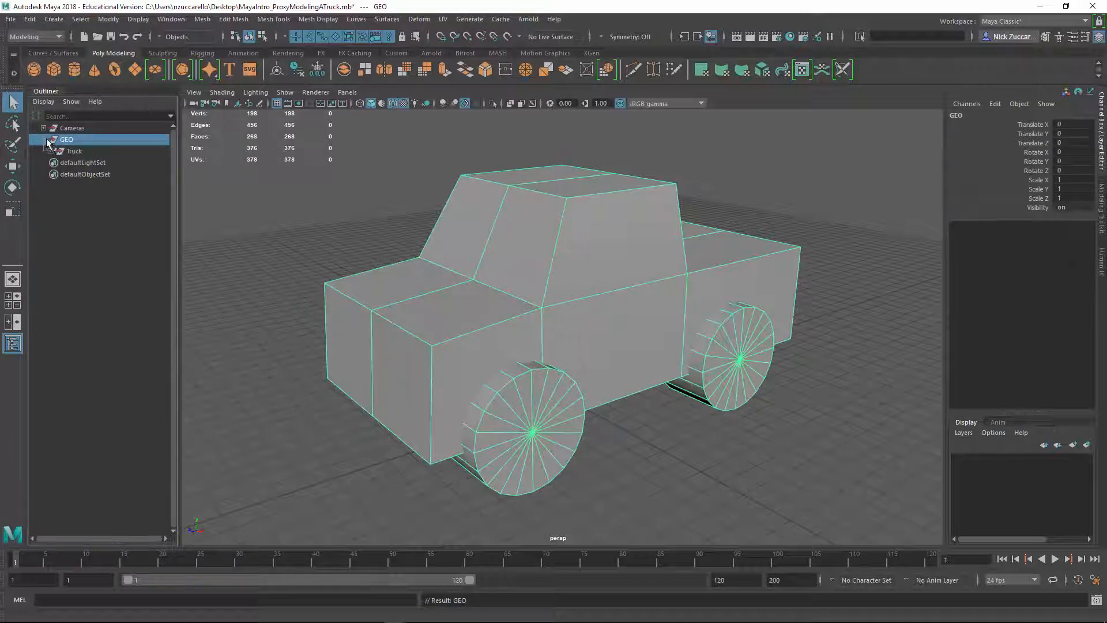
Duplicate the Truck group inside GEO
{"action": "left_click", "coordinate": [131, 216]}
{"action": "left_click", "coordinate": [79, 153]}
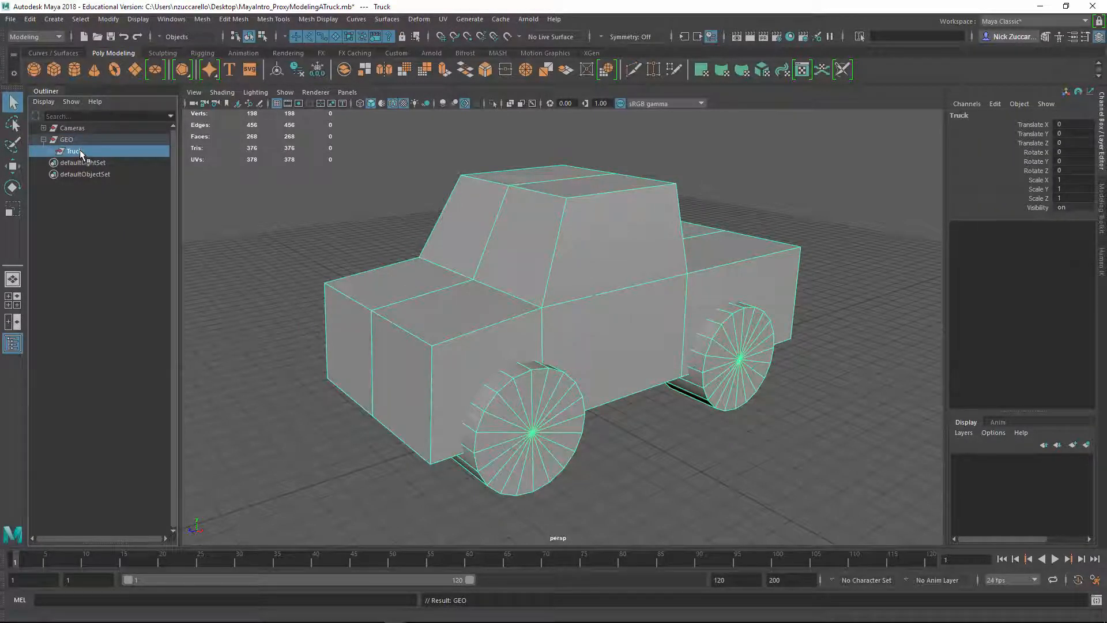
{"action": "key", "text": "ctrl+d"}
{"action": "left_click", "coordinate": [30, 19]}
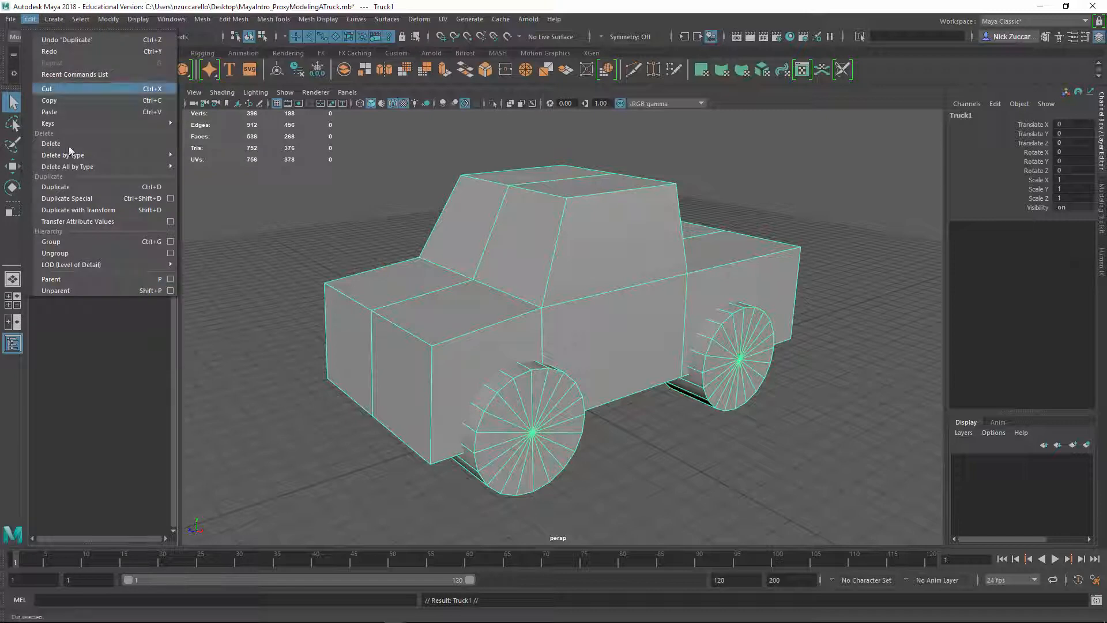
{"action": "left_click", "coordinate": [91, 351]}
Rename the original Truck group to Truck_Proxy
{"action": "middle_click_drag", "start_coordinate": [83, 164], "coordinate": [81, 151]}
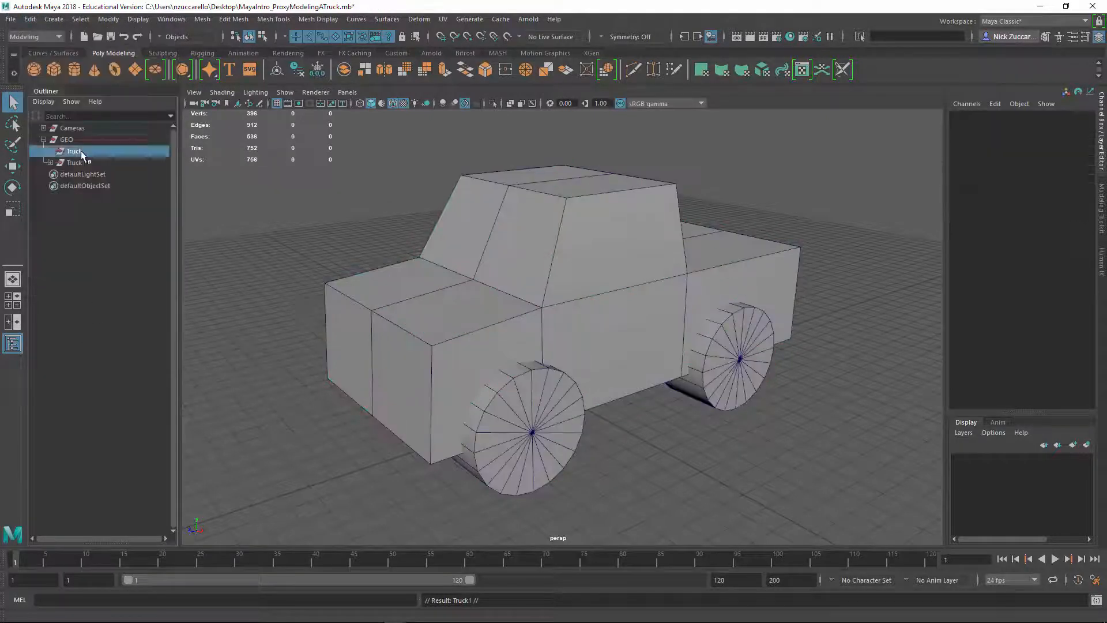
{"action": "double_click", "coordinate": [81, 151]}
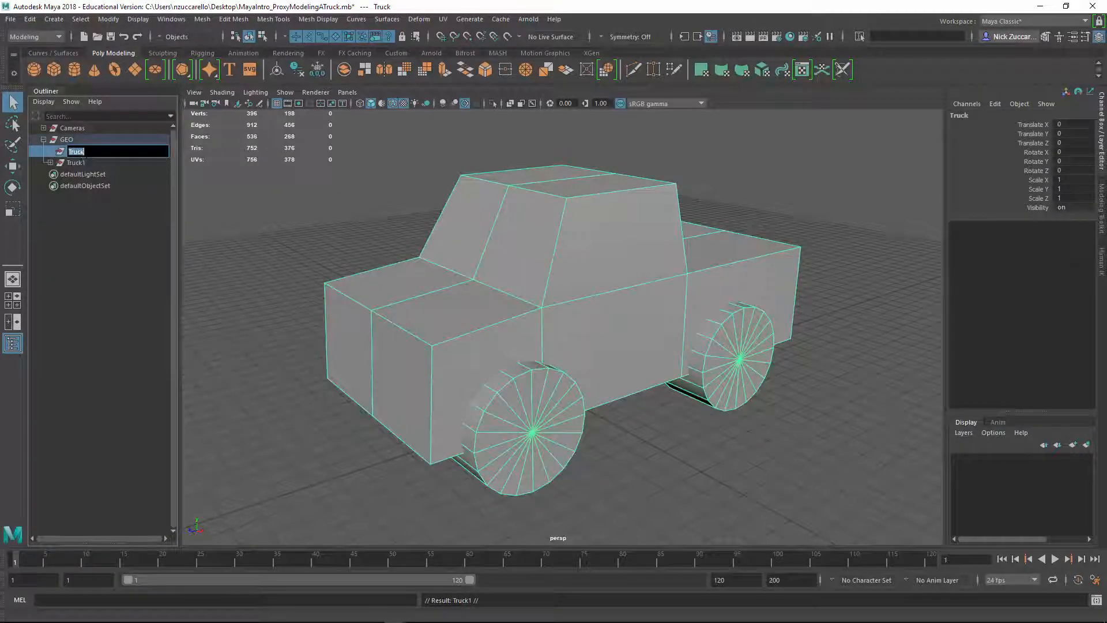
{"action": "key", "text": "Return"}
Rename the duplicated truck group to Truck_BoxModel
{"action": "double_click", "coordinate": [103, 165]}
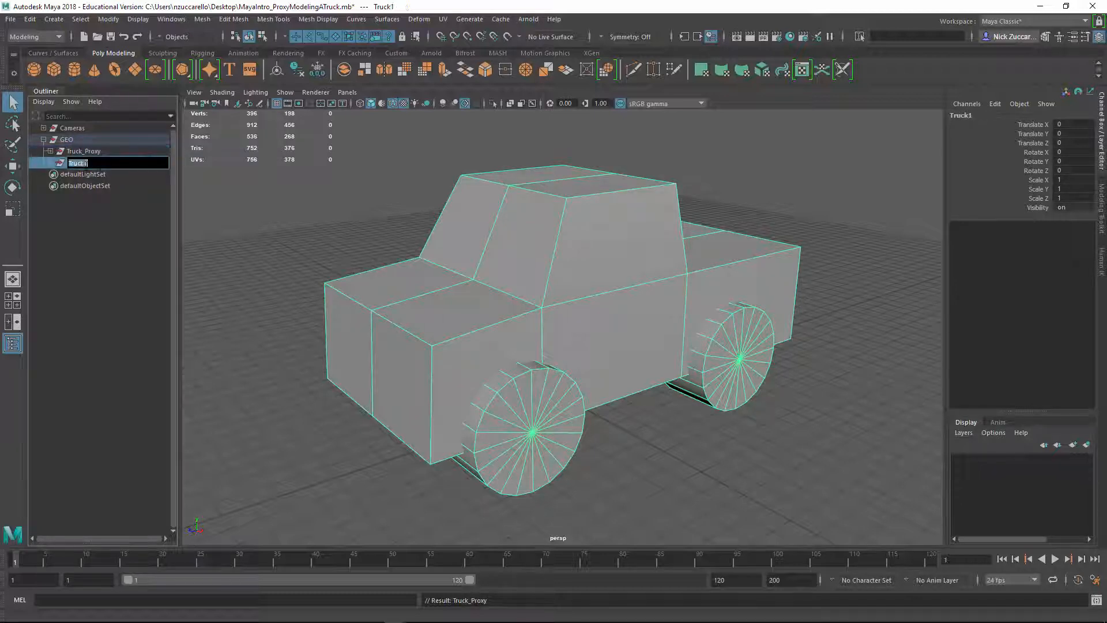
{"action": "left_click", "coordinate": [100, 164]}
{"action": "type", "text": "_BoxModel"}
{"action": "key", "text": "Return"}
{"action": "left_click", "coordinate": [79, 150]}
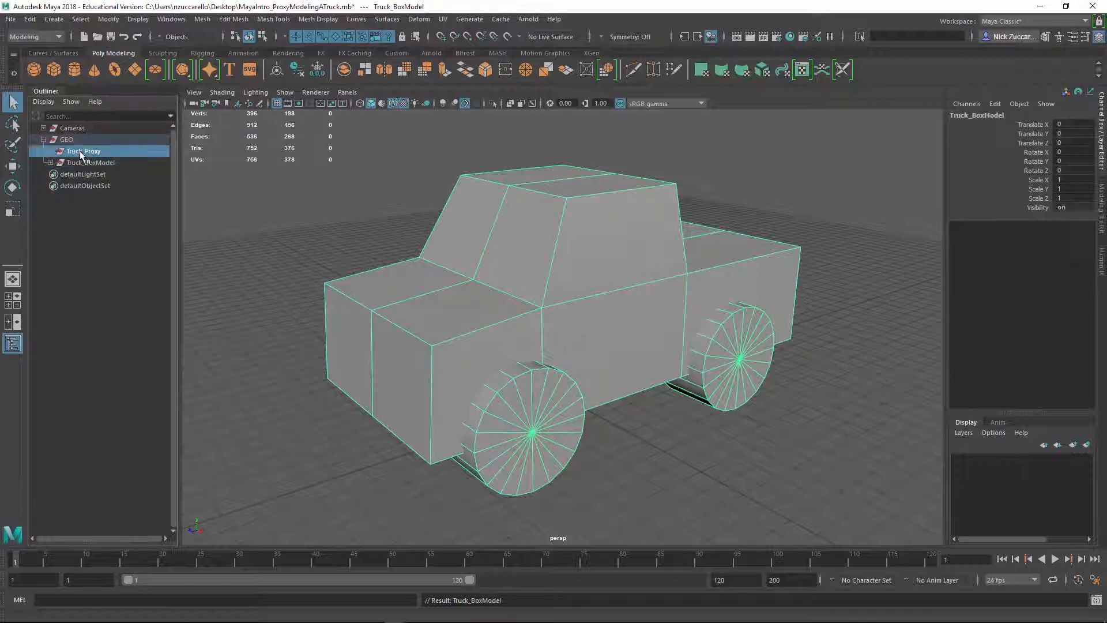
{"action": "left_click", "coordinate": [95, 162]}
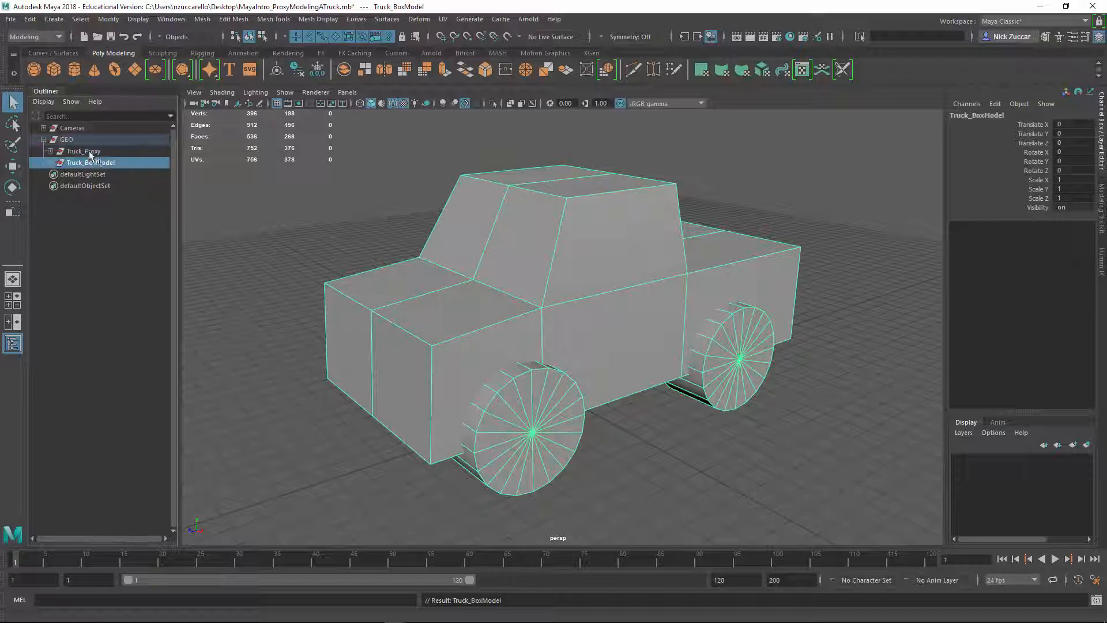
{"action": "left_click", "coordinate": [89, 151]}
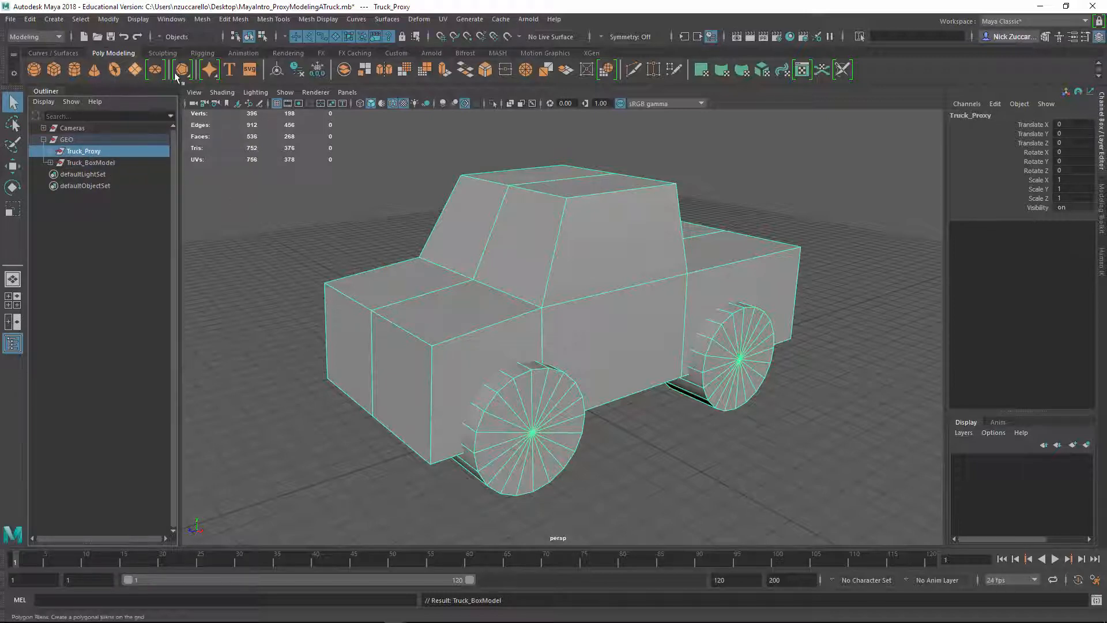
{"action": "left_click", "coordinate": [138, 19]}
{"action": "mouse_move", "coordinate": [173, 92]}
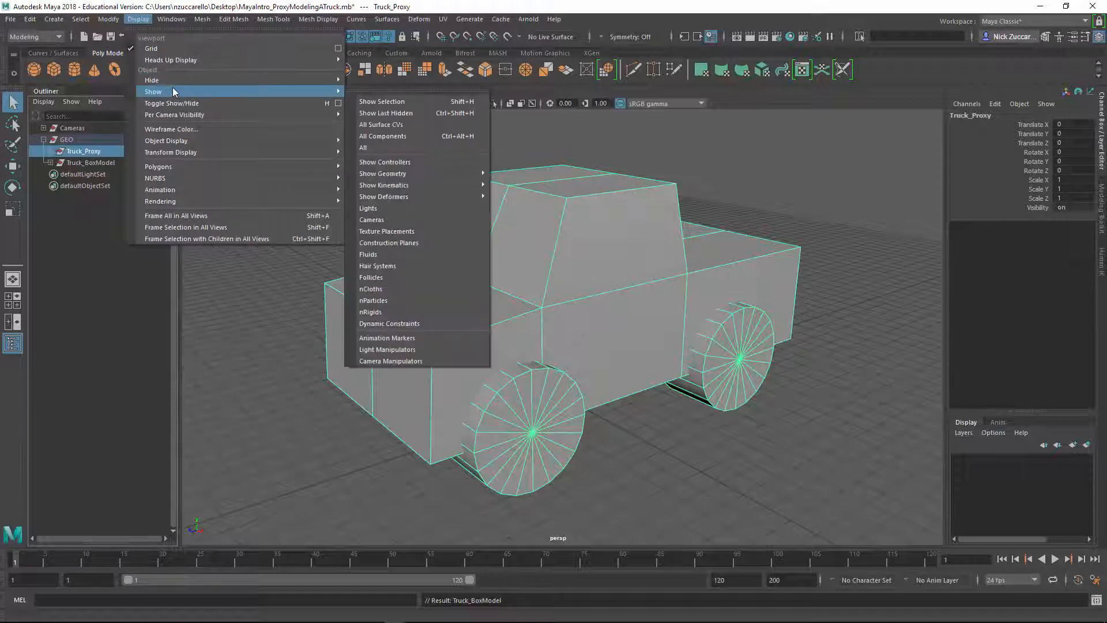
{"action": "mouse_move", "coordinate": [288, 85]}
{"action": "left_click", "coordinate": [102, 283]}
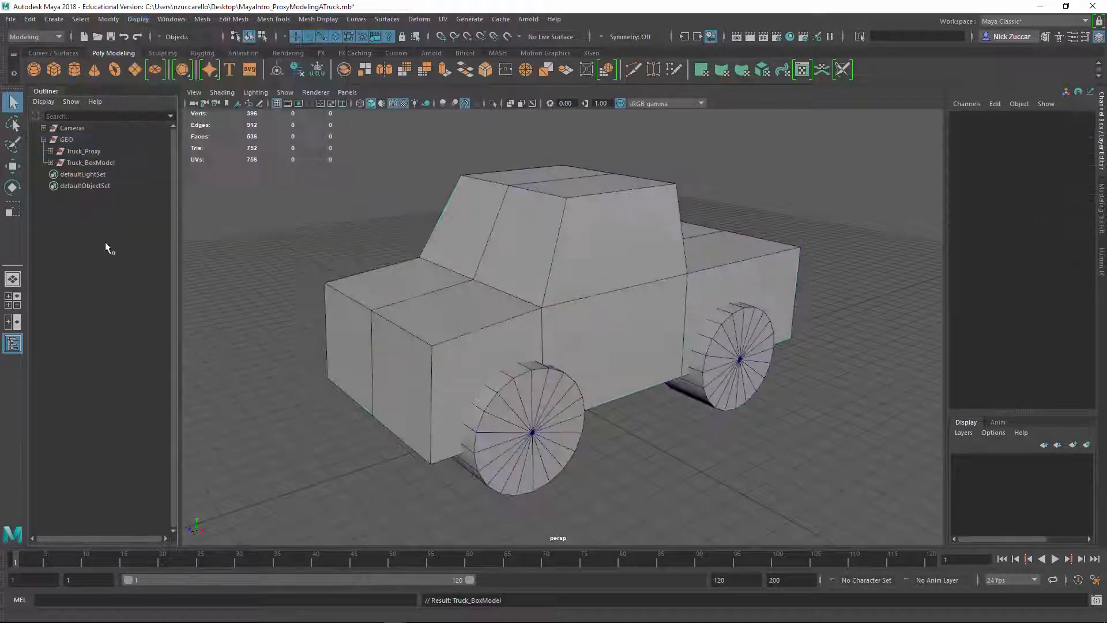
Create a display layer containing the Truck_Proxy group and name it Truck_Proxy_Layer
{"action": "left_click", "coordinate": [94, 150]}
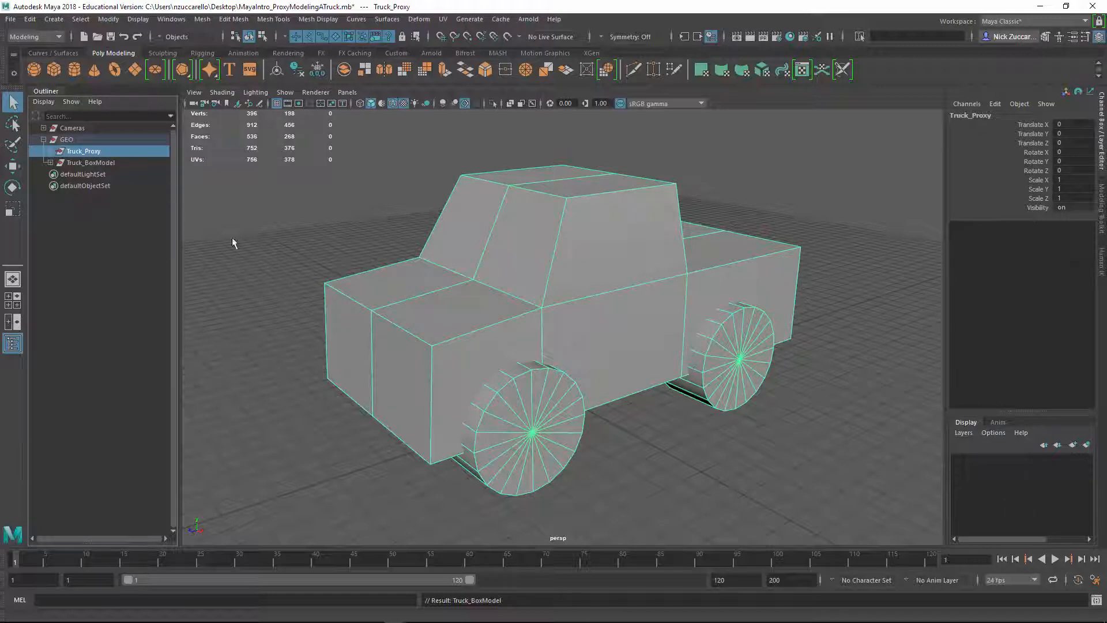
{"action": "left_click", "coordinate": [1087, 445]}
{"action": "left_click", "coordinate": [1014, 459]}
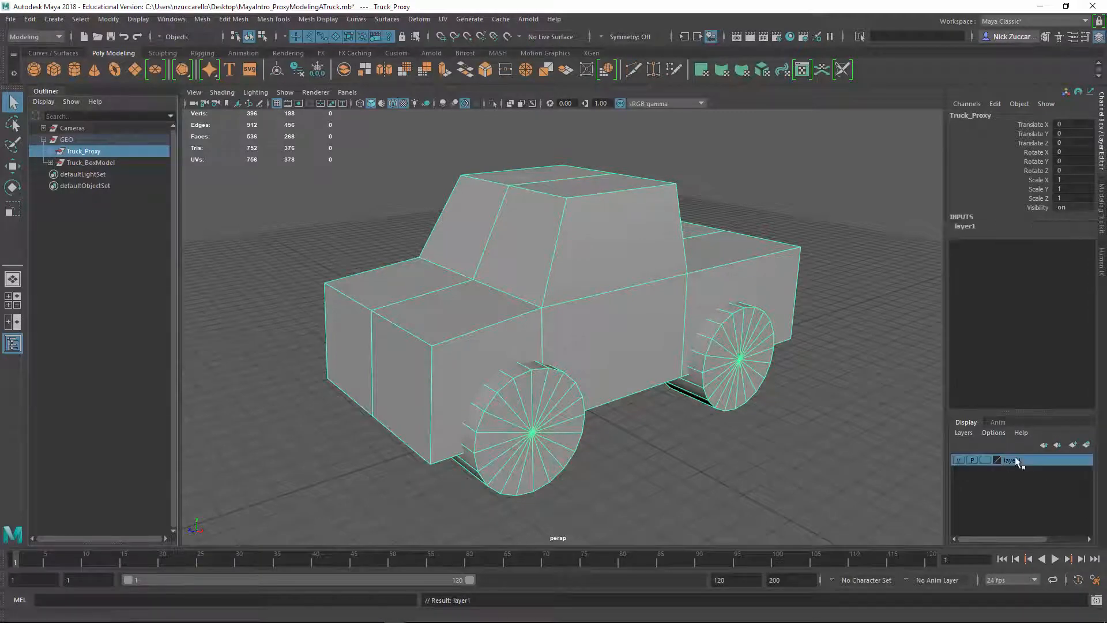
{"action": "double_click", "coordinate": [1037, 460]}
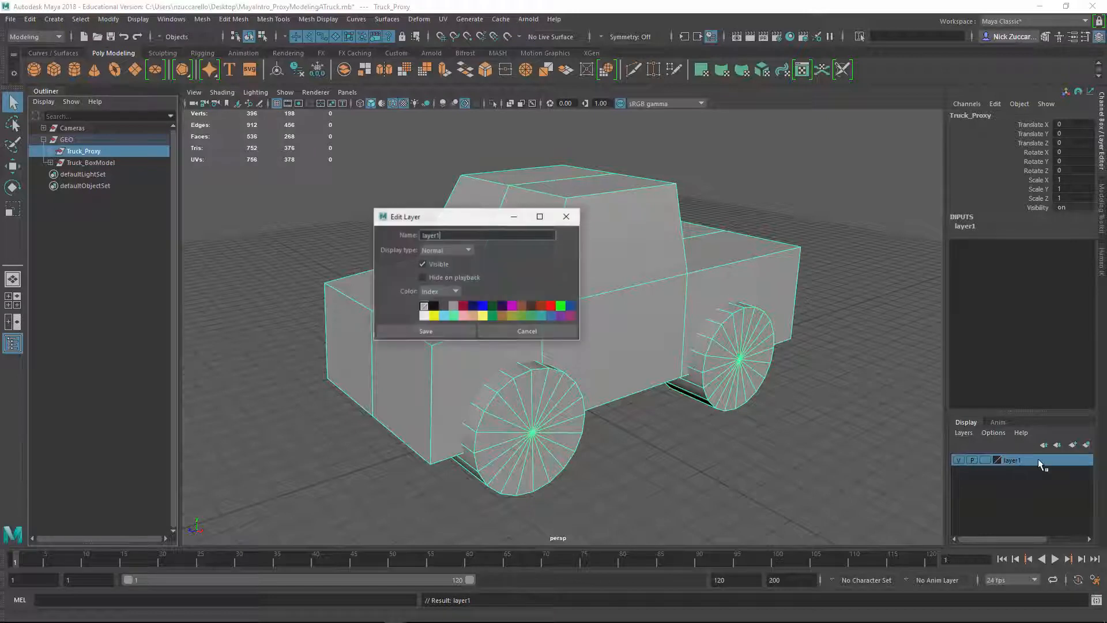
{"action": "double_click", "coordinate": [452, 231]}
{"action": "type", "text": "Truck"}
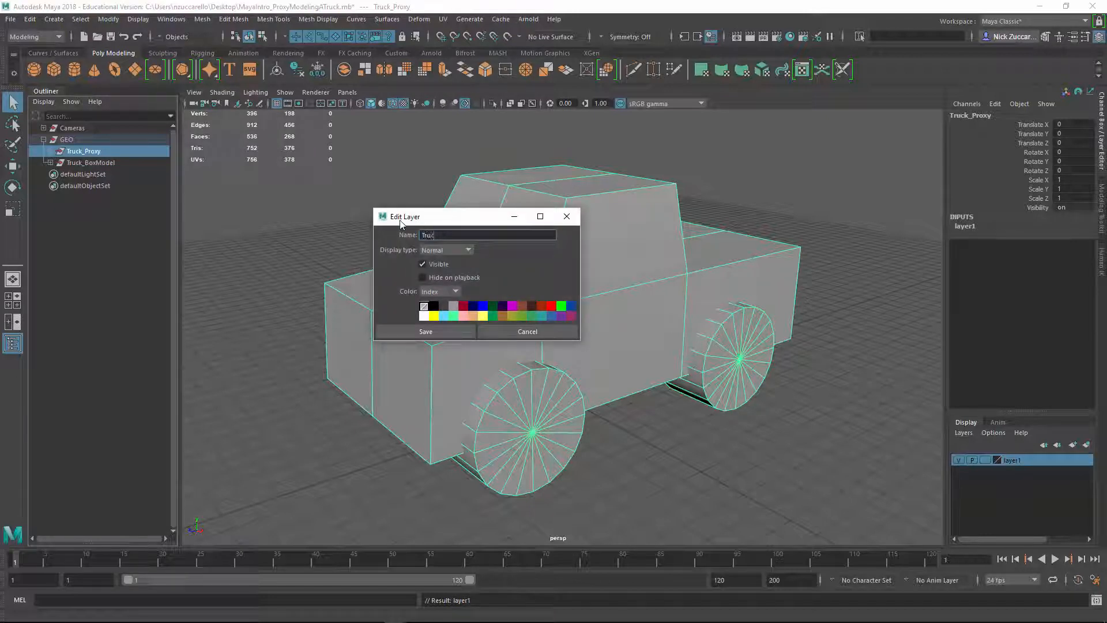
{"action": "type", "text": "_Proxc"}
{"action": "type", "text": "_Lay"}
{"action": "left_click", "coordinate": [460, 330]}
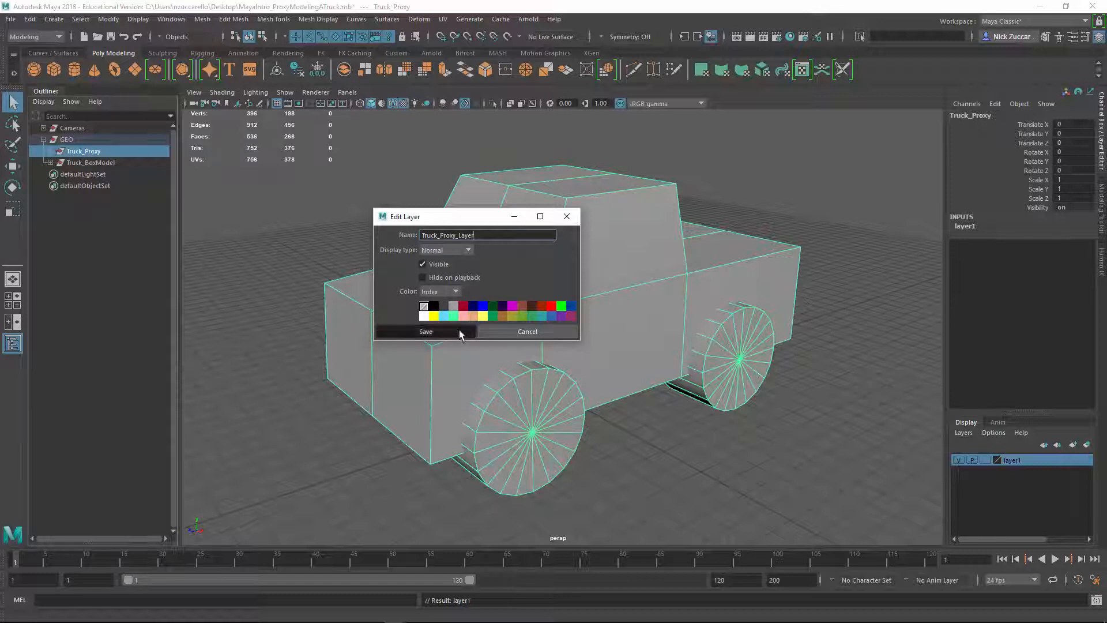
Toggle the visibility of Truck_Proxy_Layer off and on to check what it controls
{"action": "left_click", "coordinate": [960, 458]}
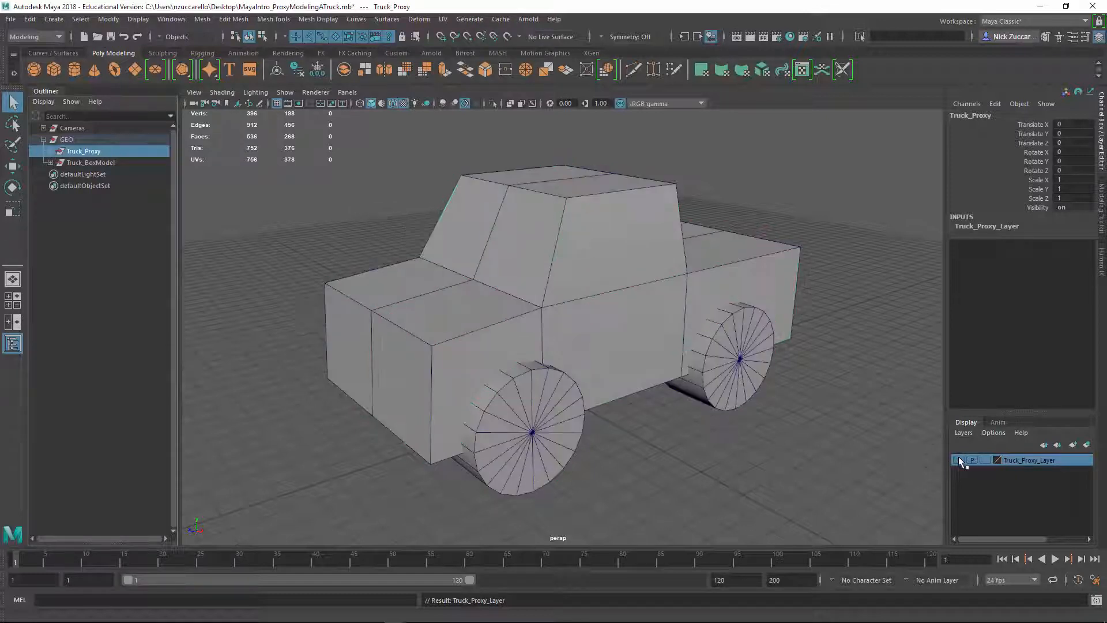
{"action": "left_click", "coordinate": [958, 459]}
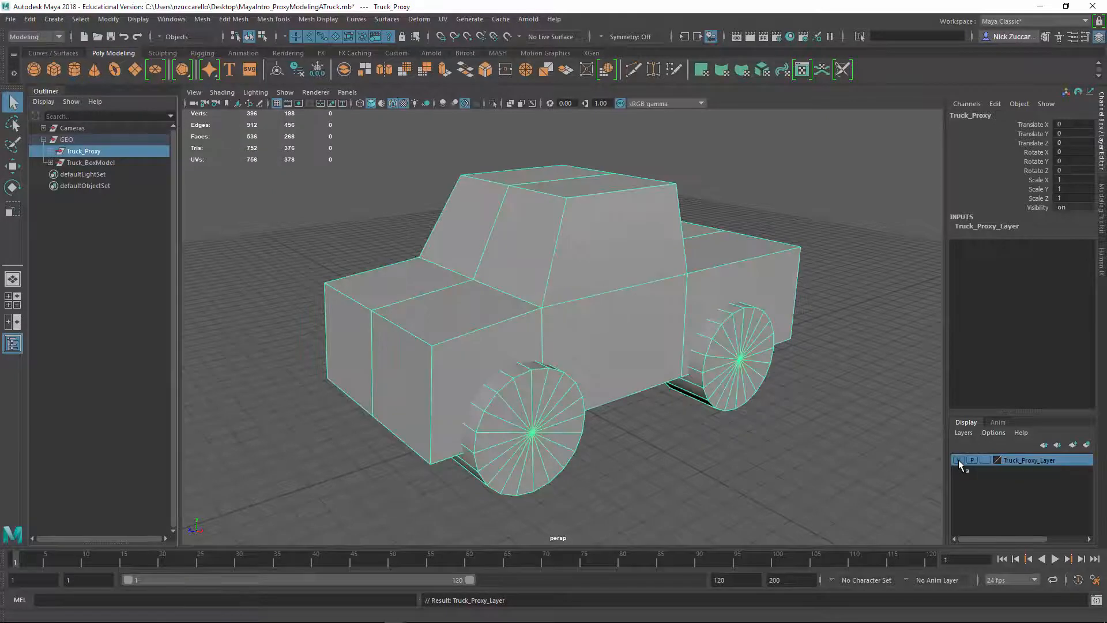
{"action": "left_click", "coordinate": [958, 459]}
{"action": "left_click", "coordinate": [958, 459]}
Create a display layer containing the Truck_BoxModel group and name it Truck_BoxModel_layer, reusing the group's name
{"action": "left_click", "coordinate": [99, 164]}
{"action": "double_click", "coordinate": [99, 164]}
{"action": "key", "text": "ctrl+c"}
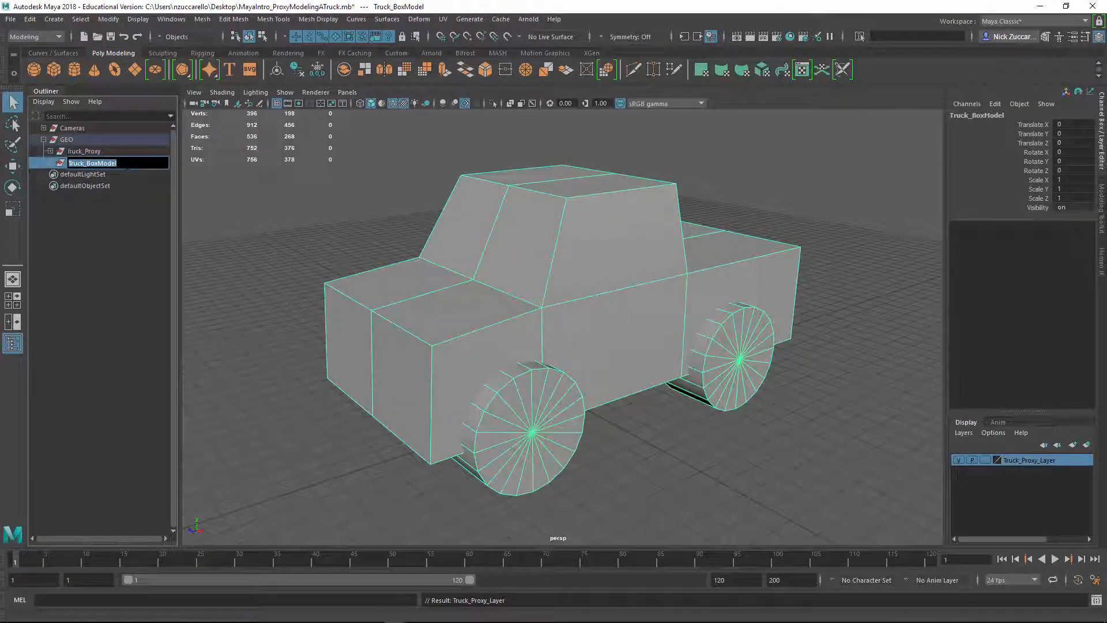
{"action": "left_click", "coordinate": [89, 209]}
{"action": "left_click", "coordinate": [83, 165]}
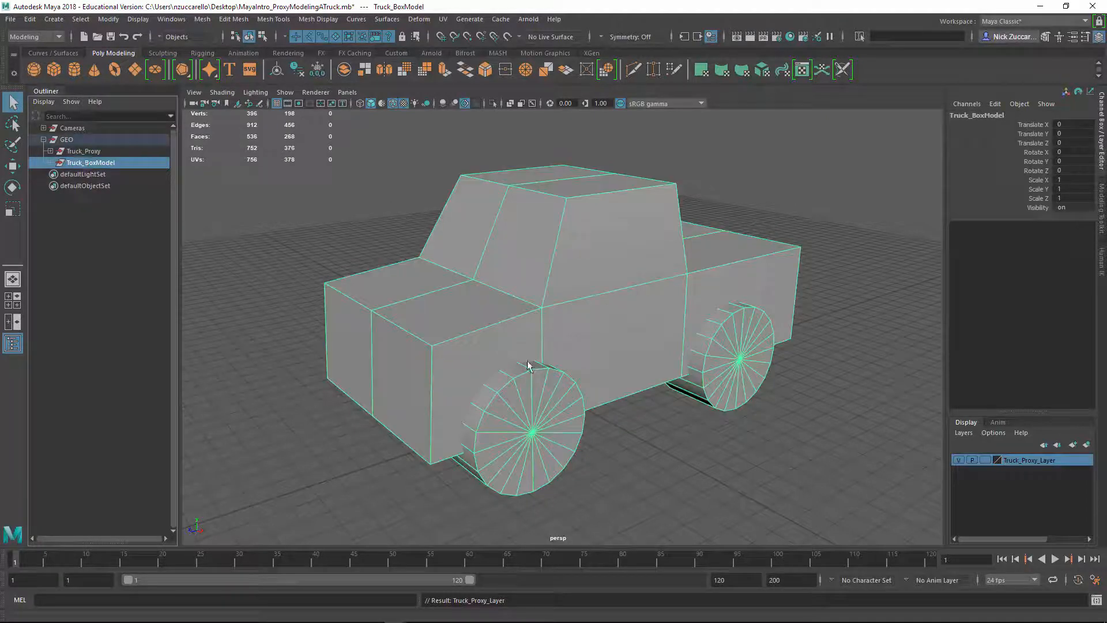
{"action": "left_click", "coordinate": [1087, 445]}
{"action": "left_click", "coordinate": [1015, 461]}
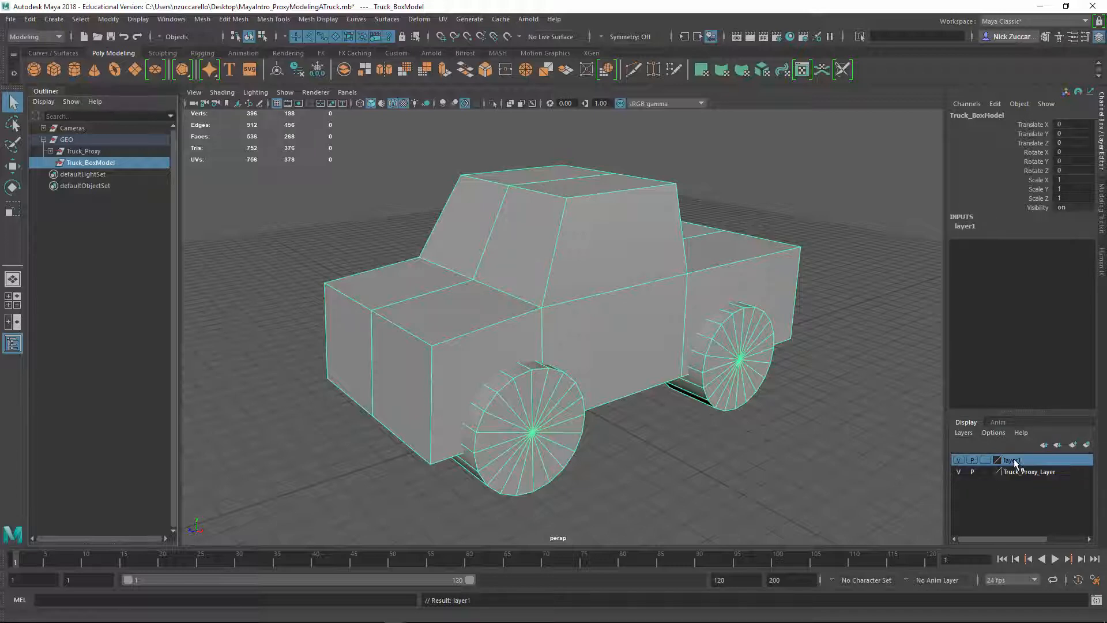
{"action": "double_click", "coordinate": [1015, 461]}
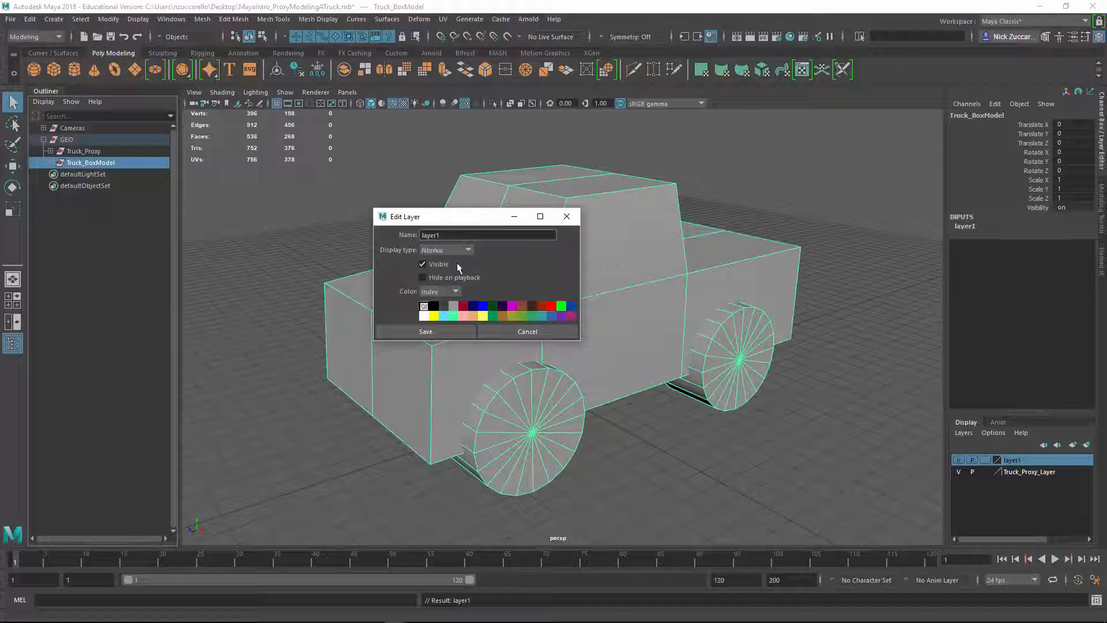
{"action": "key", "text": "ctrl+v"}
{"action": "key", "text": "BackSpace"}
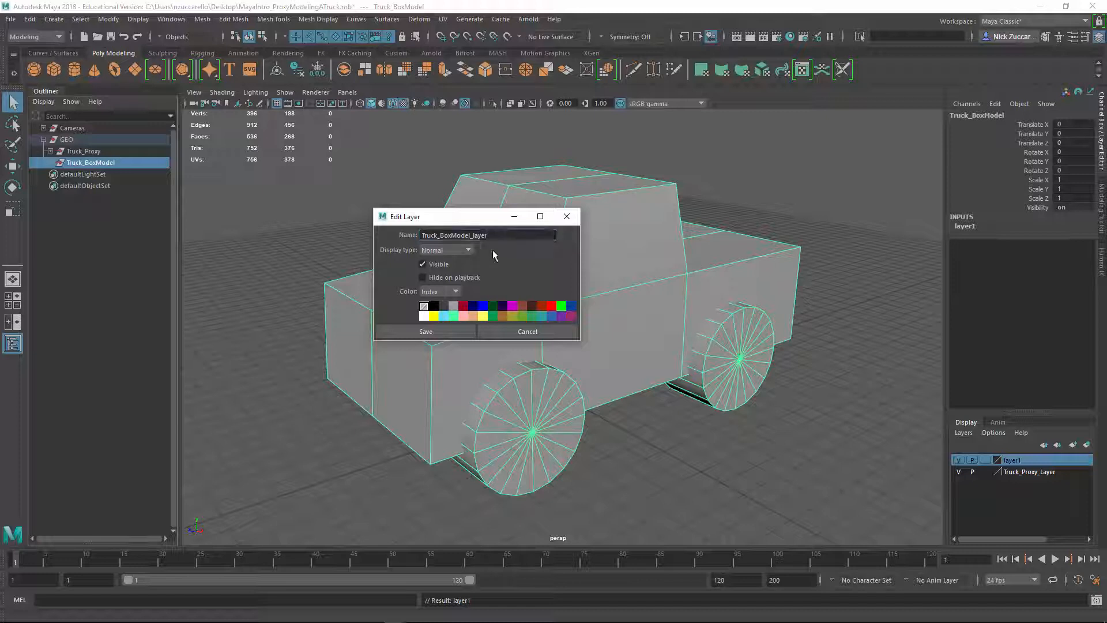
{"action": "left_click", "coordinate": [465, 332]}
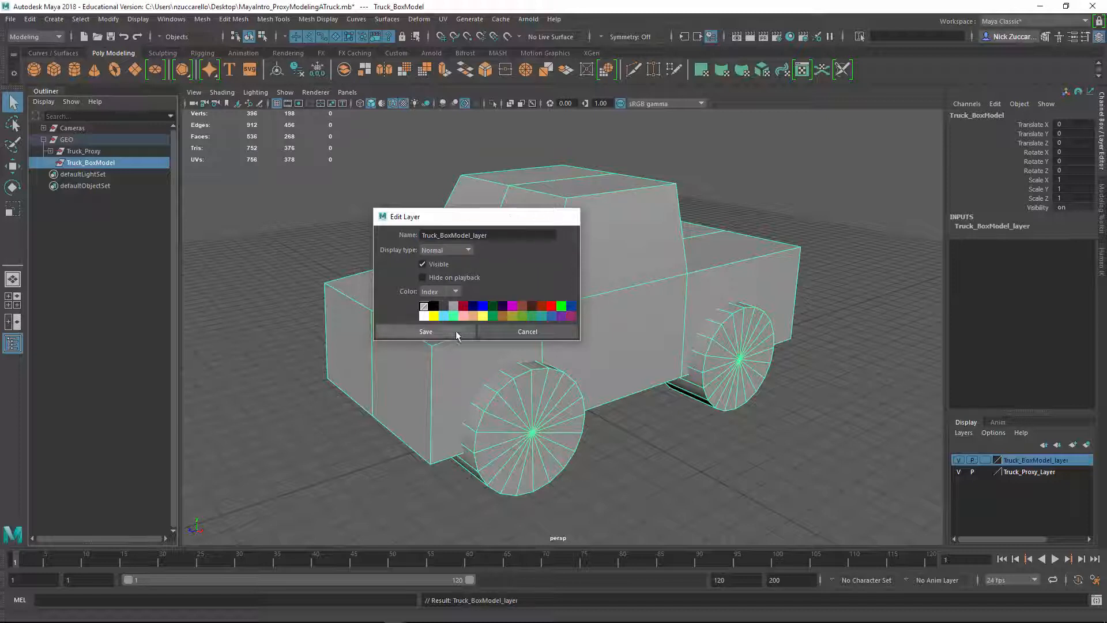
Hide Truck_BoxModel_layer while keeping Truck_Proxy_Layer visible, and select the proxy truck's body
{"action": "left_click", "coordinate": [957, 471]}
{"action": "left_click", "coordinate": [958, 461]}
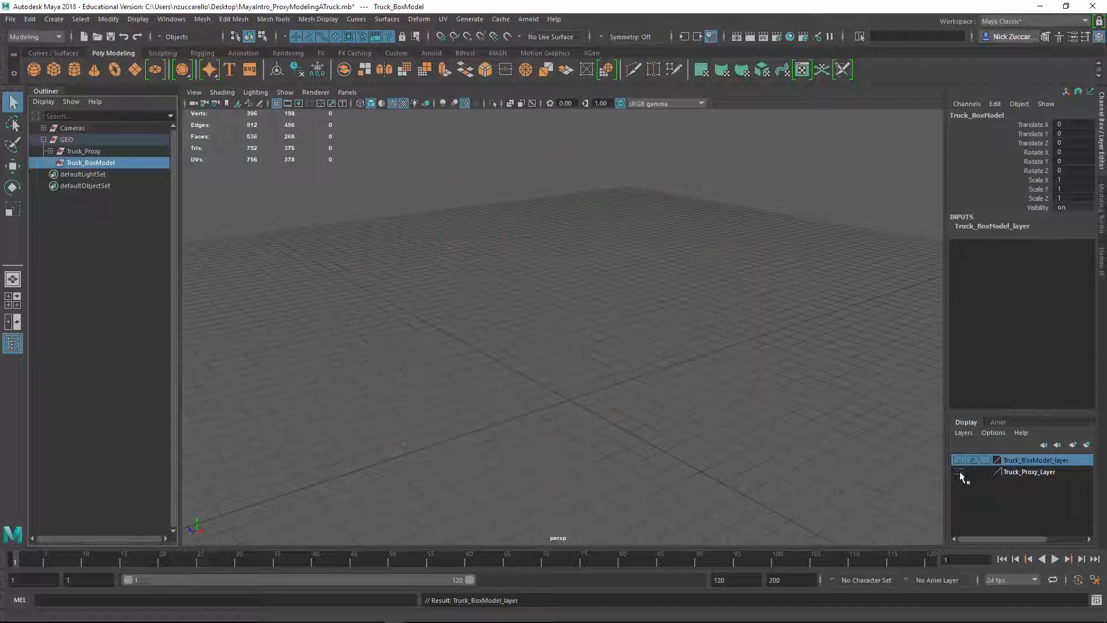
{"action": "left_click", "coordinate": [958, 471]}
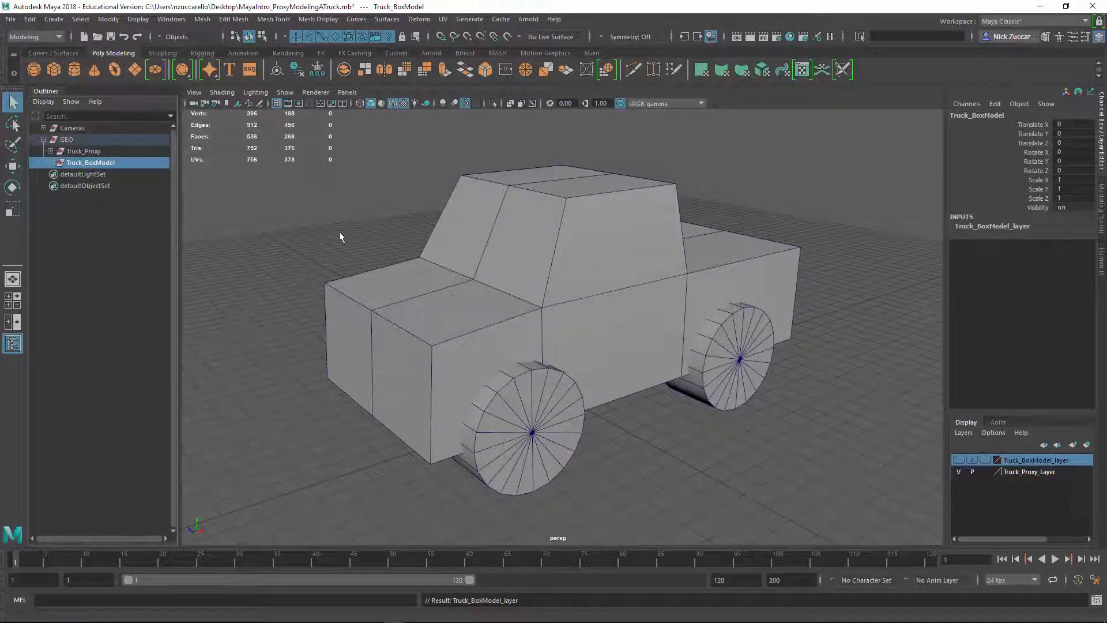
{"action": "left_click", "coordinate": [456, 289]}
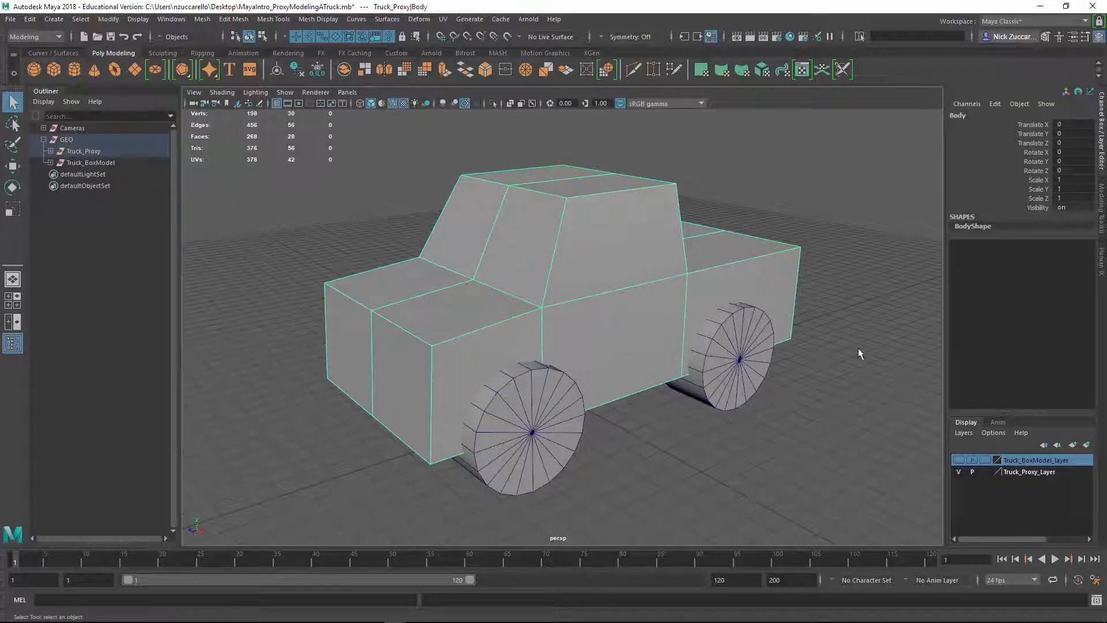
Hide Truck_Proxy_Layer, show Truck_BoxModel_layer, and make the box-model layer the selected one
{"action": "left_click", "coordinate": [1026, 471]}
{"action": "left_click", "coordinate": [958, 471]}
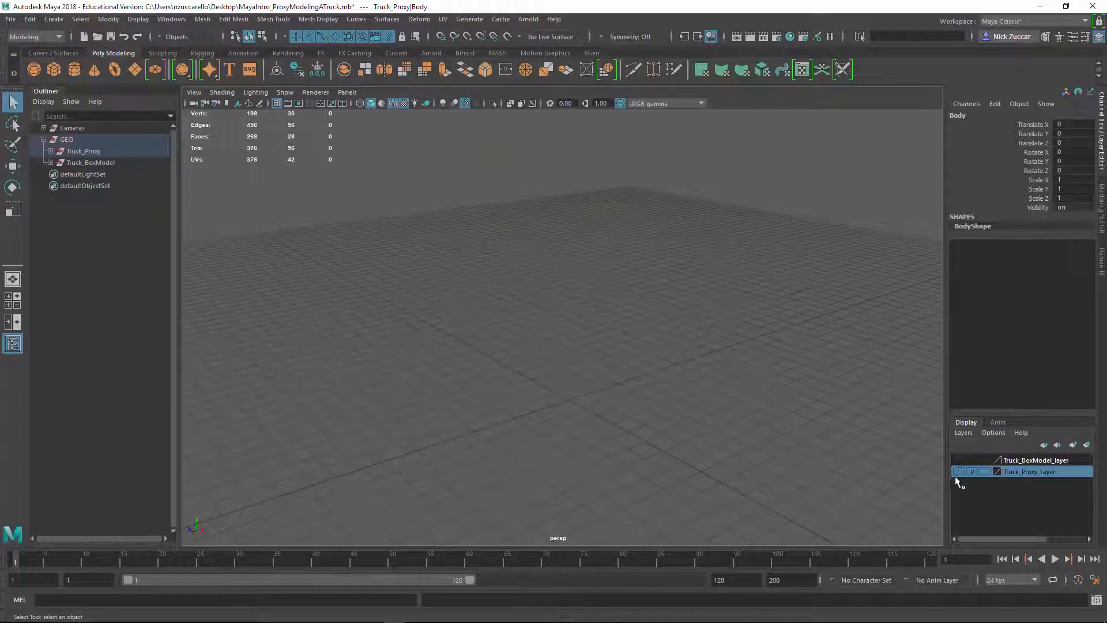
{"action": "left_click", "coordinate": [845, 455]}
{"action": "left_click", "coordinate": [960, 459]}
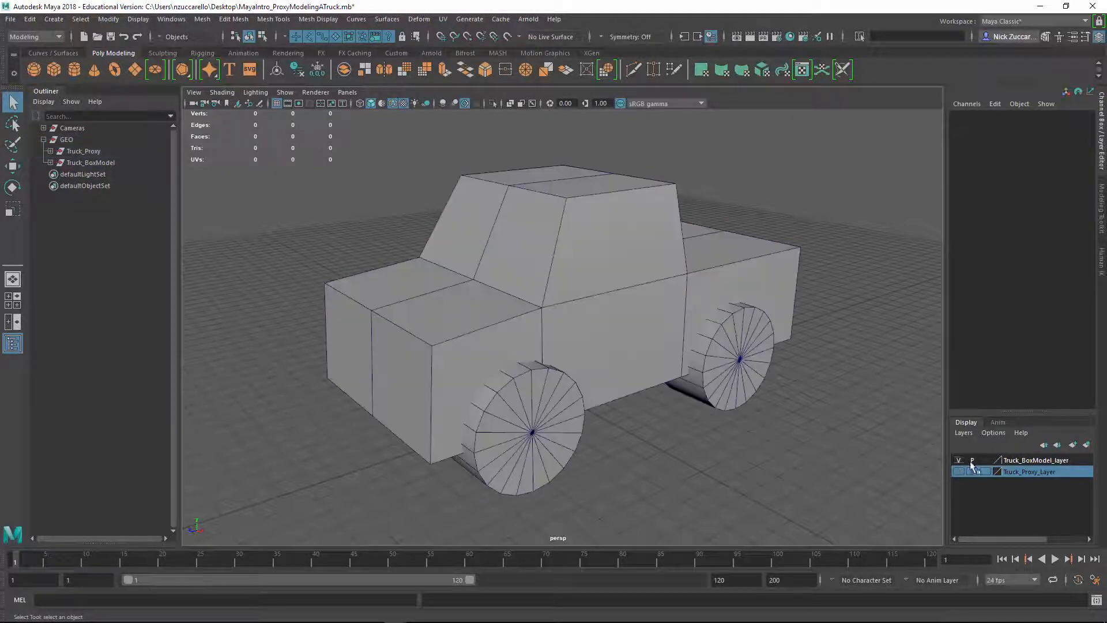
{"action": "left_click", "coordinate": [1029, 459]}
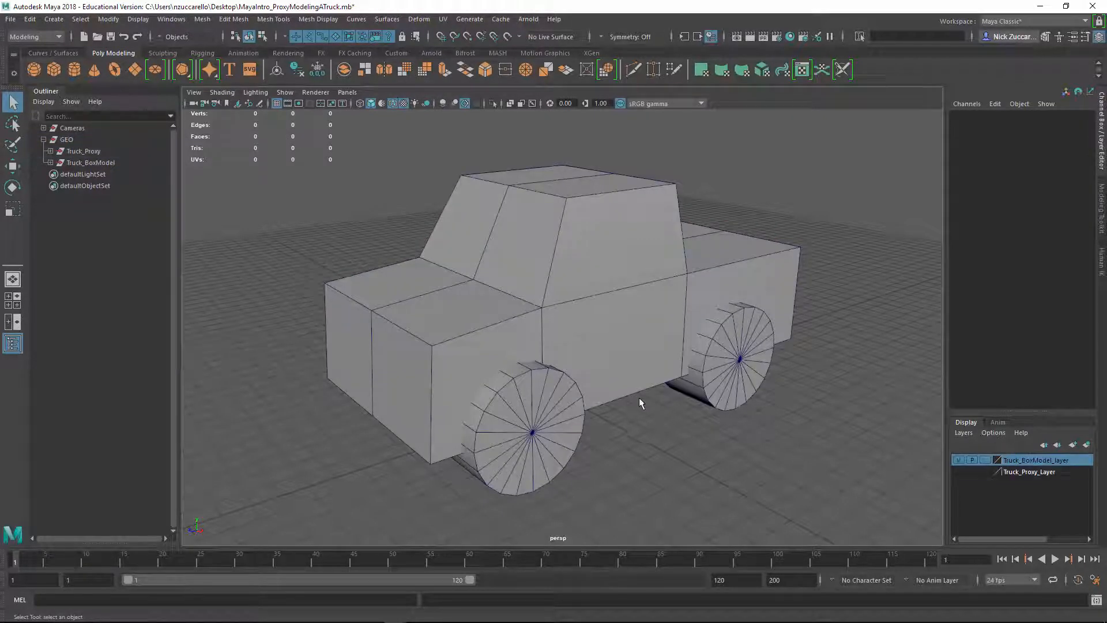
Examine which parts the Truck_BoxModel group and its Wheels_R subgroup contain and how they match the visible truck
{"action": "left_click", "coordinate": [462, 346]}
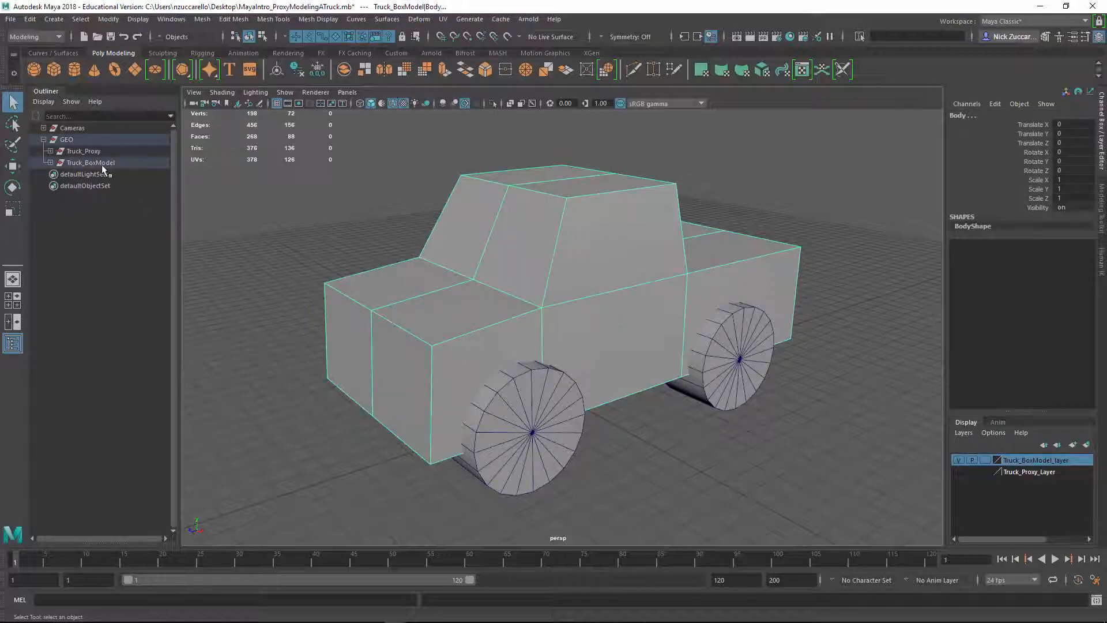
{"action": "left_click", "coordinate": [50, 163]}
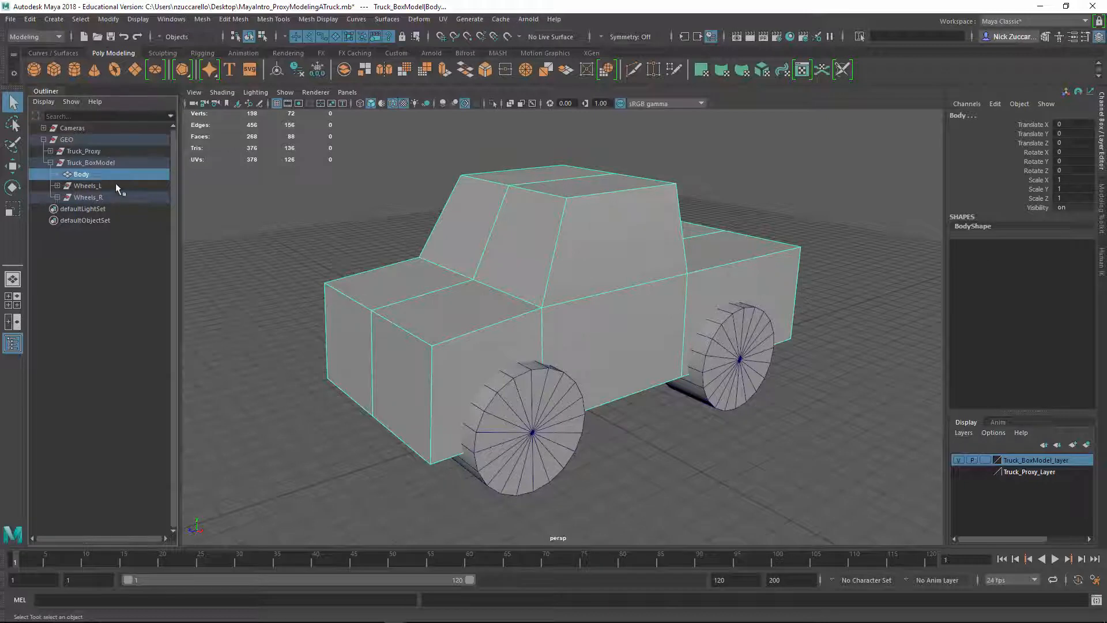
{"action": "left_click", "coordinate": [57, 197]}
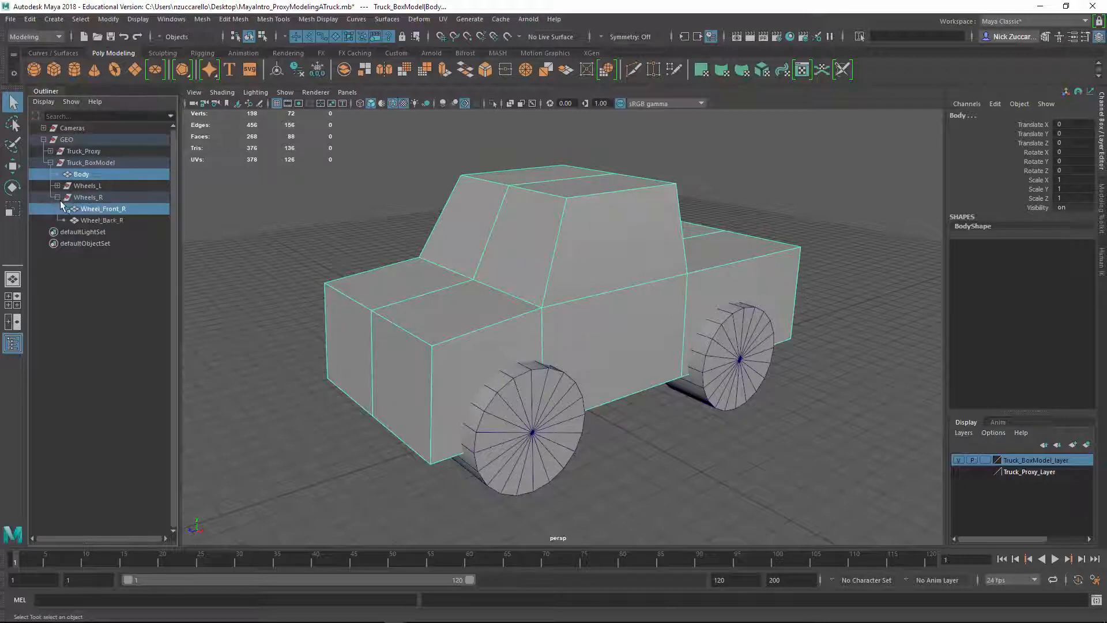
{"action": "left_click_drag", "start_coordinate": [378, 281], "coordinate": [425, 286], "text": "alt"}
{"action": "left_click_drag", "start_coordinate": [459, 247], "coordinate": [316, 225], "text": "alt"}
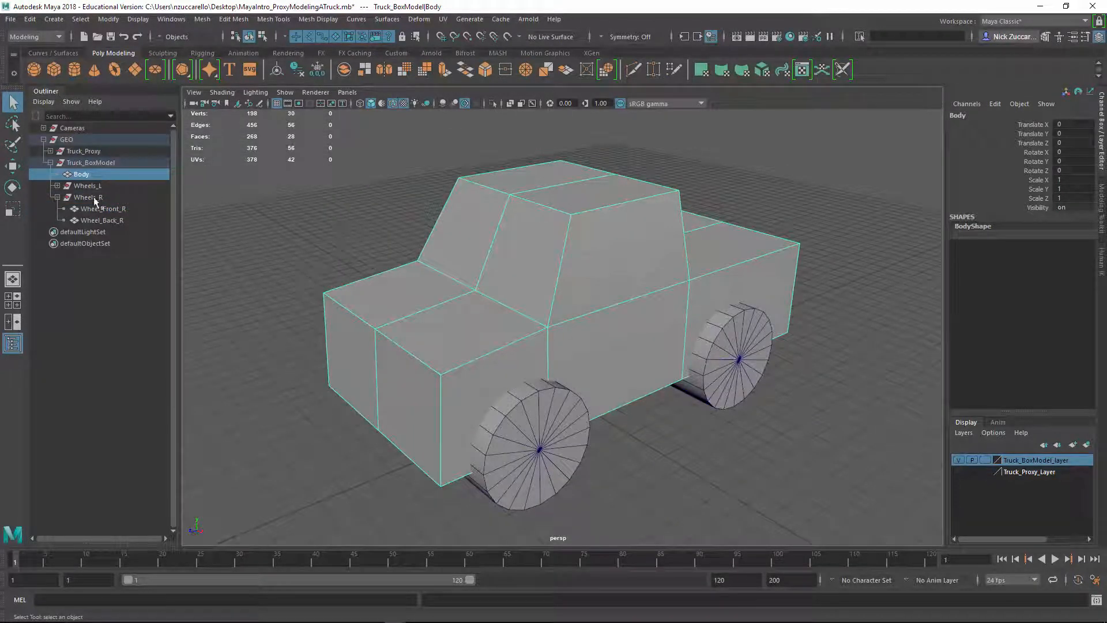
{"action": "left_click", "coordinate": [350, 227]}
{"action": "left_click_drag", "start_coordinate": [351, 228], "coordinate": [515, 317], "text": "alt"}
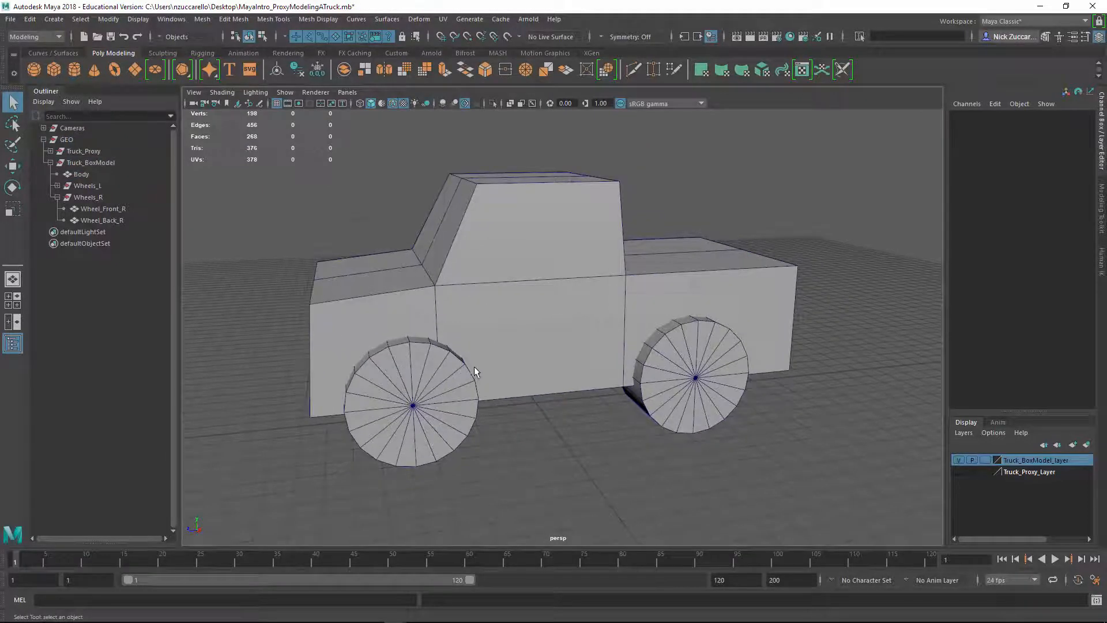
{"action": "left_click_drag", "start_coordinate": [474, 366], "coordinate": [518, 368], "text": "alt"}
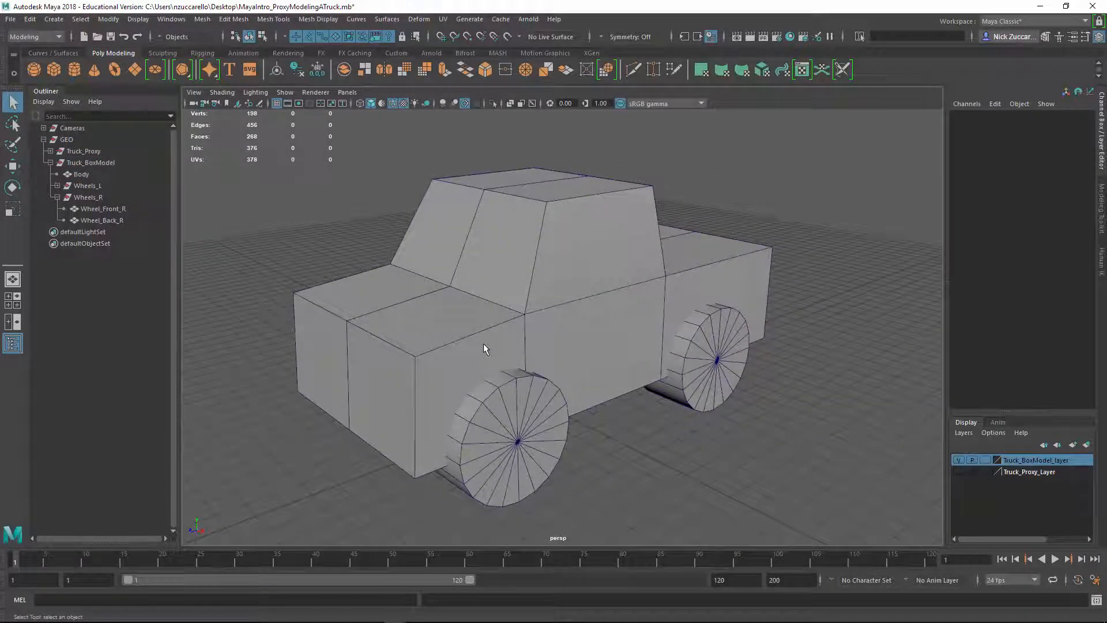
{"action": "left_click", "coordinate": [51, 163]}
Switch the box-model truck's body to edge selection and select the side edge along the hood
{"action": "left_click", "coordinate": [513, 353]}
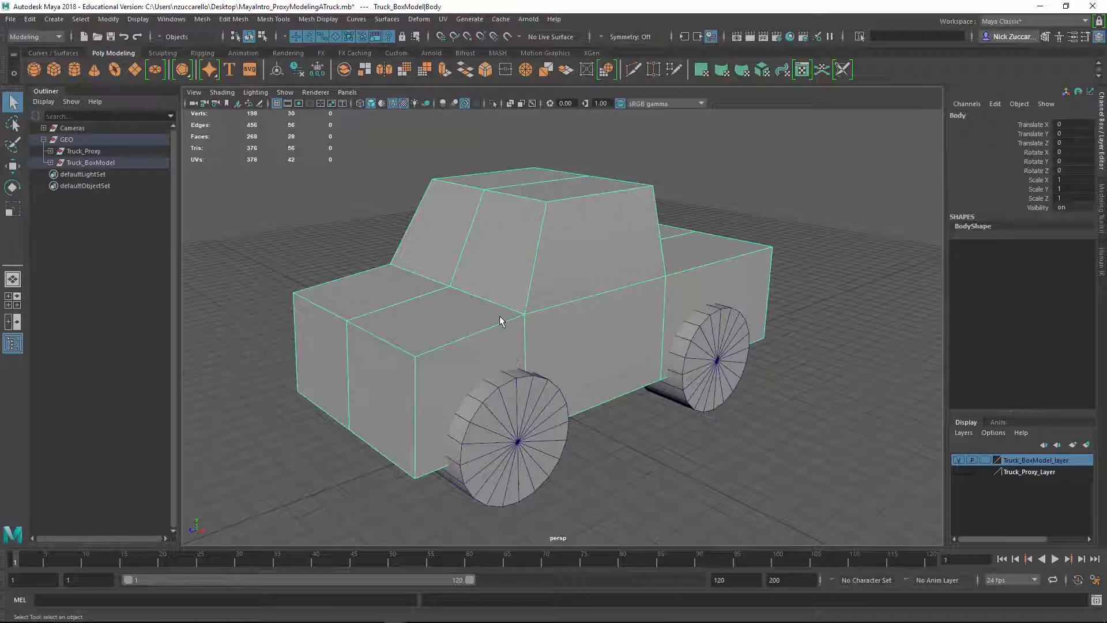
{"action": "left_click_drag", "start_coordinate": [501, 321], "coordinate": [666, 344], "text": "alt"}
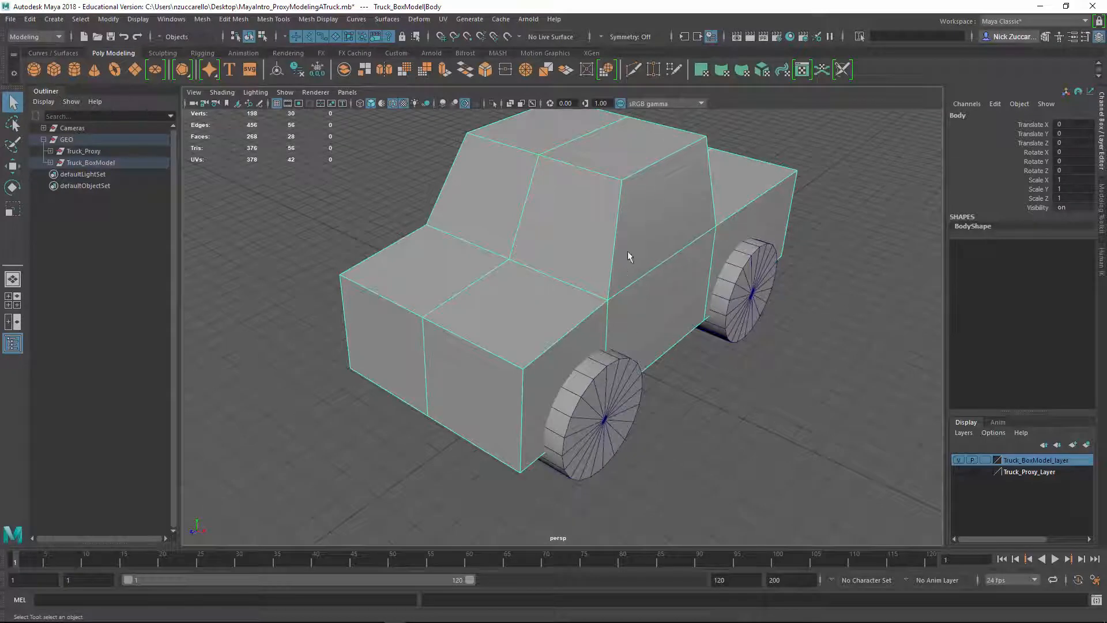
{"action": "left_click_drag", "start_coordinate": [627, 251], "coordinate": [512, 358], "text": "alt"}
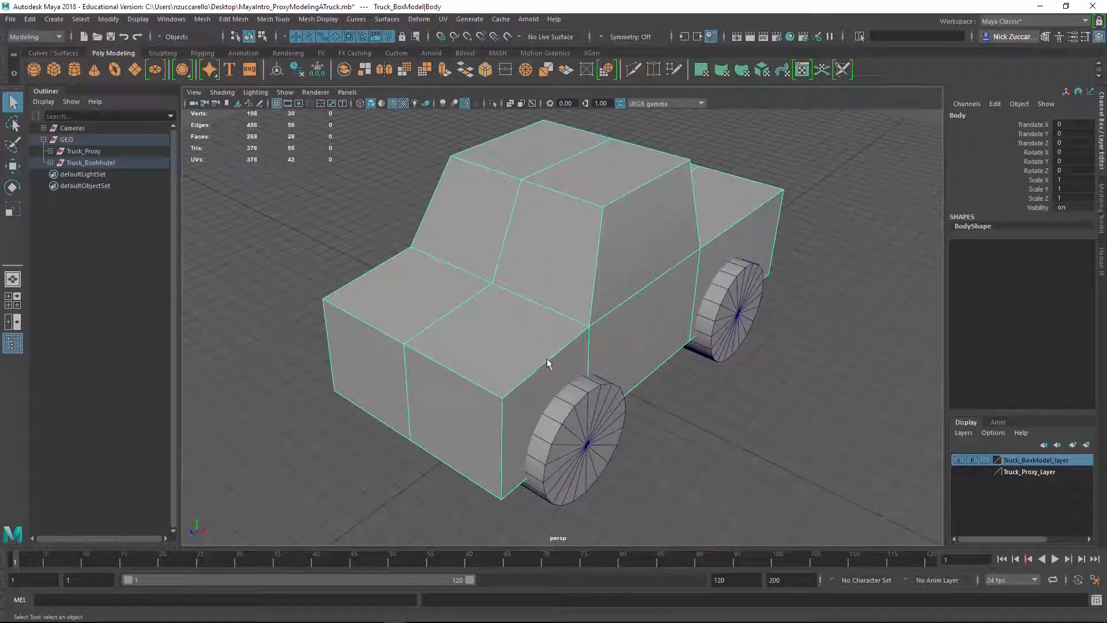
{"action": "right_click_drag", "start_coordinate": [525, 387], "coordinate": [524, 266]}
{"action": "left_click", "coordinate": [526, 382]}
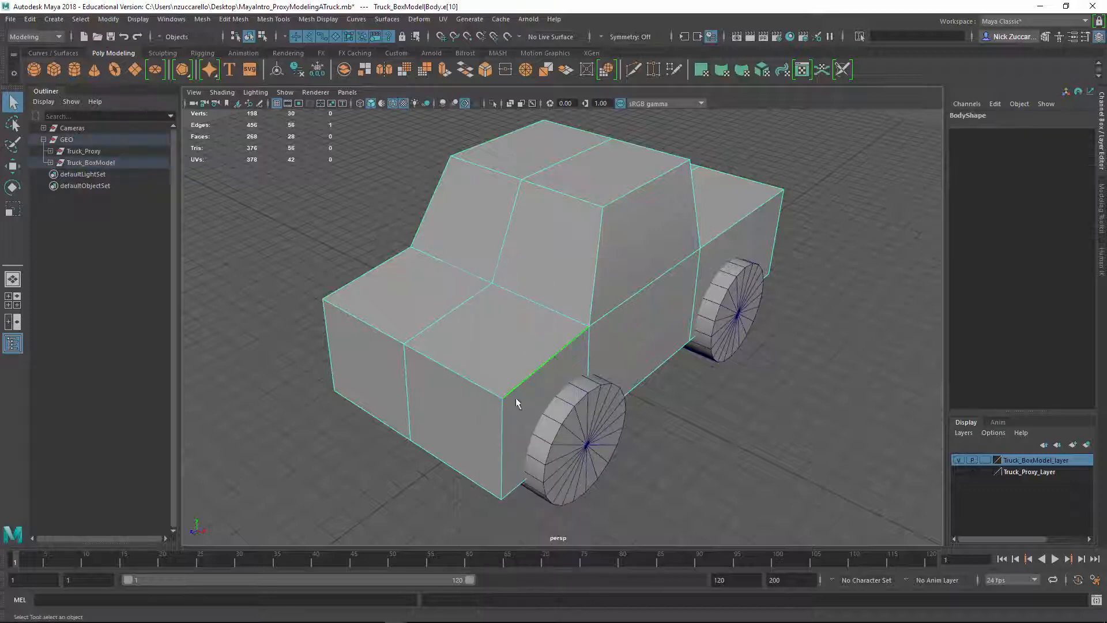
{"action": "left_click_drag", "start_coordinate": [518, 398], "coordinate": [540, 371], "text": "alt"}
{"action": "left_click", "coordinate": [377, 292], "text": "shift"}
{"action": "left_click_drag", "start_coordinate": [678, 353], "coordinate": [623, 371], "text": "alt"}
{"action": "left_click", "coordinate": [755, 425]}
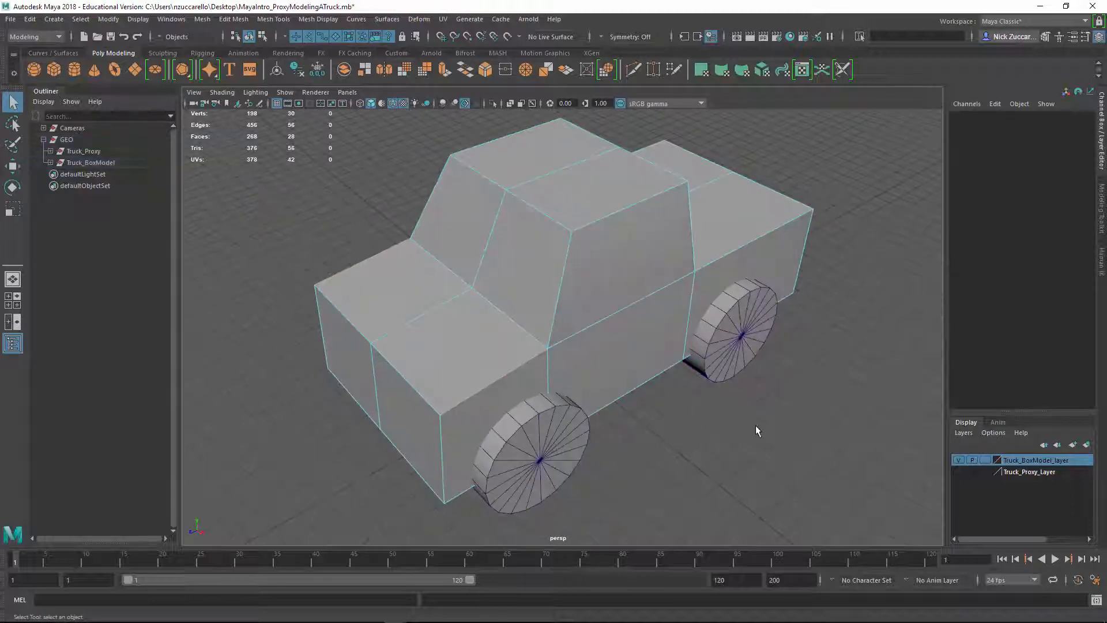
{"action": "left_click_drag", "start_coordinate": [513, 365], "coordinate": [539, 373], "text": "alt"}
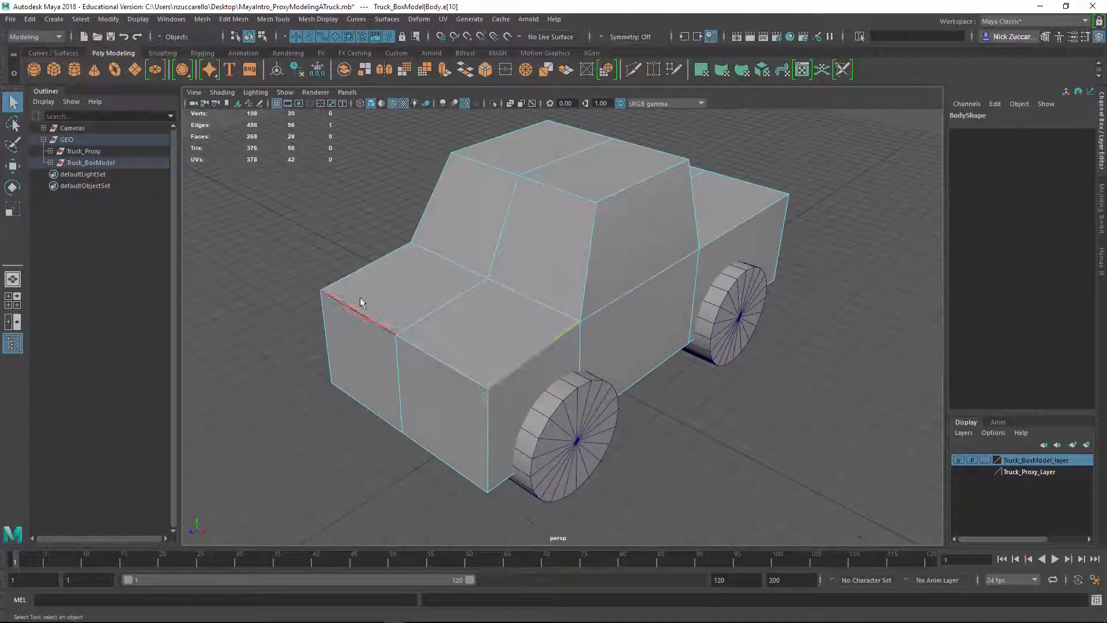
Set the Move tool's symmetry to World X and close its settings
{"action": "double_click", "coordinate": [14, 167]}
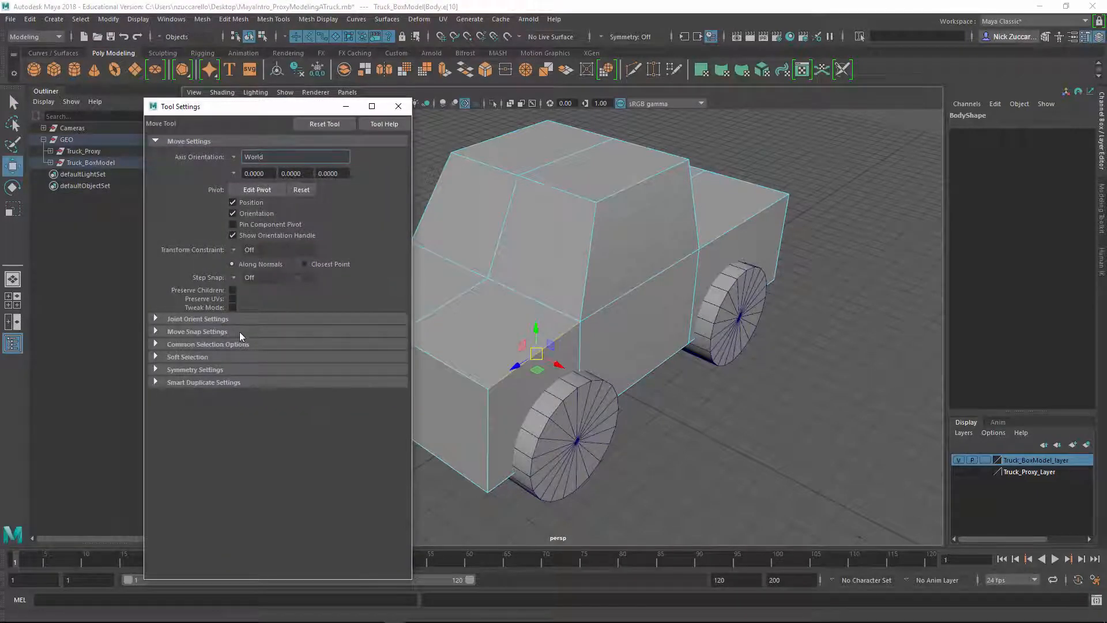
{"action": "left_click", "coordinate": [156, 369]}
{"action": "left_click", "coordinate": [234, 384]}
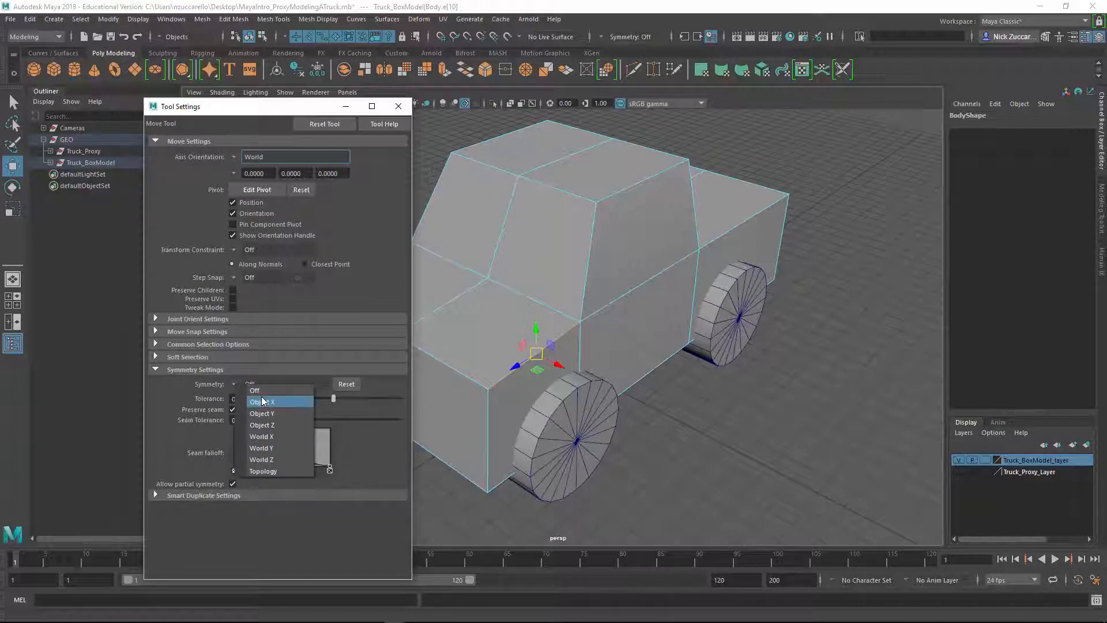
{"action": "left_click", "coordinate": [282, 440]}
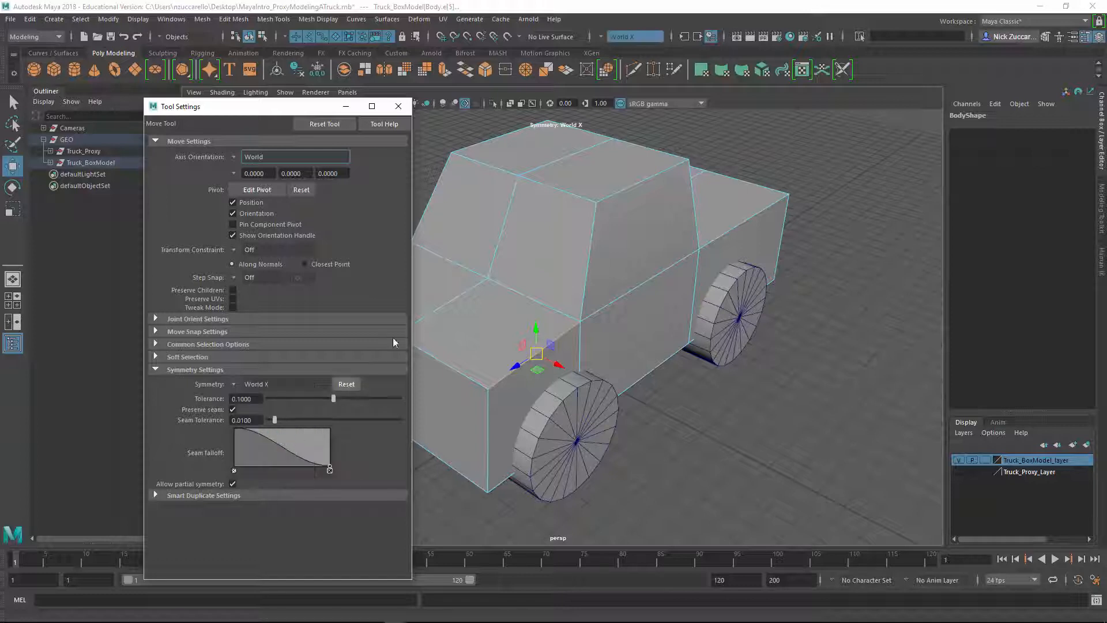
{"action": "left_click_drag", "start_coordinate": [330, 109], "coordinate": [250, 112]}
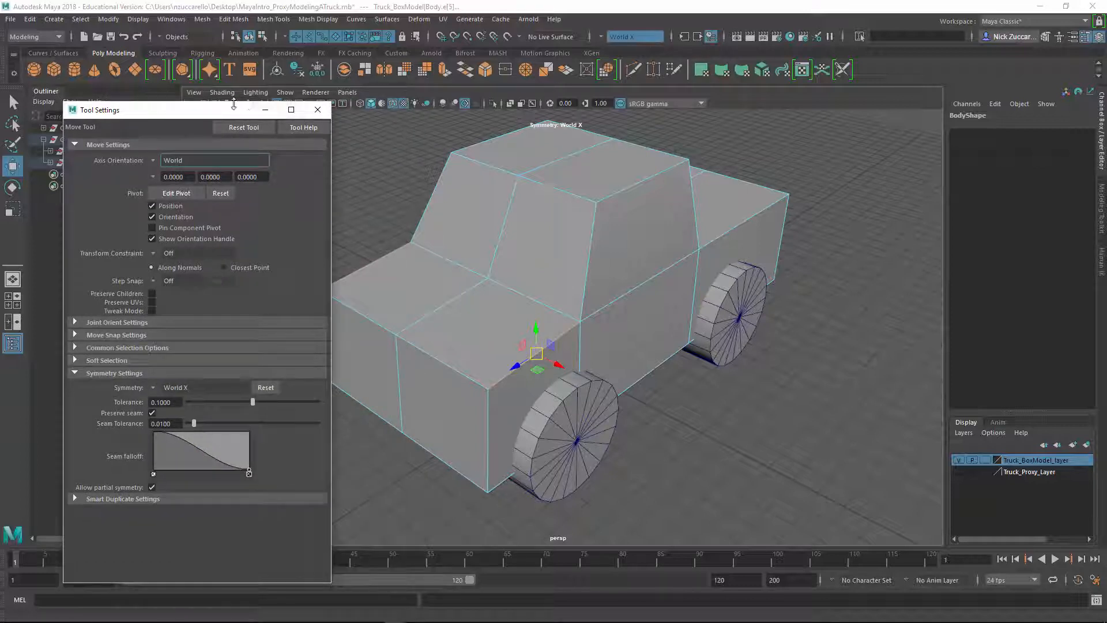
{"action": "left_click", "coordinate": [317, 110]}
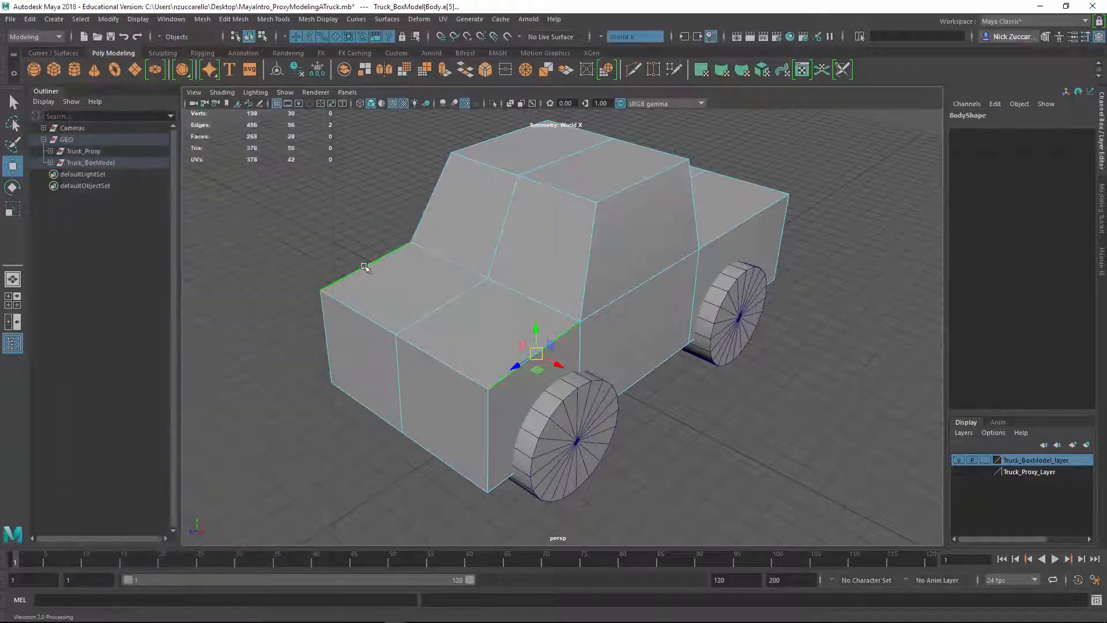
Add the windshield, front roof, hood and front-end outline edges of the body to the selection with symmetry on
{"action": "left_click_drag", "start_coordinate": [525, 362], "coordinate": [553, 310], "text": "alt"}
{"action": "left_click", "coordinate": [550, 283], "text": "shift"}
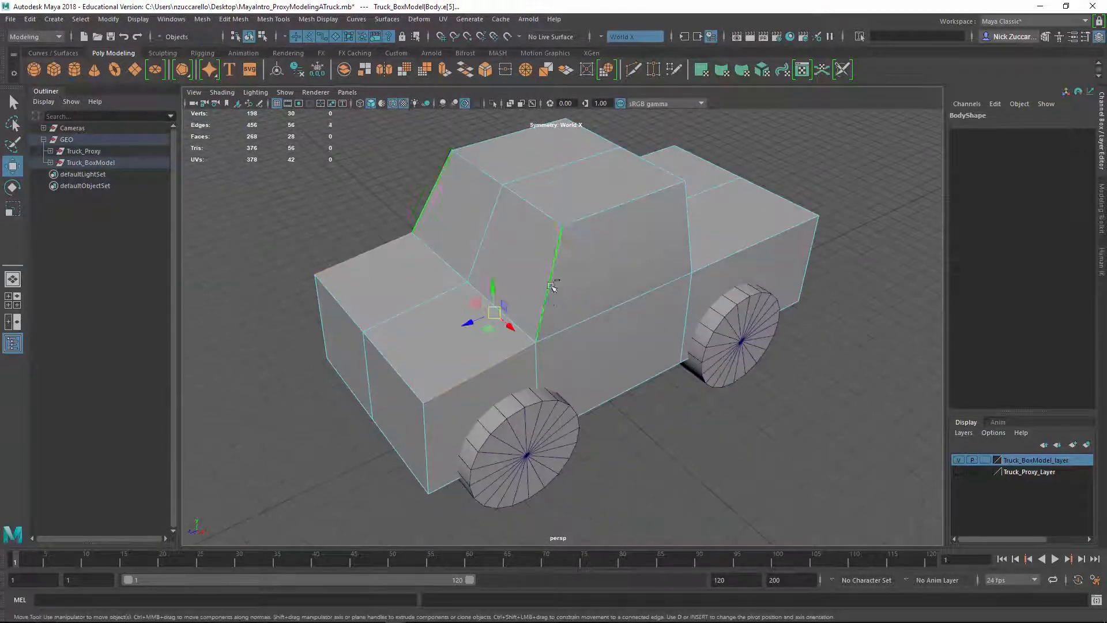
{"action": "left_click", "coordinate": [587, 215], "text": "shift"}
{"action": "left_click", "coordinate": [540, 214], "text": "shift"}
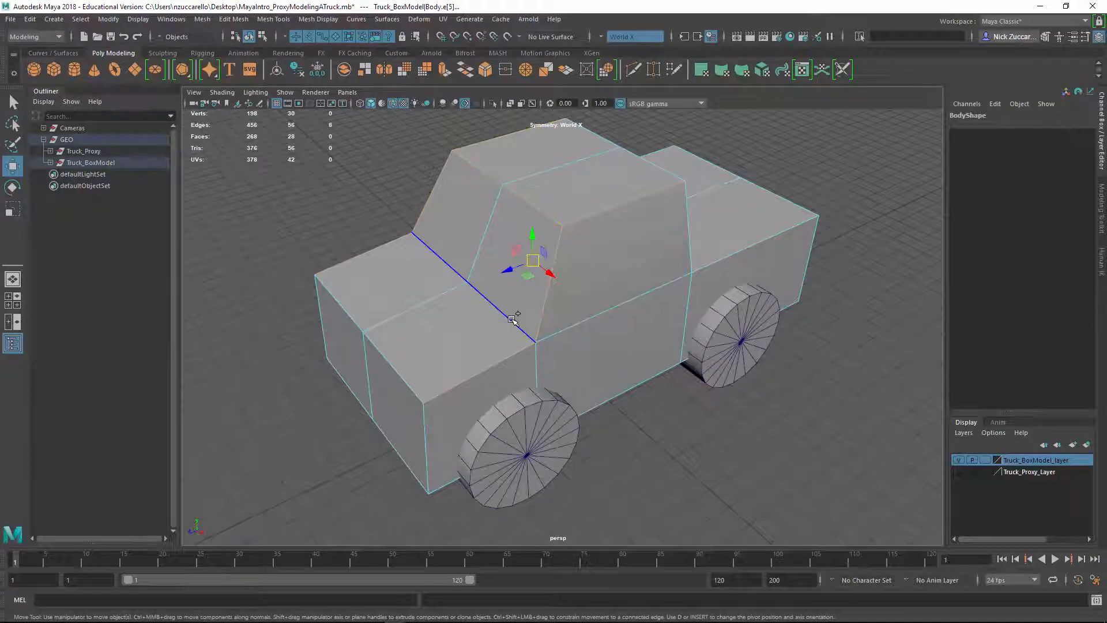
{"action": "left_click", "coordinate": [509, 318], "text": "shift"}
{"action": "left_click_drag", "start_coordinate": [415, 370], "coordinate": [460, 396], "text": "alt"}
{"action": "left_click", "coordinate": [453, 396], "text": "shift"}
{"action": "left_click_drag", "start_coordinate": [517, 452], "coordinate": [496, 419], "text": "alt"}
{"action": "left_click", "coordinate": [459, 400], "text": "shift"}
{"action": "left_click", "coordinate": [437, 458], "text": "shift"}
{"action": "left_click_drag", "start_coordinate": [533, 471], "coordinate": [450, 446], "text": "alt"}
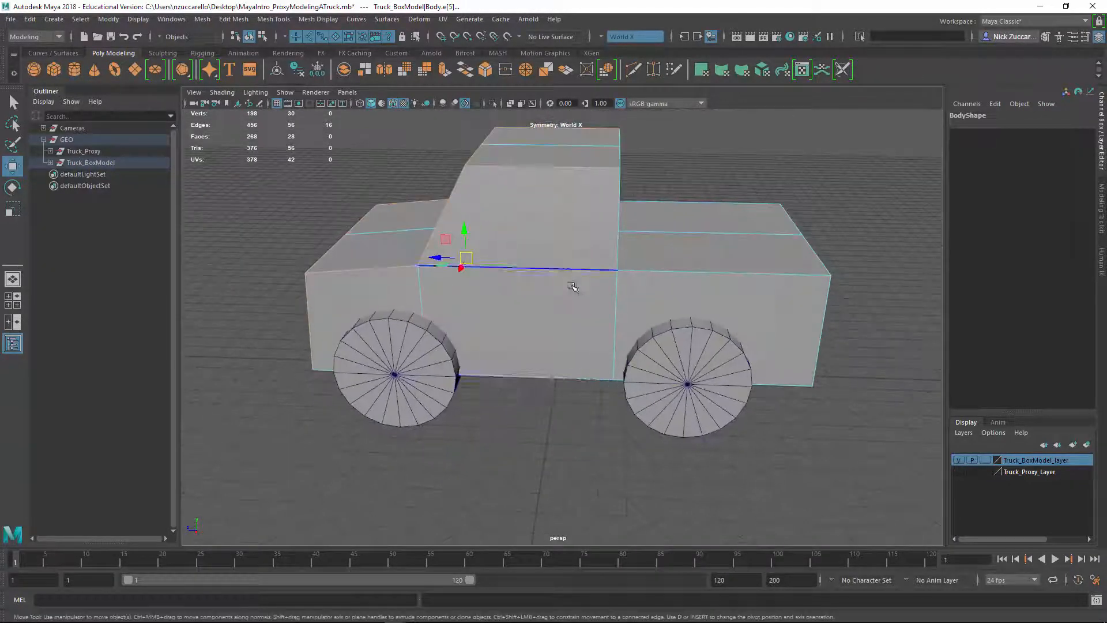
Add the rear cab, truck bed and tail-end outline edges of the body to the selection
{"action": "left_click_drag", "start_coordinate": [581, 266], "coordinate": [528, 281], "text": "alt"}
{"action": "left_click", "coordinate": [560, 240], "text": "shift"}
{"action": "left_click", "coordinate": [581, 189], "text": "shift"}
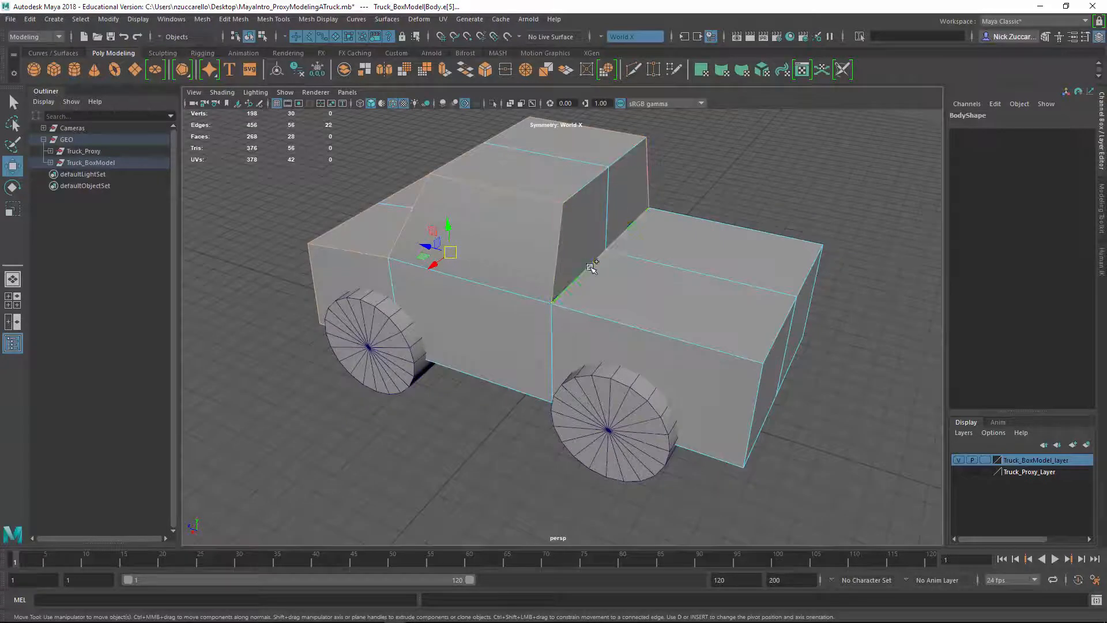
{"action": "left_click", "coordinate": [625, 323], "text": "shift"}
{"action": "left_click_drag", "start_coordinate": [686, 335], "coordinate": [715, 355], "text": "alt"}
{"action": "left_click", "coordinate": [716, 353], "text": "shift"}
{"action": "left_click", "coordinate": [720, 354], "text": "shift"}
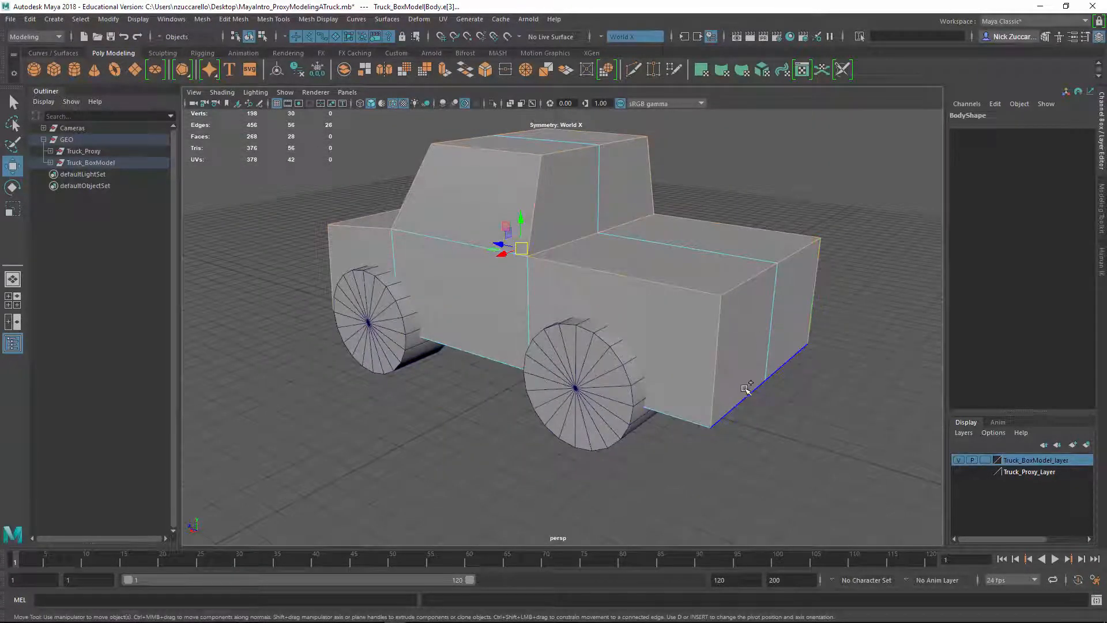
{"action": "left_click", "coordinate": [750, 392], "text": "shift"}
{"action": "left_click_drag", "start_coordinate": [798, 404], "coordinate": [767, 442], "text": "alt"}
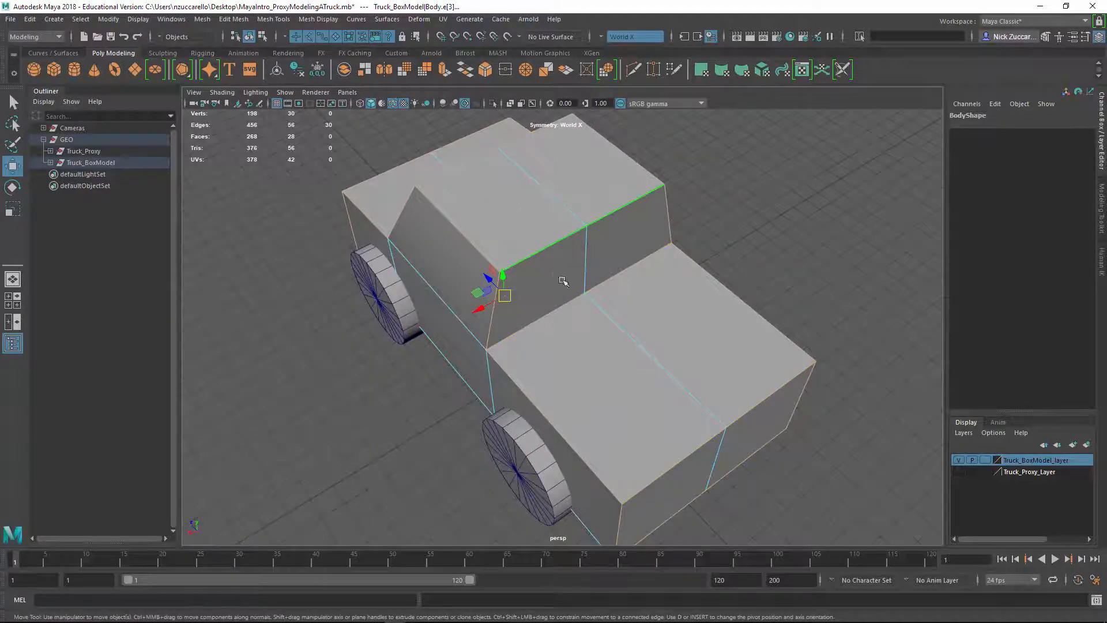
Add the lower side edges of the body to the selection to complete the outline
{"action": "left_click_drag", "start_coordinate": [561, 279], "coordinate": [570, 349], "text": "alt"}
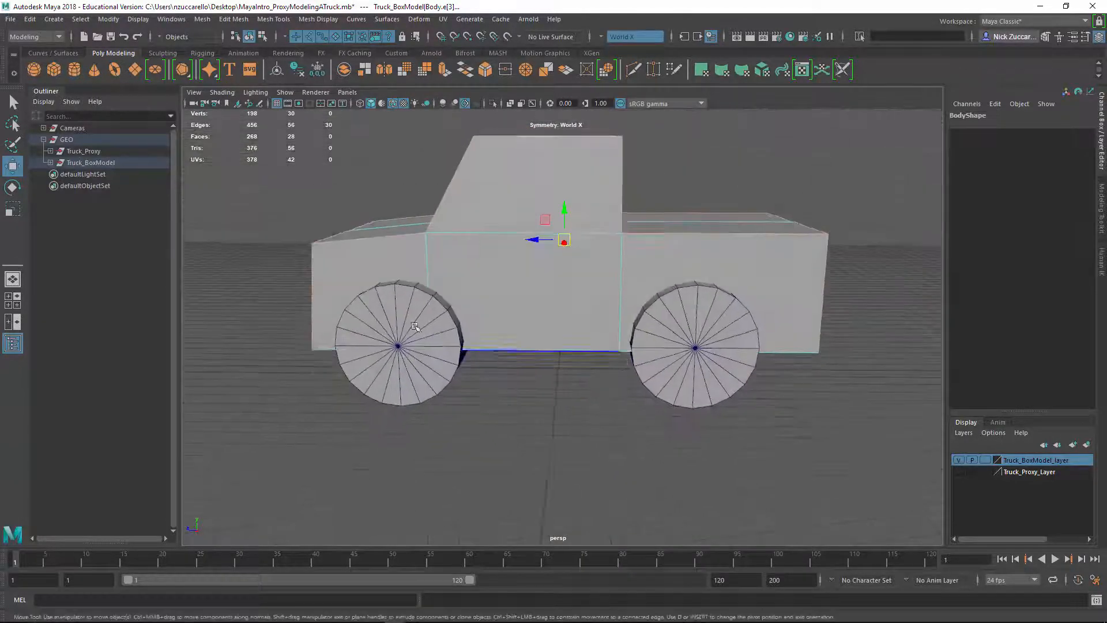
{"action": "left_click_drag", "start_coordinate": [351, 354], "coordinate": [483, 506], "text": "alt"}
{"action": "left_click", "coordinate": [423, 467], "text": "shift"}
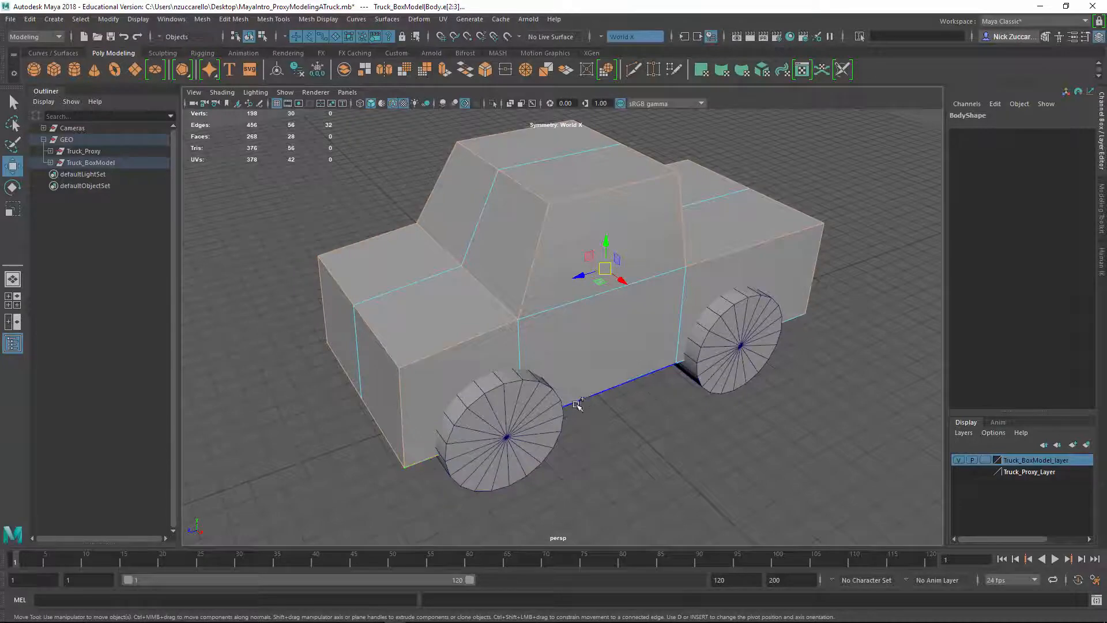
{"action": "left_click_drag", "start_coordinate": [817, 409], "coordinate": [551, 323], "text": "alt"}
{"action": "left_click", "coordinate": [777, 402], "text": "shift"}
Bevel the selected body edges with a fractional width of 0.5 and 1 segment, and close the bevel options
{"action": "right_click_drag", "start_coordinate": [547, 319], "coordinate": [638, 320], "text": "shift"}
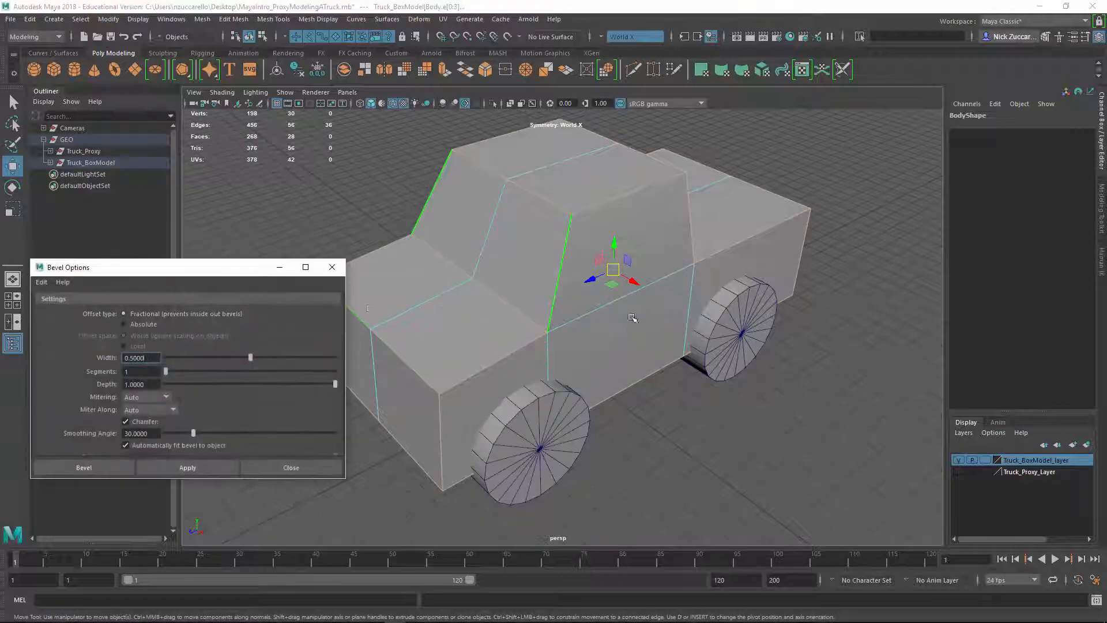
{"action": "left_click", "coordinate": [197, 468]}
{"action": "left_click", "coordinate": [291, 467]}
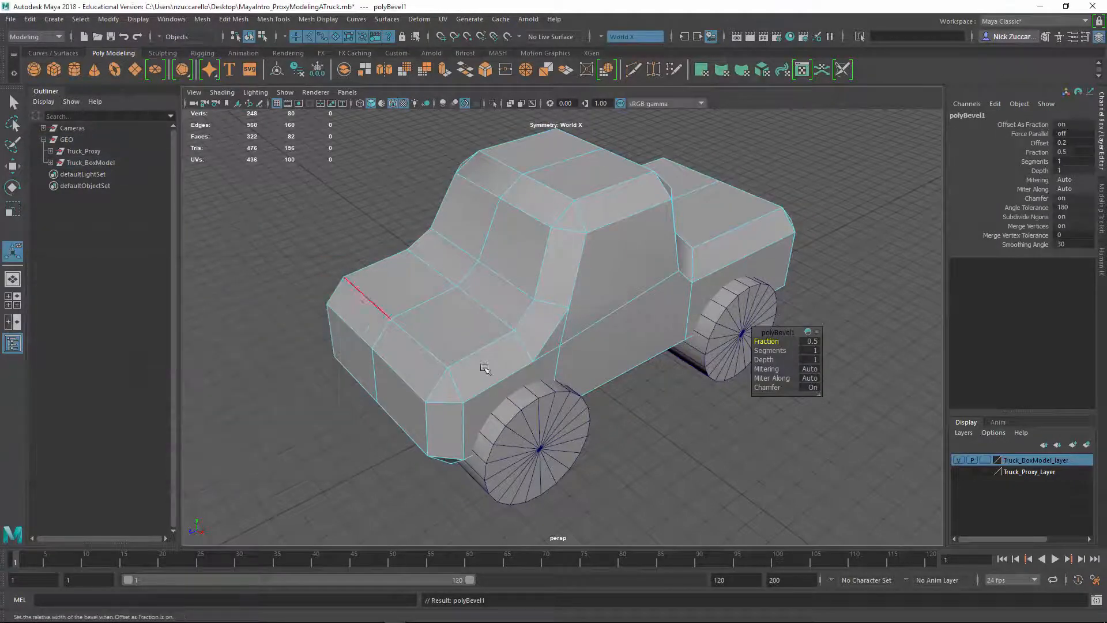
Set the bevel's fraction to 0.1 and inspect the narrower edges
{"action": "left_click_drag", "start_coordinate": [485, 367], "coordinate": [572, 373], "text": "alt"}
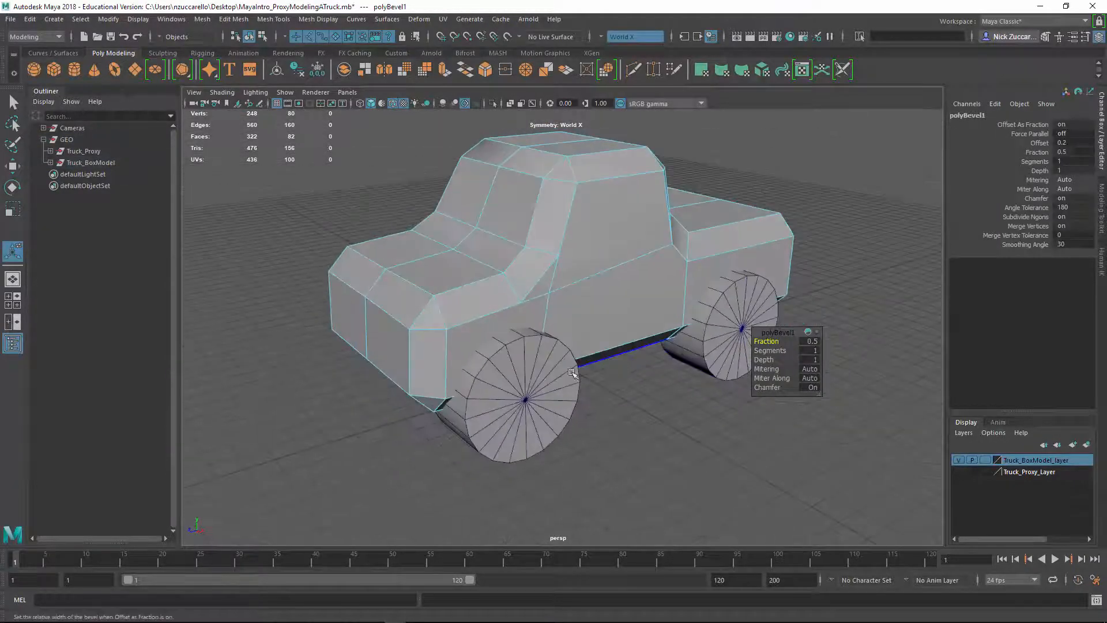
{"action": "left_click", "coordinate": [812, 342]}
{"action": "key", "text": "Return"}
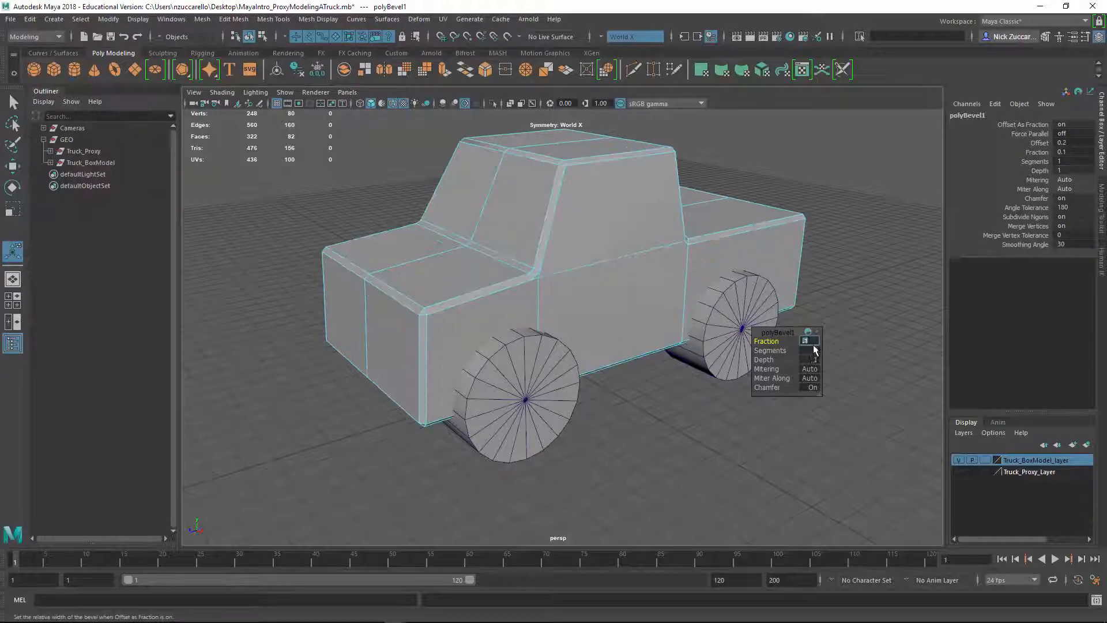
{"action": "left_click_drag", "start_coordinate": [505, 321], "coordinate": [514, 300], "text": "alt"}
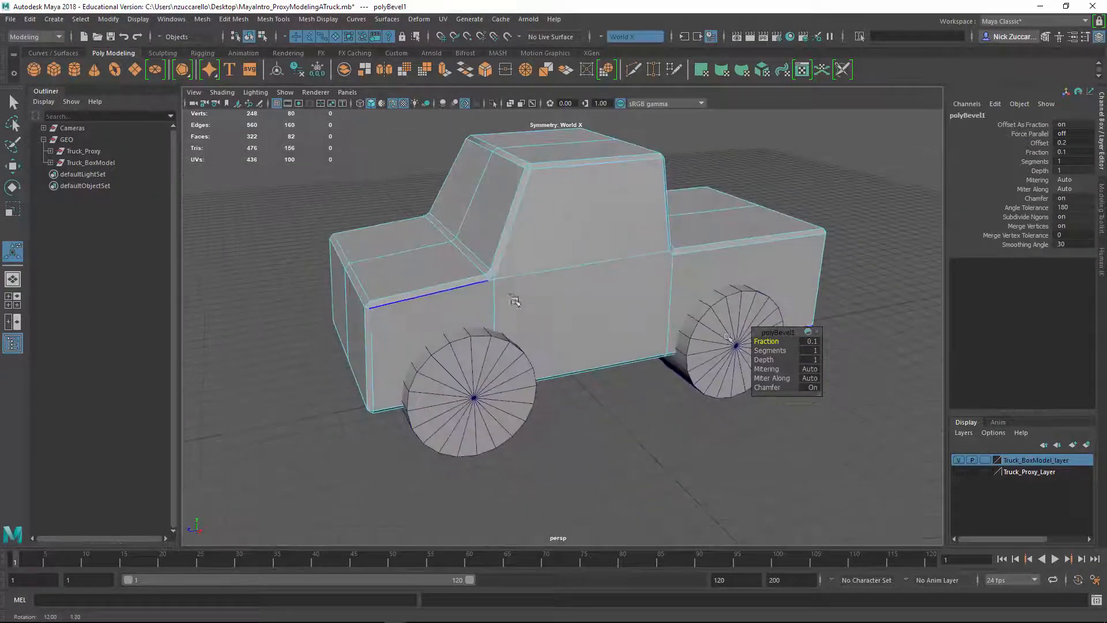
Set the body bevel's segments to 3 and examine the beveled edges around the hood corner
{"action": "left_click_drag", "start_coordinate": [576, 323], "coordinate": [530, 344], "text": "alt"}
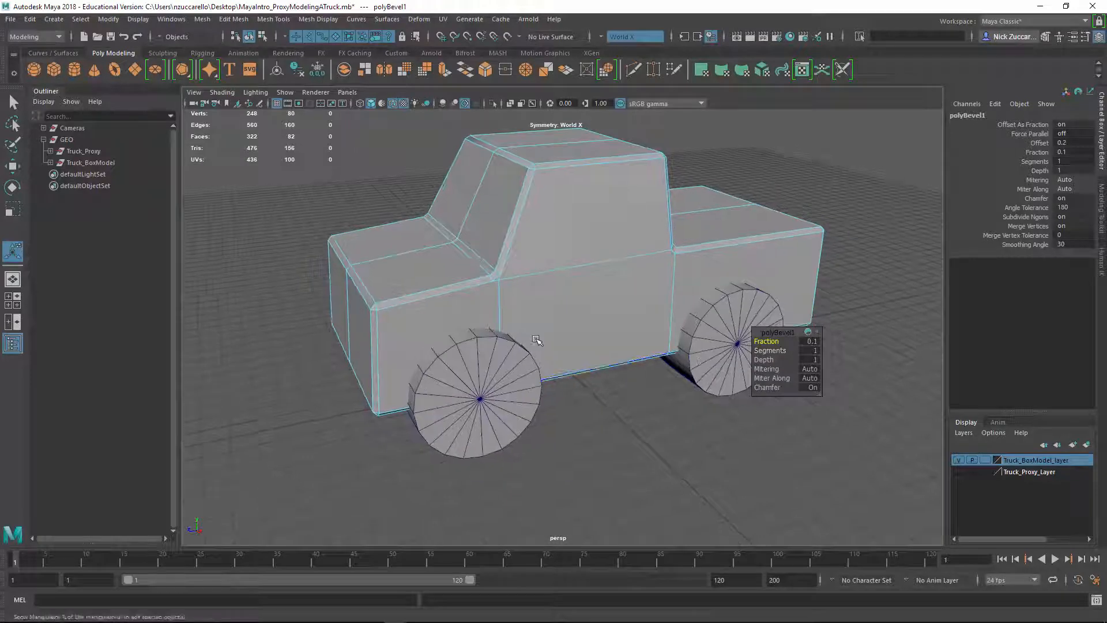
{"action": "key", "text": "Return"}
{"action": "left_click_drag", "start_coordinate": [353, 334], "coordinate": [387, 340], "text": "alt"}
{"action": "right_click_drag", "start_coordinate": [388, 340], "coordinate": [459, 367], "text": "alt"}
Set the body bevel's segments to 4 and close the bevel options
{"action": "left_click", "coordinate": [817, 352]}
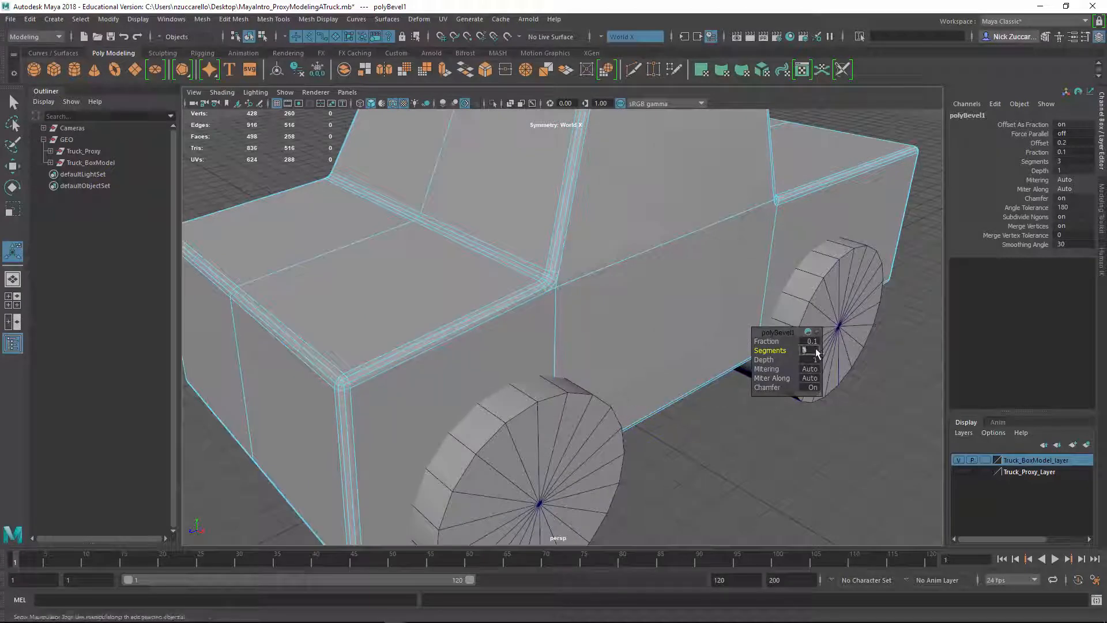
{"action": "type", "text": "4"}
{"action": "key", "text": "Return"}
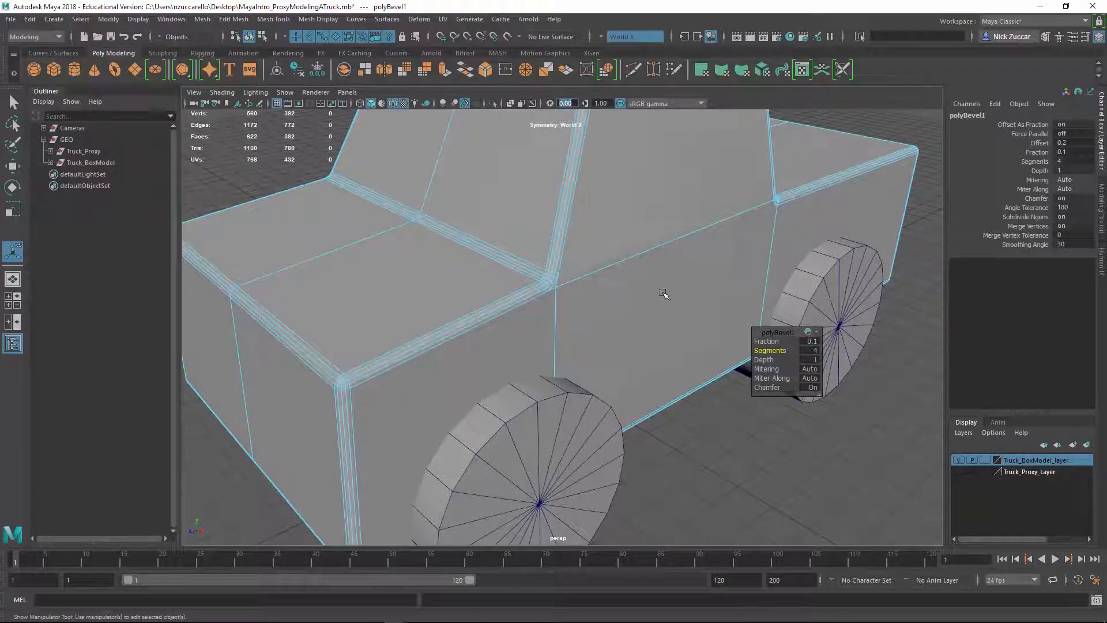
{"action": "scroll", "coordinate": [663, 293], "scroll_direction": "down", "scroll_amount": 5}
{"action": "left_click_drag", "start_coordinate": [657, 306], "coordinate": [678, 422], "text": "alt"}
{"action": "left_click", "coordinate": [679, 423]}
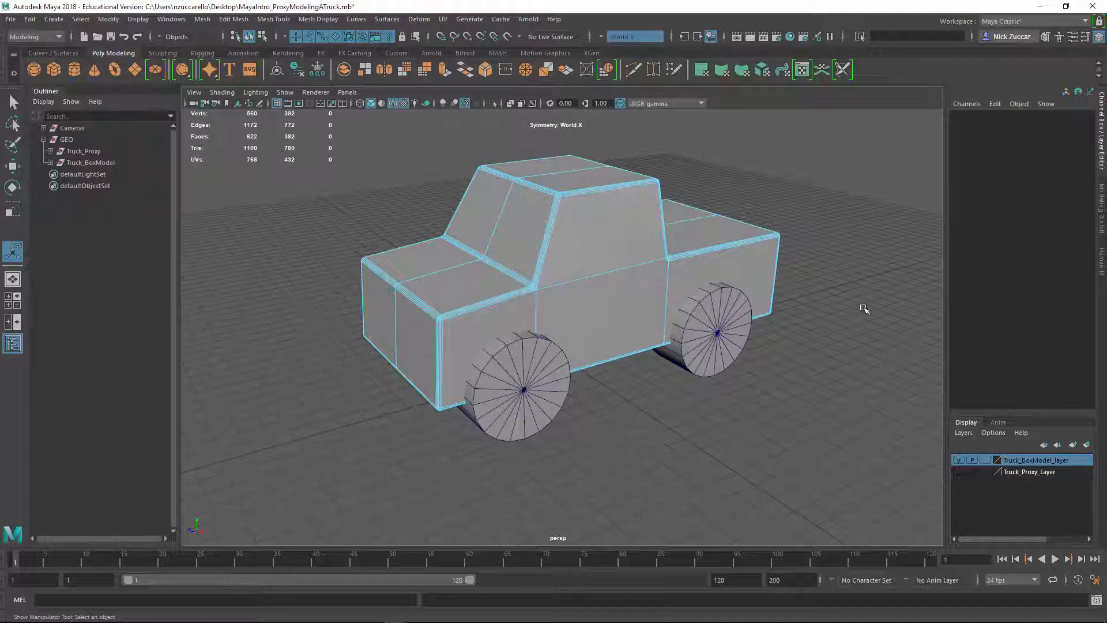
Return the truck body to object selection mode and deselect it
{"action": "key", "text": "F8"}
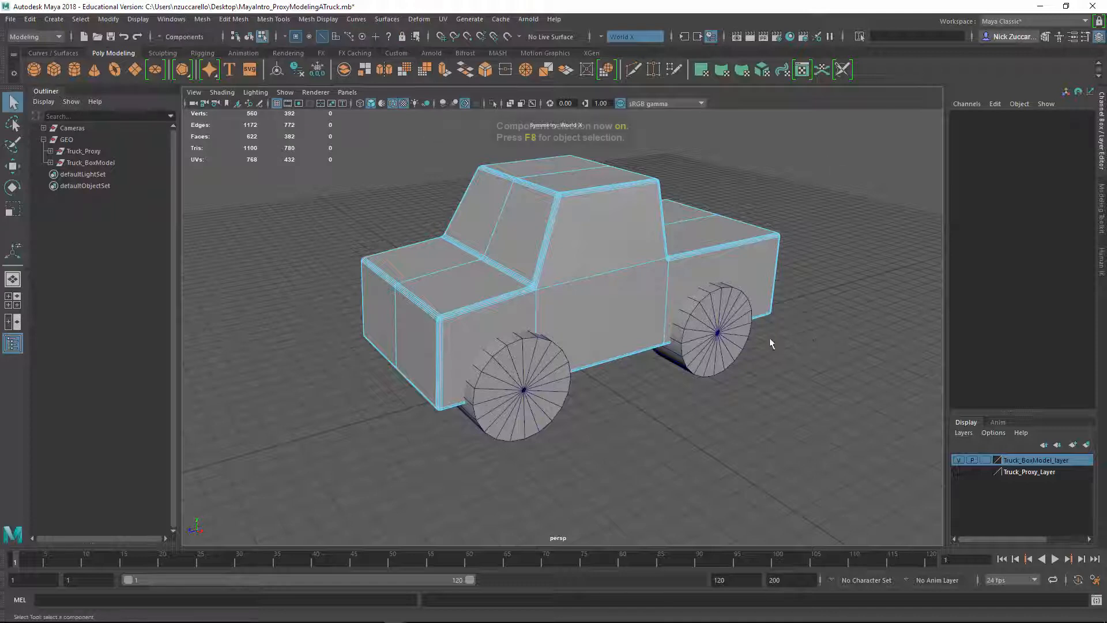
{"action": "left_click", "coordinate": [612, 289]}
{"action": "key", "text": "F8"}
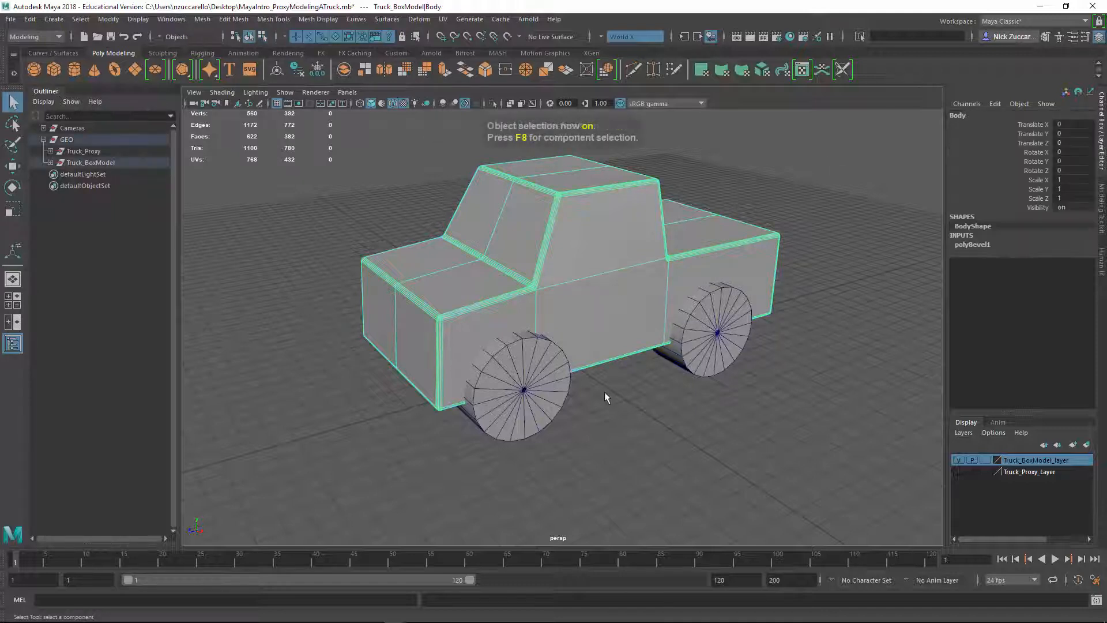
{"action": "right_click_drag", "start_coordinate": [622, 334], "coordinate": [669, 263]}
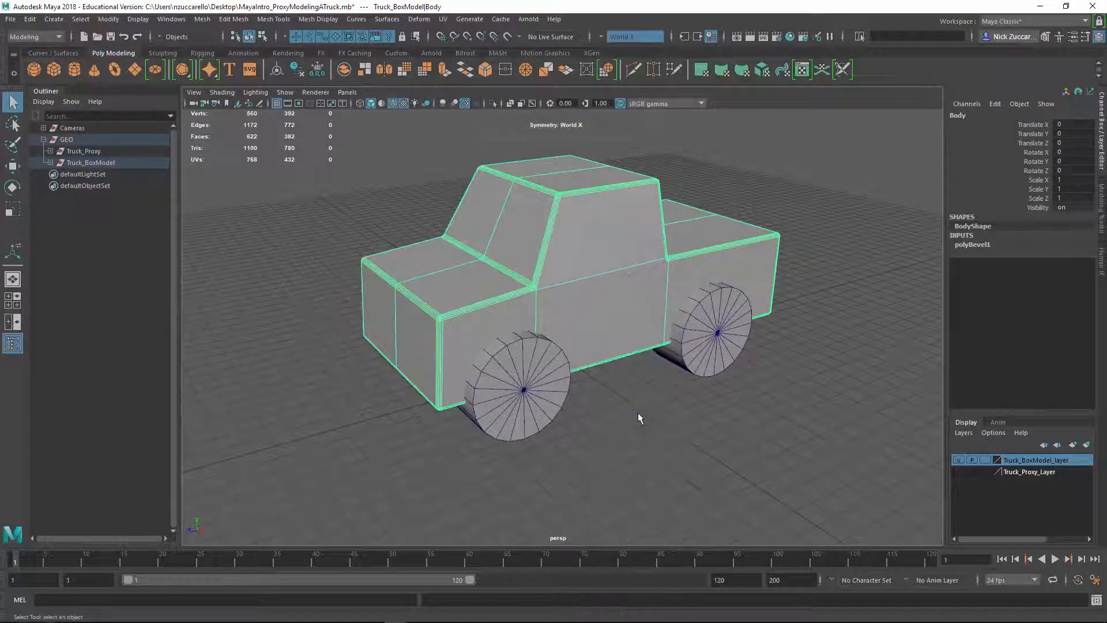
{"action": "left_click", "coordinate": [635, 410]}
Turn off the wireframe overlay on the shaded view and inspect the body's beveled edges
{"action": "mouse_move", "coordinate": [599, 459]}
{"action": "left_mouse_down", "text": "alt"}
{"action": "mouse_move", "coordinate": [692, 441]}
{"action": "mouse_move", "coordinate": [593, 444]}
{"action": "left_mouse_up", "text": "alt"}
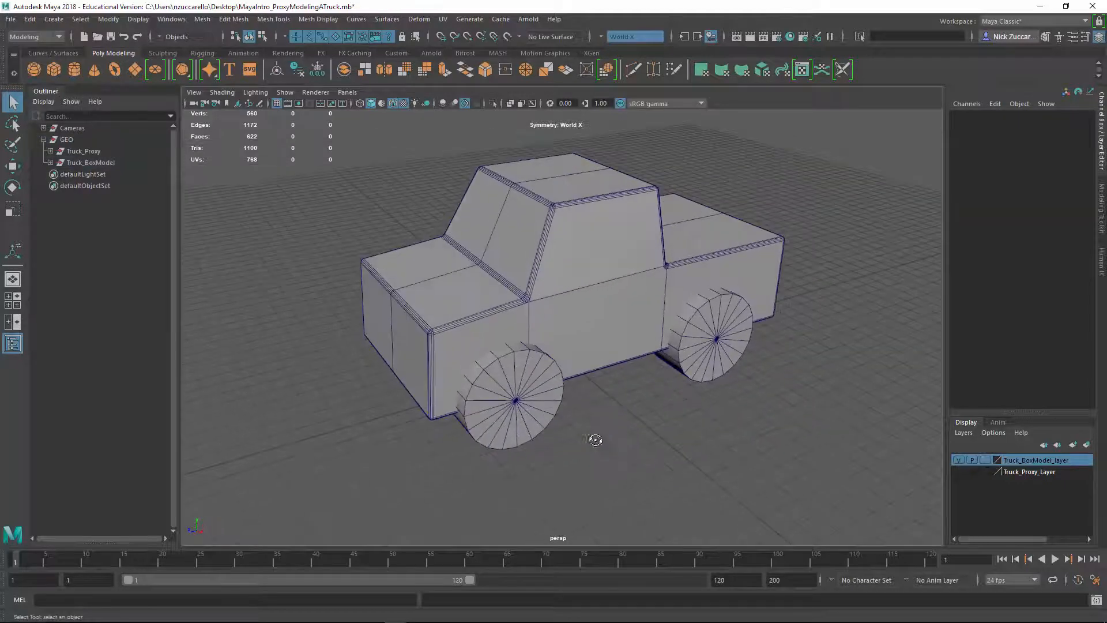
{"action": "left_click", "coordinate": [393, 103]}
{"action": "mouse_move", "coordinate": [396, 247]}
{"action": "left_mouse_down", "text": "alt"}
{"action": "mouse_move", "coordinate": [395, 264]}
{"action": "mouse_move", "coordinate": [541, 264]}
{"action": "mouse_move", "coordinate": [554, 253]}
{"action": "mouse_move", "coordinate": [321, 244]}
{"action": "mouse_move", "coordinate": [527, 258]}
{"action": "mouse_move", "coordinate": [375, 262]}
{"action": "mouse_move", "coordinate": [521, 281]}
{"action": "mouse_move", "coordinate": [547, 308]}
{"action": "mouse_move", "coordinate": [435, 343]}
{"action": "mouse_move", "coordinate": [525, 339]}
{"action": "left_mouse_up", "text": "alt"}
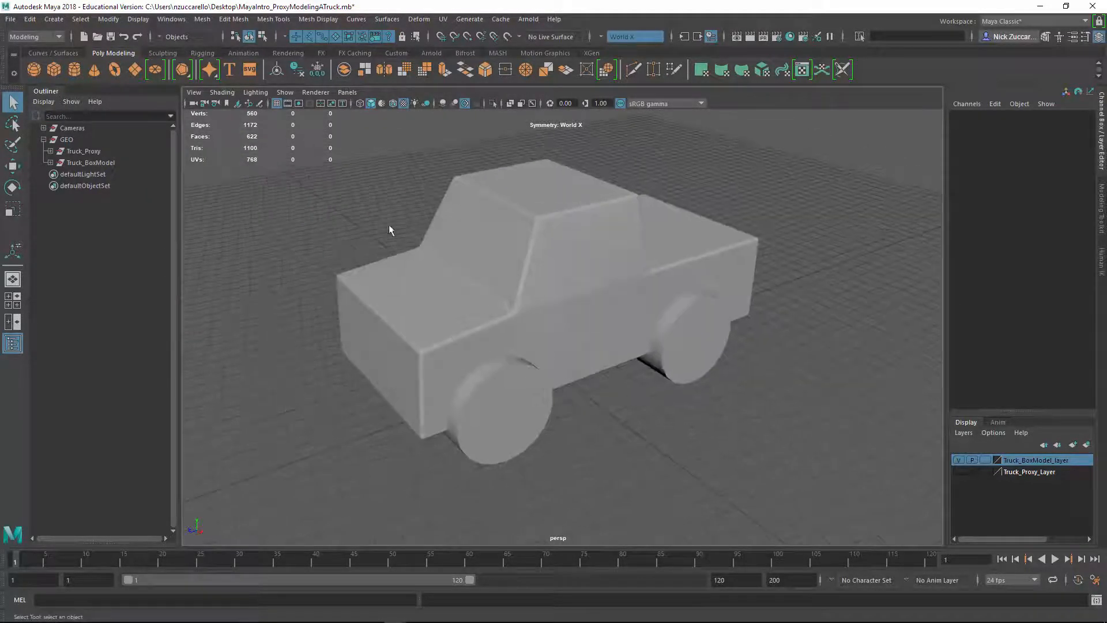
{"action": "left_click_drag", "start_coordinate": [502, 399], "coordinate": [559, 373], "text": "alt"}
Select the edge loop around the outer rim of the front left wheel
{"action": "left_click", "coordinate": [562, 403]}
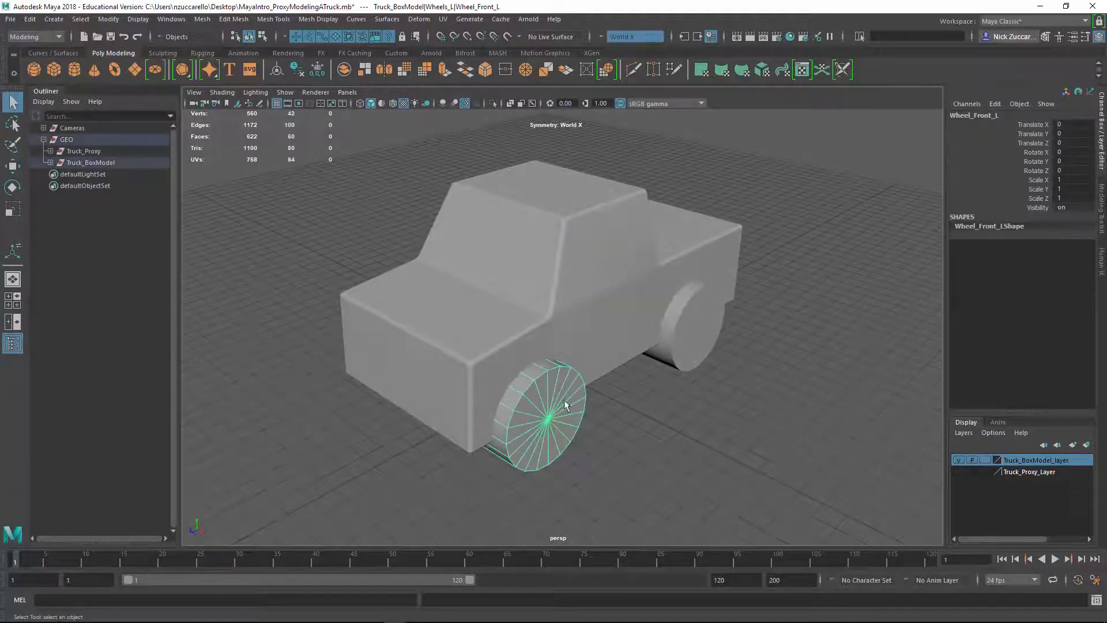
{"action": "middle_click_drag", "start_coordinate": [557, 340], "coordinate": [526, 274], "text": "alt"}
{"action": "scroll", "coordinate": [521, 277], "scroll_direction": "up", "scroll_amount": 2}
{"action": "left_click_drag", "start_coordinate": [502, 283], "coordinate": [478, 287], "text": "alt"}
{"action": "key", "text": "F10"}
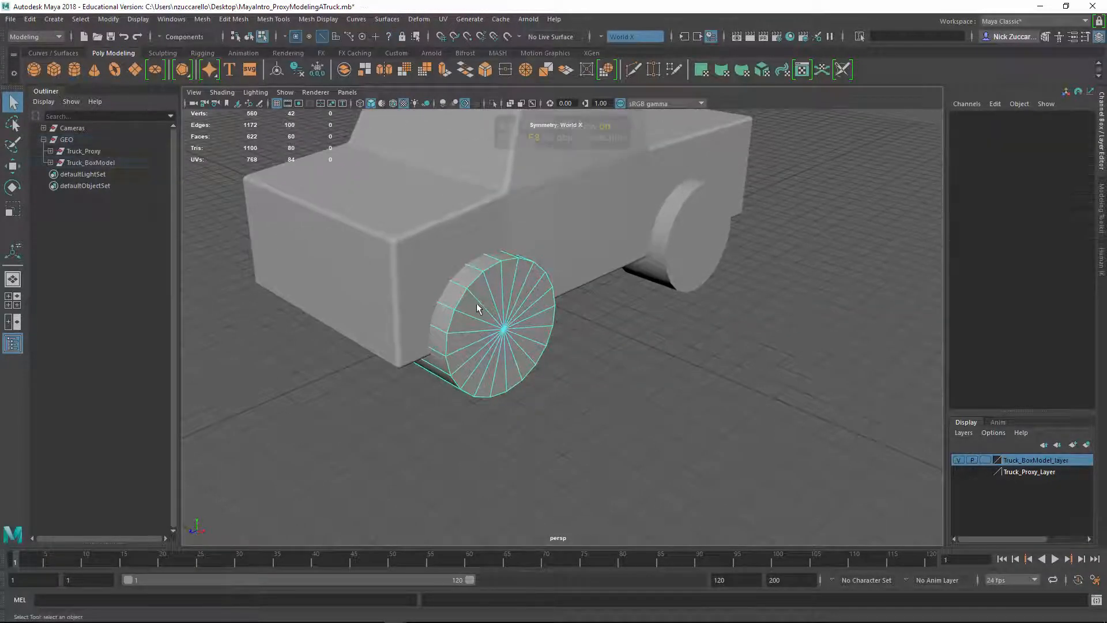
{"action": "right_click_drag", "start_coordinate": [473, 284], "coordinate": [477, 251]}
{"action": "left_click", "coordinate": [475, 285]}
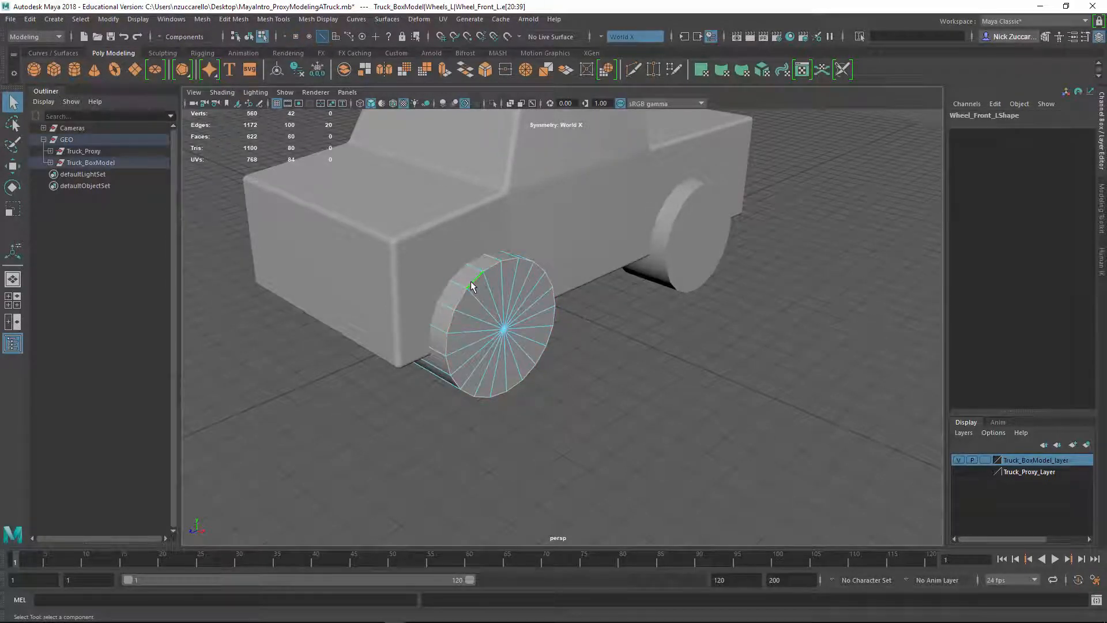
Bevel the selected outer rim edges, trying fractions of 0.25 and 0.2 before setting 0.1, and close the bevel options
{"action": "right_click_drag", "start_coordinate": [472, 285], "coordinate": [527, 284], "text": "shift"}
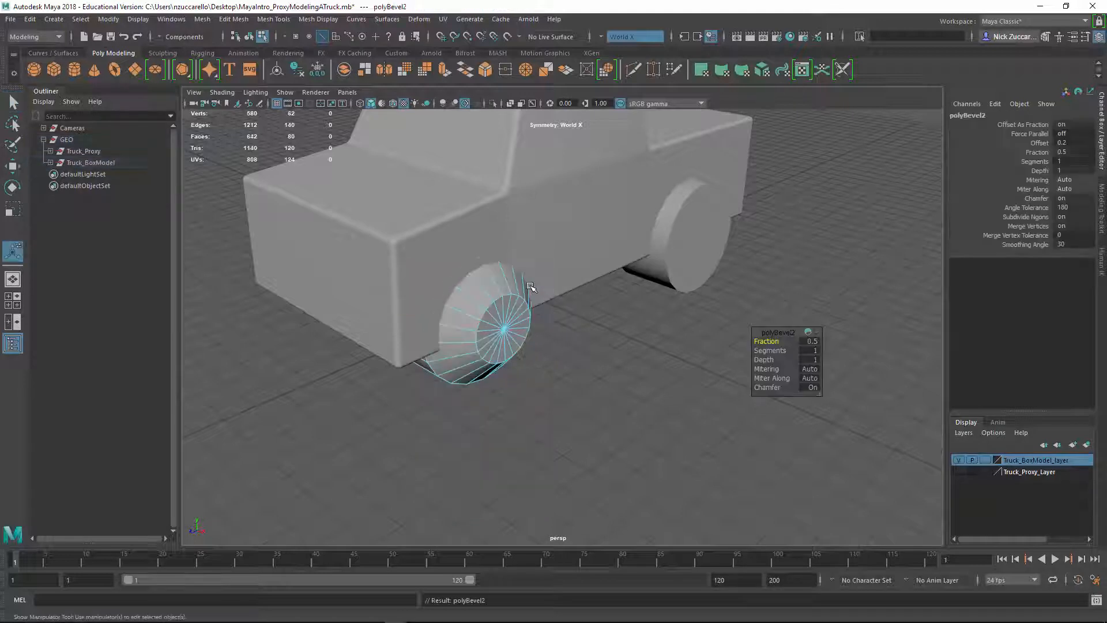
{"action": "left_click", "coordinate": [809, 341]}
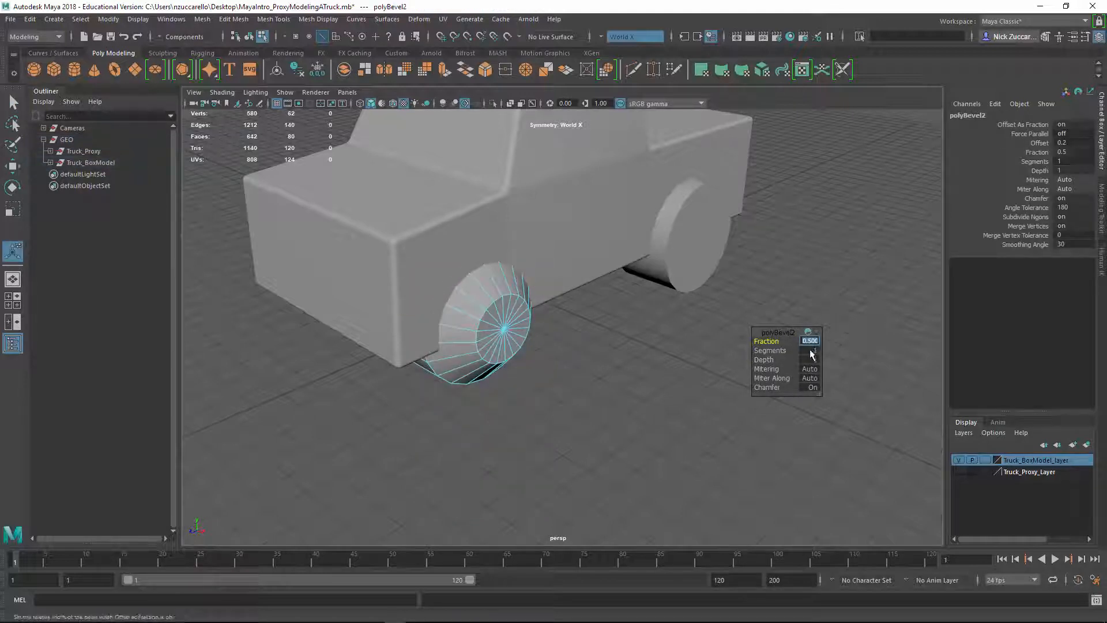
{"action": "type", "text": ".25"}
{"action": "key", "text": "Return"}
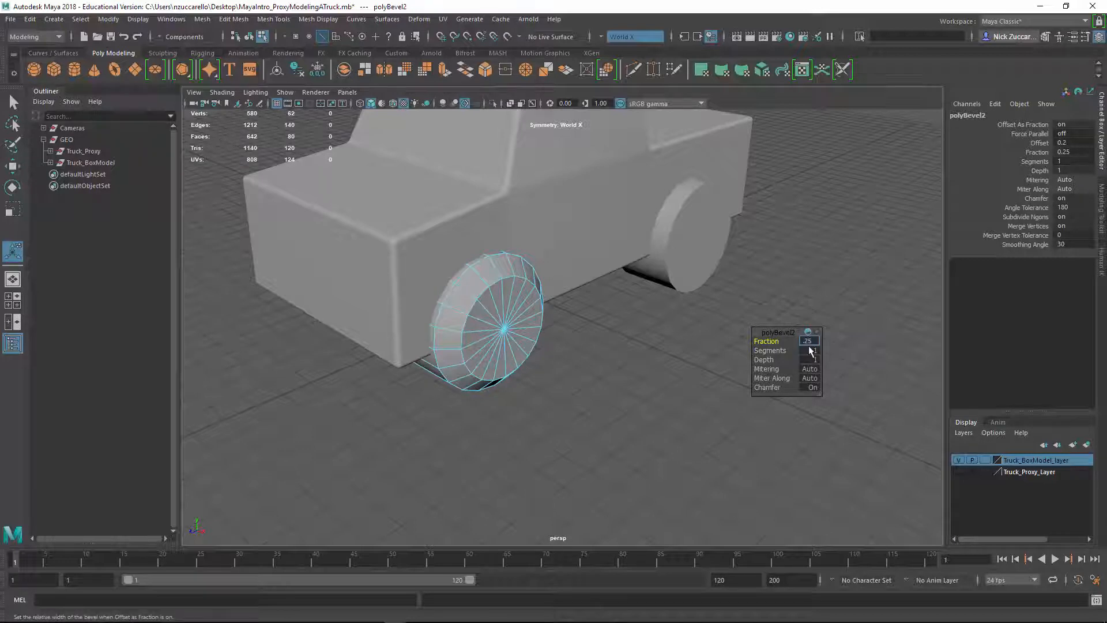
{"action": "key", "text": "Return"}
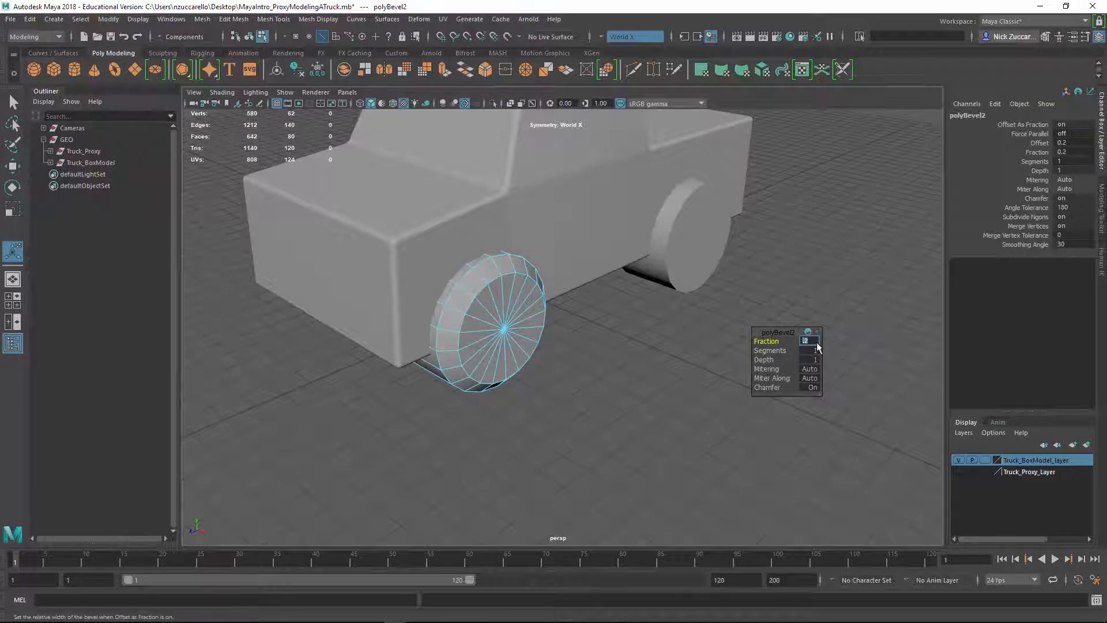
{"action": "type", "text": ".1"}
{"action": "key", "text": "Return"}
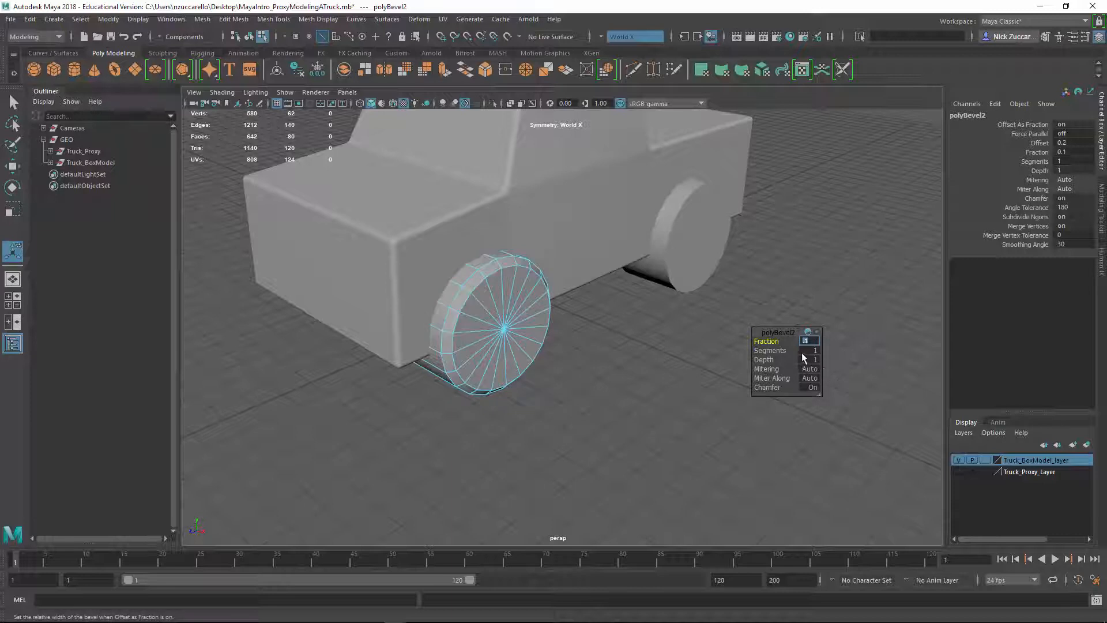
{"action": "left_click", "coordinate": [620, 338]}
{"action": "left_click_drag", "start_coordinate": [620, 338], "coordinate": [630, 345], "text": "alt"}
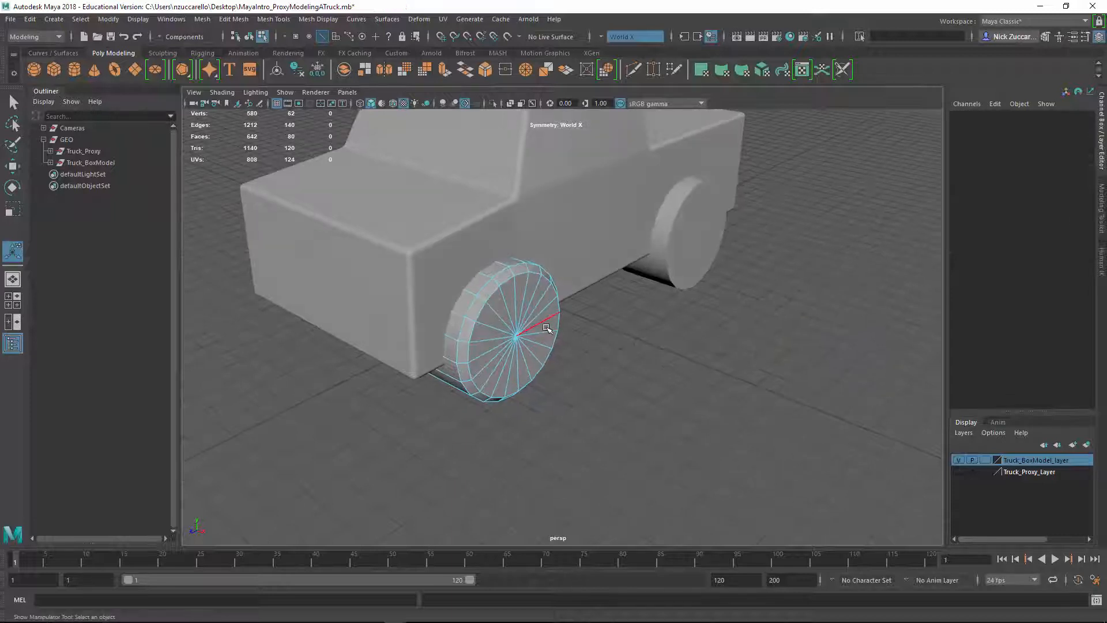
Select the front left wheel as an object, set its bevel's segments to 3, and deselect it
{"action": "key", "text": "F8"}
{"action": "key", "text": "q"}
{"action": "left_click", "coordinate": [570, 336]}
{"action": "left_click", "coordinate": [549, 327]}
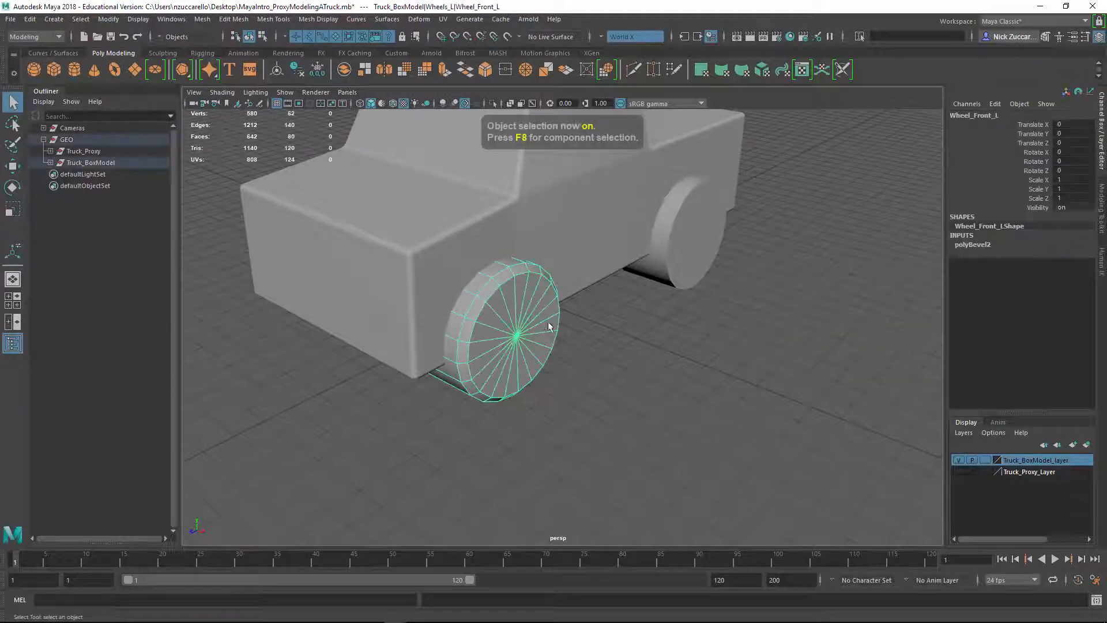
{"action": "left_click", "coordinate": [973, 244]}
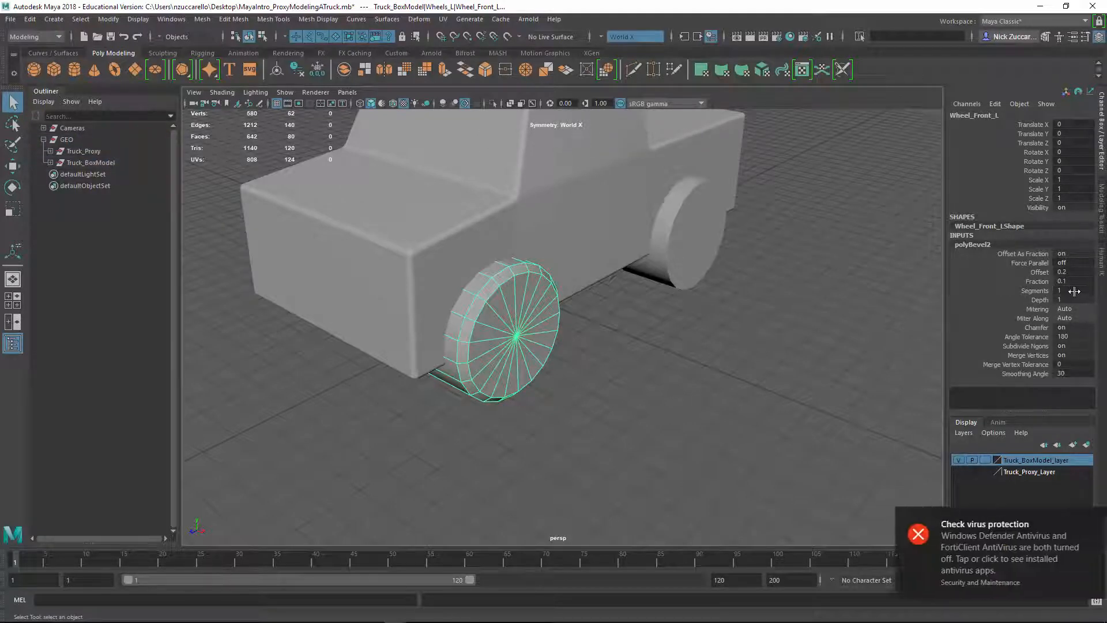
{"action": "left_click", "coordinate": [1069, 291]}
{"action": "type", "text": "3"}
{"action": "key", "text": "Return"}
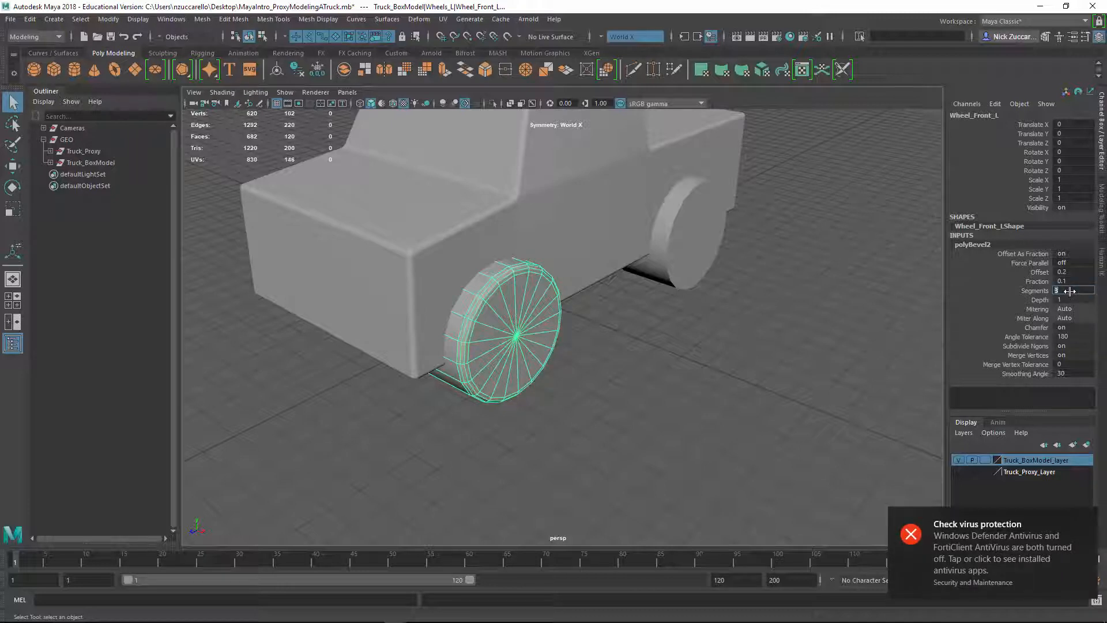
{"action": "left_click", "coordinate": [1085, 517]}
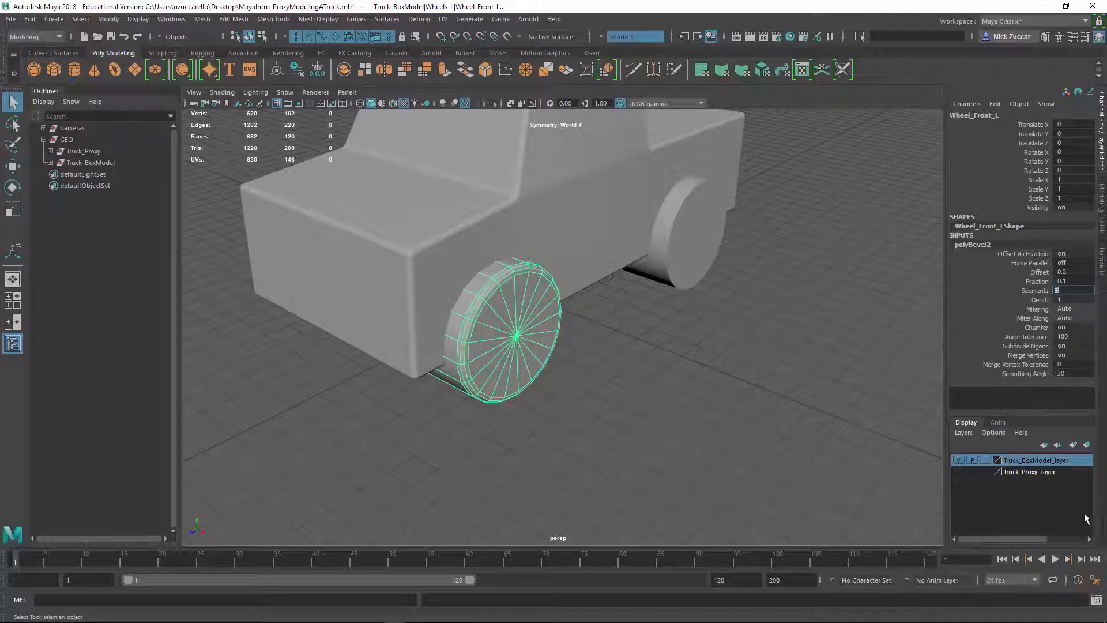
{"action": "left_click", "coordinate": [674, 367]}
Select the edge loop around the inner rim of the front left wheel, on the underside of the truck
{"action": "left_click_drag", "start_coordinate": [673, 368], "coordinate": [654, 386], "text": "alt"}
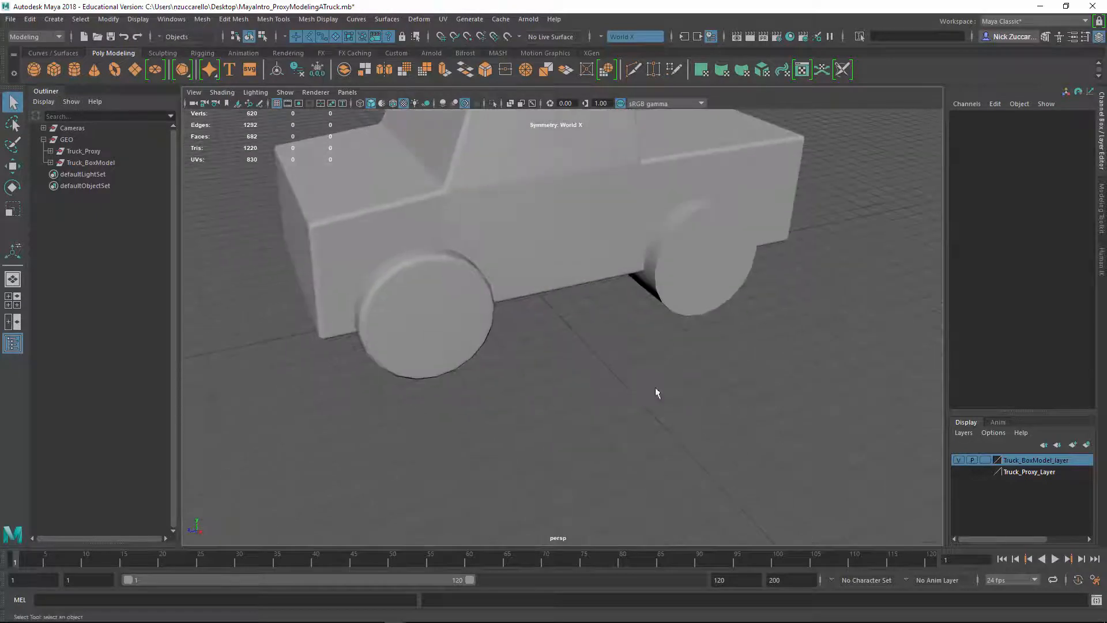
{"action": "left_click_drag", "start_coordinate": [582, 350], "coordinate": [630, 371], "text": "alt"}
{"action": "left_click_drag", "start_coordinate": [650, 309], "coordinate": [647, 338], "text": "alt"}
{"action": "left_click", "coordinate": [645, 343]}
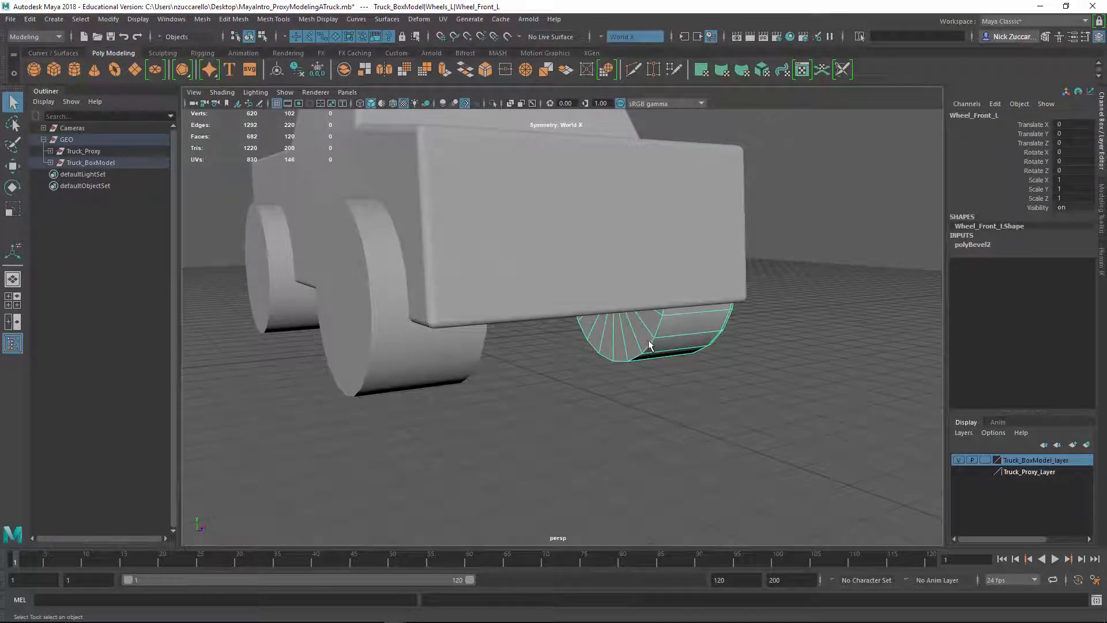
{"action": "right_click_drag", "start_coordinate": [648, 344], "coordinate": [662, 321]}
{"action": "left_click_drag", "start_coordinate": [671, 337], "coordinate": [622, 336], "text": "alt"}
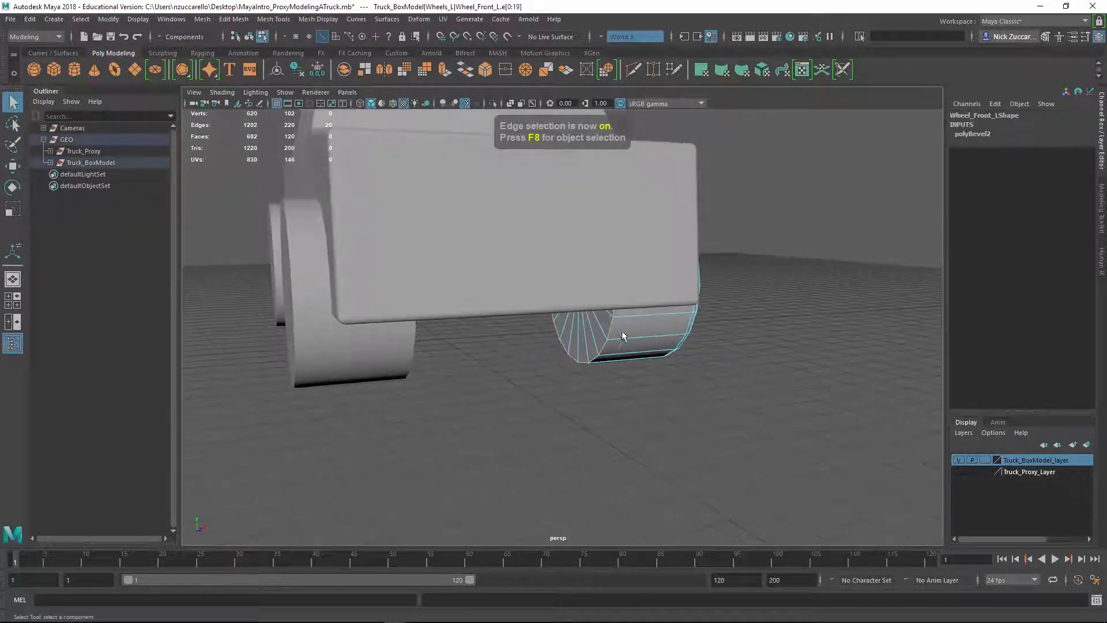
Bevel the selected inner rim edges with a fraction of 0.1 and 3 segments, and close the bevel options
{"action": "right_click_drag", "start_coordinate": [606, 335], "coordinate": [664, 336], "text": "shift"}
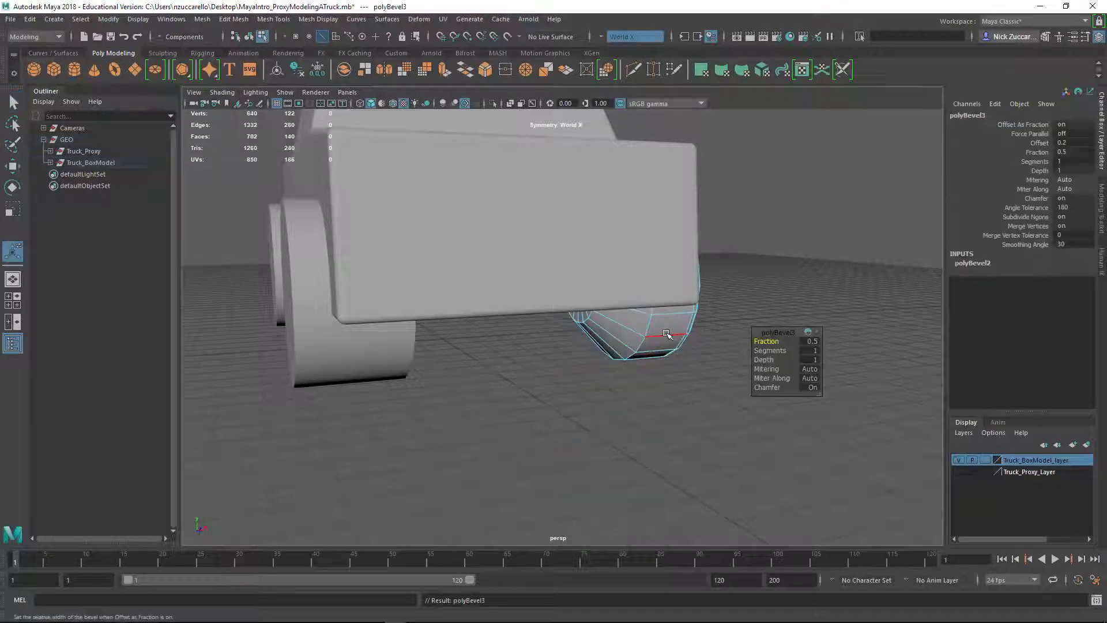
{"action": "left_click", "coordinate": [816, 341]}
{"action": "type", "text": "0.1"}
{"action": "key", "text": "Tab"}
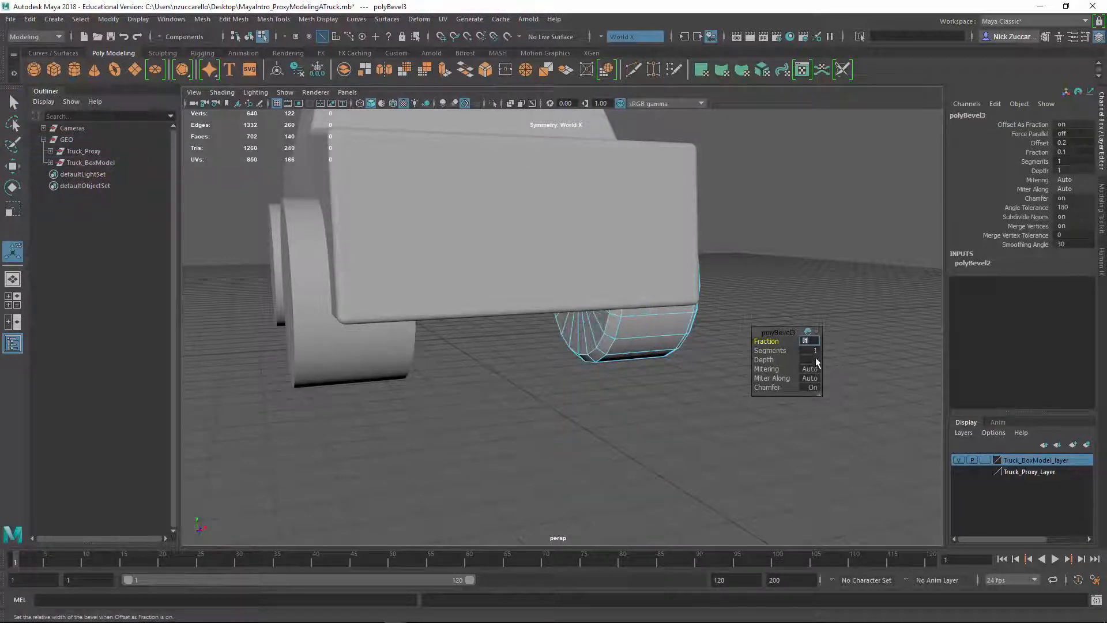
{"action": "type", "text": "3"}
{"action": "key", "text": "Return"}
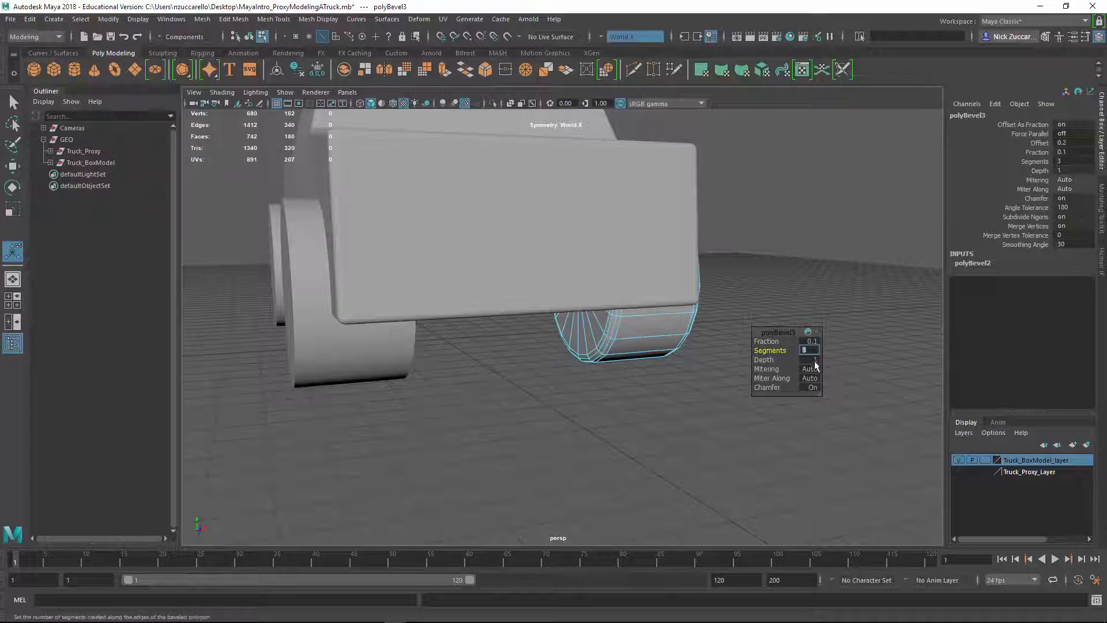
{"action": "left_click", "coordinate": [657, 412]}
{"action": "left_click_drag", "start_coordinate": [778, 388], "coordinate": [570, 313], "text": "alt"}
{"action": "right_click_drag", "start_coordinate": [570, 313], "coordinate": [627, 364], "text": "alt"}
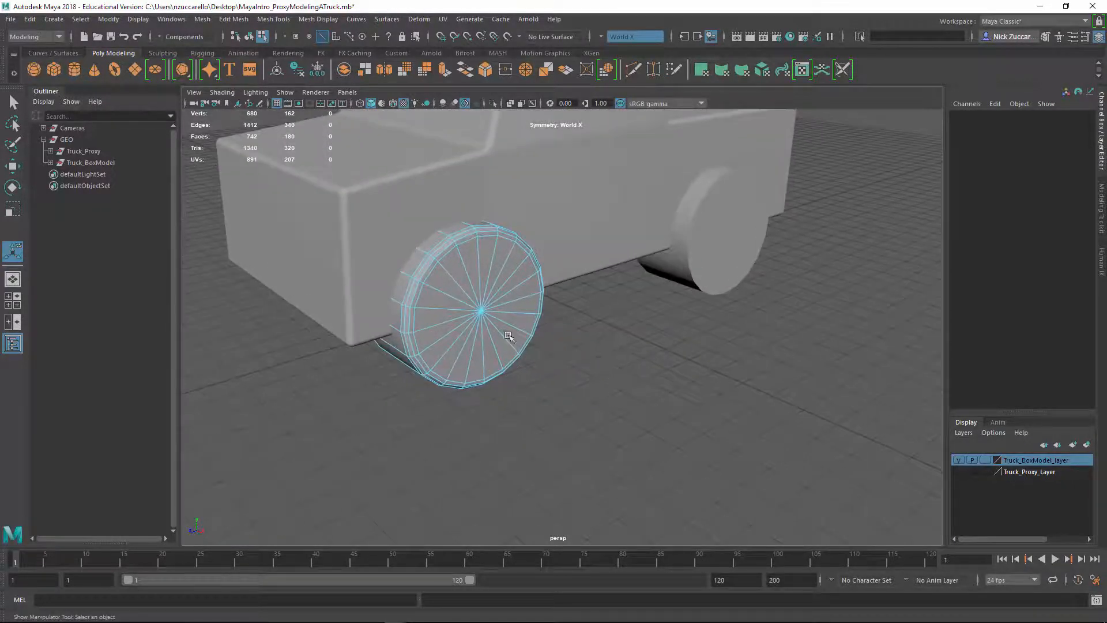
Select the center vertex of the front left wheel's outer cap and examine the edges radiating from it
{"action": "key", "text": "F9"}
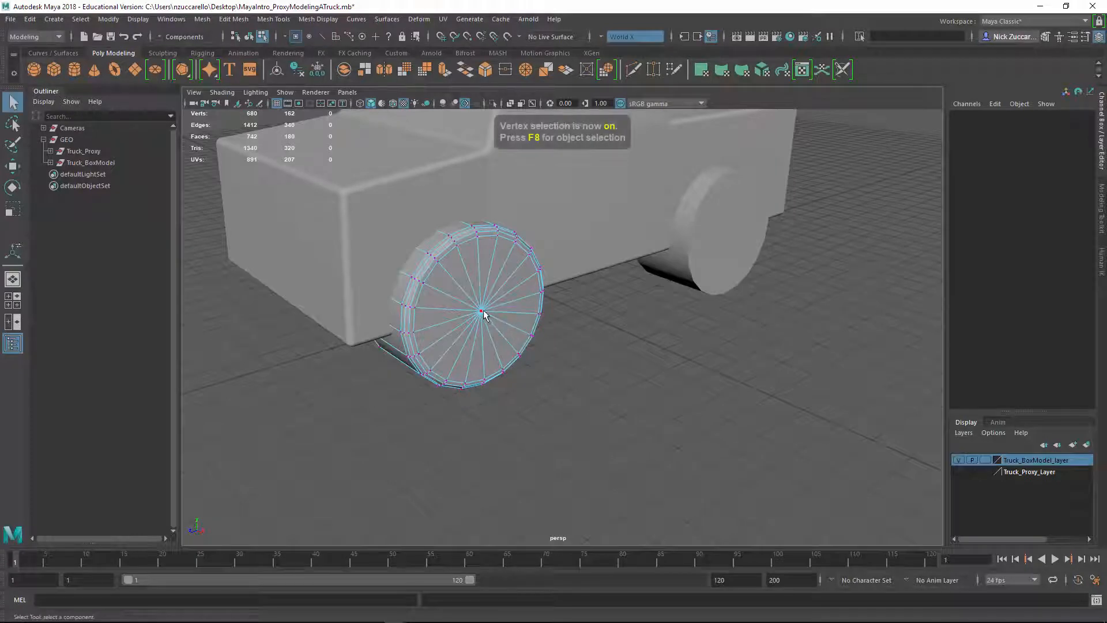
{"action": "left_click", "coordinate": [480, 310]}
{"action": "left_click_drag", "start_coordinate": [633, 388], "coordinate": [440, 281], "text": "alt"}
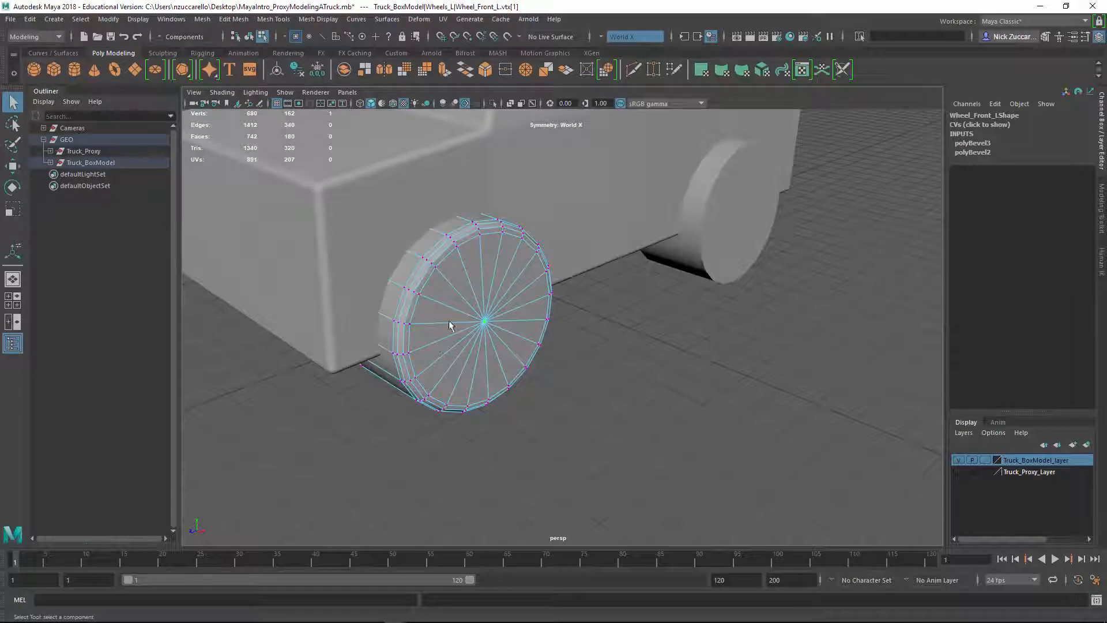
{"action": "left_click_drag", "start_coordinate": [490, 328], "coordinate": [473, 324], "text": "alt"}
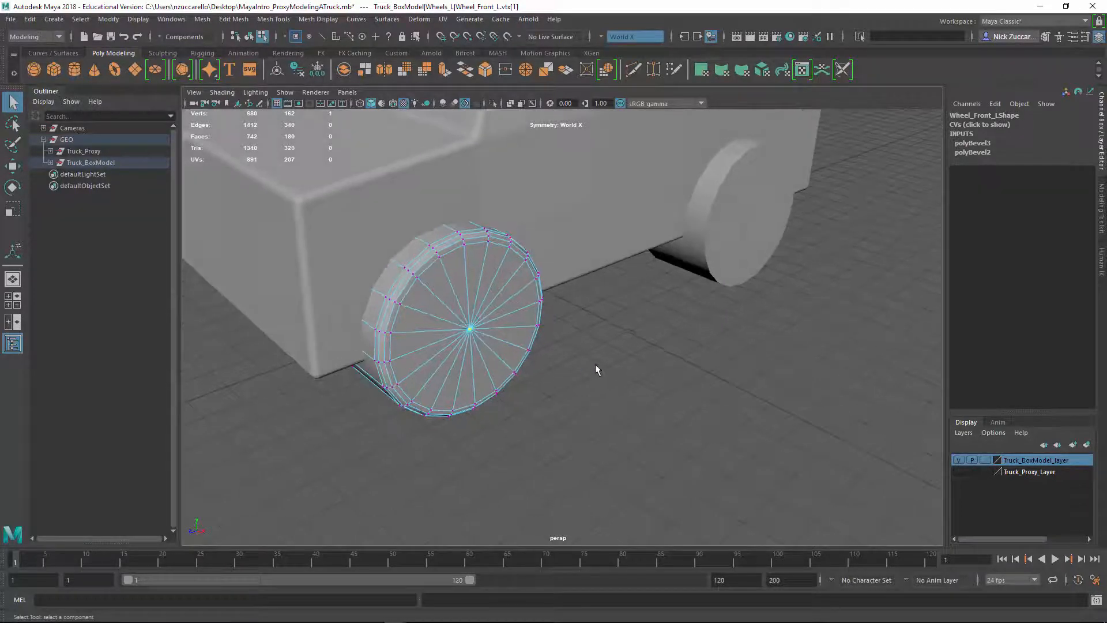
{"action": "middle_click_drag", "start_coordinate": [571, 360], "coordinate": [574, 372], "text": "alt"}
{"action": "left_click_drag", "start_coordinate": [574, 373], "coordinate": [650, 421], "text": "alt"}
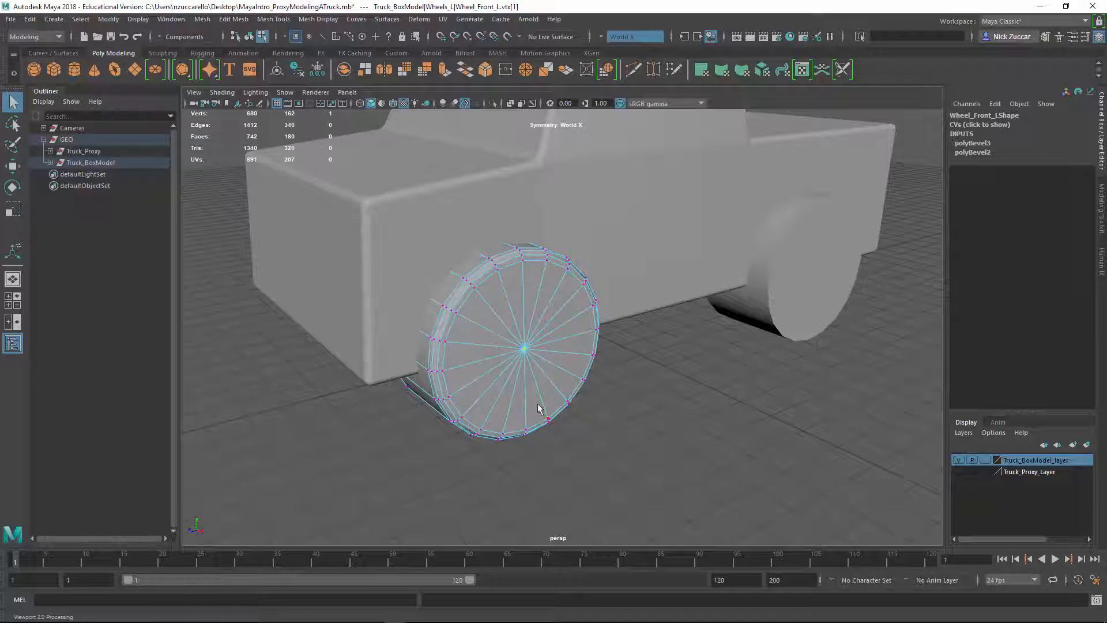
{"action": "left_click_drag", "start_coordinate": [611, 400], "coordinate": [629, 414], "text": "alt"}
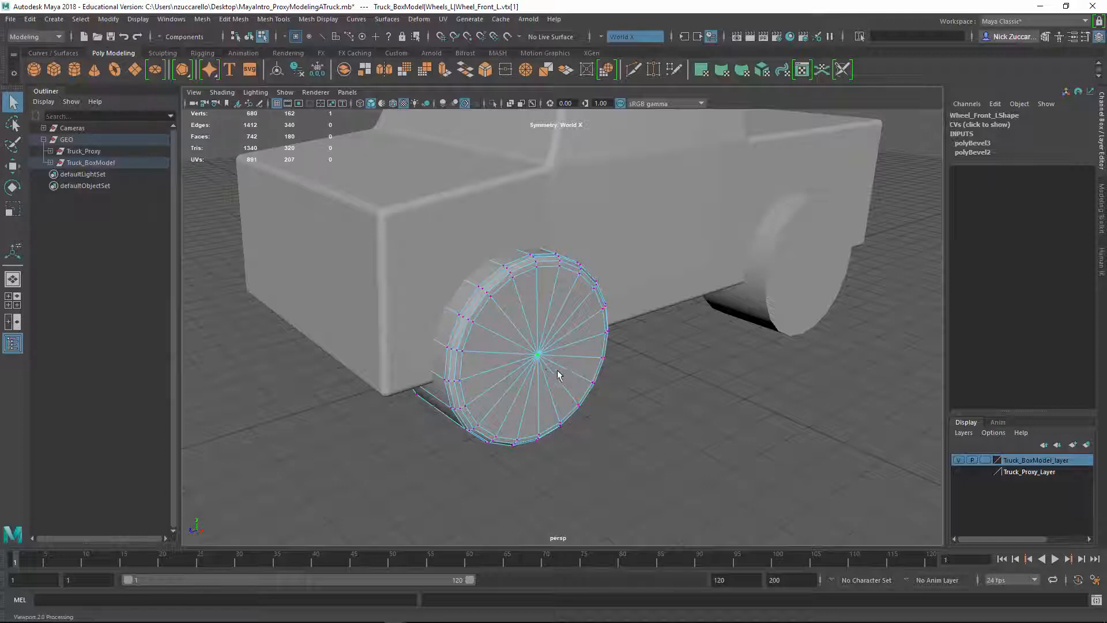
Convert the center vertex selection to the front left wheel's outer cap faces and extrude them with an offset of 0.76
{"action": "key", "text": "F11"}
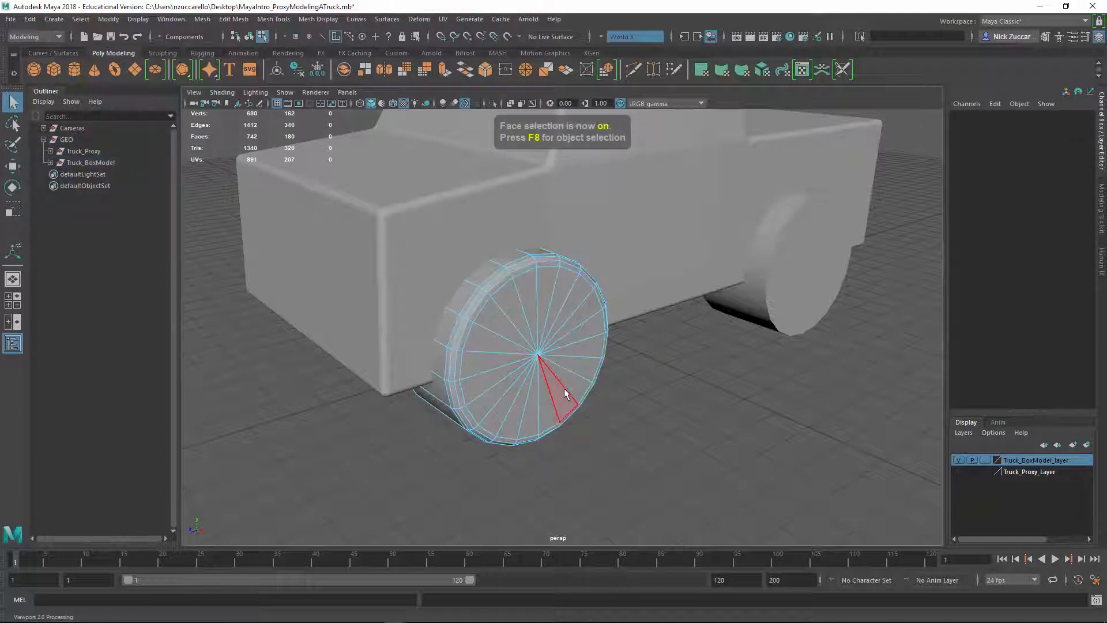
{"action": "key", "text": "F9"}
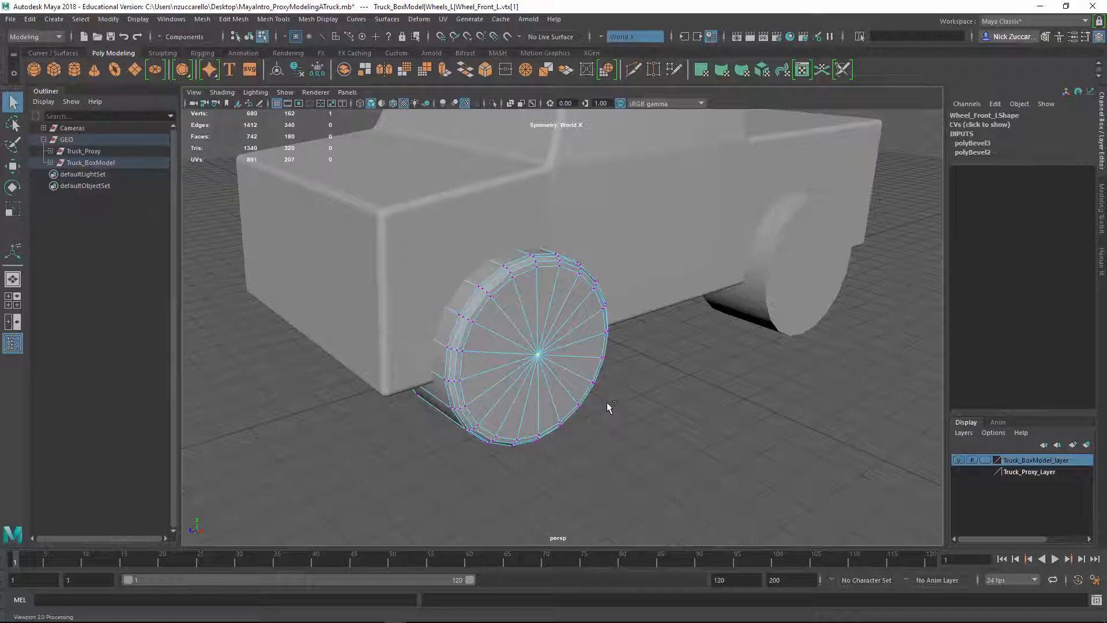
{"action": "key", "text": "ctrl+F11"}
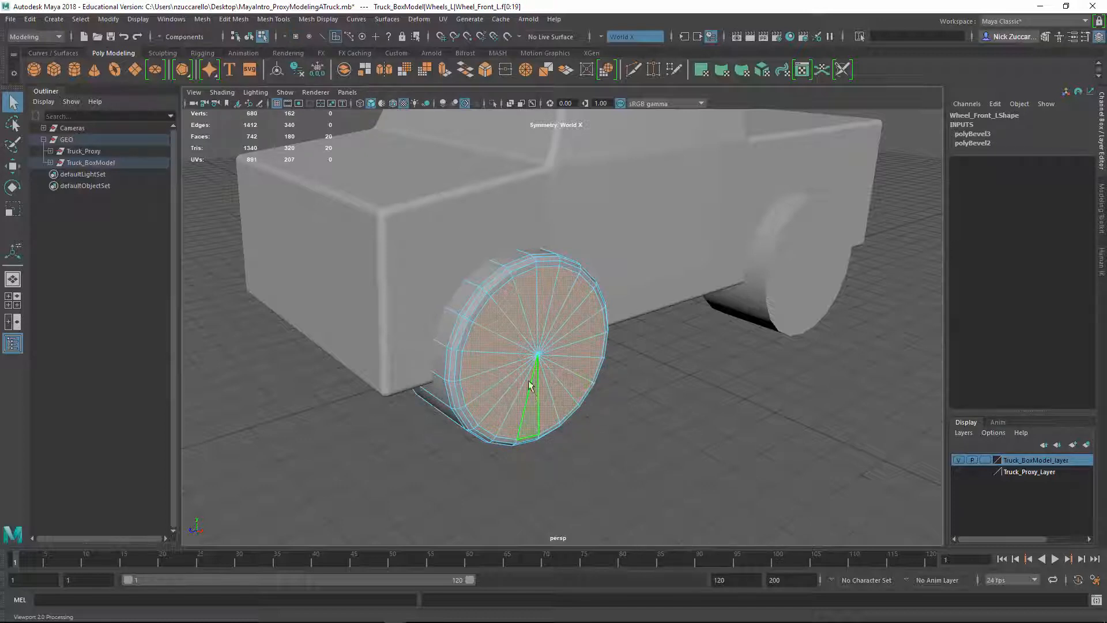
{"action": "right_click_drag", "start_coordinate": [543, 351], "coordinate": [542, 388], "text": "shift"}
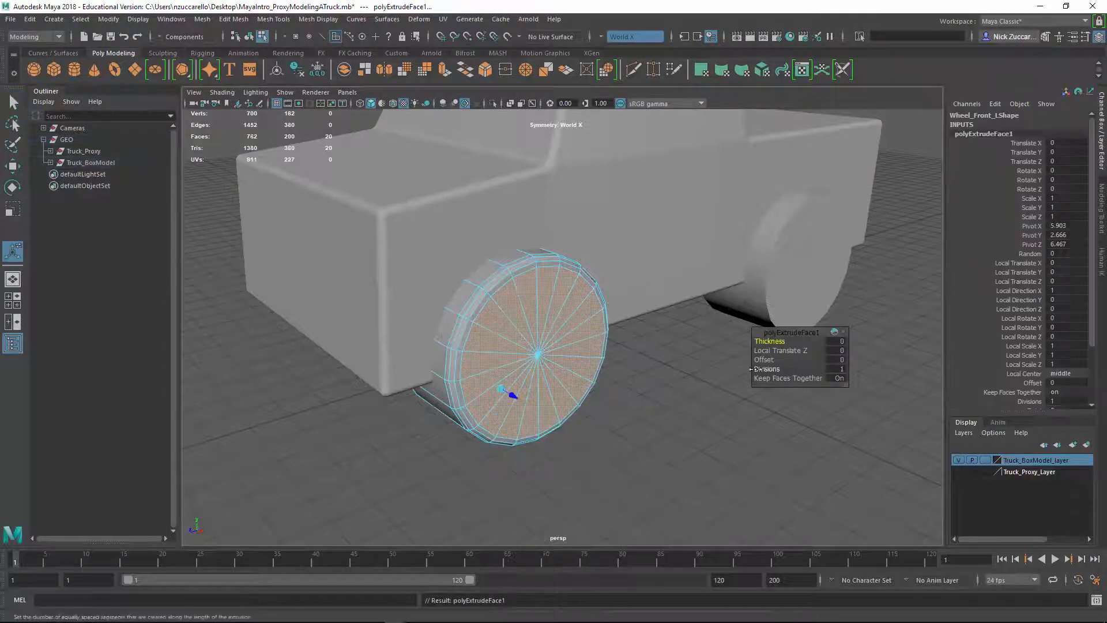
{"action": "left_click_drag", "start_coordinate": [763, 359], "coordinate": [808, 362]}
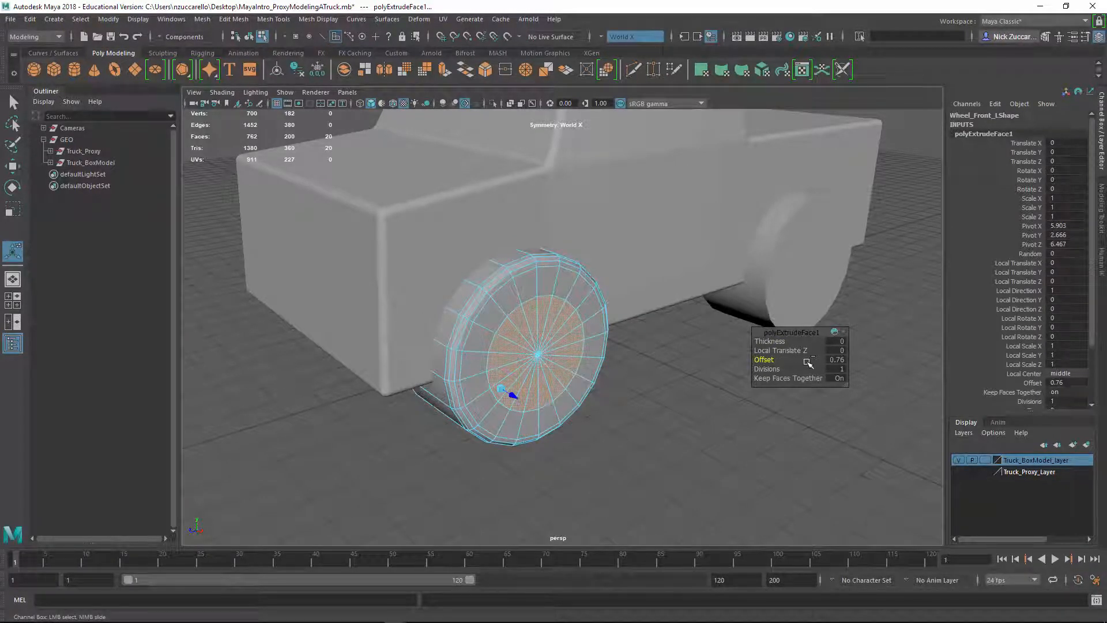
Extrude the inner cap faces again with an offset of 0.18 and push them inward to a Local Translate Z of -0.114
{"action": "left_click_drag", "start_coordinate": [712, 410], "coordinate": [656, 415], "text": "alt"}
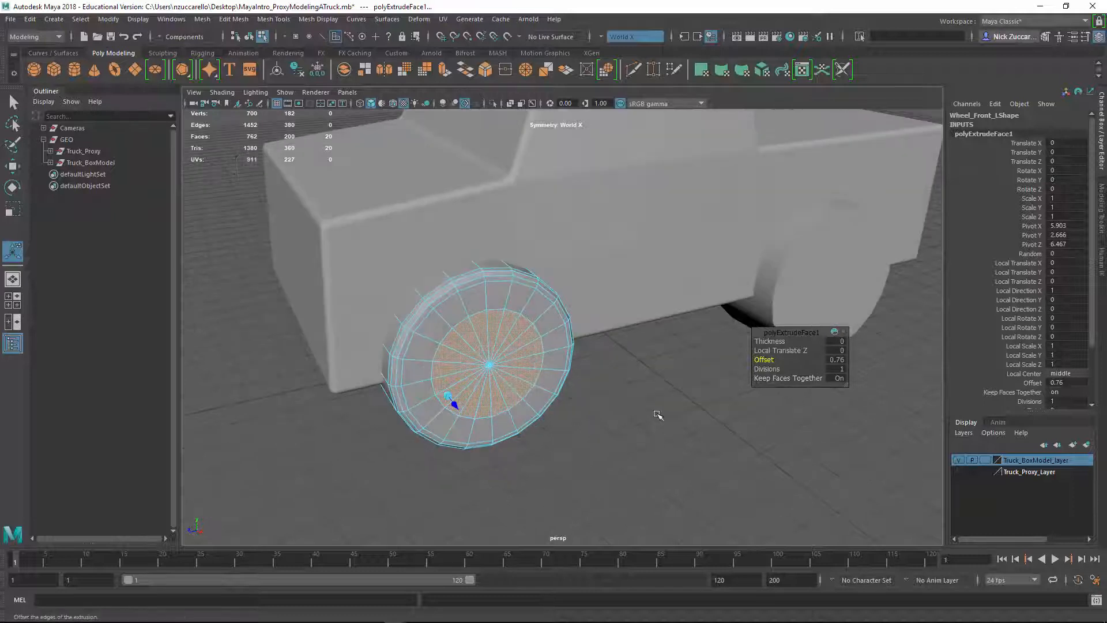
{"action": "key", "text": "ctrl+e"}
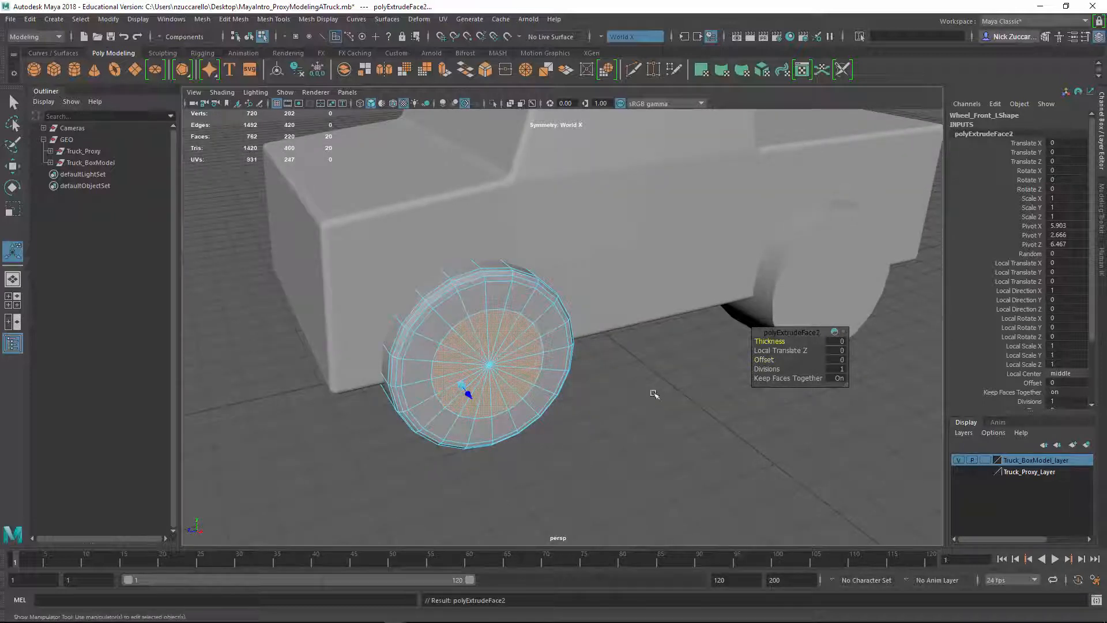
{"action": "left_click_drag", "start_coordinate": [764, 359], "coordinate": [781, 359]}
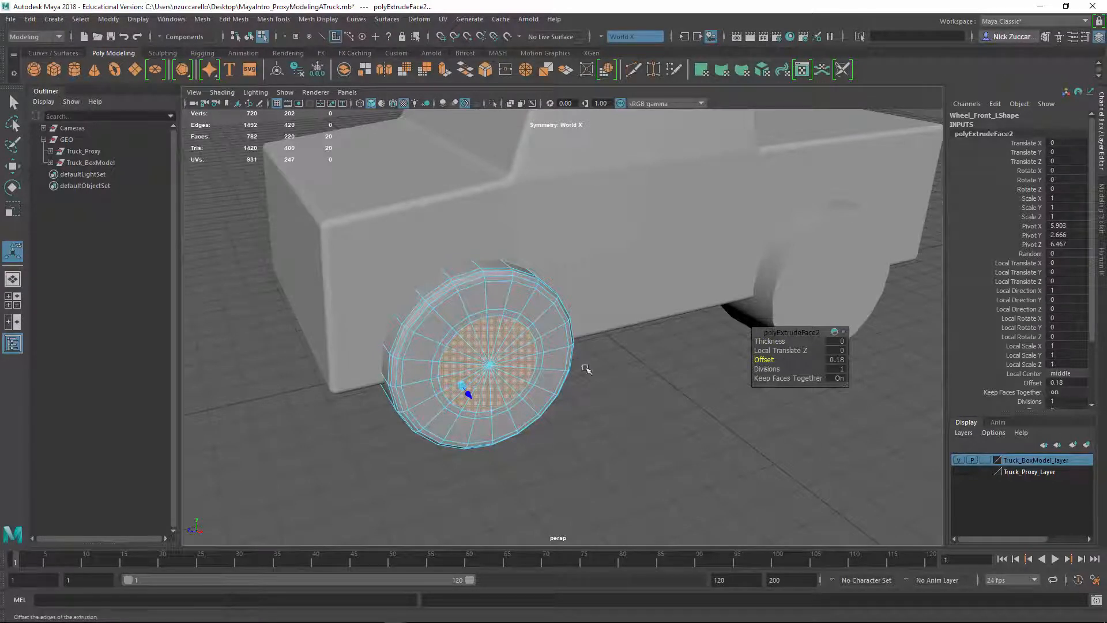
{"action": "left_click_drag", "start_coordinate": [461, 392], "coordinate": [623, 448]}
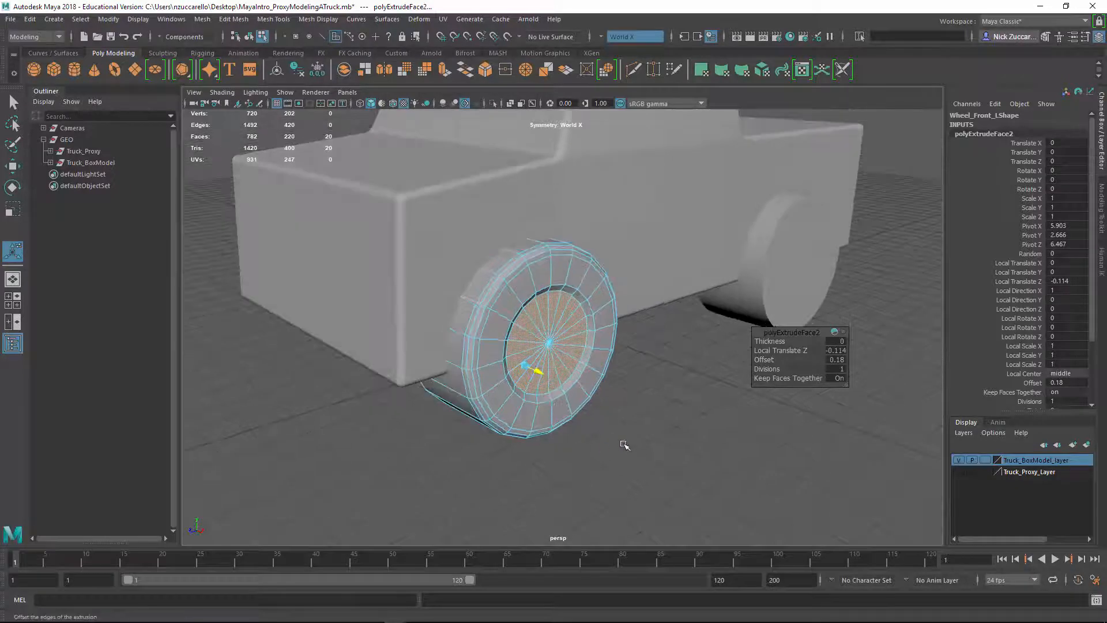
Extrude the inner cap faces once more to a Local Translate Z of -0.451, return to object selection and deselect the wheel
{"action": "key", "text": "ctrl+e"}
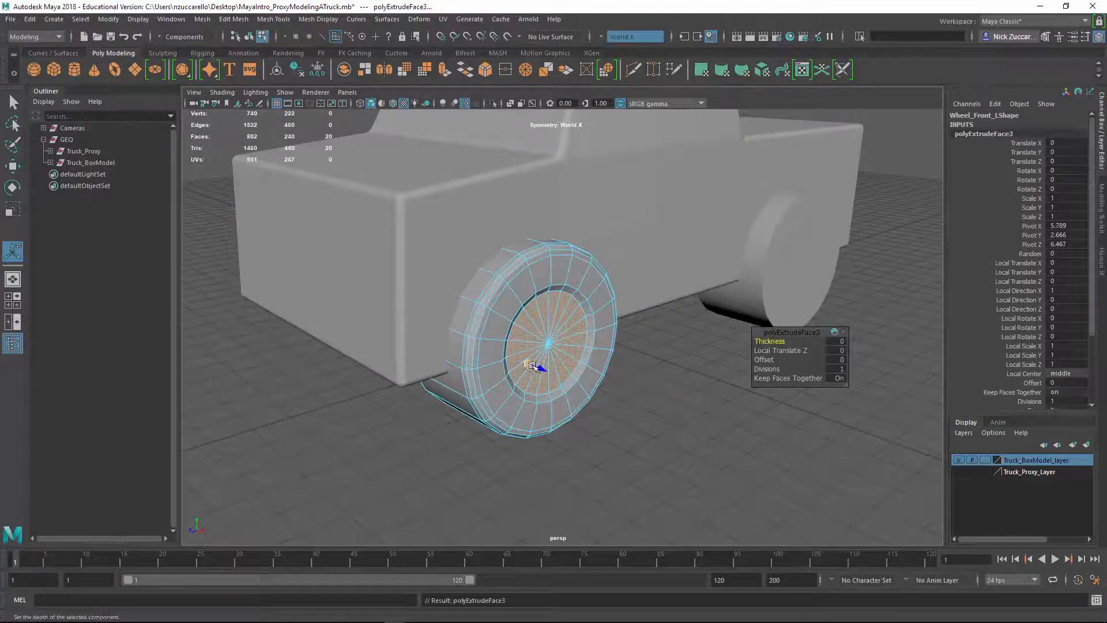
{"action": "left_click", "coordinate": [541, 371]}
{"action": "left_click_drag", "start_coordinate": [527, 364], "coordinate": [539, 371]}
{"action": "key", "text": "ctrl+z"}
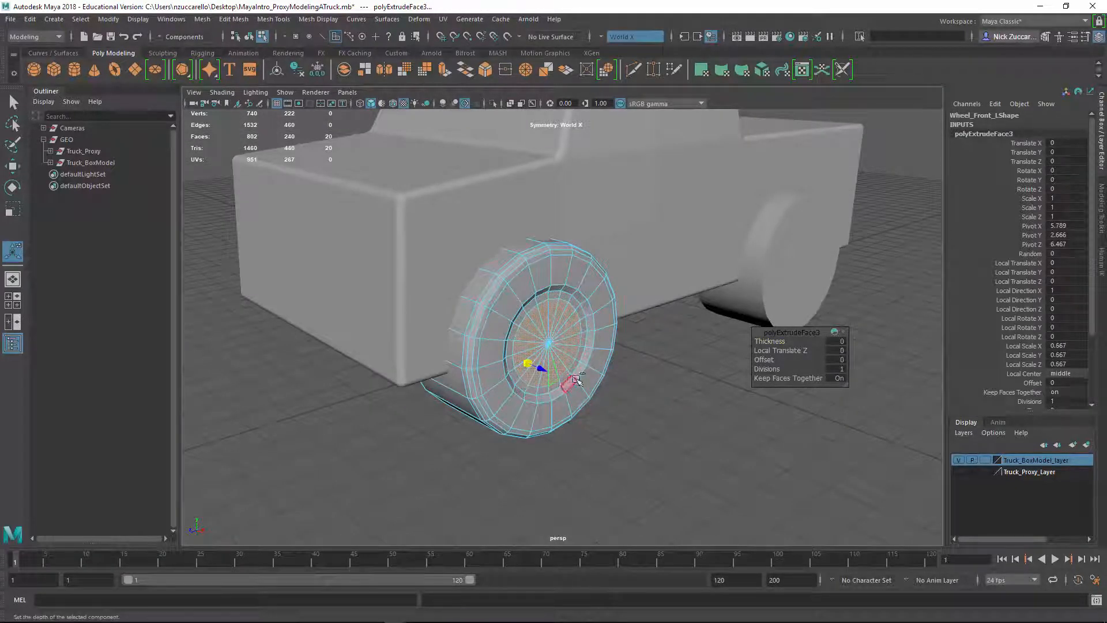
{"action": "left_click_drag", "start_coordinate": [542, 369], "coordinate": [563, 398]}
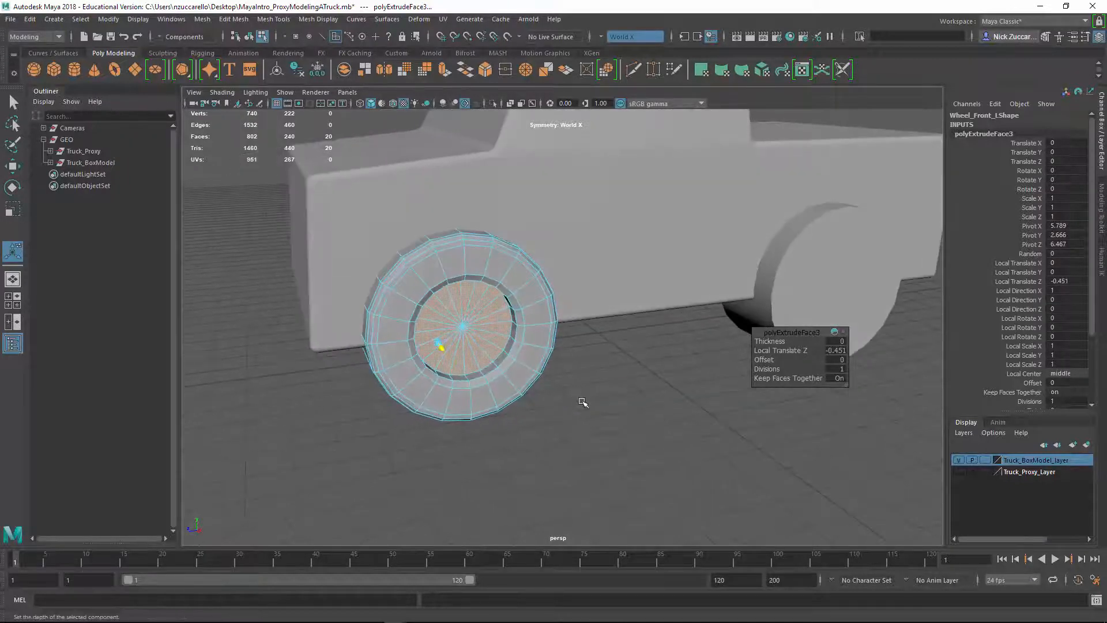
{"action": "key", "text": "q"}
{"action": "key", "text": "F8"}
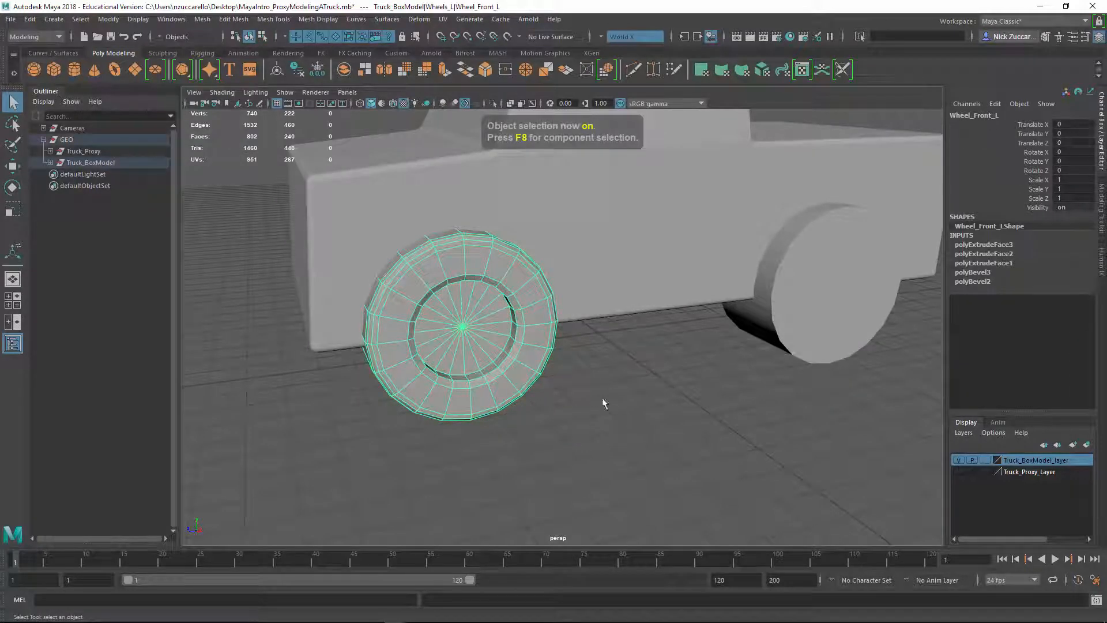
{"action": "left_click", "coordinate": [613, 440]}
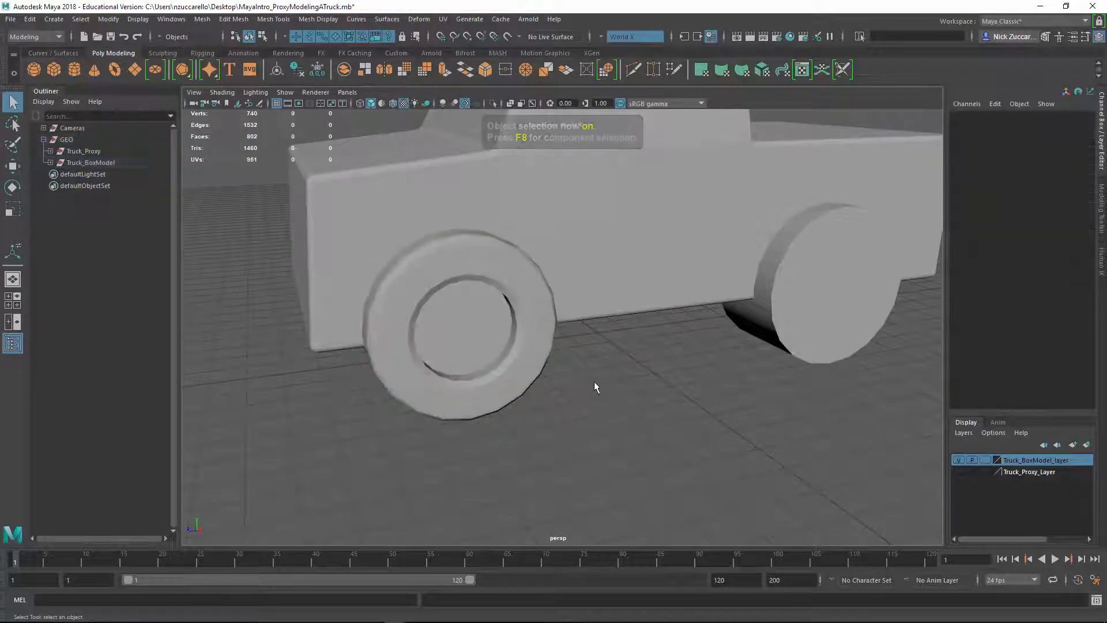
Select the front left wheel, delete its construction history, and deselect it
{"action": "left_click_drag", "start_coordinate": [571, 417], "coordinate": [592, 404], "text": "alt"}
{"action": "left_click", "coordinate": [537, 367]}
{"action": "left_click_drag", "start_coordinate": [538, 369], "coordinate": [704, 409], "text": "alt"}
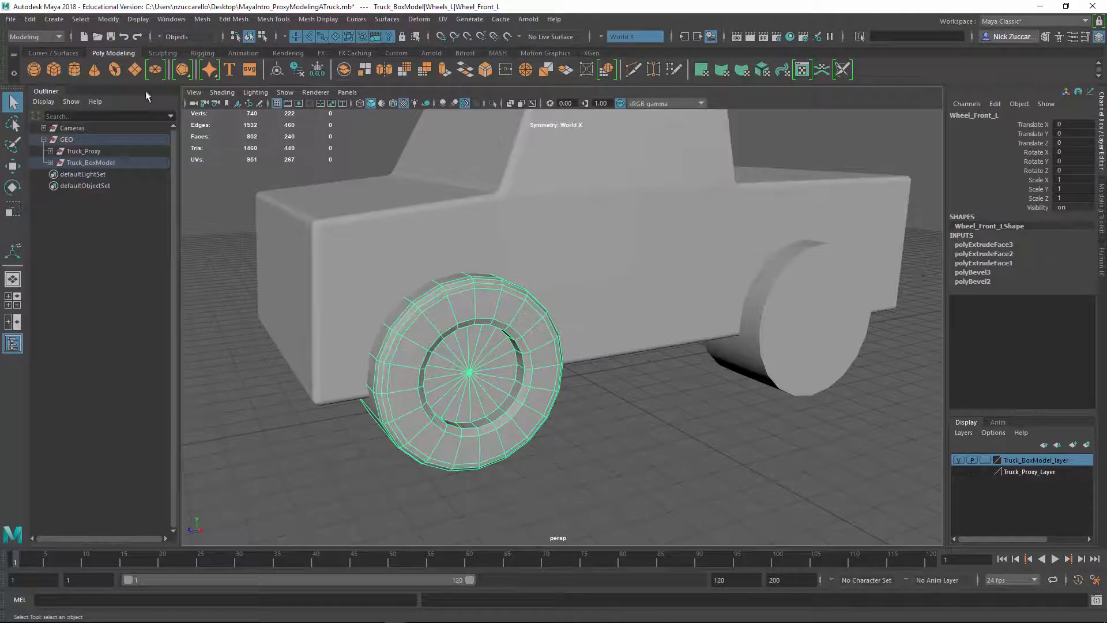
{"action": "left_click", "coordinate": [29, 19]}
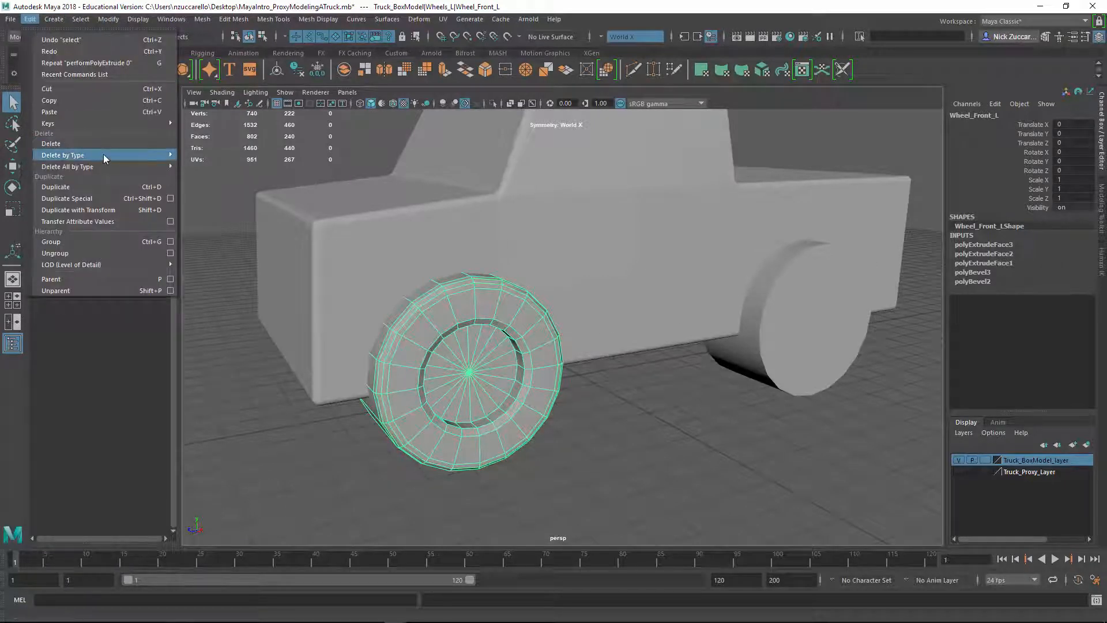
{"action": "mouse_move", "coordinate": [103, 154]}
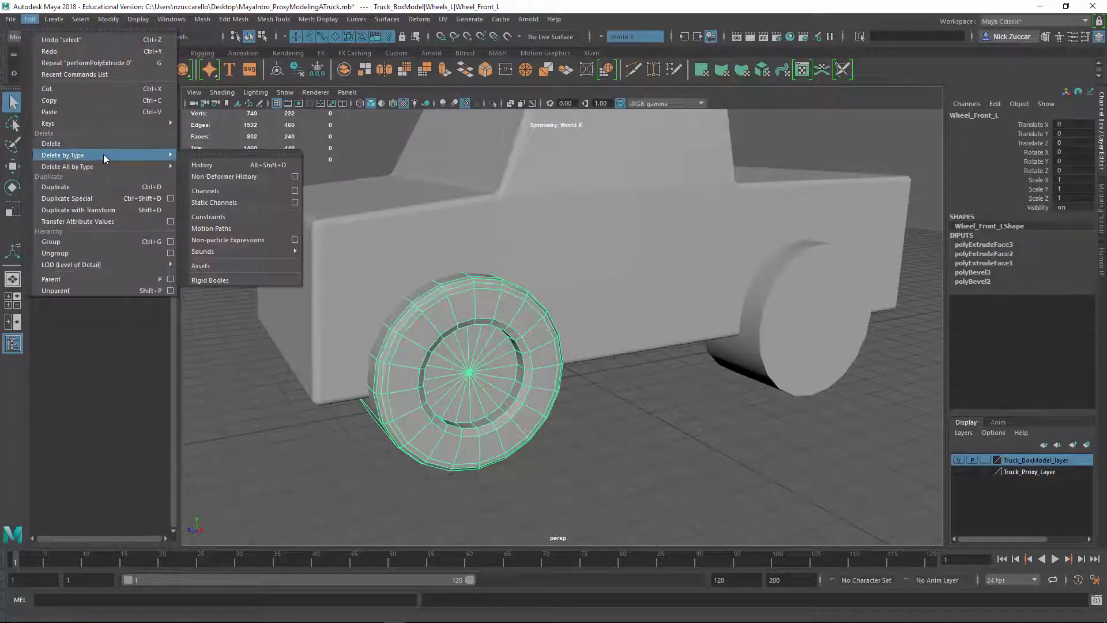
{"action": "left_click", "coordinate": [207, 169]}
{"action": "left_click", "coordinate": [529, 440]}
Duplicate Wheel_Front_L and move the copy along Z to about -12.3, over the back left wheel
{"action": "left_click_drag", "start_coordinate": [529, 440], "coordinate": [667, 415], "text": "alt"}
{"action": "left_click_drag", "start_coordinate": [439, 420], "coordinate": [603, 415], "text": "alt"}
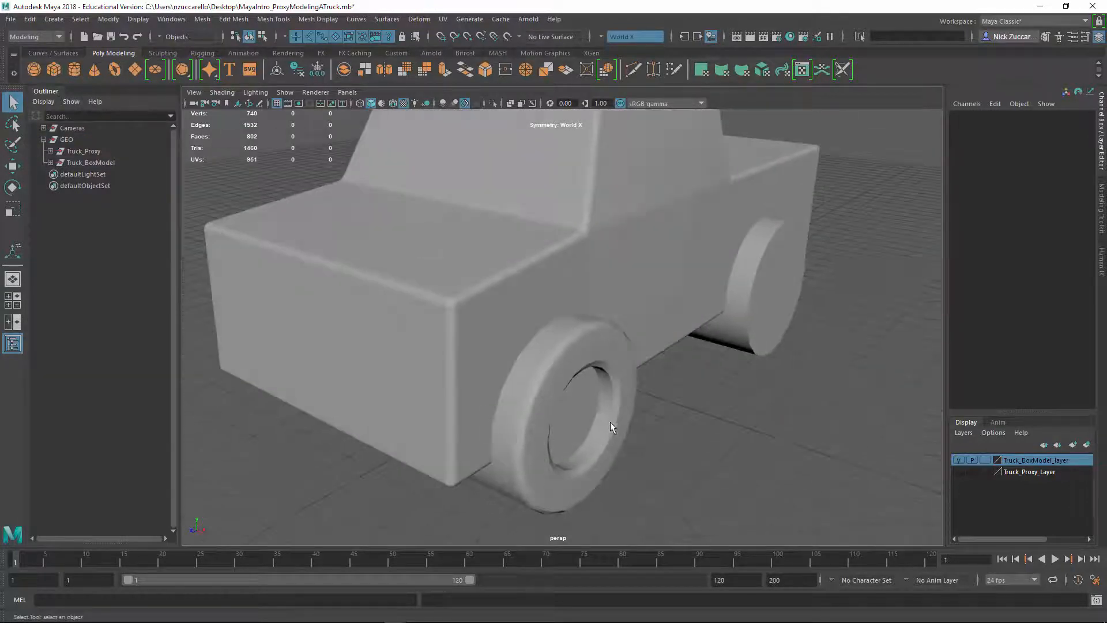
{"action": "left_click", "coordinate": [609, 421]}
{"action": "left_click", "coordinate": [722, 441]}
{"action": "left_click_drag", "start_coordinate": [754, 462], "coordinate": [464, 378], "text": "alt"}
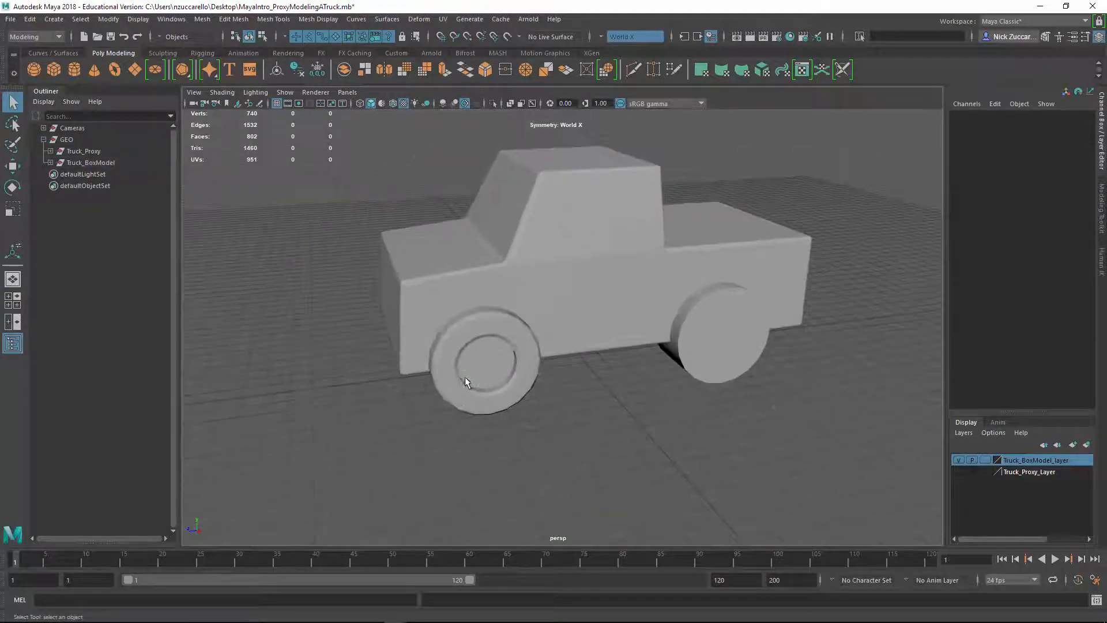
{"action": "left_click", "coordinate": [466, 379]}
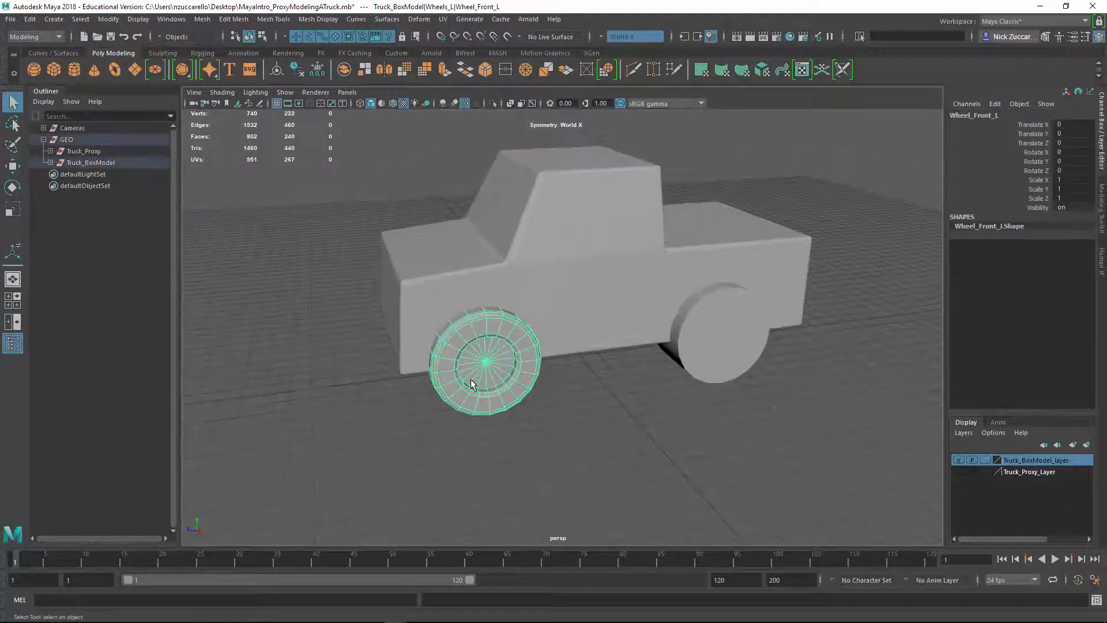
{"action": "left_click", "coordinate": [50, 162], "text": "shift"}
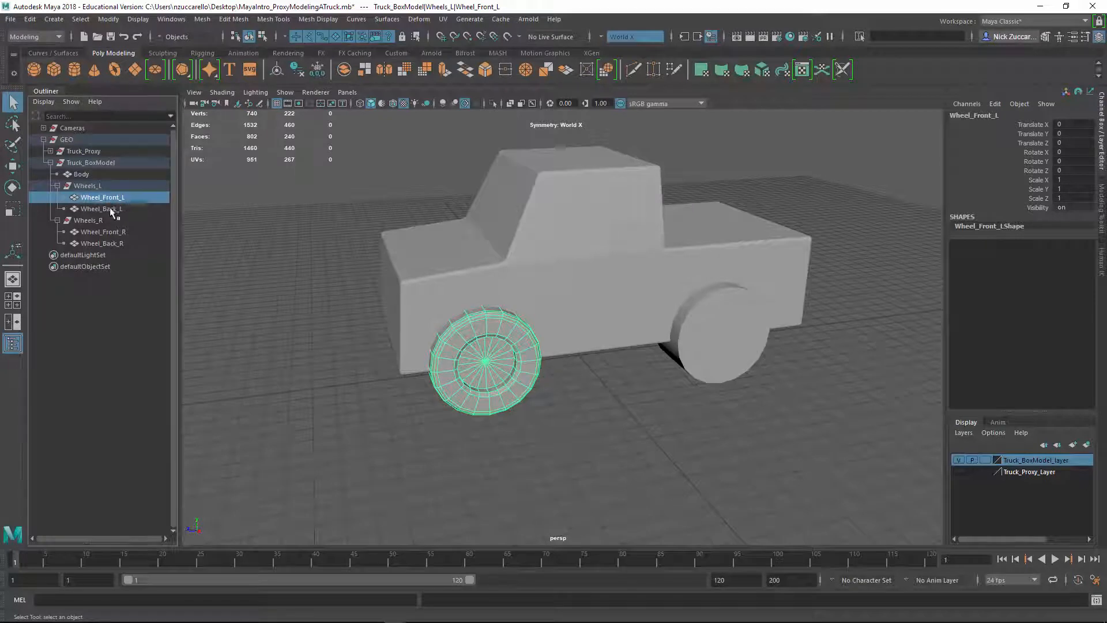
{"action": "key", "text": "ctrl+d"}
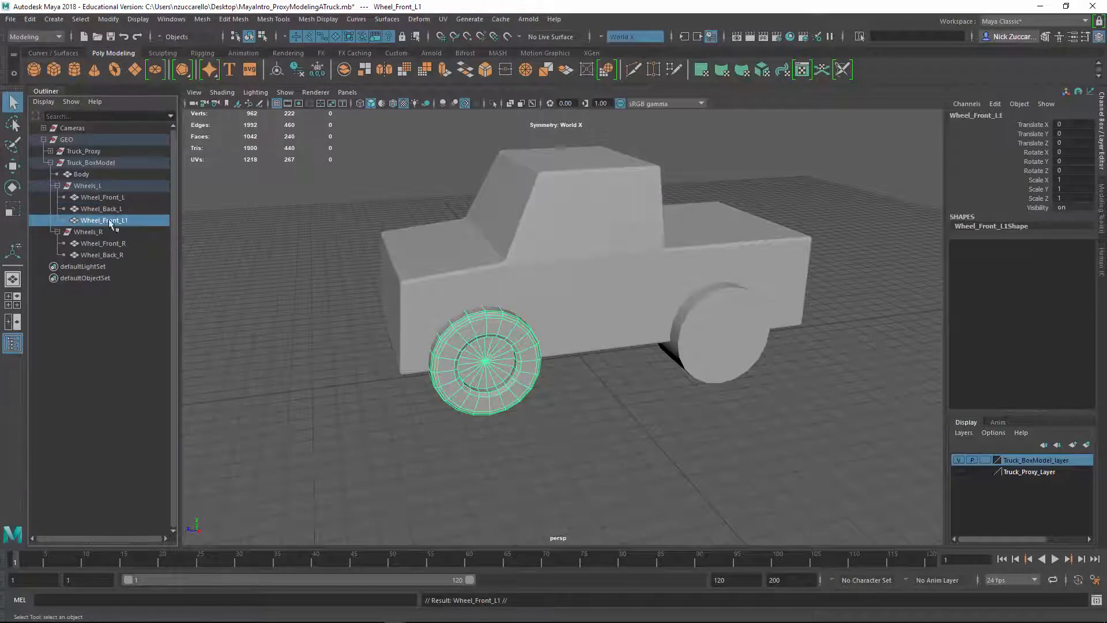
{"action": "key", "text": "w"}
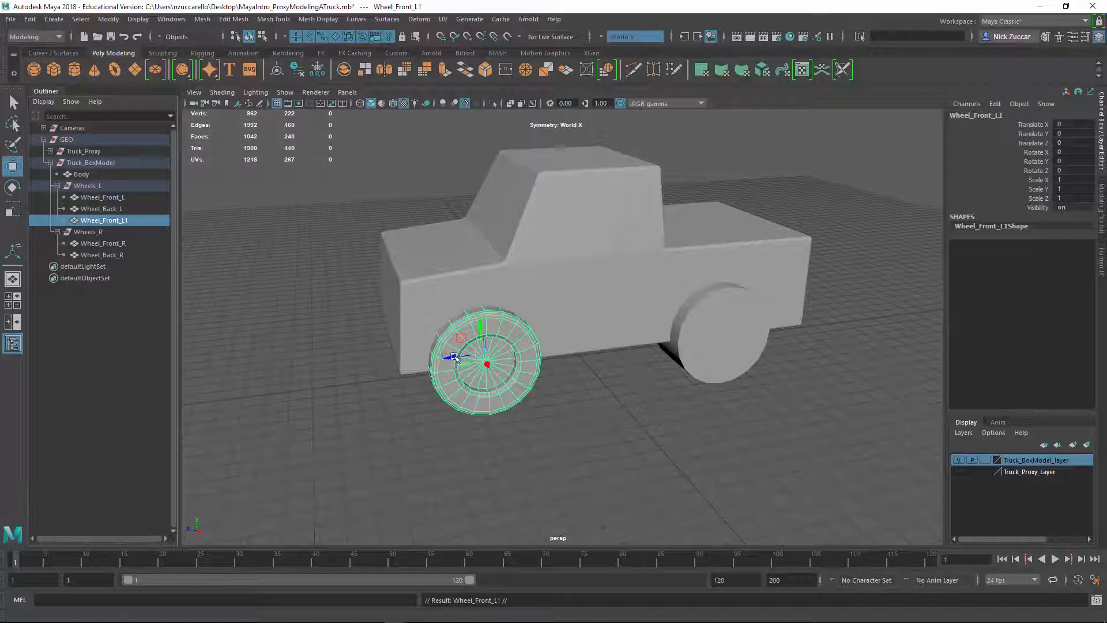
{"action": "left_click_drag", "start_coordinate": [453, 357], "coordinate": [695, 370]}
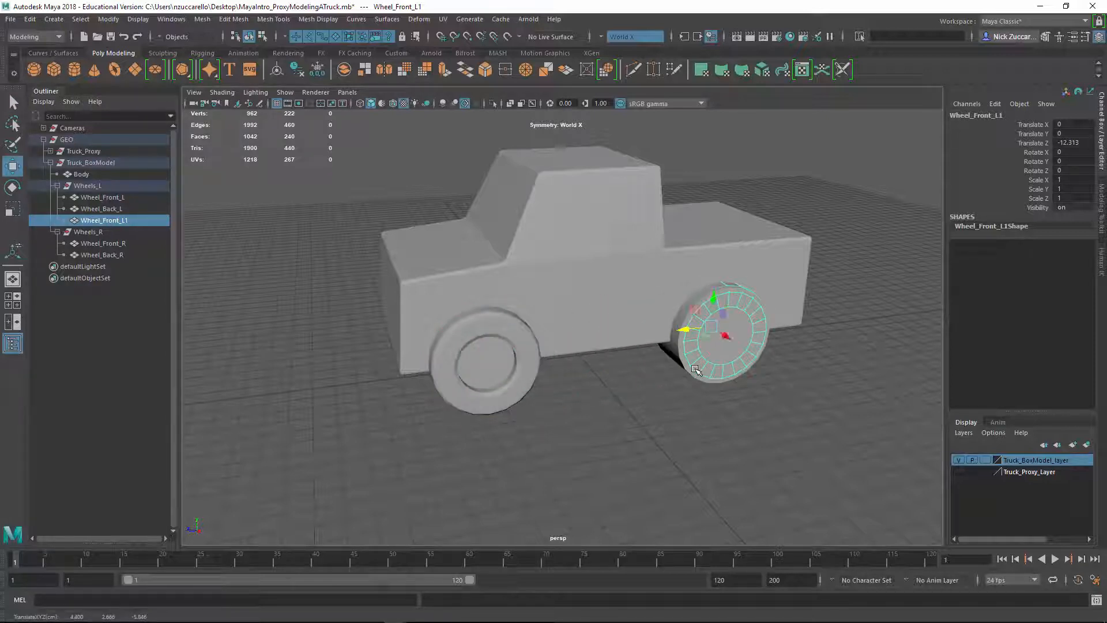
Display wireframe on shaded and align the copied wheel with the original back left wheel at a Translate Z of -12.243
{"action": "left_click", "coordinate": [393, 105]}
{"action": "middle_click_drag", "start_coordinate": [680, 333], "coordinate": [520, 323], "text": "alt"}
{"action": "right_click_drag", "start_coordinate": [520, 323], "coordinate": [568, 314], "text": "alt"}
{"action": "left_click_drag", "start_coordinate": [568, 314], "coordinate": [611, 341], "text": "alt"}
{"action": "key", "text": "v"}
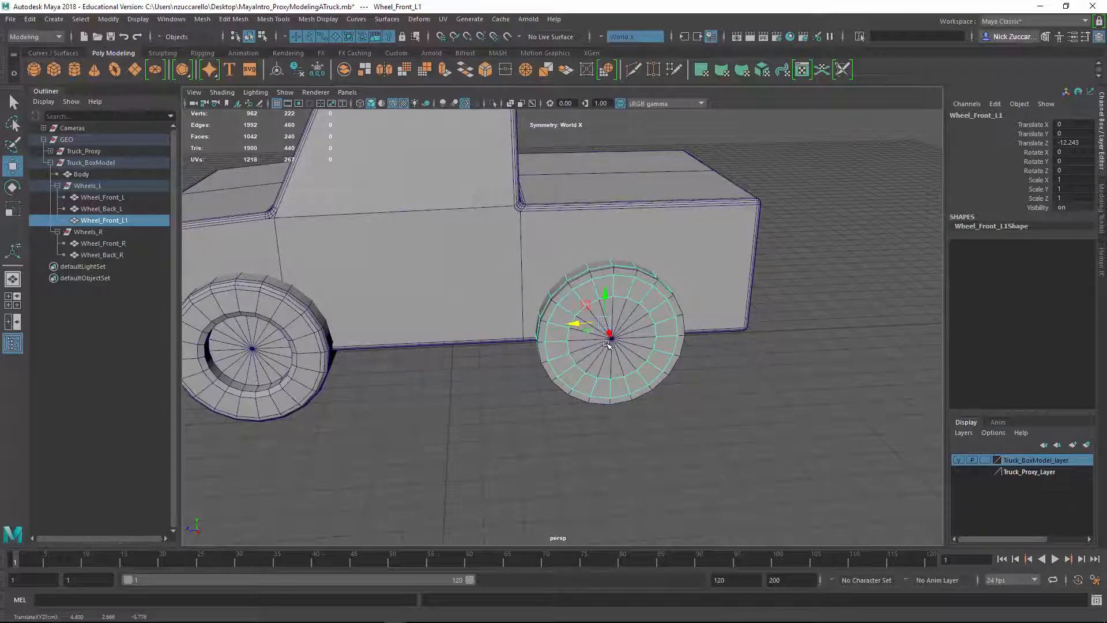
Delete the original back left wheel, rename the copied wheel Wheel_Back_L, and deselect it
{"action": "left_click", "coordinate": [582, 276]}
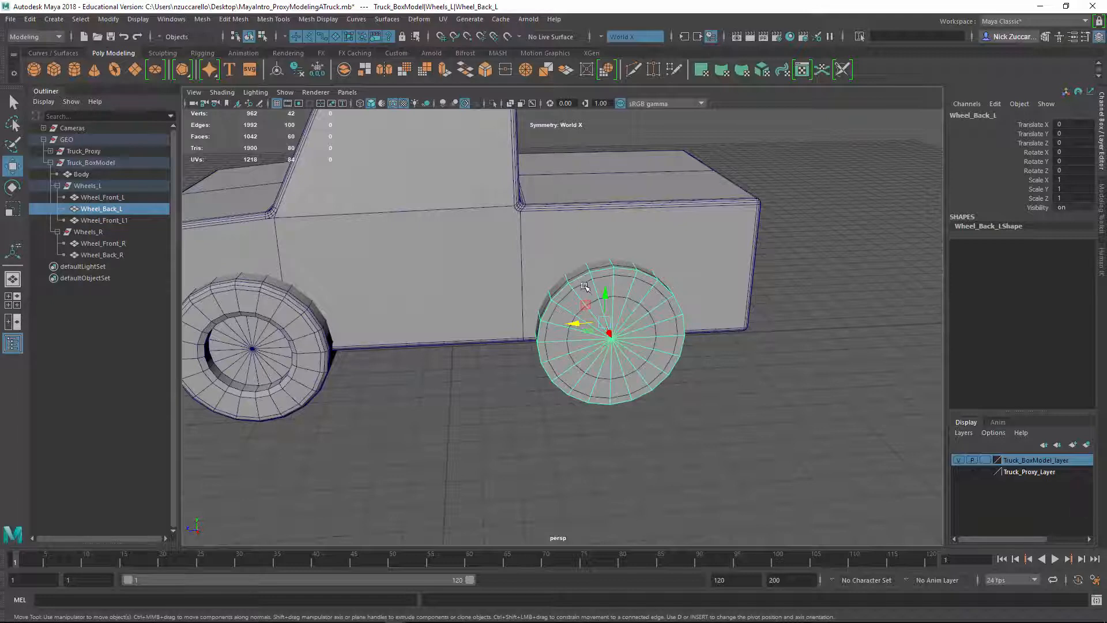
{"action": "key", "text": "Delete"}
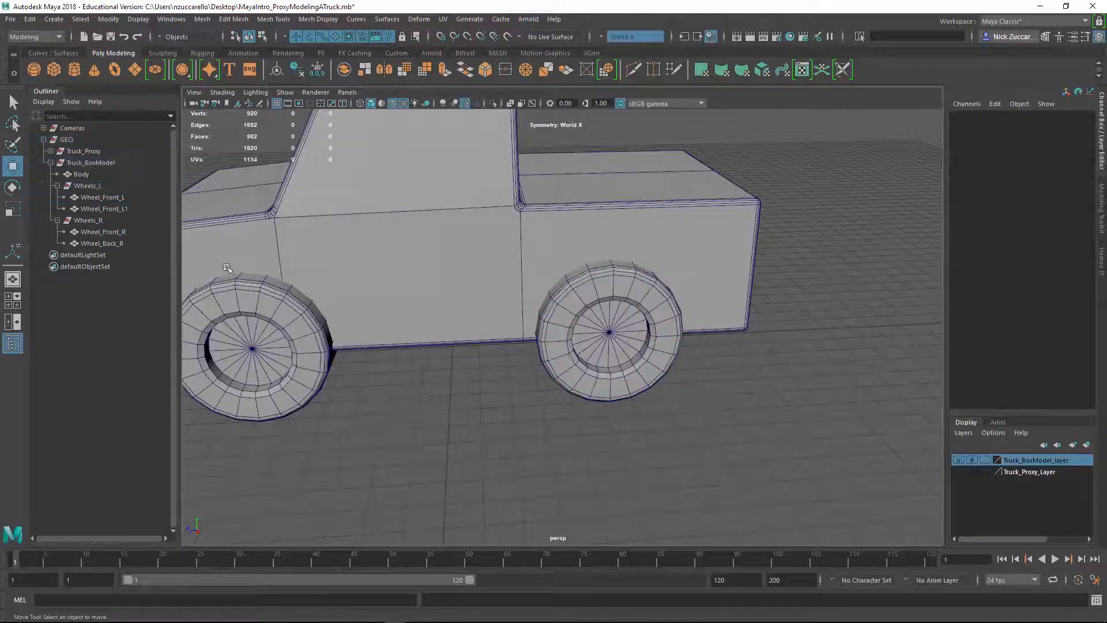
{"action": "double_click", "coordinate": [114, 209]}
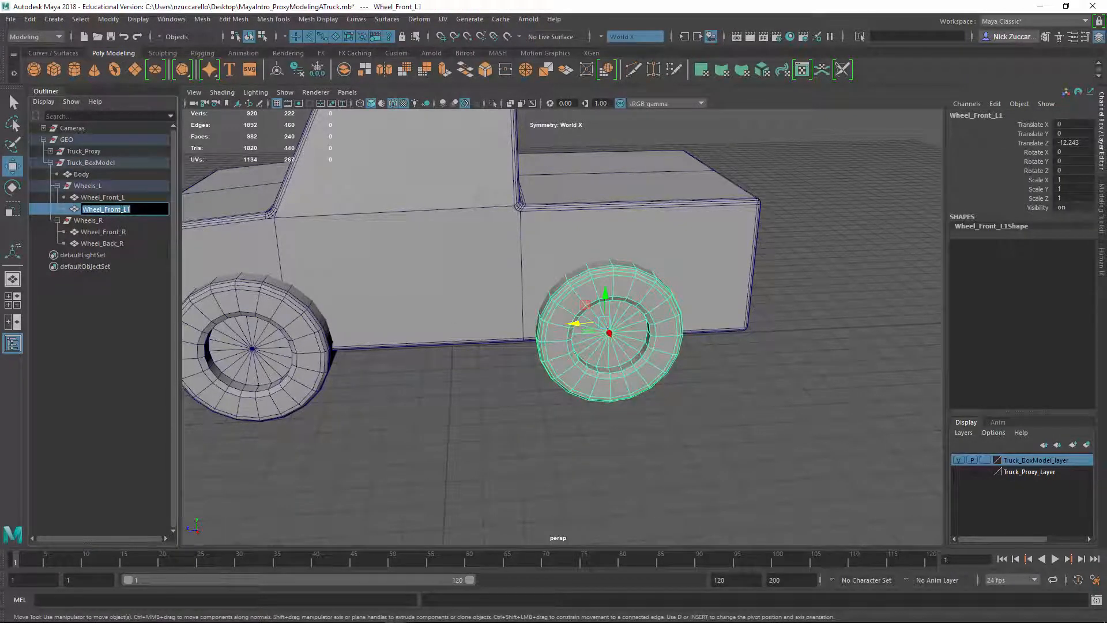
{"action": "left_click_drag", "start_coordinate": [121, 209], "coordinate": [109, 209]}
{"action": "type", "text": "Back"}
{"action": "key", "text": "Return"}
{"action": "left_click", "coordinate": [399, 447]}
Delete the Wheels_R group with the old right-side wheels from Truck_BoxModel
{"action": "right_click_drag", "start_coordinate": [530, 359], "coordinate": [440, 330], "text": "alt"}
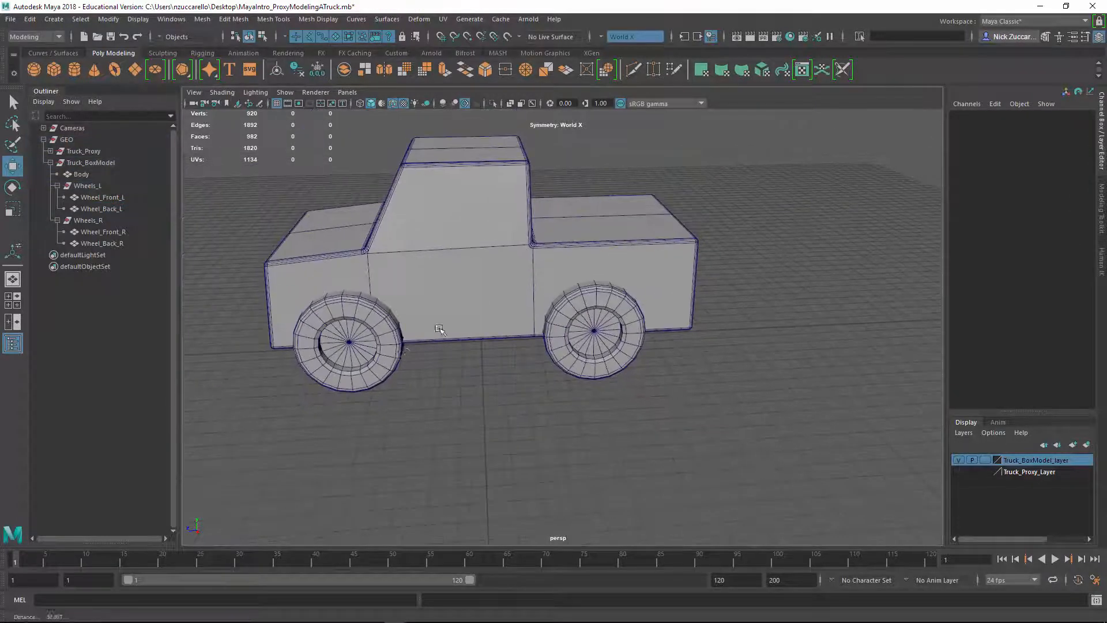
{"action": "left_click_drag", "start_coordinate": [440, 330], "coordinate": [487, 345], "text": "alt"}
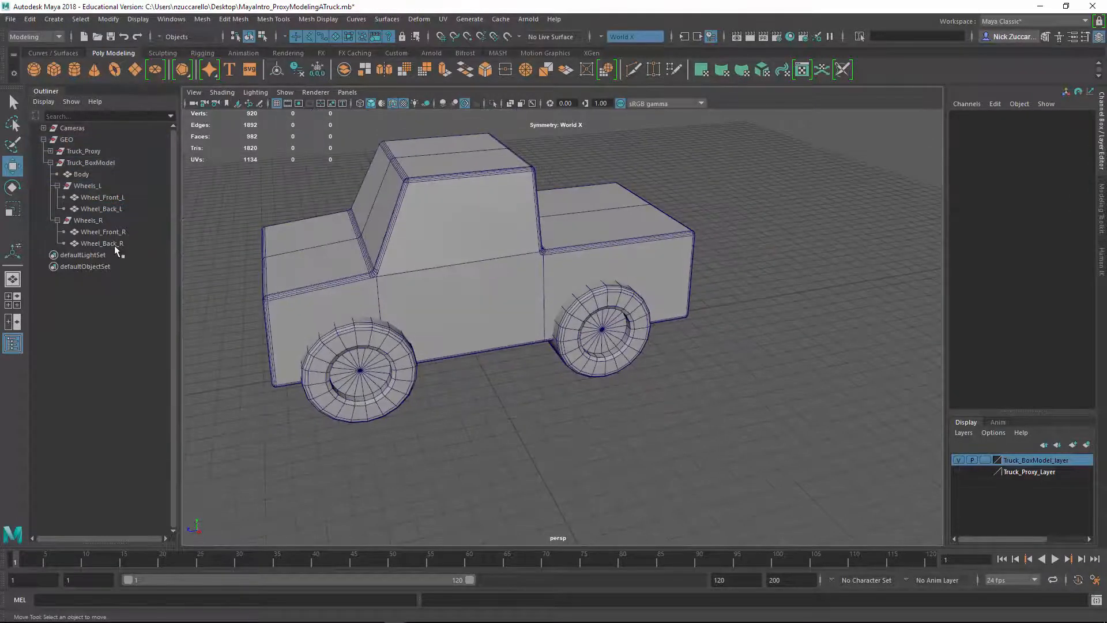
{"action": "left_click", "coordinate": [86, 219]}
{"action": "key", "text": "Delete"}
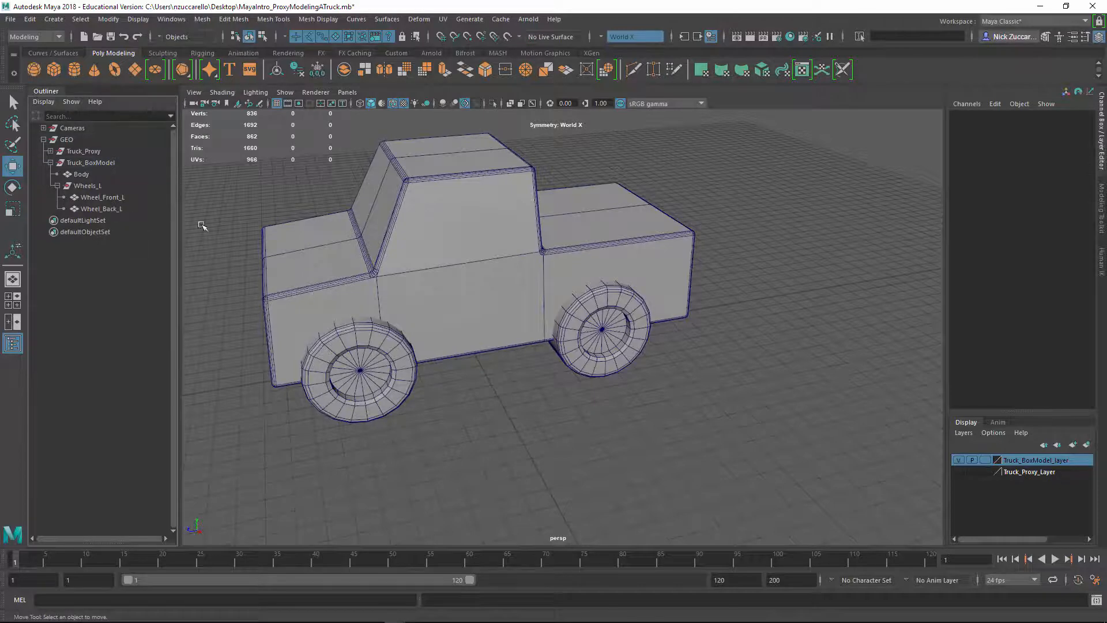
Create a mirrored copy of the Wheels_L group using Duplicate Special with a Scale X of -1
{"action": "left_click_drag", "start_coordinate": [518, 242], "coordinate": [343, 245], "text": "alt"}
{"action": "middle_click_drag", "start_coordinate": [432, 289], "coordinate": [502, 294], "text": "alt"}
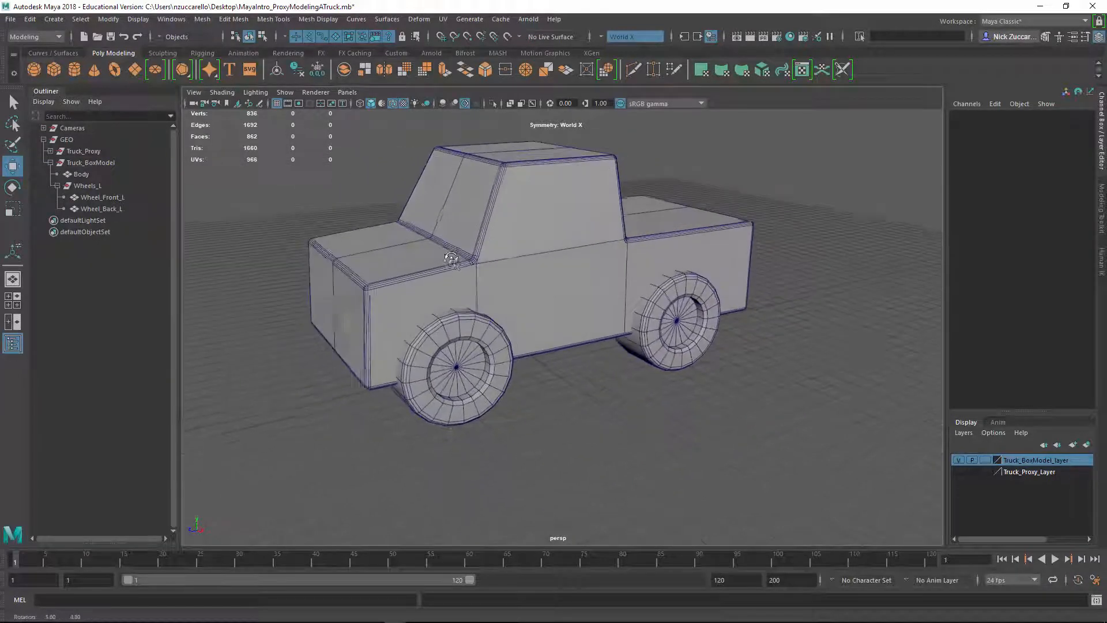
{"action": "left_click_drag", "start_coordinate": [507, 309], "coordinate": [468, 339], "text": "alt"}
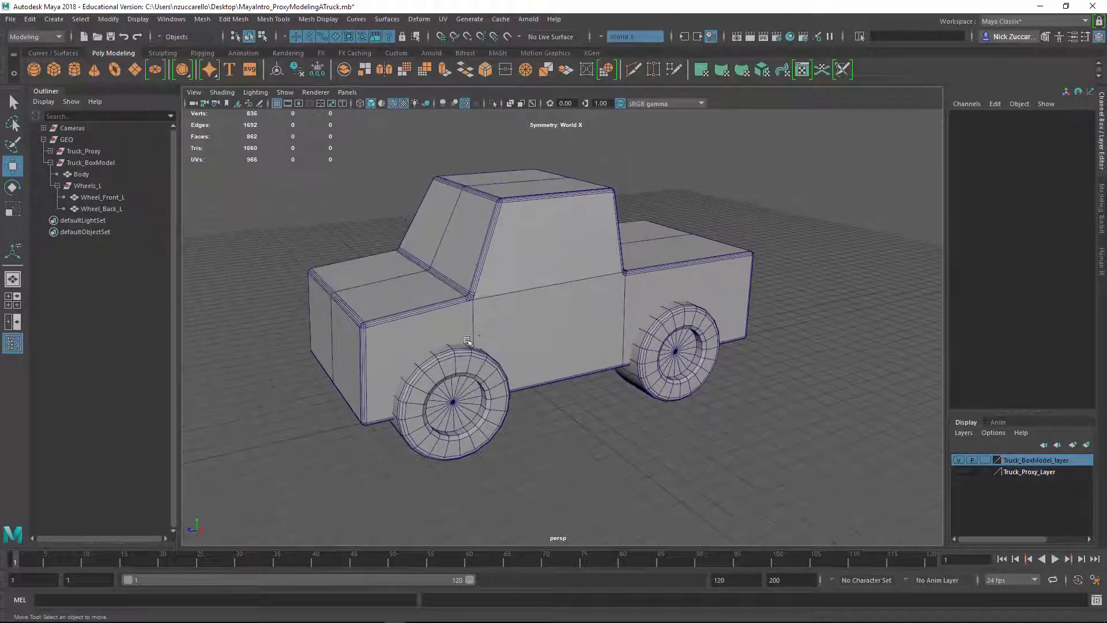
{"action": "left_click", "coordinate": [87, 185]}
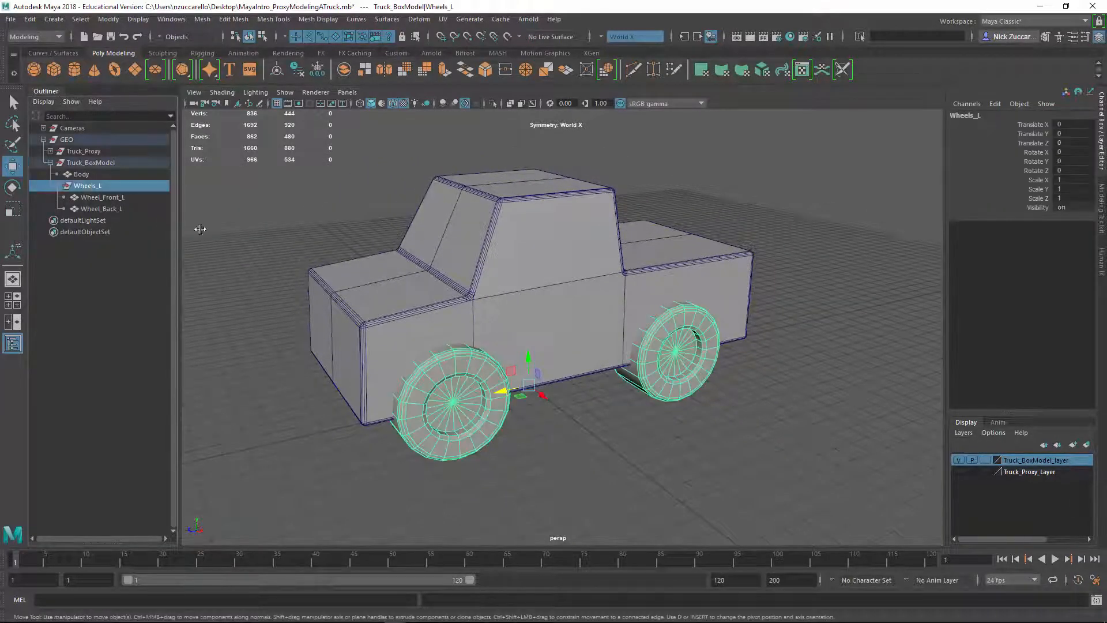
{"action": "left_click", "coordinate": [30, 19]}
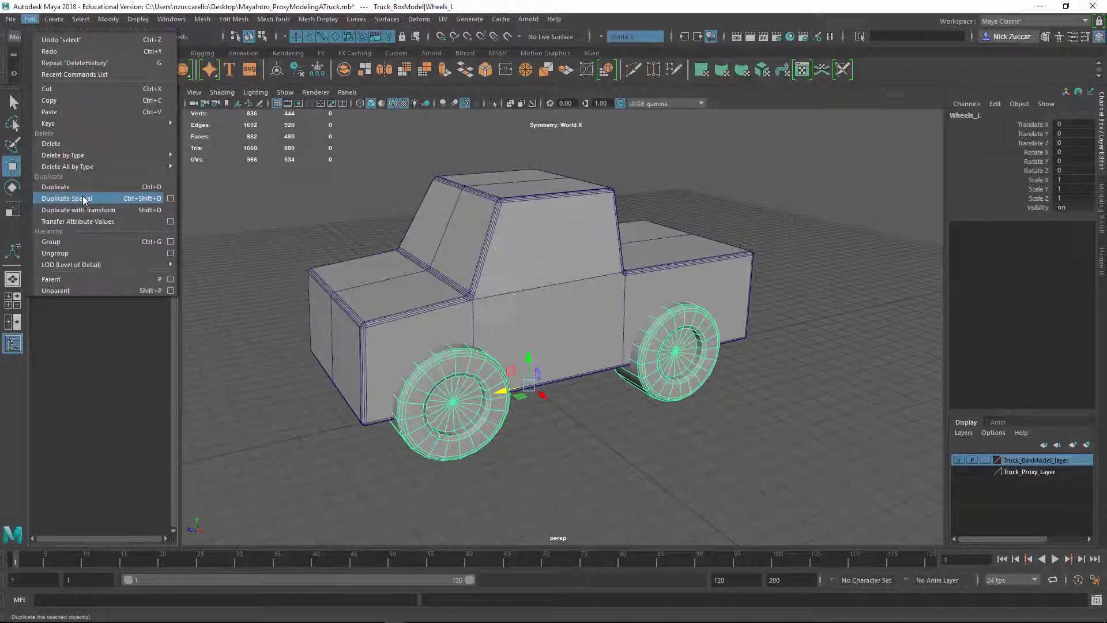
{"action": "left_click", "coordinate": [171, 198]}
{"action": "left_click_drag", "start_coordinate": [186, 271], "coordinate": [232, 247]}
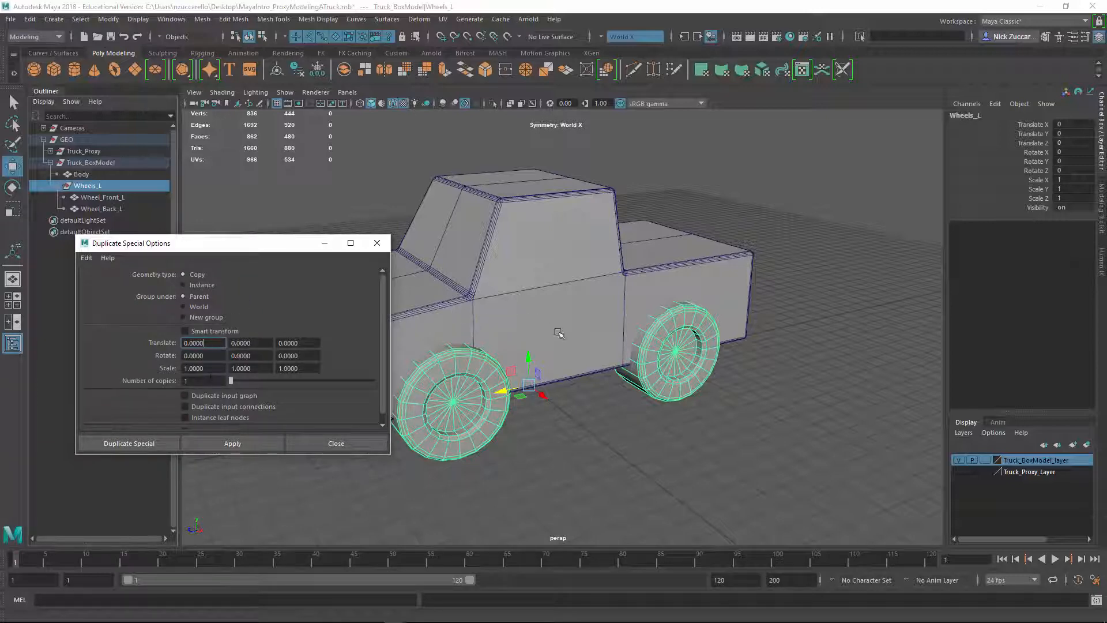
{"action": "left_click_drag", "start_coordinate": [559, 334], "coordinate": [651, 427], "text": "alt"}
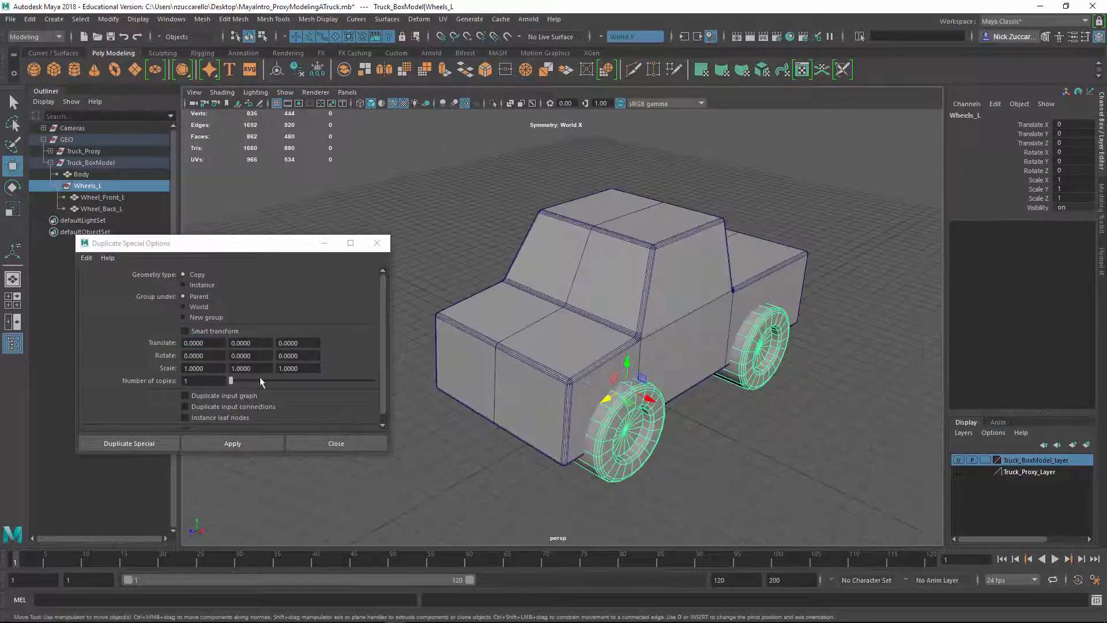
{"action": "left_click_drag", "start_coordinate": [212, 368], "coordinate": [160, 359]}
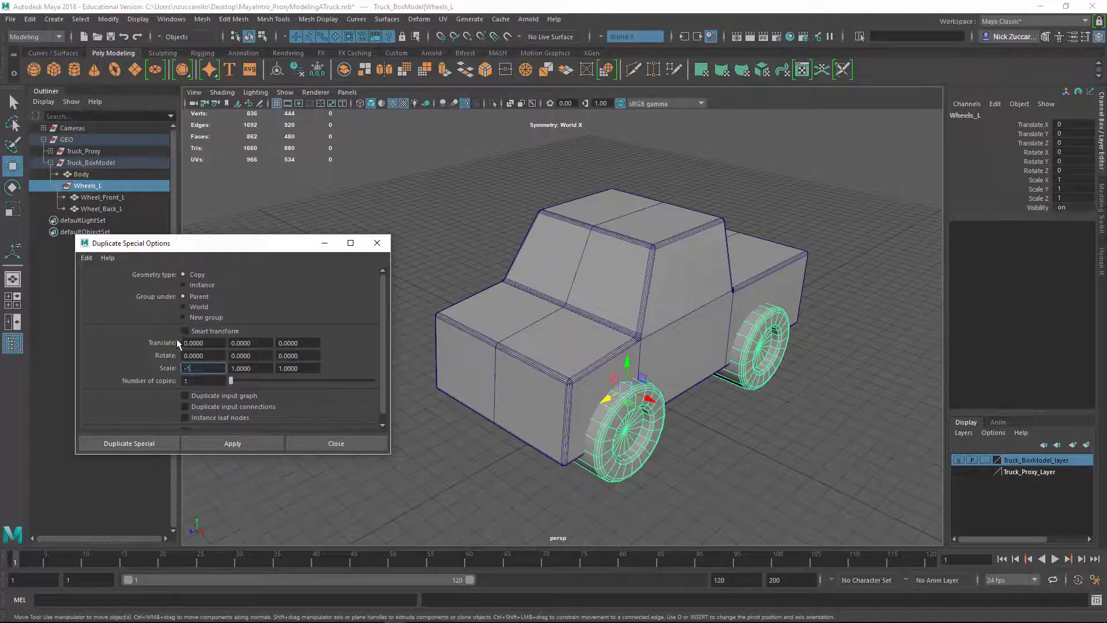
{"action": "key", "text": "Tab"}
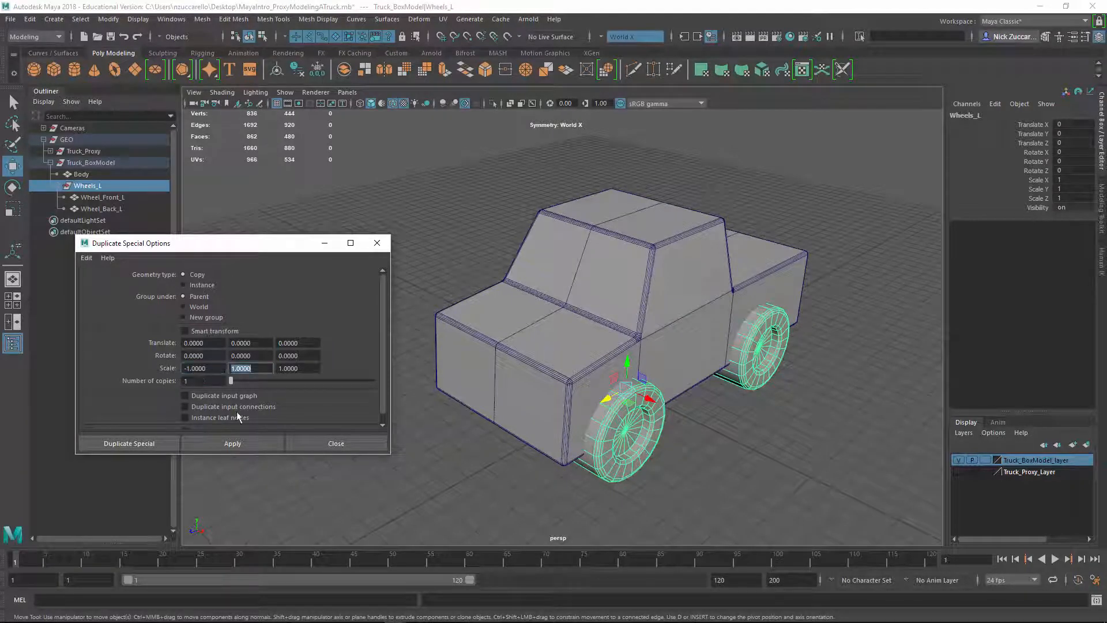
{"action": "left_click", "coordinate": [169, 444]}
{"action": "left_click_drag", "start_coordinate": [411, 399], "coordinate": [491, 392], "text": "alt"}
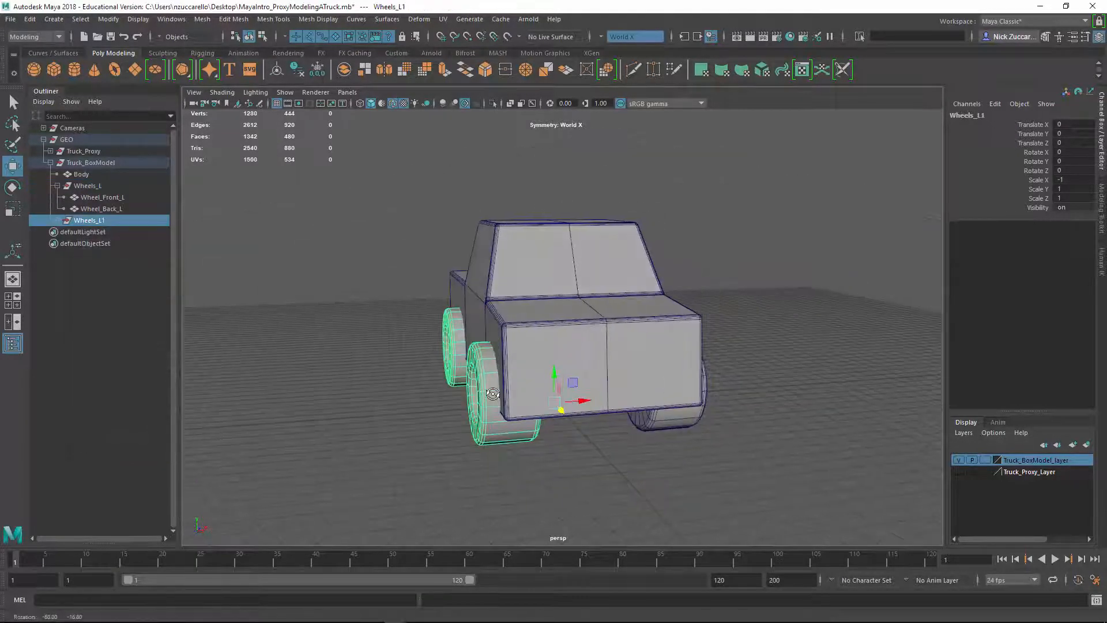
{"action": "left_click", "coordinate": [369, 448]}
{"action": "left_click_drag", "start_coordinate": [365, 449], "coordinate": [431, 420], "text": "alt"}
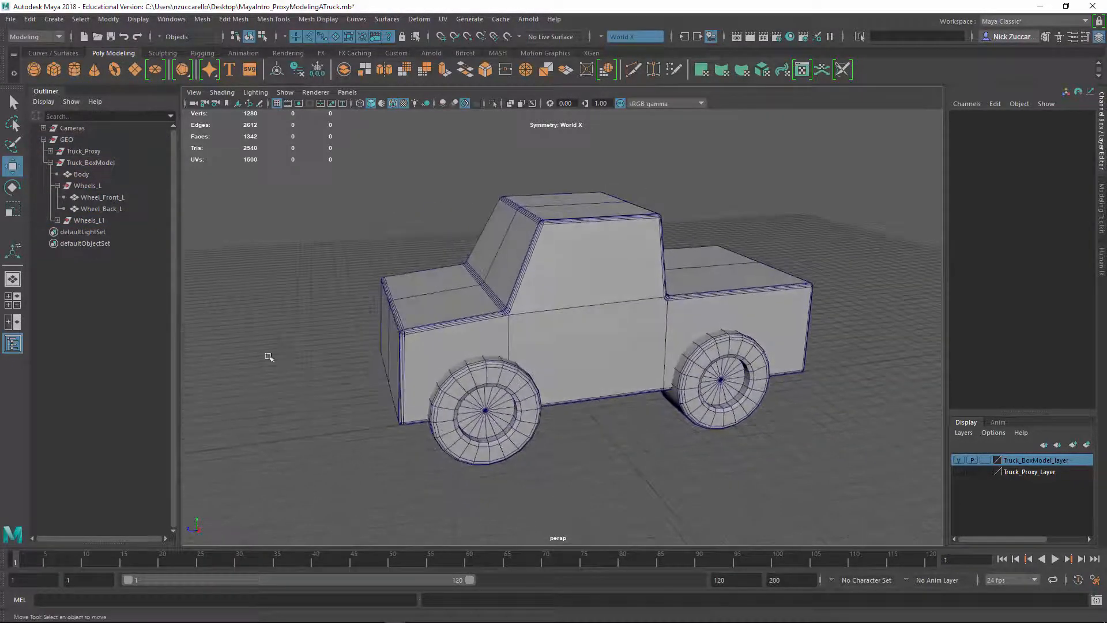
Rename the mirrored wheel group Wheels_R and its two wheels Wheel_Front_R and Wheel_Back_R
{"action": "double_click", "coordinate": [97, 221]}
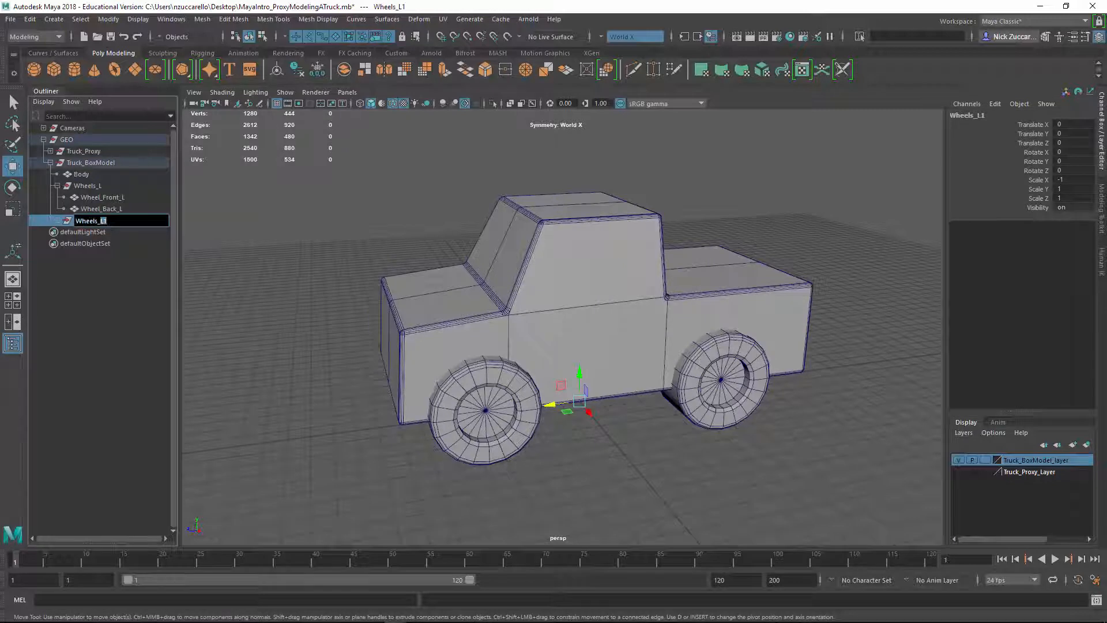
{"action": "type", "text": "R"}
{"action": "key", "text": "Return"}
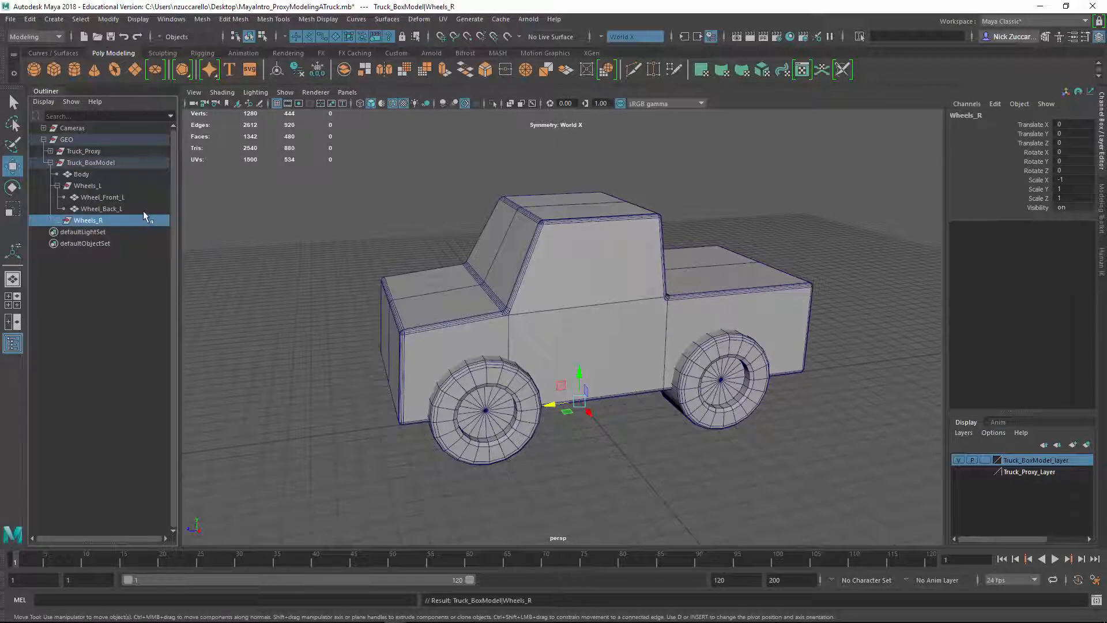
{"action": "left_click", "coordinate": [56, 220]}
{"action": "double_click", "coordinate": [113, 231]}
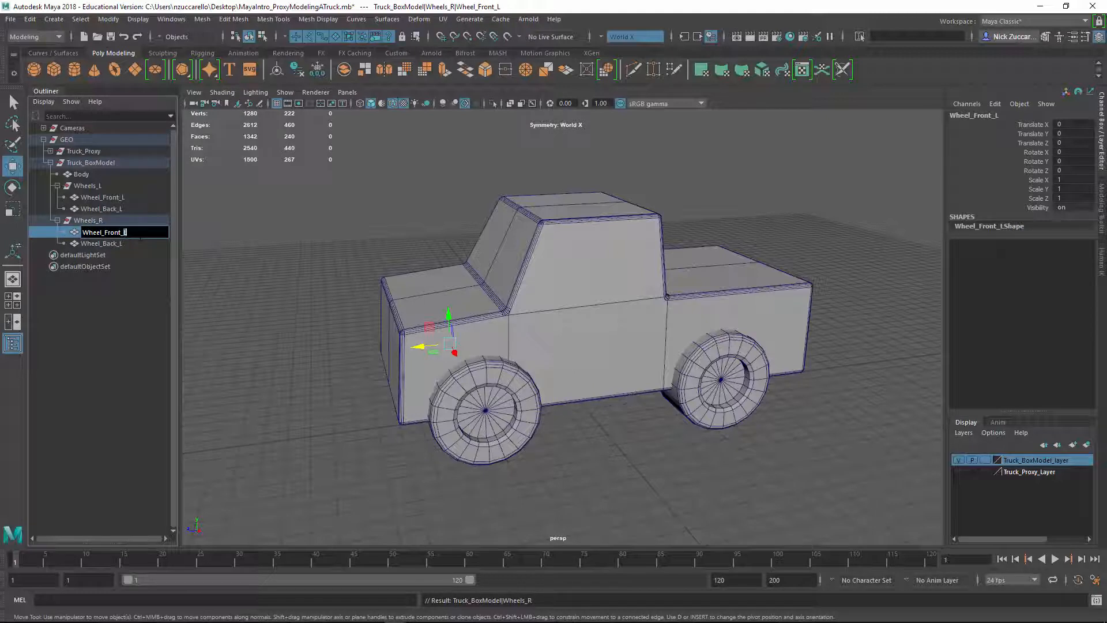
{"action": "key", "text": "Return"}
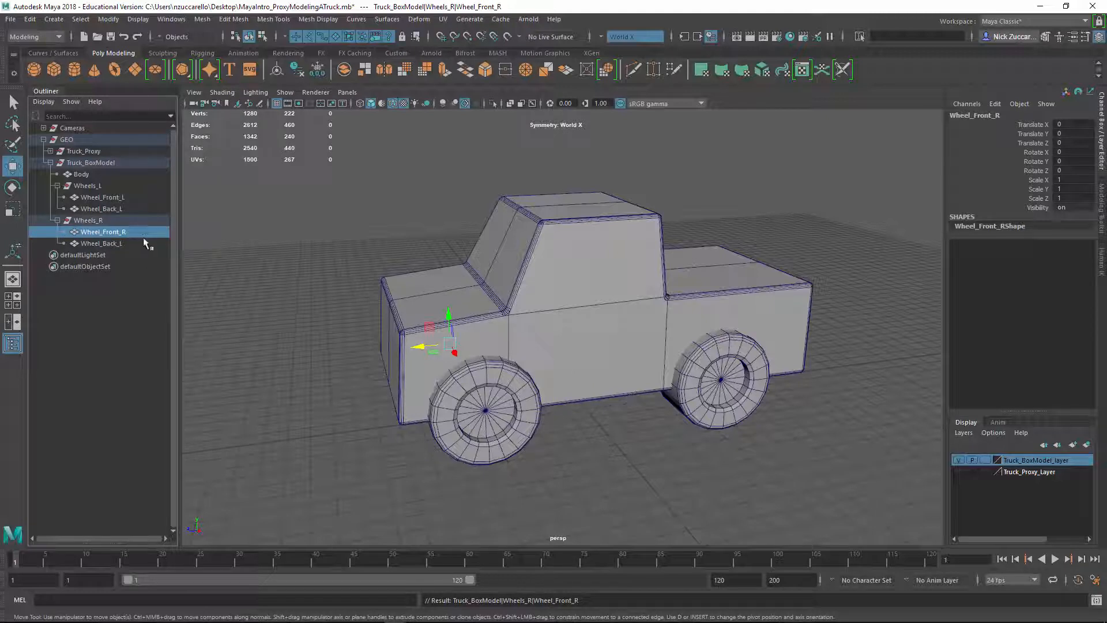
{"action": "double_click", "coordinate": [113, 244]}
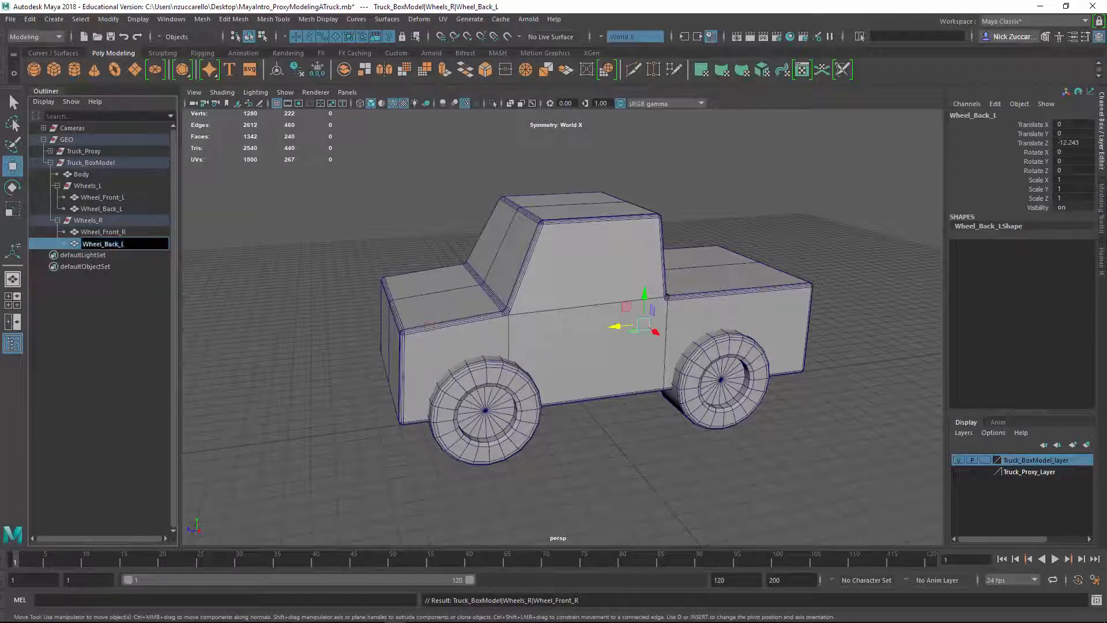
{"action": "left_click", "coordinate": [242, 253]}
Select the truck's Body mesh, activate the Multi-Cut tool on it, and inspect its side and underside
{"action": "left_click_drag", "start_coordinate": [346, 271], "coordinate": [438, 311], "text": "alt"}
{"action": "left_click_drag", "start_coordinate": [616, 308], "coordinate": [588, 306], "text": "alt"}
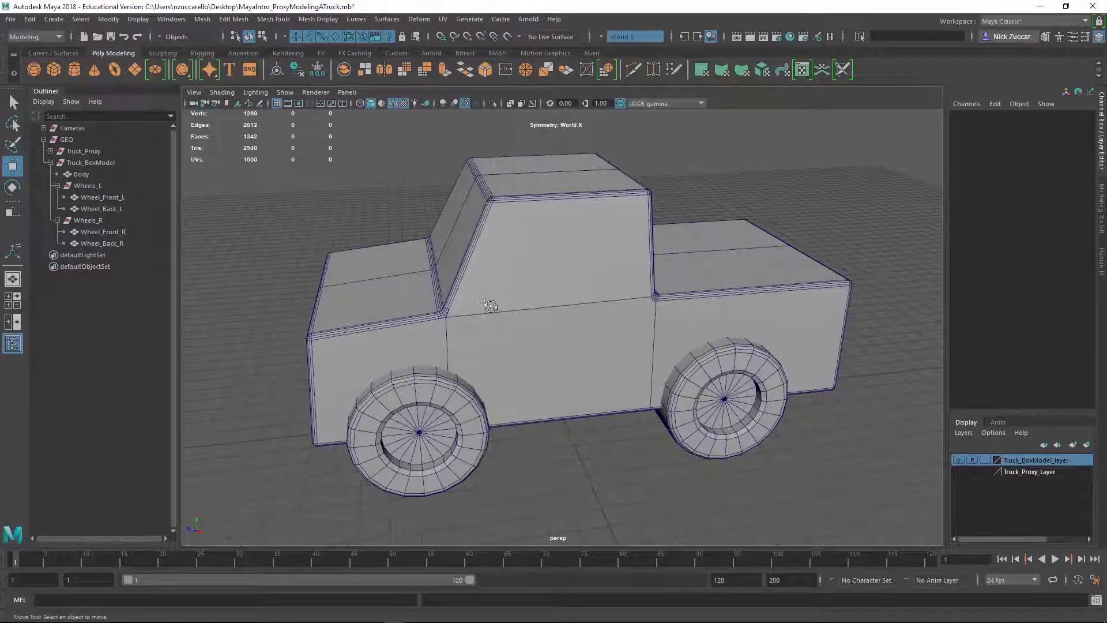
{"action": "left_click_drag", "start_coordinate": [493, 305], "coordinate": [511, 308], "text": "alt"}
{"action": "left_click", "coordinate": [521, 314]}
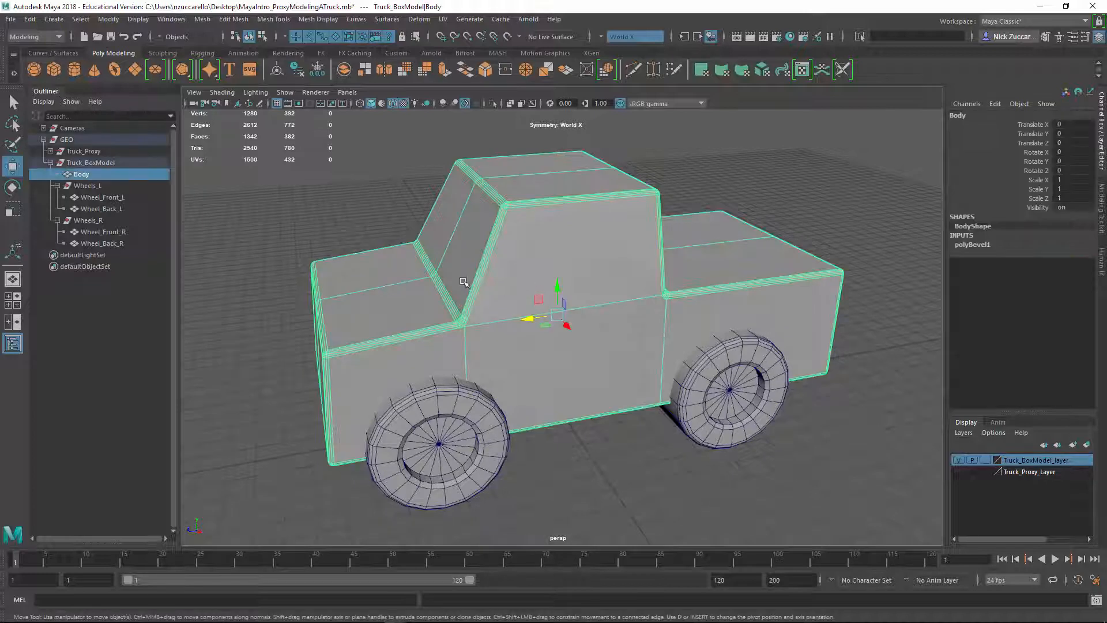
{"action": "right_click_drag", "start_coordinate": [543, 271], "coordinate": [583, 258]}
{"action": "right_click_drag", "start_coordinate": [527, 263], "coordinate": [528, 264], "text": "shift"}
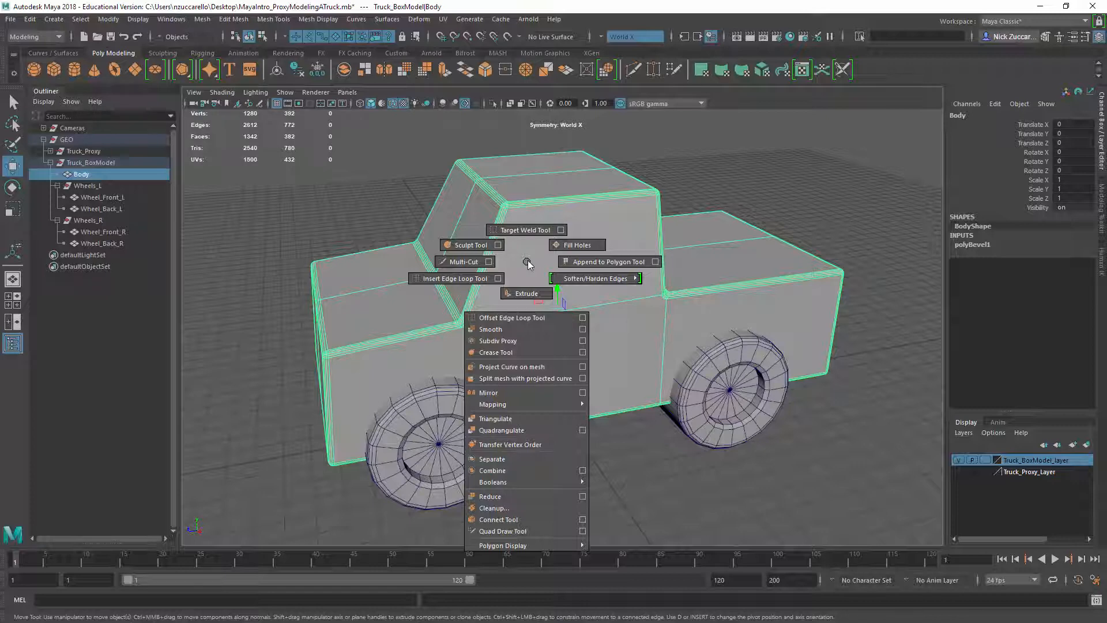
{"action": "right_click_drag", "start_coordinate": [528, 264], "coordinate": [464, 262], "text": "shift"}
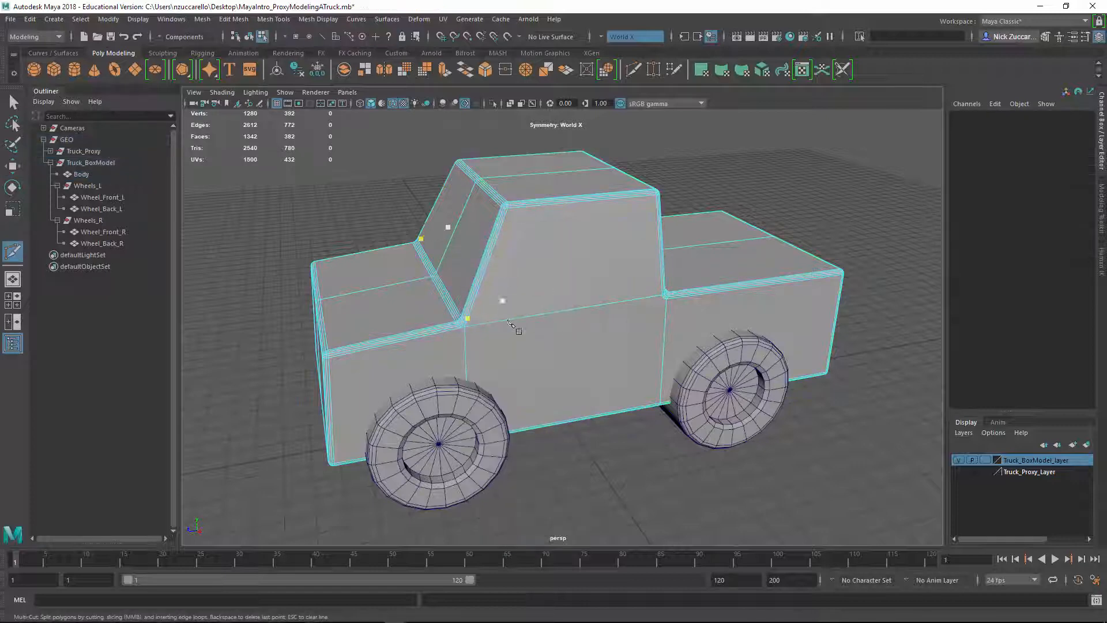
{"action": "left_click_drag", "start_coordinate": [509, 322], "coordinate": [461, 303], "text": "alt"}
{"action": "right_click_drag", "start_coordinate": [444, 304], "coordinate": [471, 311], "text": "alt"}
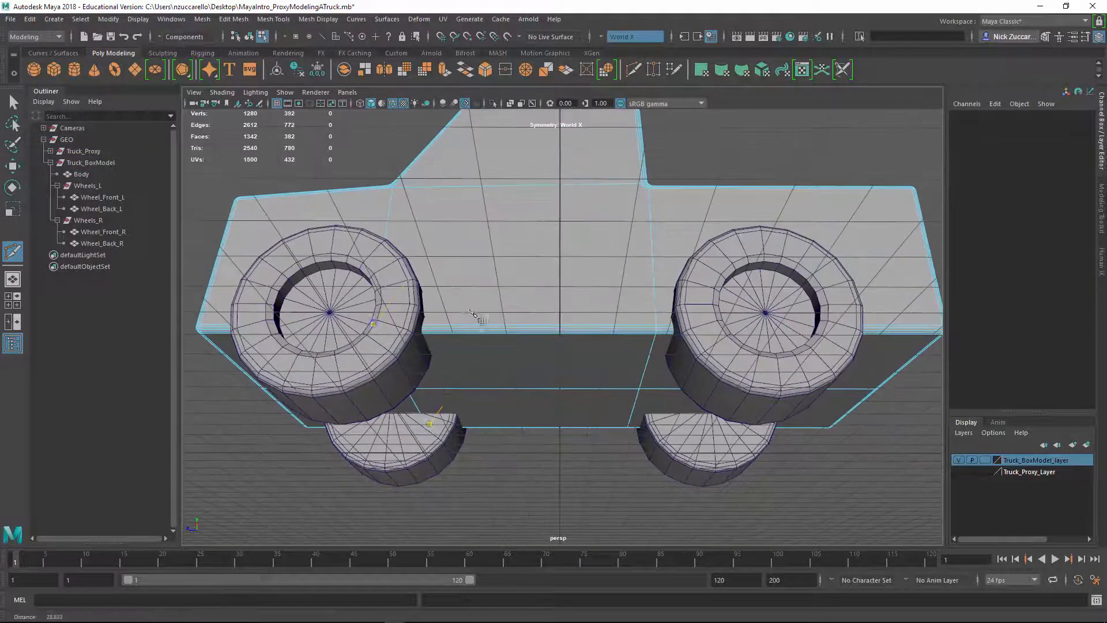
{"action": "left_click_drag", "start_coordinate": [471, 314], "coordinate": [424, 380], "text": "alt"}
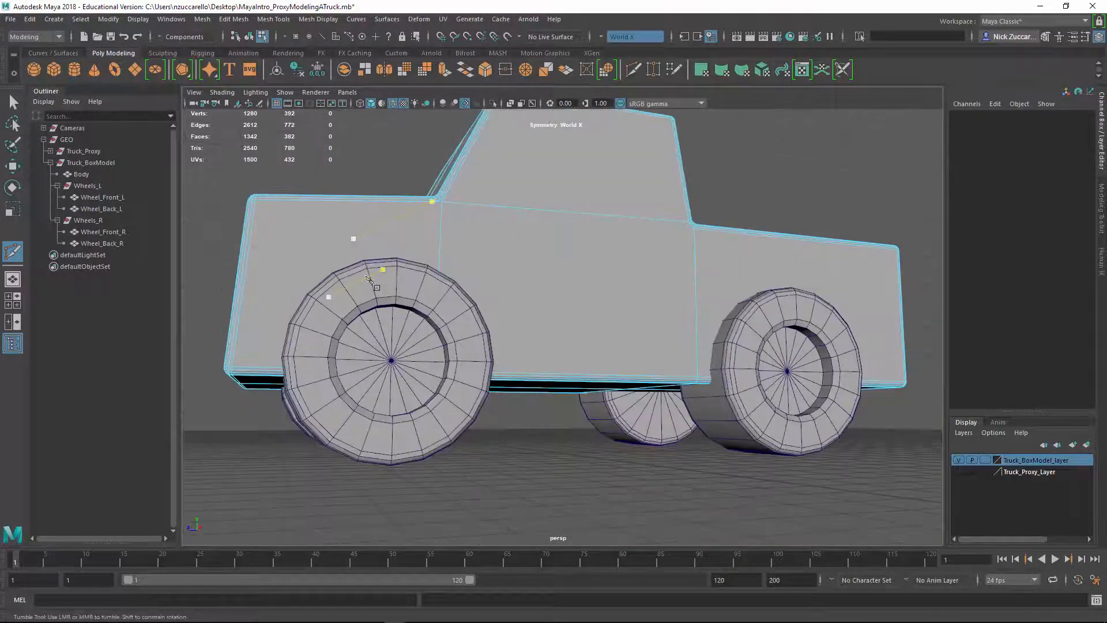
{"action": "left_click_drag", "start_coordinate": [344, 238], "coordinate": [444, 280], "text": "alt"}
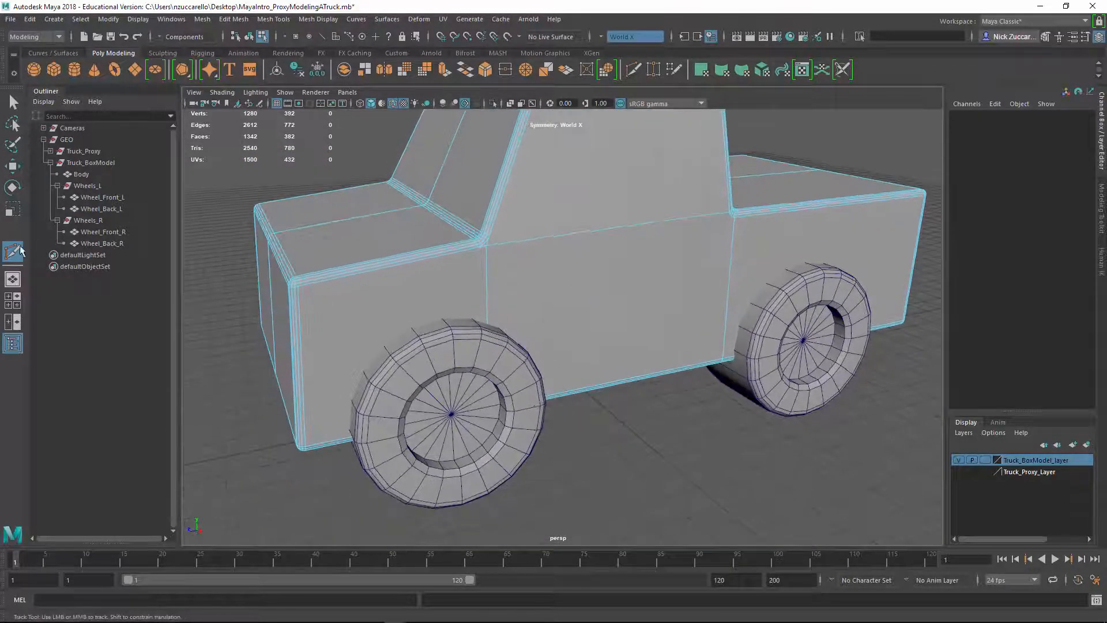
Check the Multi-Cut tool settings for symmetry, and set Symmetry to Off in the Move tool settings
{"action": "double_click", "coordinate": [12, 253]}
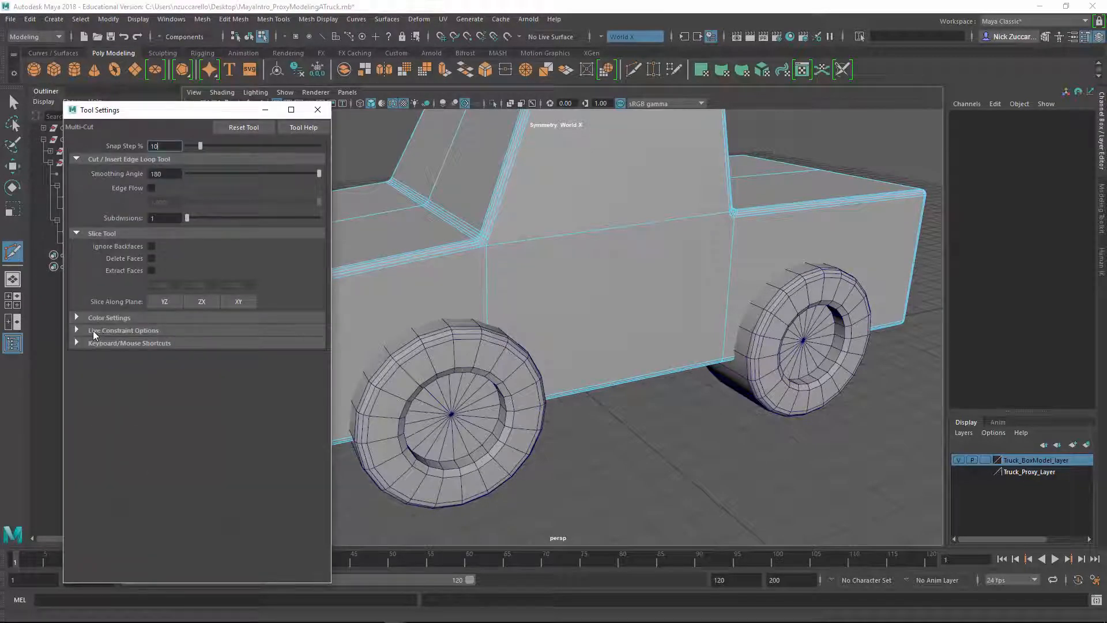
{"action": "left_click", "coordinate": [318, 109]}
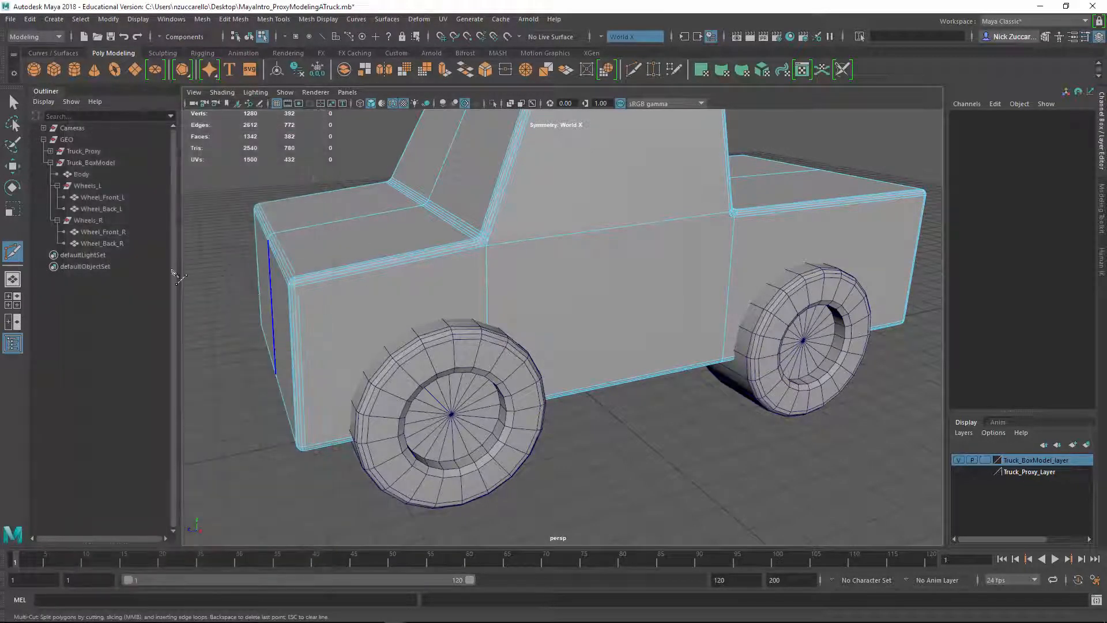
{"action": "double_click", "coordinate": [13, 167]}
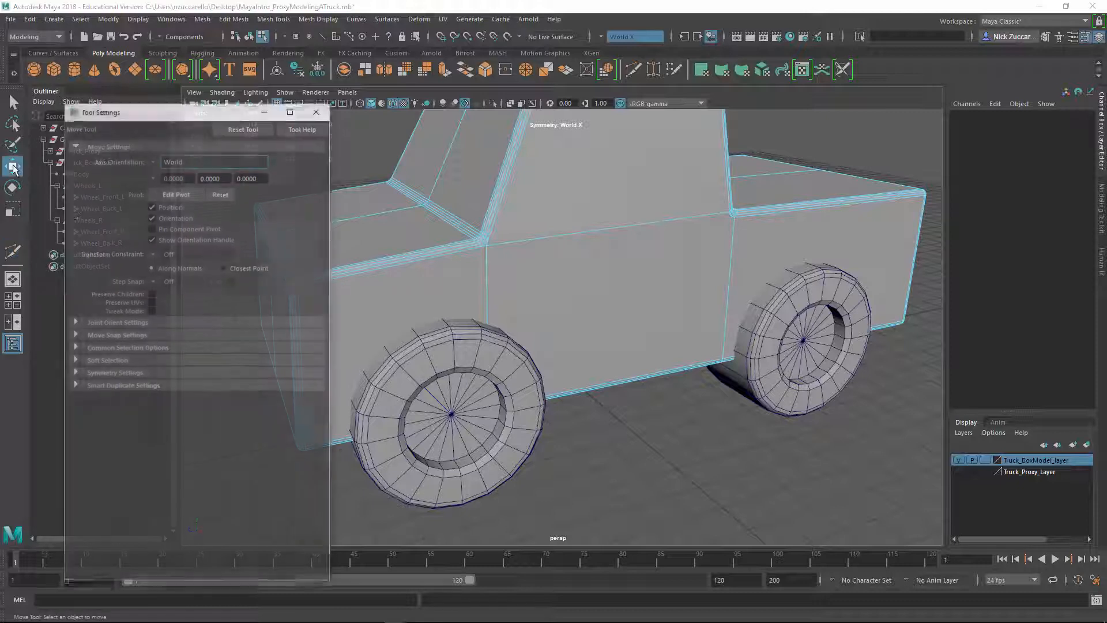
{"action": "left_click", "coordinate": [75, 371]}
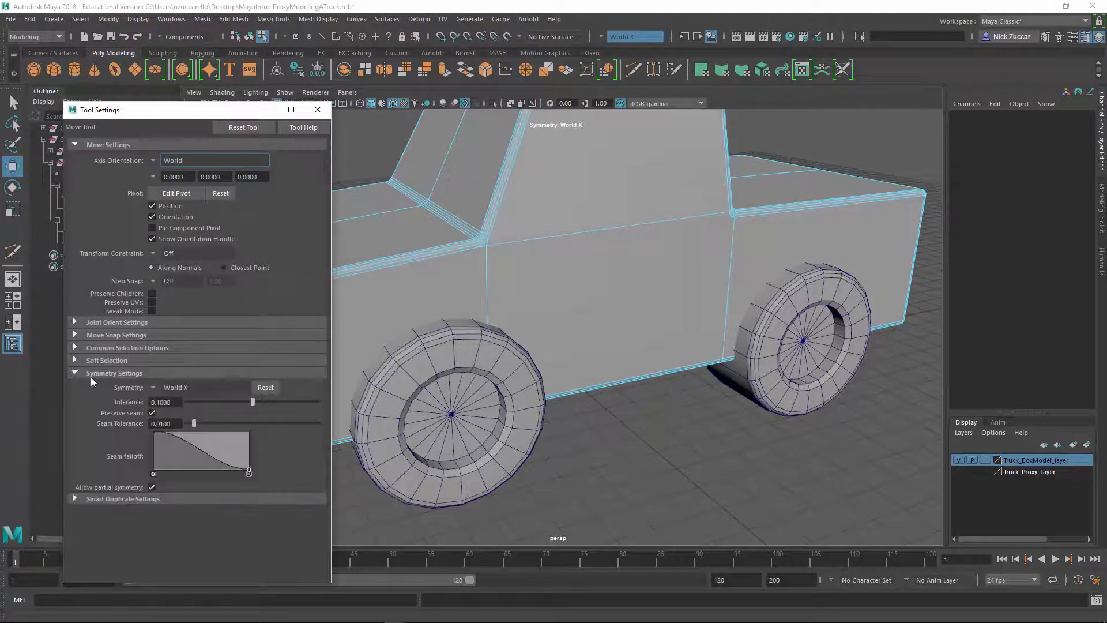
{"action": "left_click", "coordinate": [156, 386]}
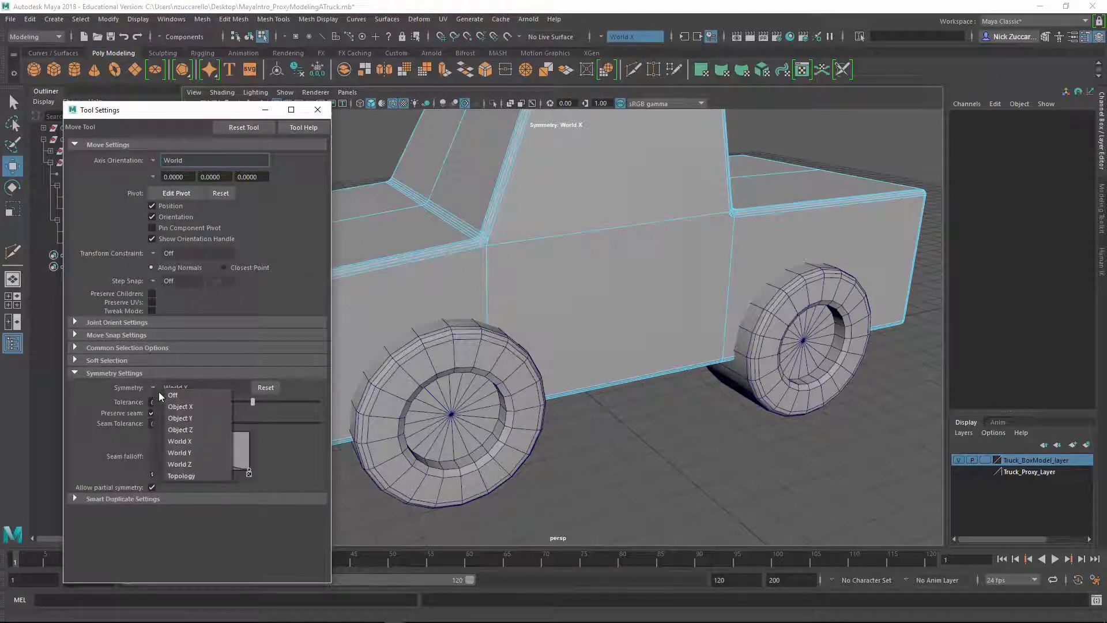
{"action": "left_click", "coordinate": [173, 395]}
{"action": "left_click", "coordinate": [318, 110]}
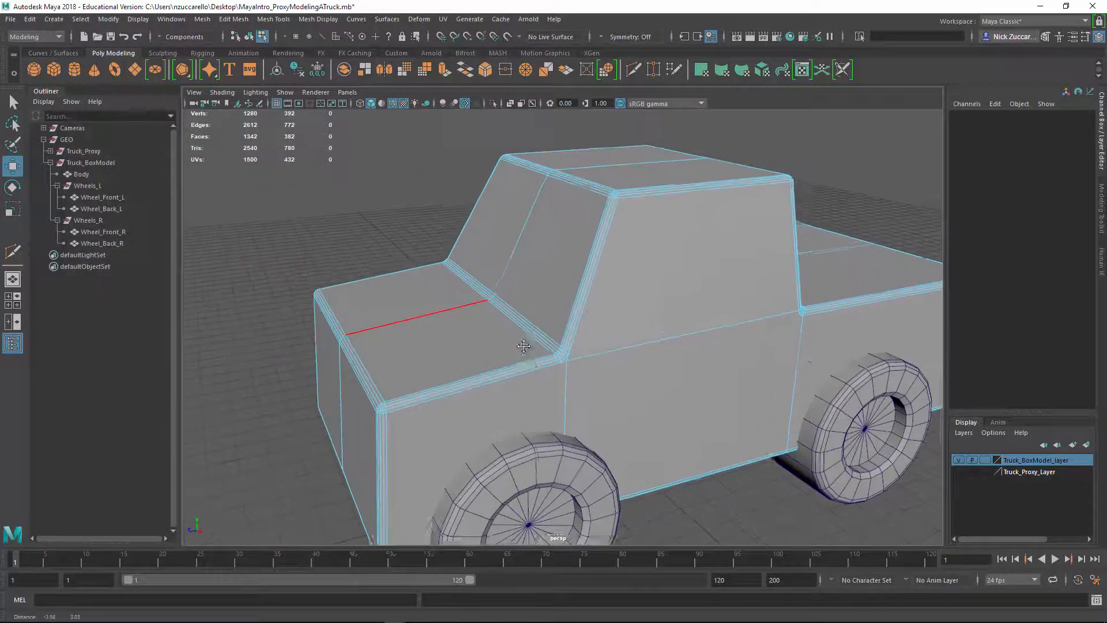
Start a Multi-Cut on the body's underside centre line behind the front wheels and continue it across the lower left side edges
{"action": "left_click_drag", "start_coordinate": [523, 346], "coordinate": [501, 382], "text": "alt"}
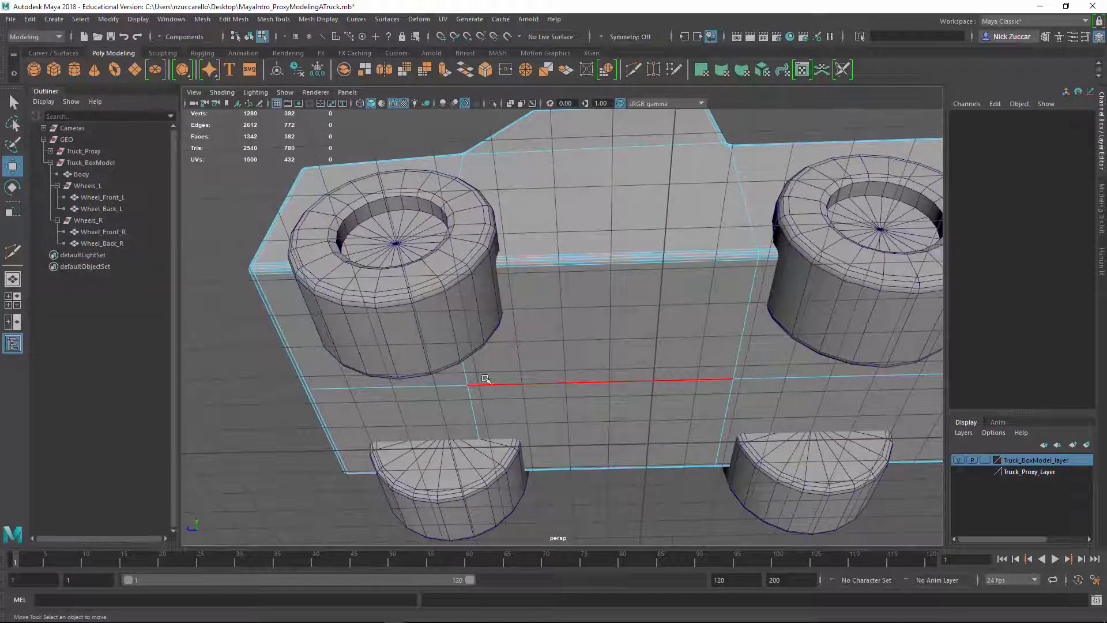
{"action": "left_click", "coordinate": [13, 251]}
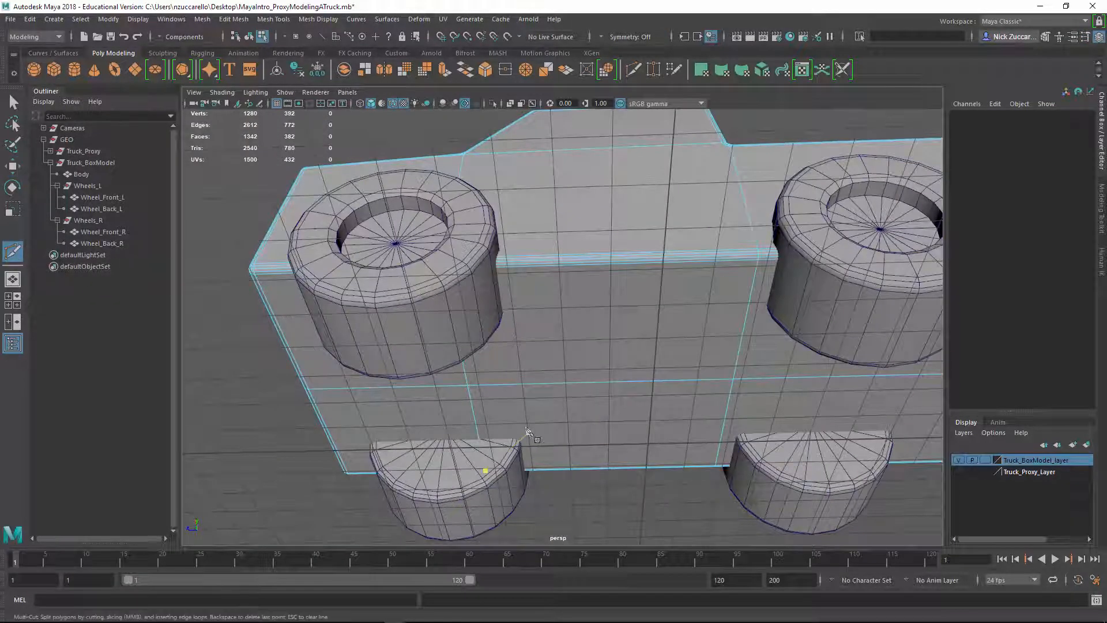
{"action": "left_click", "coordinate": [482, 385]}
{"action": "left_click_drag", "start_coordinate": [485, 388], "coordinate": [585, 383], "text": "shift"}
{"action": "left_click_drag", "start_coordinate": [449, 379], "coordinate": [452, 377], "text": "shift"}
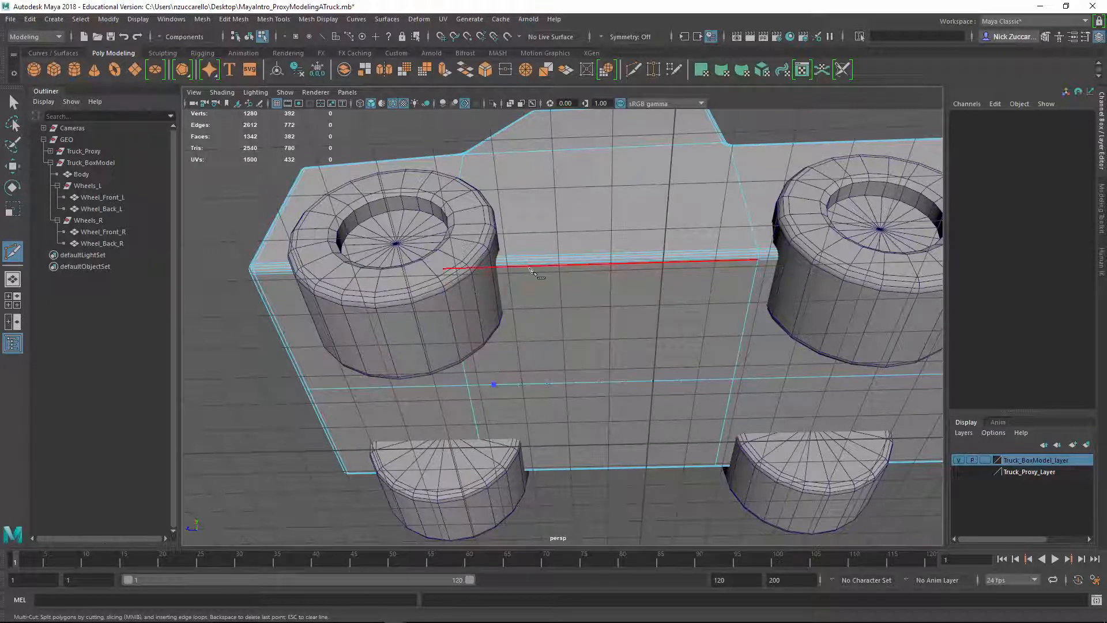
{"action": "left_click_drag", "start_coordinate": [530, 268], "coordinate": [474, 363]}
{"action": "scroll", "coordinate": [473, 379], "scroll_direction": "up", "scroll_amount": 4}
{"action": "middle_click_drag", "start_coordinate": [473, 378], "coordinate": [514, 340], "text": "alt"}
{"action": "scroll", "coordinate": [444, 358], "scroll_direction": "up", "scroll_amount": 2}
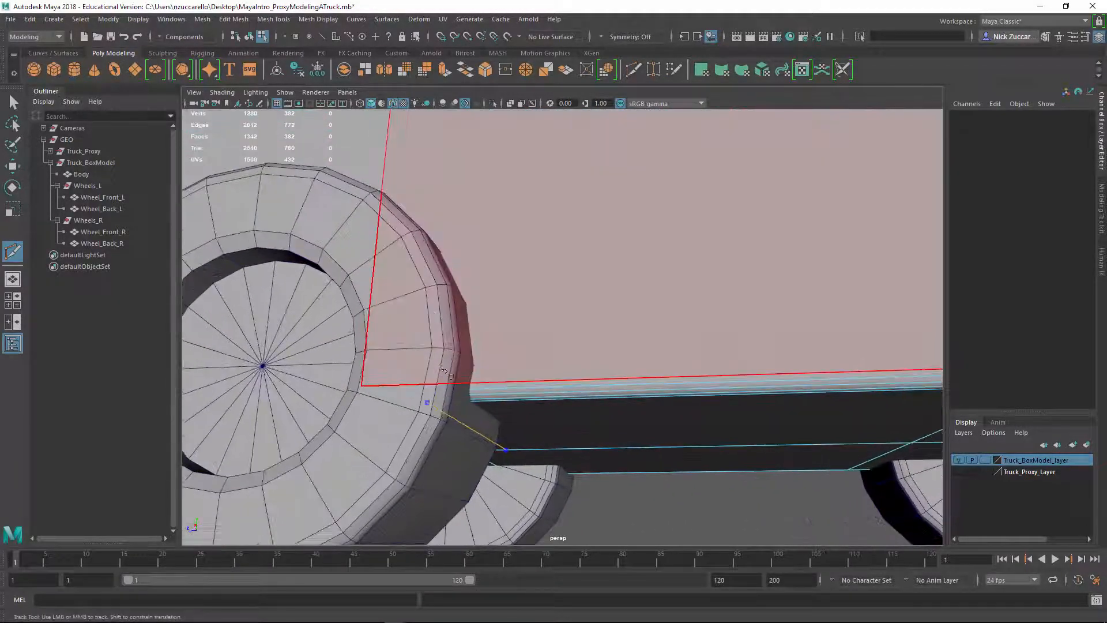
{"action": "left_click", "coordinate": [429, 385]}
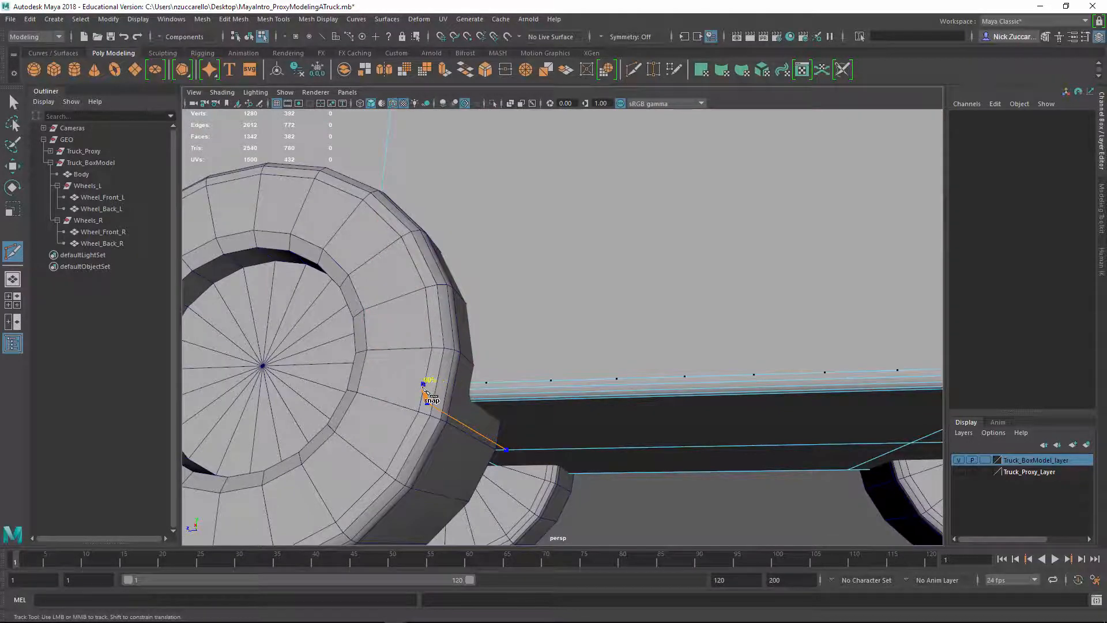
Continue the cut up the left door through the 10% snap point on the belt line to the side window's upper edge
{"action": "scroll", "coordinate": [650, 373], "scroll_direction": "down", "scroll_amount": 5}
{"action": "left_click_drag", "start_coordinate": [611, 300], "coordinate": [575, 334], "text": "alt"}
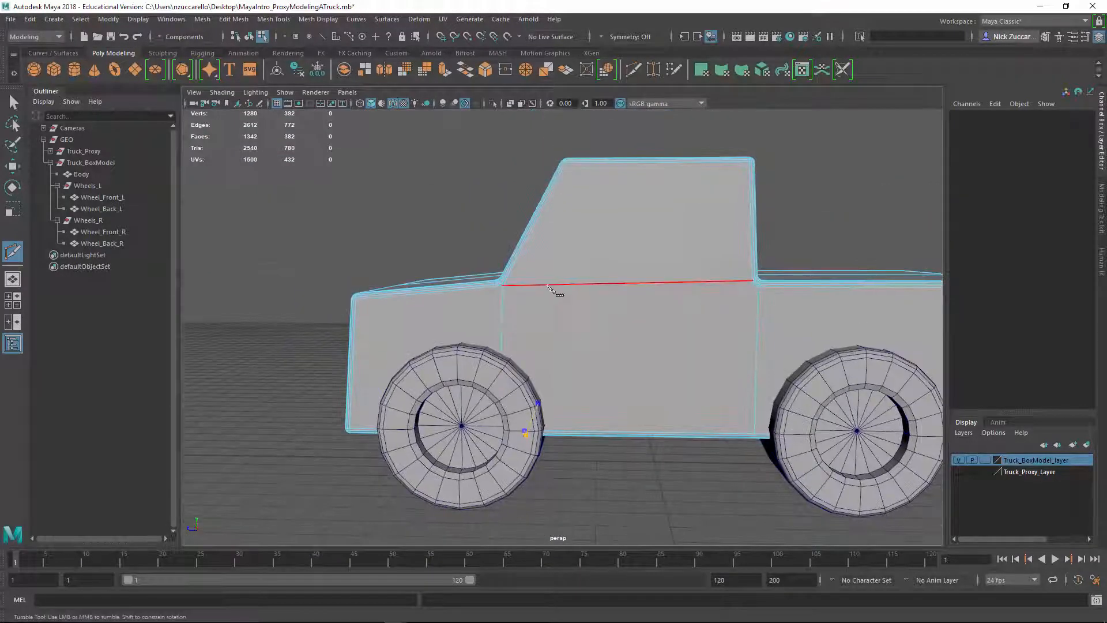
{"action": "left_click", "coordinate": [516, 285]}
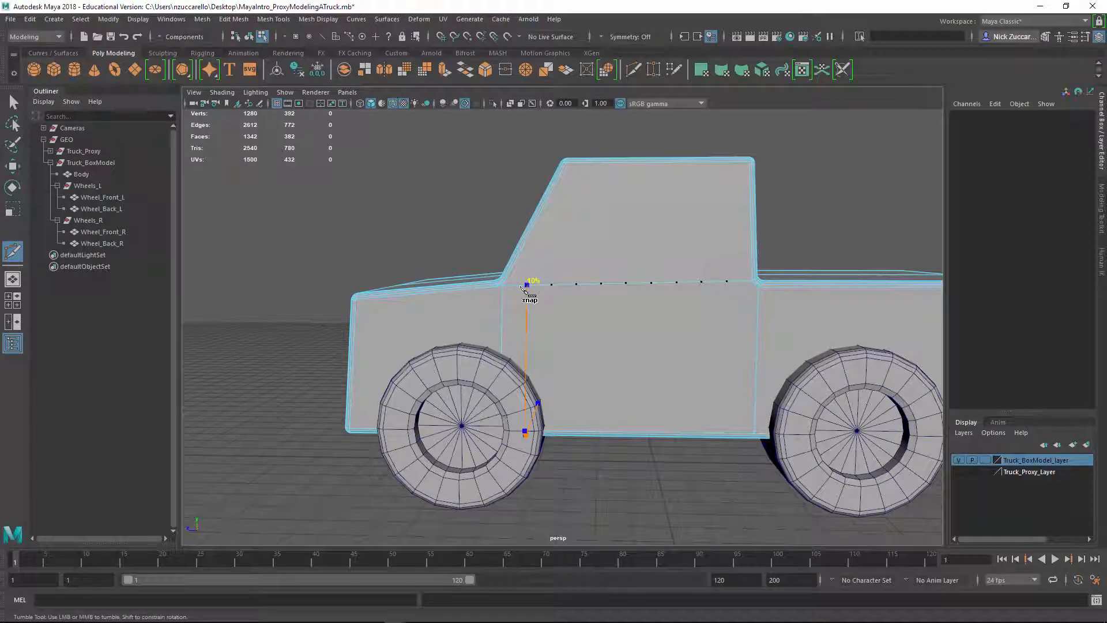
{"action": "left_click_drag", "start_coordinate": [545, 259], "coordinate": [568, 315], "text": "alt"}
{"action": "scroll", "coordinate": [582, 280], "scroll_direction": "up", "scroll_amount": 3}
{"action": "middle_click_drag", "start_coordinate": [589, 279], "coordinate": [592, 285], "text": "alt"}
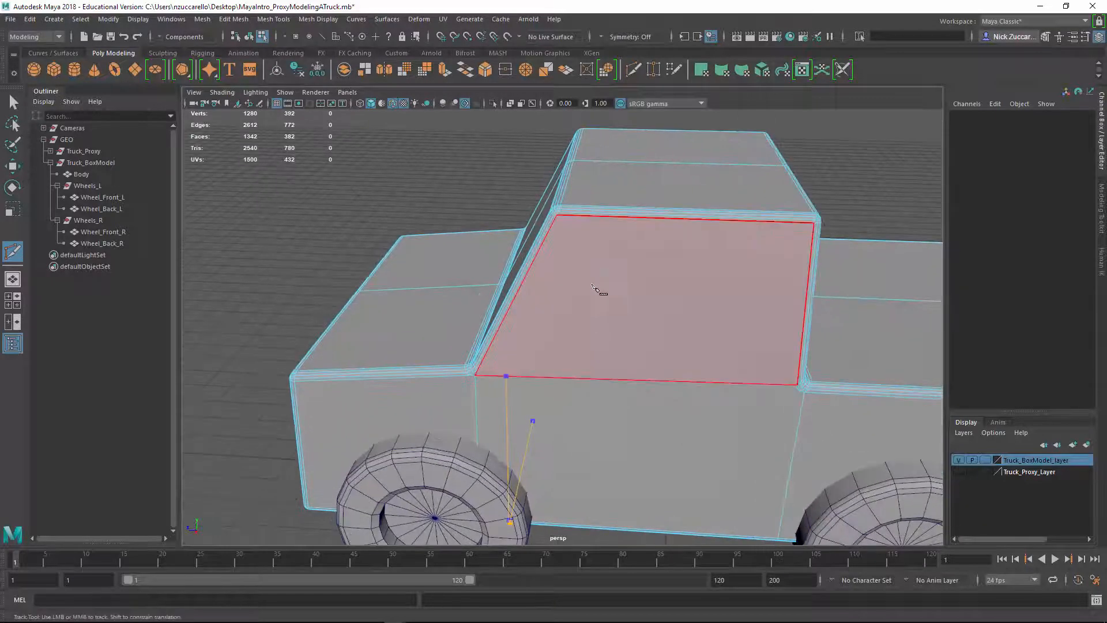
{"action": "left_click_drag", "start_coordinate": [594, 287], "coordinate": [547, 324], "text": "alt"}
{"action": "left_click", "coordinate": [552, 276]}
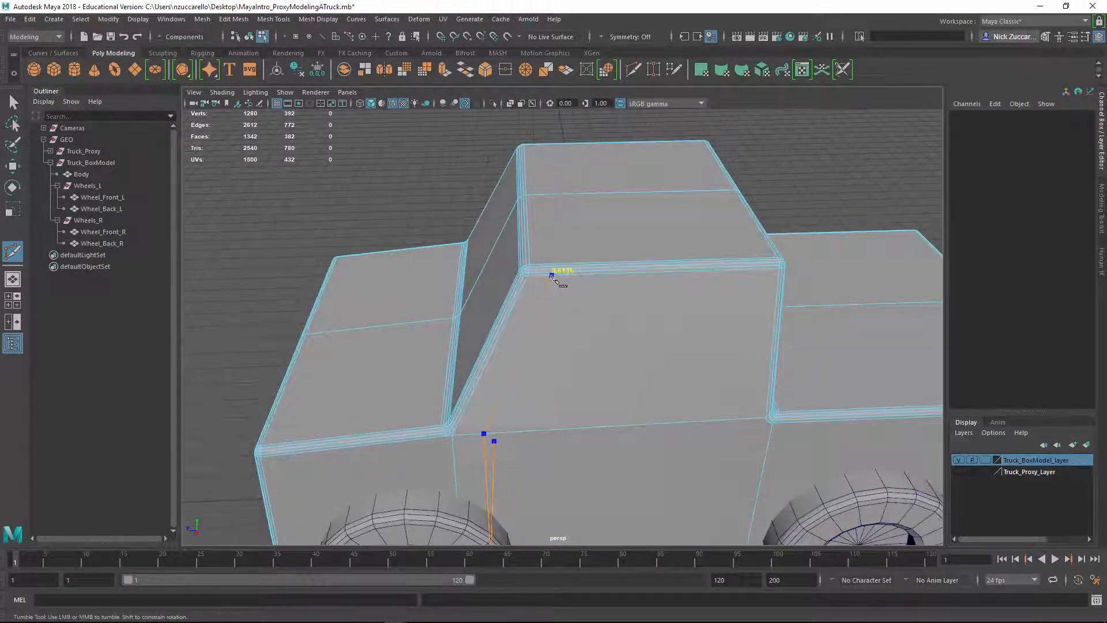
Carry the cut over the roof's left bevel edges to the roof centre line and commit it
{"action": "left_click_drag", "start_coordinate": [551, 276], "coordinate": [525, 288], "text": "alt"}
{"action": "scroll", "coordinate": [461, 311], "scroll_direction": "up", "scroll_amount": 3}
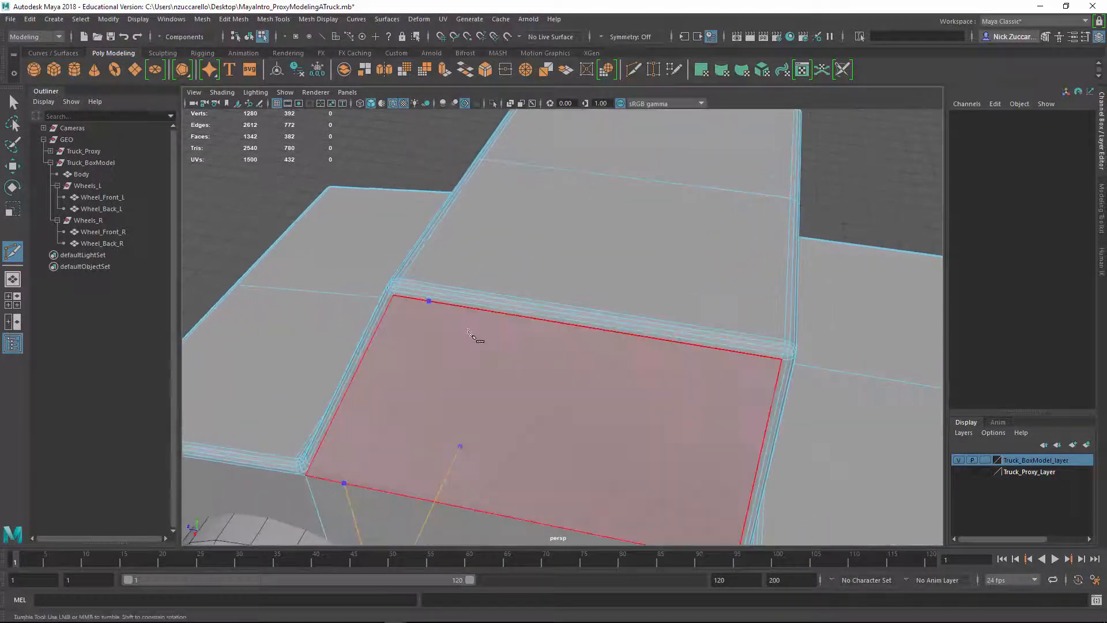
{"action": "left_click_drag", "start_coordinate": [469, 329], "coordinate": [468, 343], "text": "alt"}
{"action": "left_click", "coordinate": [445, 318]}
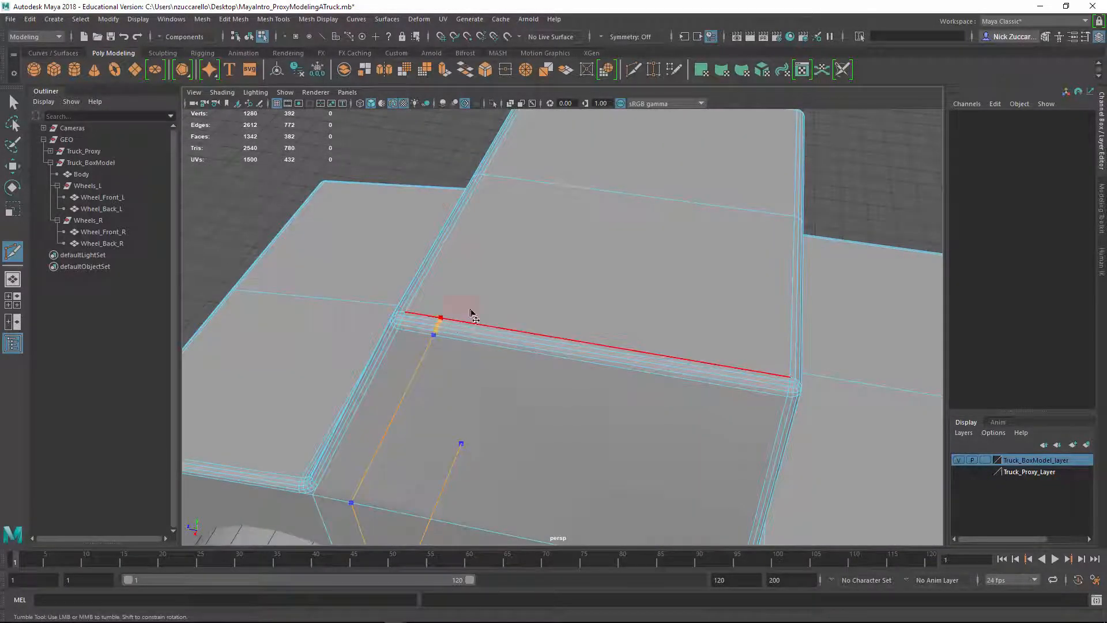
{"action": "left_click", "coordinate": [502, 184], "text": "shift"}
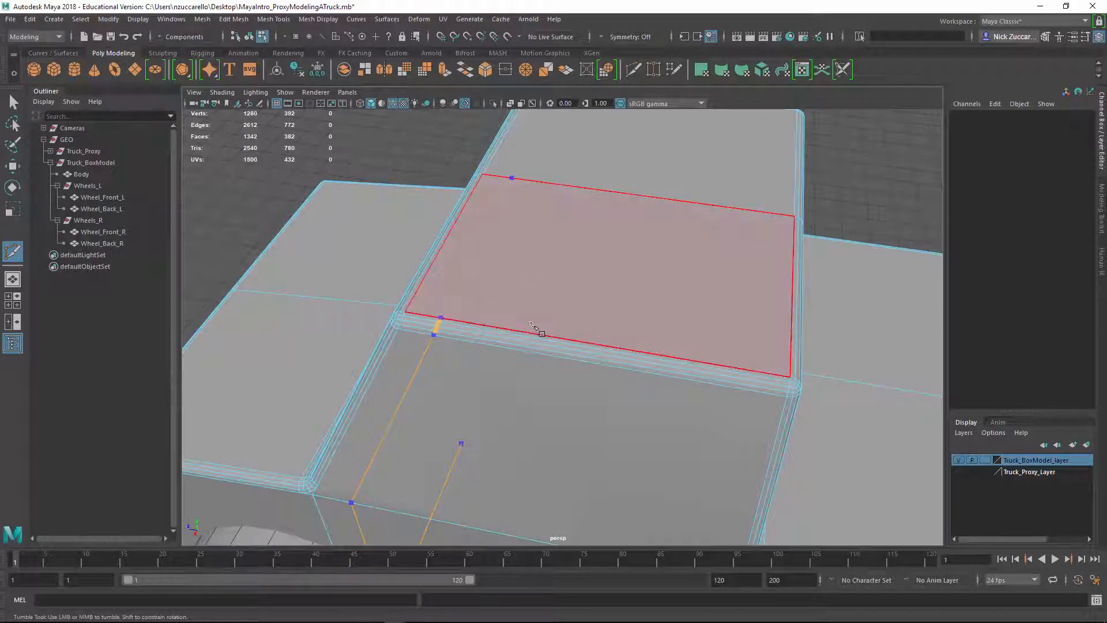
{"action": "right_click", "coordinate": [532, 324]}
Start a second Multi-Cut on the underside centre line between the wheels and extend it to the body's lower left edge
{"action": "scroll", "coordinate": [668, 427], "scroll_direction": "down", "scroll_amount": 8}
{"action": "left_click_drag", "start_coordinate": [711, 413], "coordinate": [490, 323], "text": "alt"}
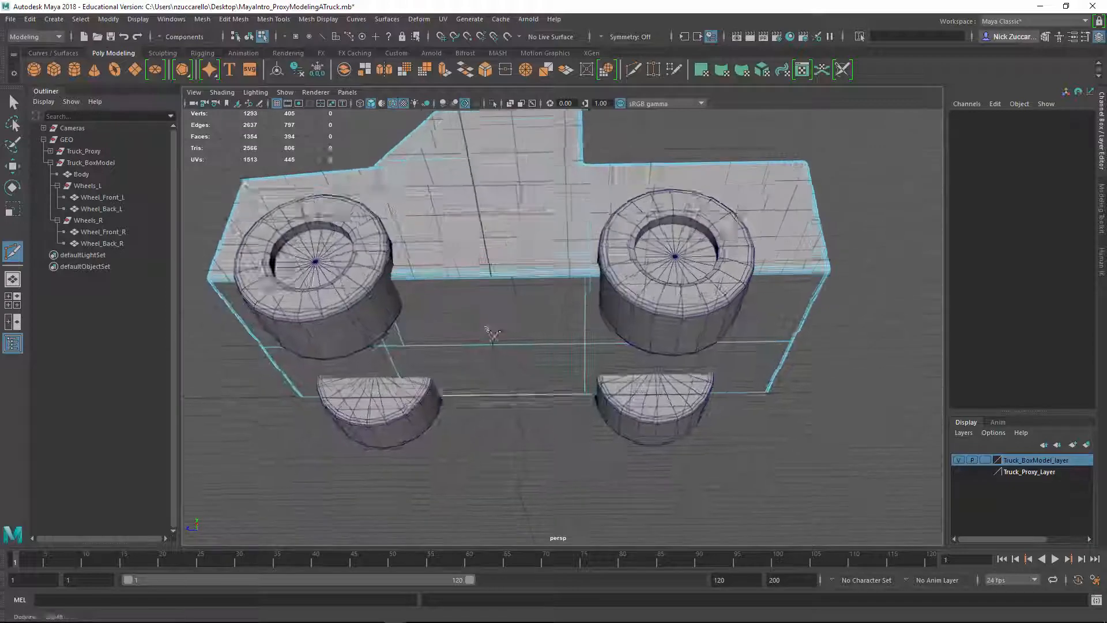
{"action": "right_click_drag", "start_coordinate": [490, 323], "coordinate": [510, 356], "text": "alt"}
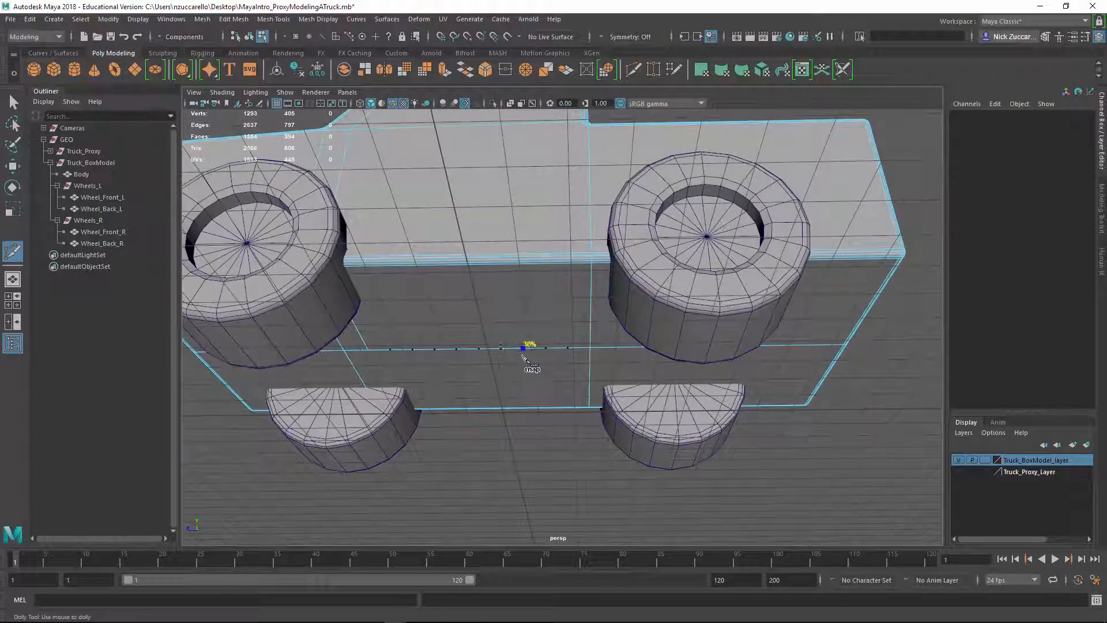
{"action": "left_click", "coordinate": [511, 356], "text": "shift"}
{"action": "right_click_drag", "start_coordinate": [524, 355], "coordinate": [531, 318], "text": "alt"}
{"action": "mouse_move", "coordinate": [531, 318]}
{"action": "left_mouse_down", "text": "alt"}
{"action": "mouse_move", "coordinate": [533, 341]}
{"action": "mouse_move", "coordinate": [540, 300]}
{"action": "left_mouse_up", "text": "alt"}
{"action": "right_click_drag", "start_coordinate": [540, 300], "coordinate": [599, 372], "text": "alt"}
{"action": "middle_click_drag", "start_coordinate": [605, 378], "coordinate": [627, 424], "text": "alt"}
{"action": "left_click", "coordinate": [506, 224], "text": "shift"}
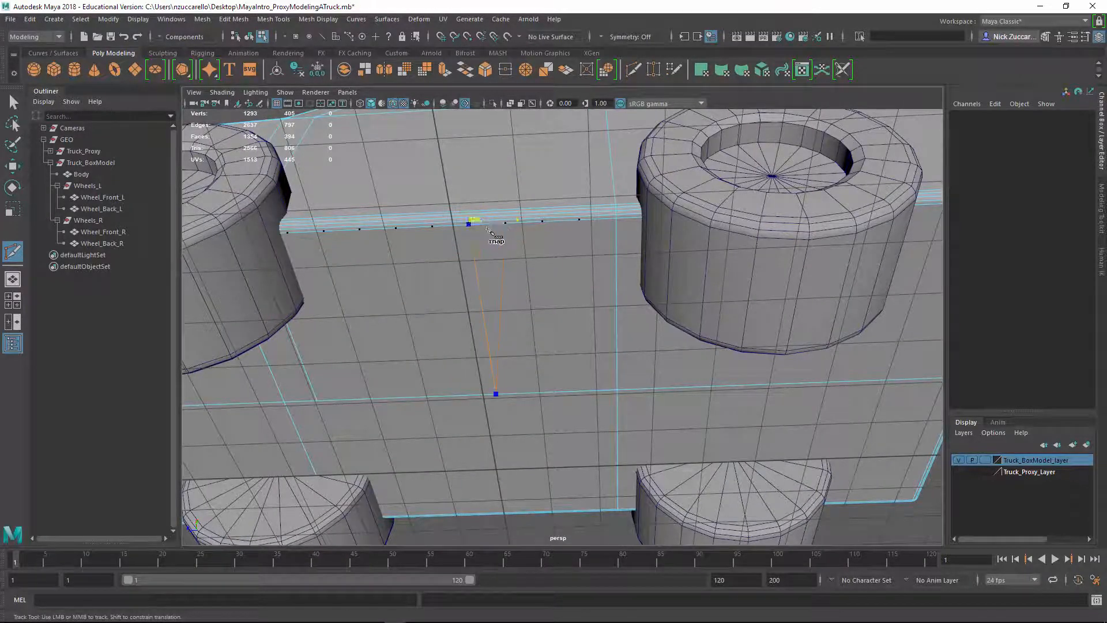
Position the cut's point on the lower left edge, continue it over the bevel edges onto the side, and commit it
{"action": "left_click_drag", "start_coordinate": [487, 228], "coordinate": [482, 228], "text": "shift"}
{"action": "left_click_drag", "start_coordinate": [570, 311], "coordinate": [609, 363], "text": "alt"}
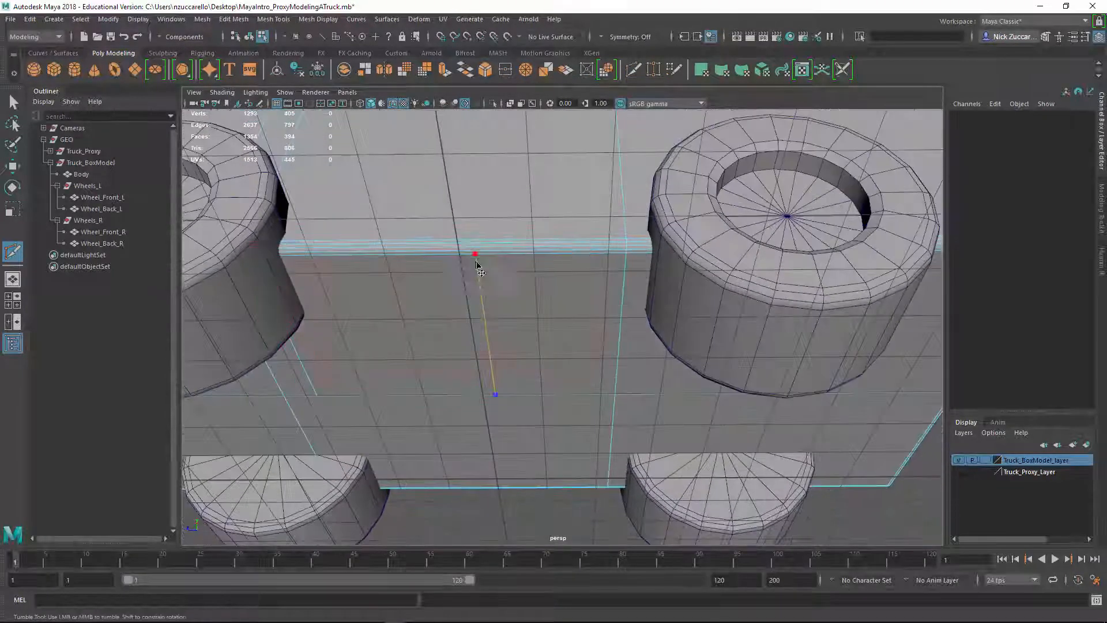
{"action": "left_click_drag", "start_coordinate": [478, 266], "coordinate": [650, 343], "text": "alt"}
{"action": "left_click", "coordinate": [480, 279], "text": "shift"}
{"action": "right_click_drag", "start_coordinate": [649, 342], "coordinate": [551, 323], "text": "alt"}
{"action": "left_click_drag", "start_coordinate": [551, 323], "coordinate": [541, 287], "text": "alt"}
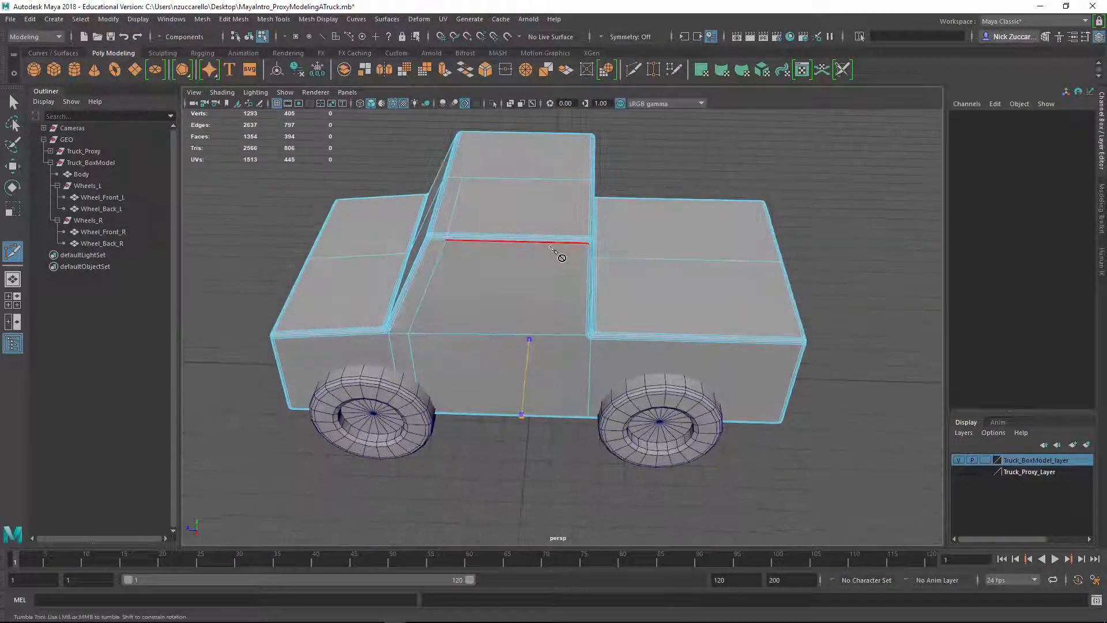
{"action": "left_click_drag", "start_coordinate": [563, 330], "coordinate": [558, 226], "text": "alt"}
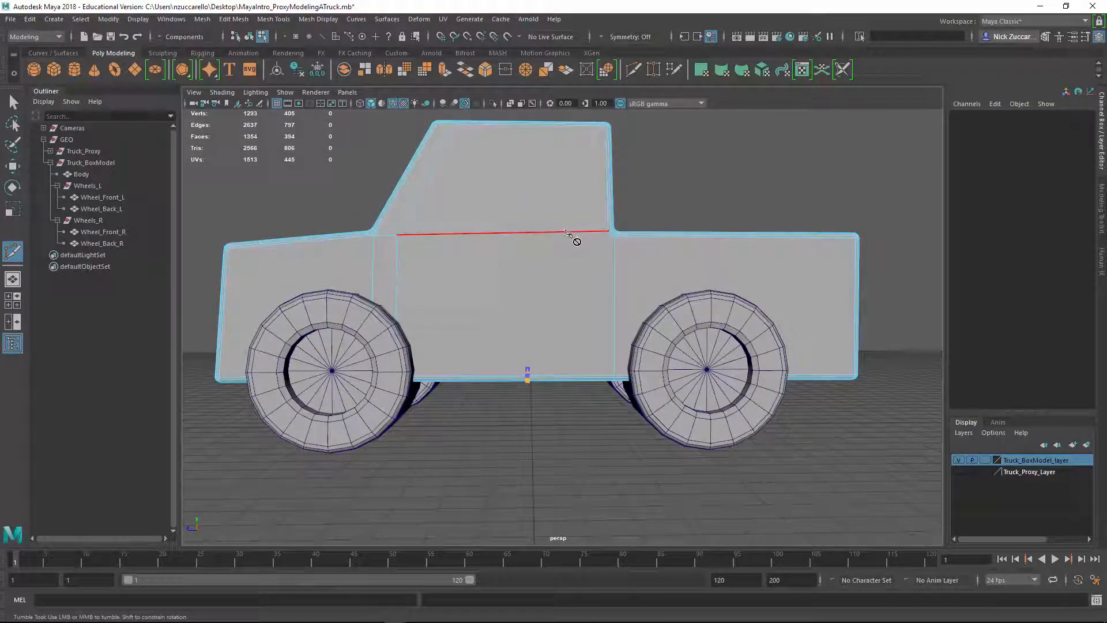
{"action": "left_click_drag", "start_coordinate": [560, 309], "coordinate": [536, 282], "text": "alt"}
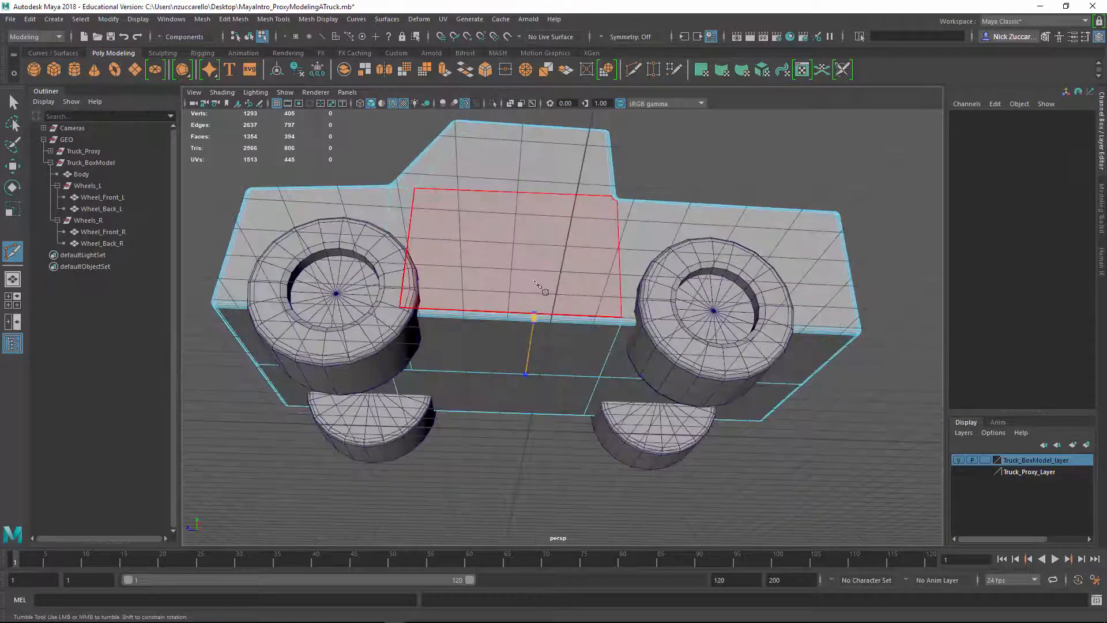
{"action": "scroll", "coordinate": [536, 283], "scroll_direction": "up", "scroll_amount": 10}
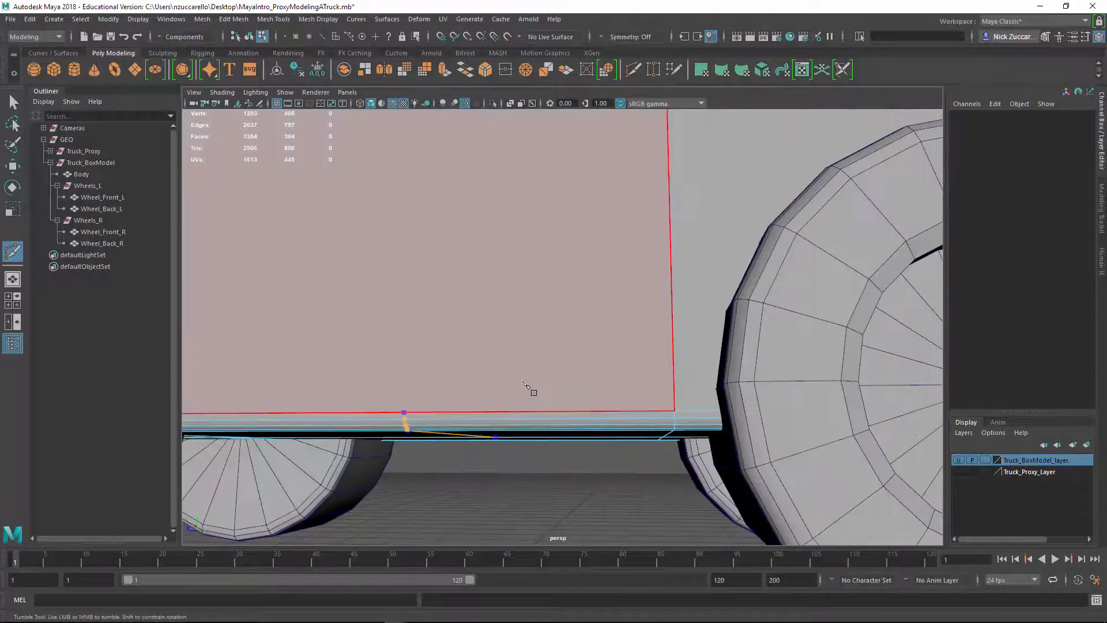
{"action": "left_click_drag", "start_coordinate": [526, 384], "coordinate": [513, 371], "text": "alt"}
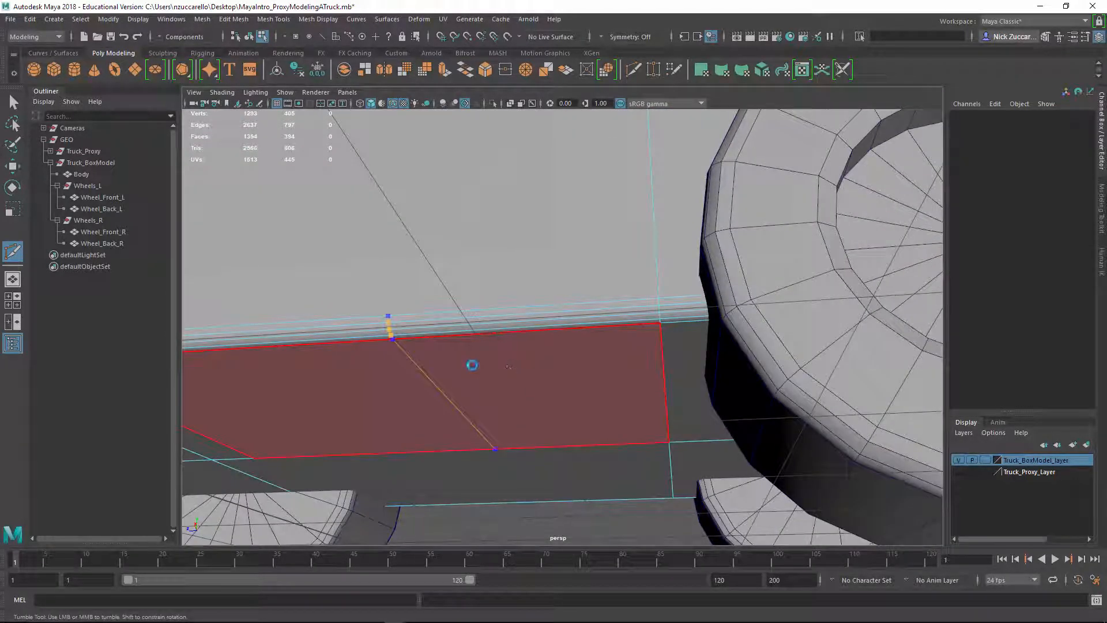
{"action": "key", "text": "Return"}
Cut from the new vertex at the door's bottom edge up through the belt line to the side window's upper edge
{"action": "scroll", "coordinate": [528, 343], "scroll_direction": "down", "scroll_amount": 4}
{"action": "left_click_drag", "start_coordinate": [523, 336], "coordinate": [490, 469], "text": "alt"}
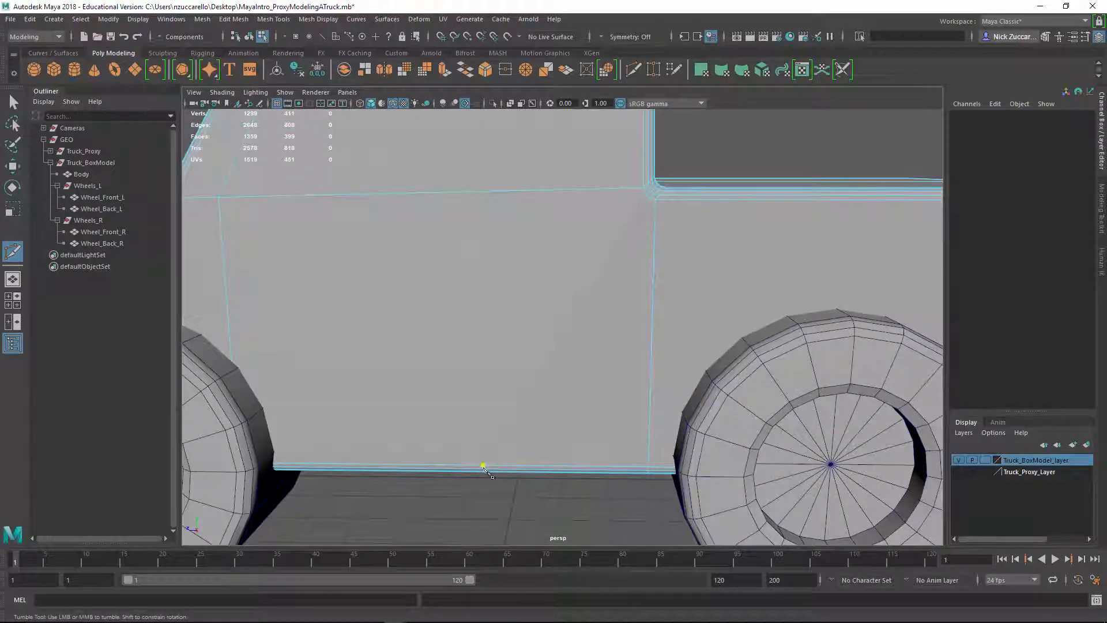
{"action": "scroll", "coordinate": [553, 357], "scroll_direction": "down", "scroll_amount": 5}
{"action": "left_click_drag", "start_coordinate": [521, 279], "coordinate": [558, 299], "text": "alt"}
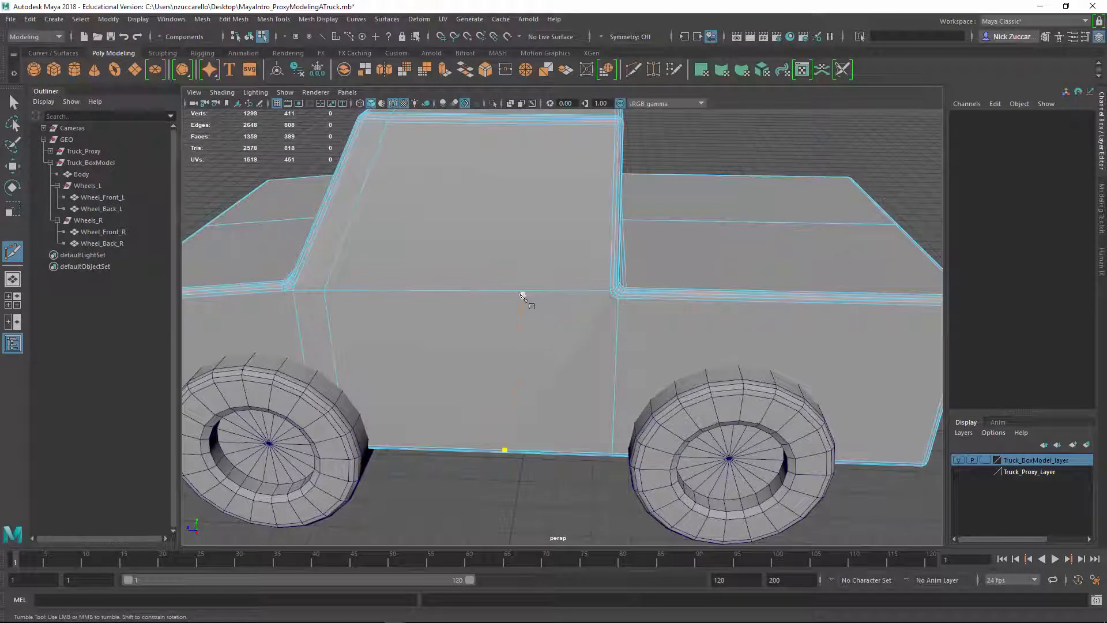
{"action": "left_click", "coordinate": [511, 294]}
{"action": "left_click_drag", "start_coordinate": [565, 279], "coordinate": [559, 331], "text": "alt"}
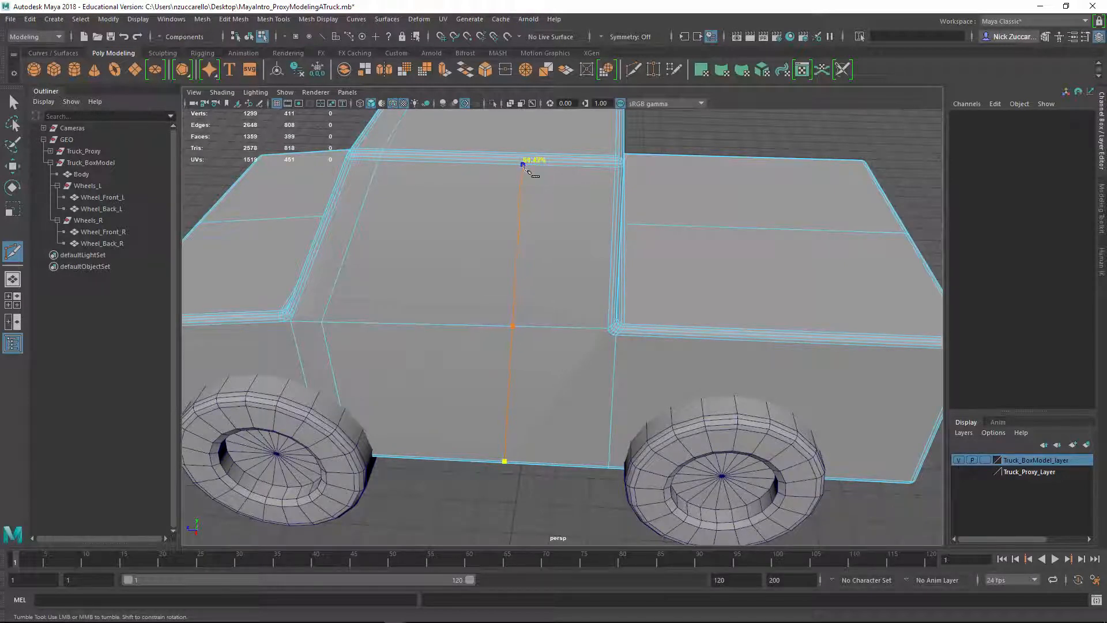
{"action": "left_click", "coordinate": [522, 165], "text": "ctrl"}
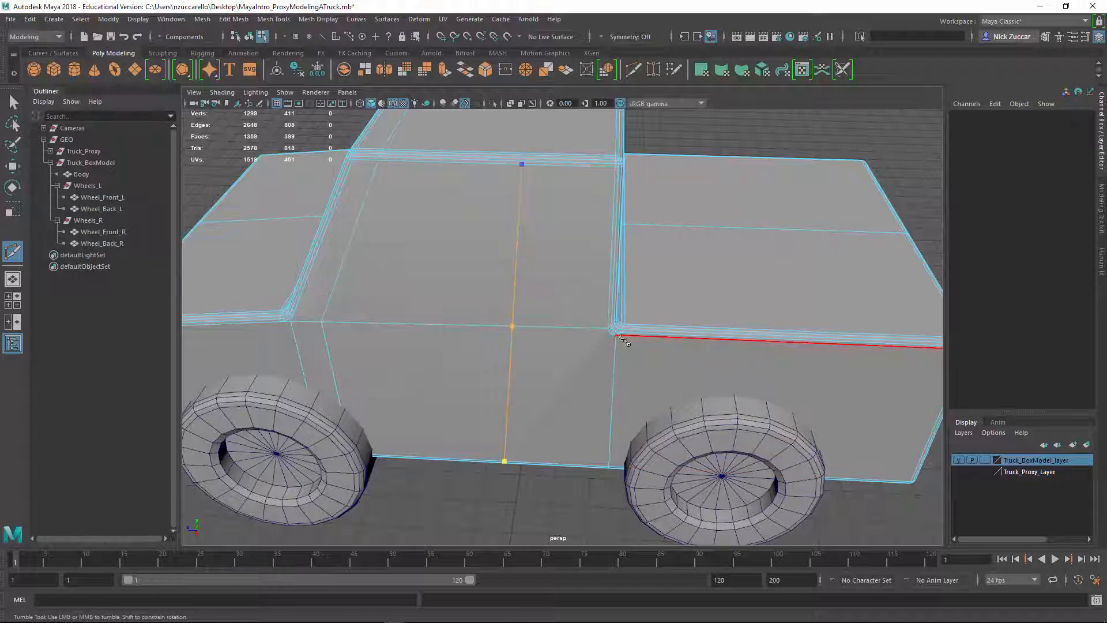
Cut from the side window's upper vertex over the roof's bevel edges to the roof centre line and commit it
{"action": "left_click_drag", "start_coordinate": [509, 412], "coordinate": [474, 359], "text": "alt"}
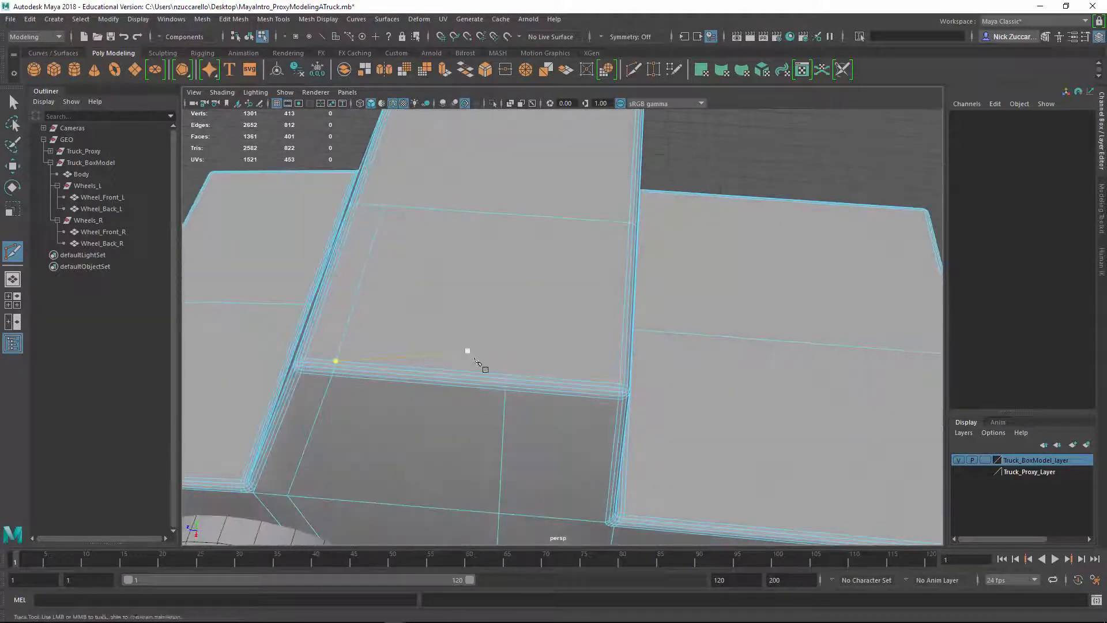
{"action": "scroll", "coordinate": [474, 359], "scroll_direction": "up", "scroll_amount": 2}
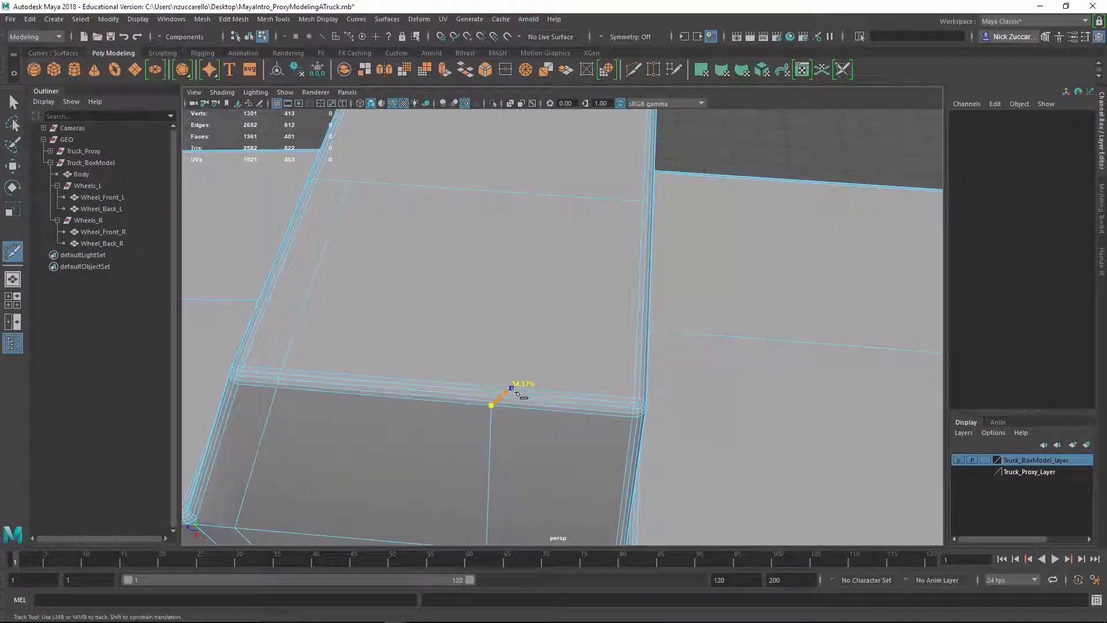
{"action": "left_click", "coordinate": [494, 390]}
{"action": "left_click", "coordinate": [523, 194]}
{"action": "key", "text": "Return"}
Start a cut across the top of the windshield from its centre line to the left front pillar's inner edge
{"action": "left_click_drag", "start_coordinate": [612, 422], "coordinate": [538, 378], "text": "alt"}
{"action": "scroll", "coordinate": [545, 373], "scroll_direction": "up", "scroll_amount": 1}
{"action": "scroll", "coordinate": [527, 370], "scroll_direction": "up", "scroll_amount": 3}
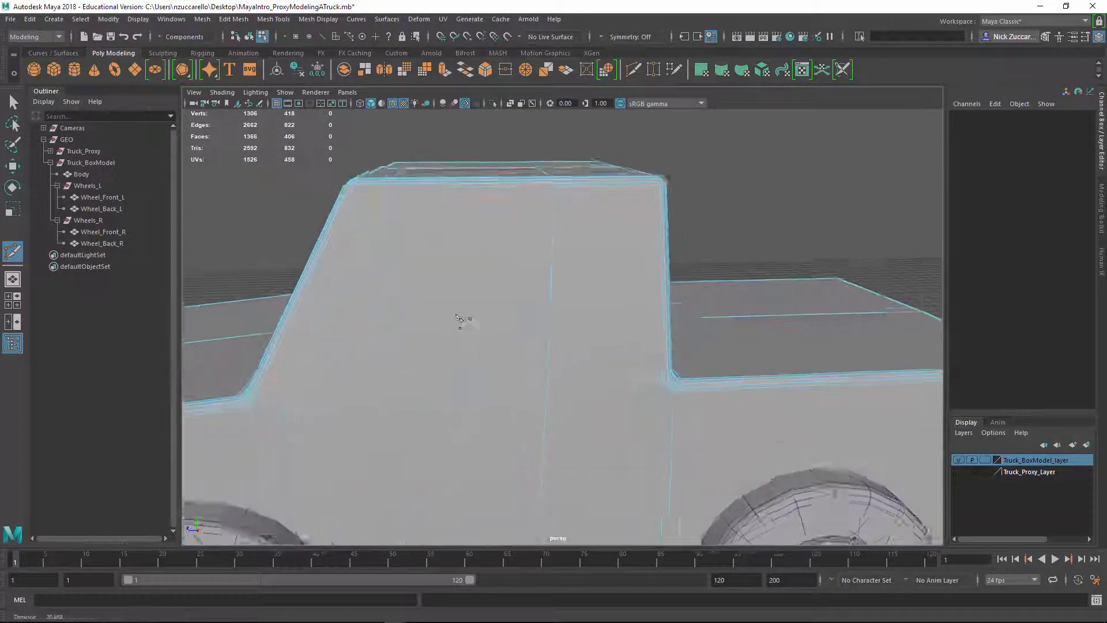
{"action": "left_click_drag", "start_coordinate": [320, 260], "coordinate": [404, 292], "text": "alt"}
{"action": "scroll", "coordinate": [404, 292], "scroll_direction": "up", "scroll_amount": 2}
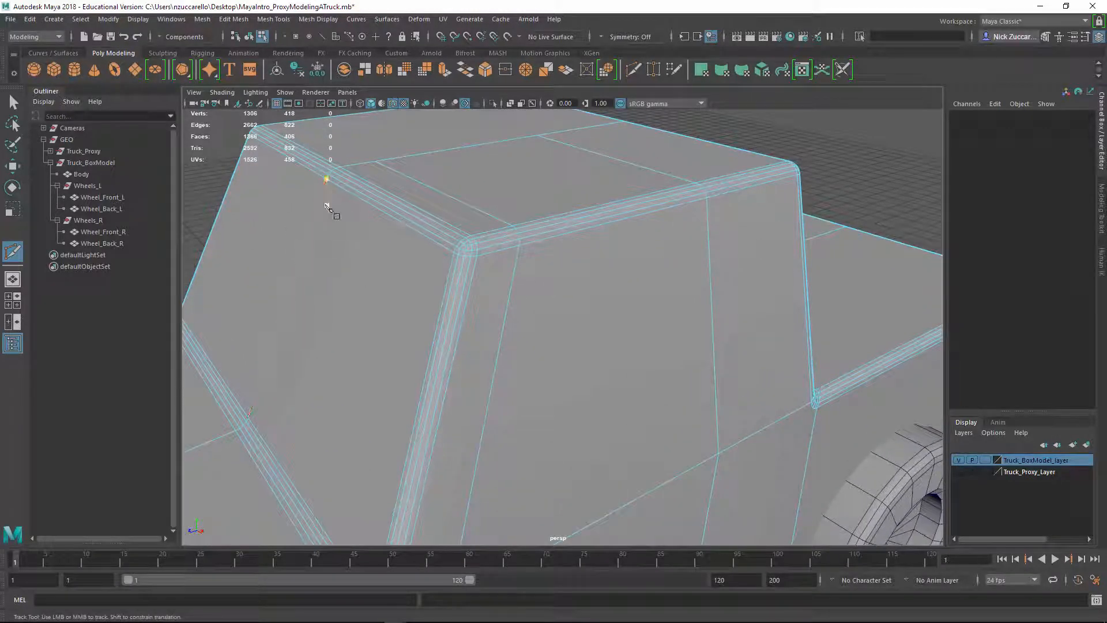
{"action": "left_click", "coordinate": [319, 202]}
{"action": "left_click", "coordinate": [321, 190]}
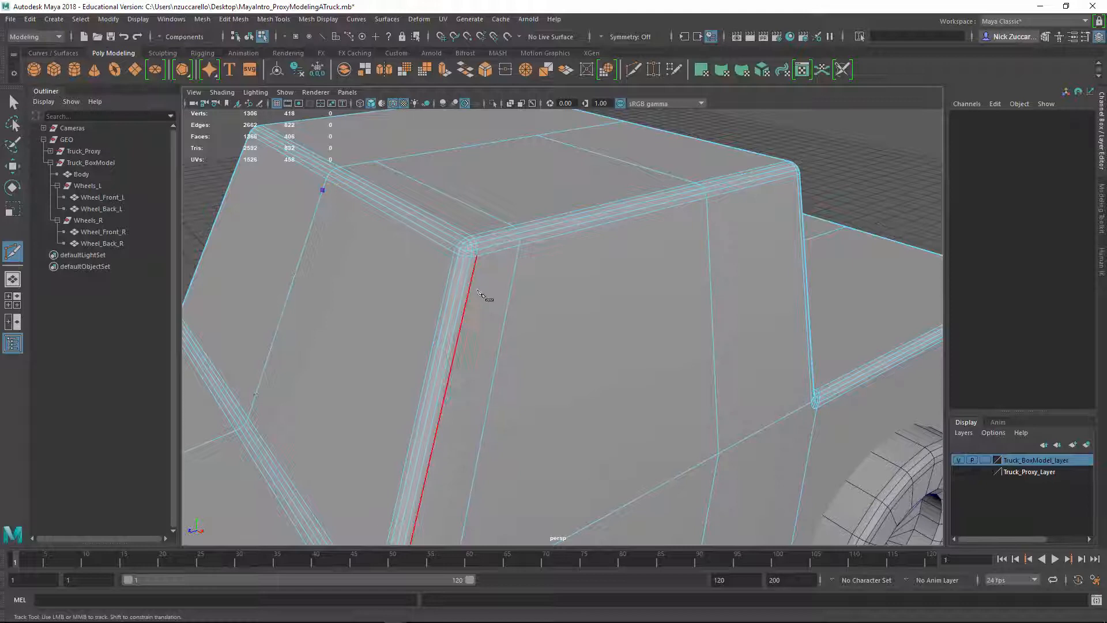
{"action": "left_click", "coordinate": [450, 269]}
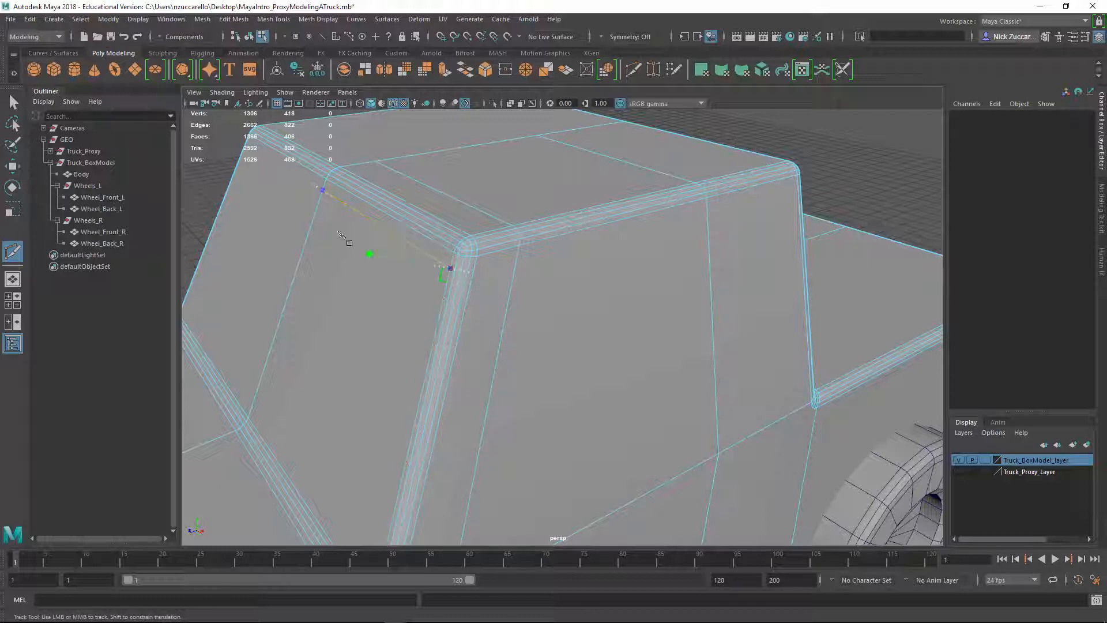
Adjust the windshield cut's end point on the left front pillar edge and commit the cut
{"action": "left_click_drag", "start_coordinate": [377, 261], "coordinate": [411, 250], "text": "alt"}
{"action": "scroll", "coordinate": [403, 248], "scroll_direction": "up", "scroll_amount": 3}
{"action": "left_click_drag", "start_coordinate": [219, 224], "coordinate": [309, 220], "text": "alt"}
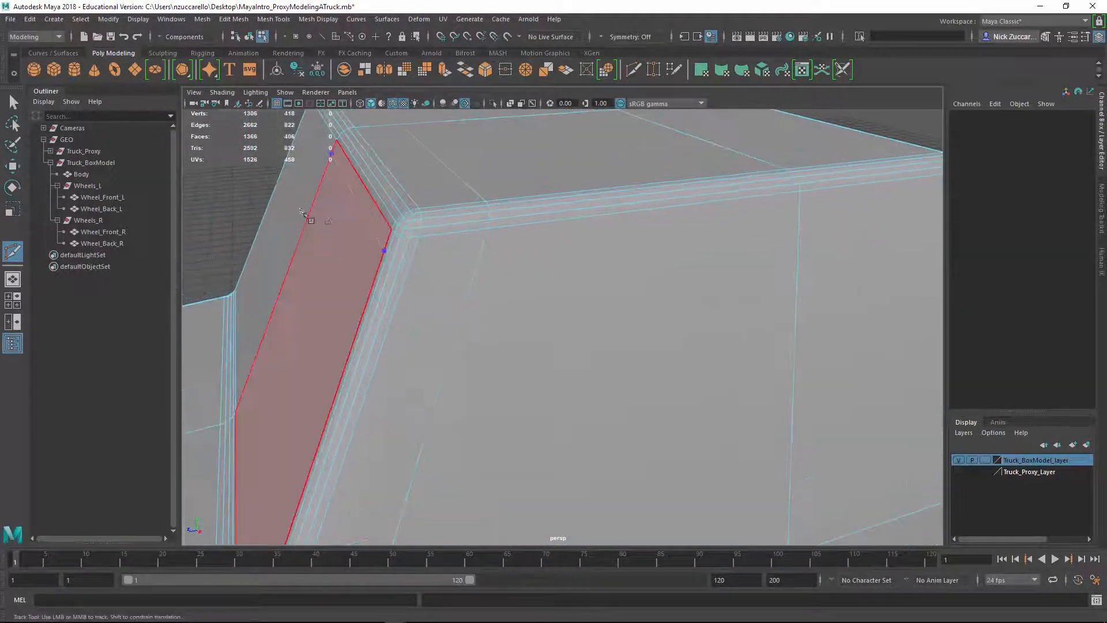
{"action": "scroll", "coordinate": [319, 229], "scroll_direction": "up", "scroll_amount": 2}
{"action": "left_click_drag", "start_coordinate": [314, 275], "coordinate": [366, 282], "text": "alt"}
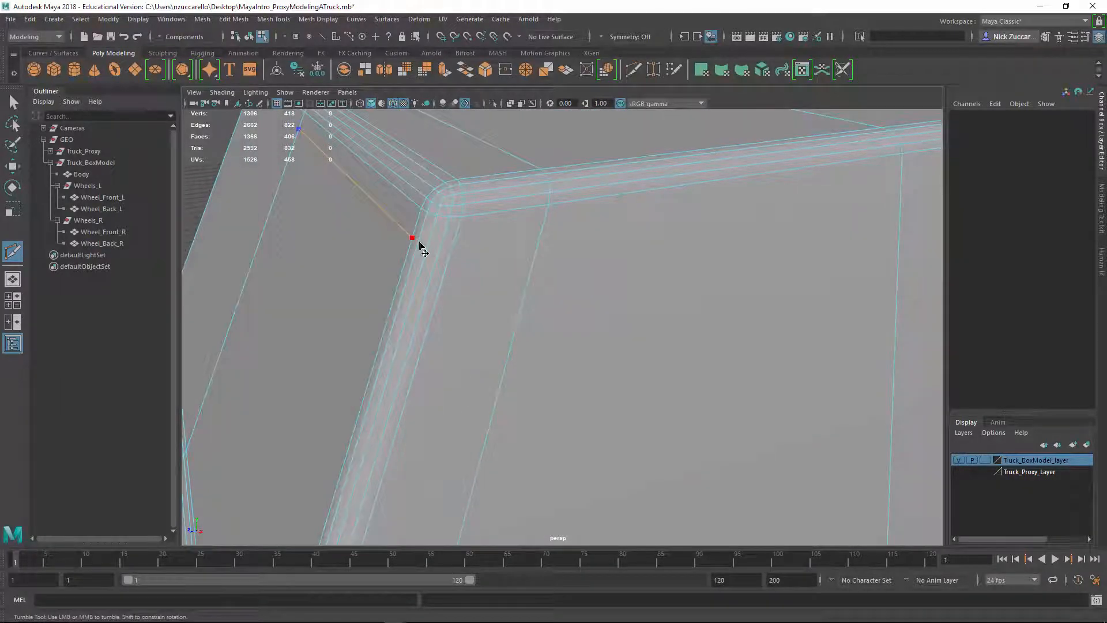
{"action": "left_click_drag", "start_coordinate": [411, 251], "coordinate": [421, 258], "text": "alt"}
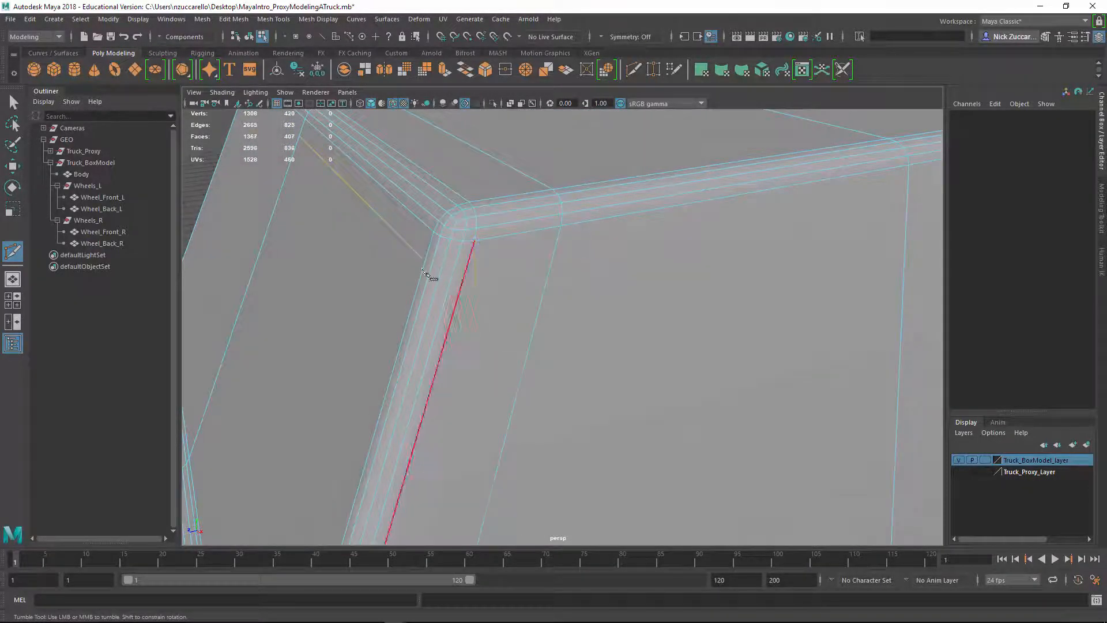
{"action": "right_click", "coordinate": [424, 297]}
Start a cut at the windshield cut's end vertex and continue it across the left front pillar's bevel edges
{"action": "mouse_move", "coordinate": [489, 300]}
{"action": "left_mouse_down", "text": "alt"}
{"action": "mouse_move", "coordinate": [501, 306]}
{"action": "mouse_move", "coordinate": [477, 314]}
{"action": "left_mouse_up", "text": "alt"}
{"action": "scroll", "coordinate": [475, 311], "scroll_direction": "up", "scroll_amount": 1}
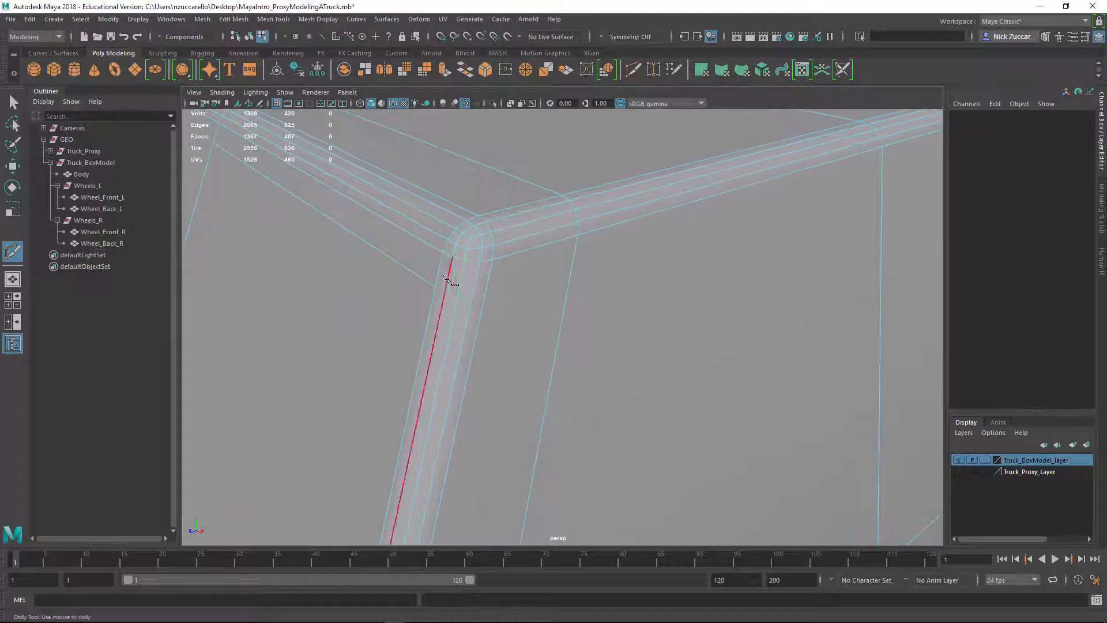
{"action": "left_click", "coordinate": [439, 293]}
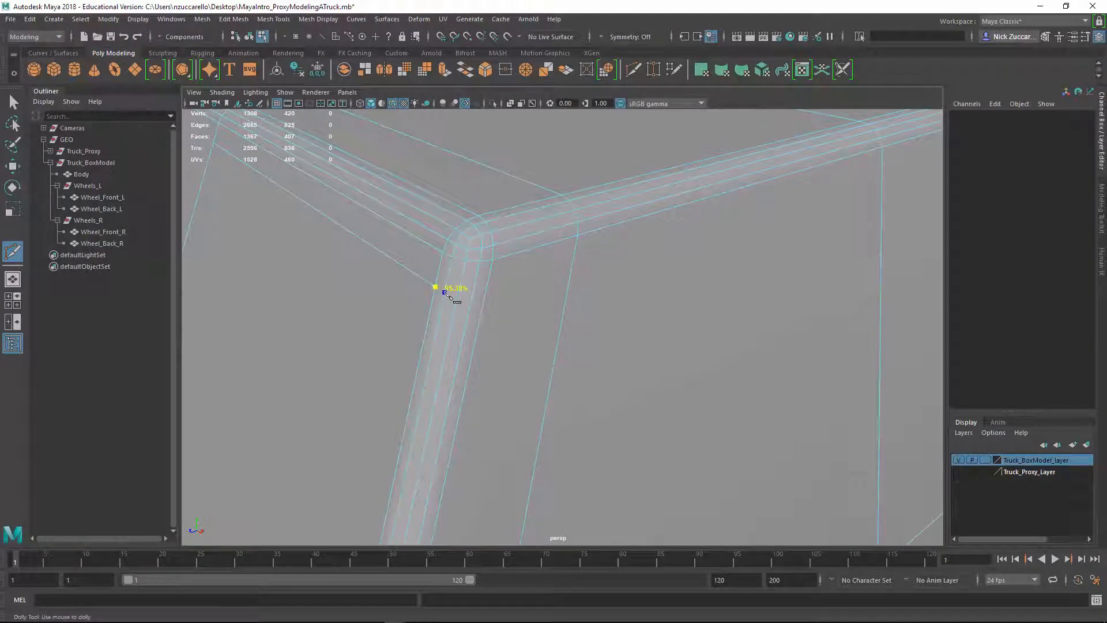
{"action": "left_click", "coordinate": [468, 299]}
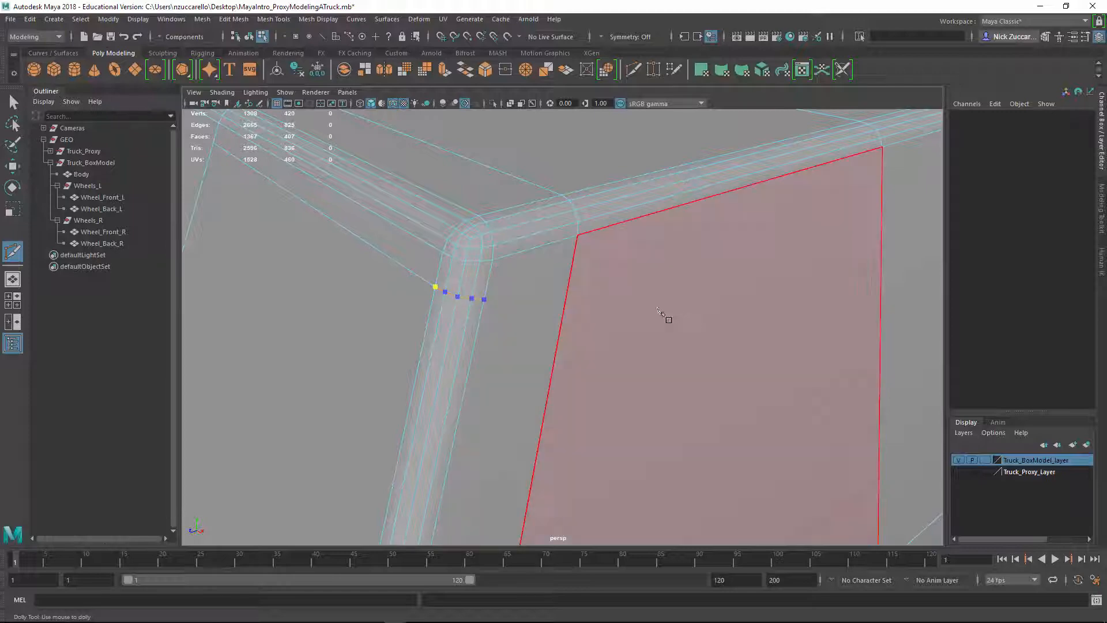
Continue the cut from the left front pillar across the cab side above the window to the rear pillar's edge and commit it
{"action": "right_click_drag", "start_coordinate": [663, 313], "coordinate": [580, 314], "text": "alt"}
{"action": "left_click_drag", "start_coordinate": [586, 302], "coordinate": [620, 311], "text": "alt"}
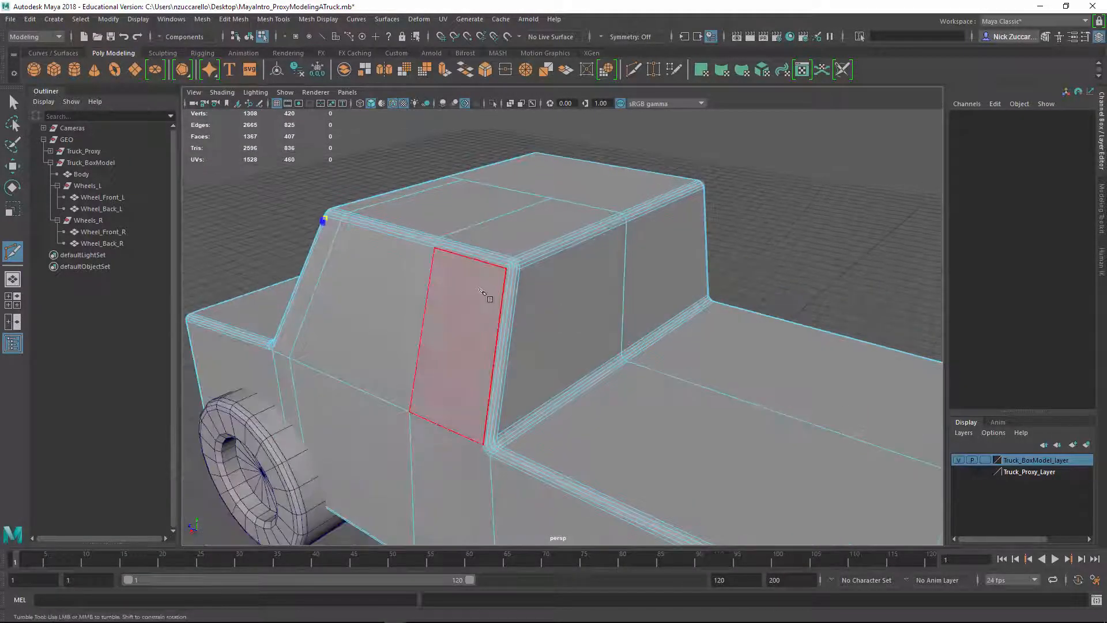
{"action": "left_click", "coordinate": [507, 277], "text": "shift"}
{"action": "left_click_drag", "start_coordinate": [506, 284], "coordinate": [597, 322], "text": "alt"}
{"action": "right_click_drag", "start_coordinate": [597, 323], "coordinate": [617, 345], "text": "alt"}
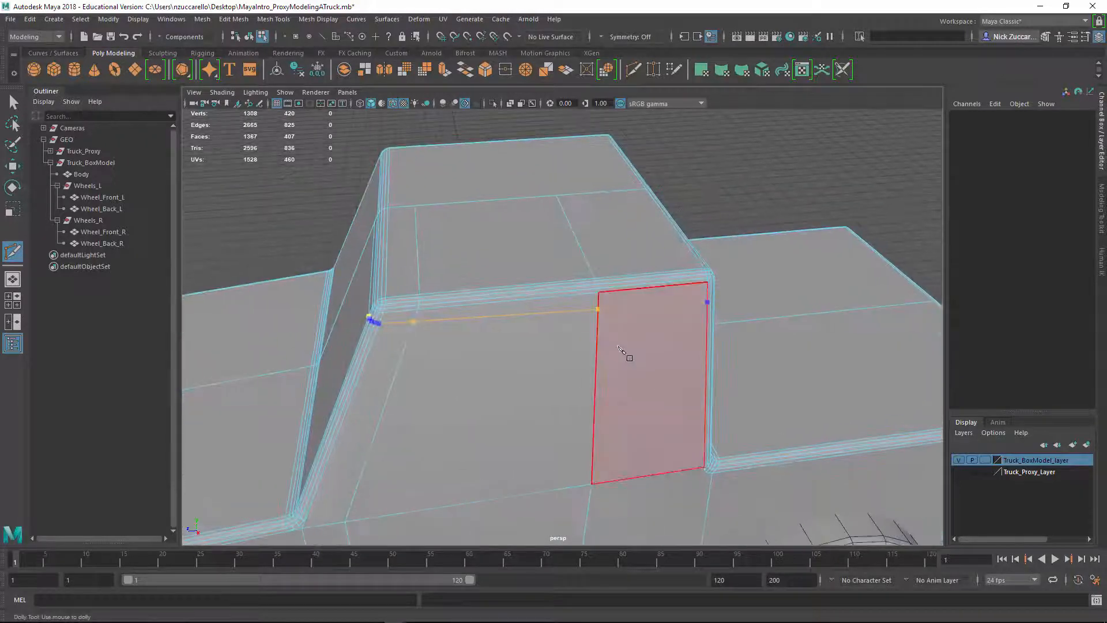
{"action": "key", "text": "ctrl+z"}
{"action": "left_click_drag", "start_coordinate": [640, 373], "coordinate": [543, 326], "text": "alt"}
{"action": "right_click_drag", "start_coordinate": [544, 326], "coordinate": [598, 290], "text": "alt"}
{"action": "middle_click_drag", "start_coordinate": [598, 290], "coordinate": [609, 289], "text": "alt"}
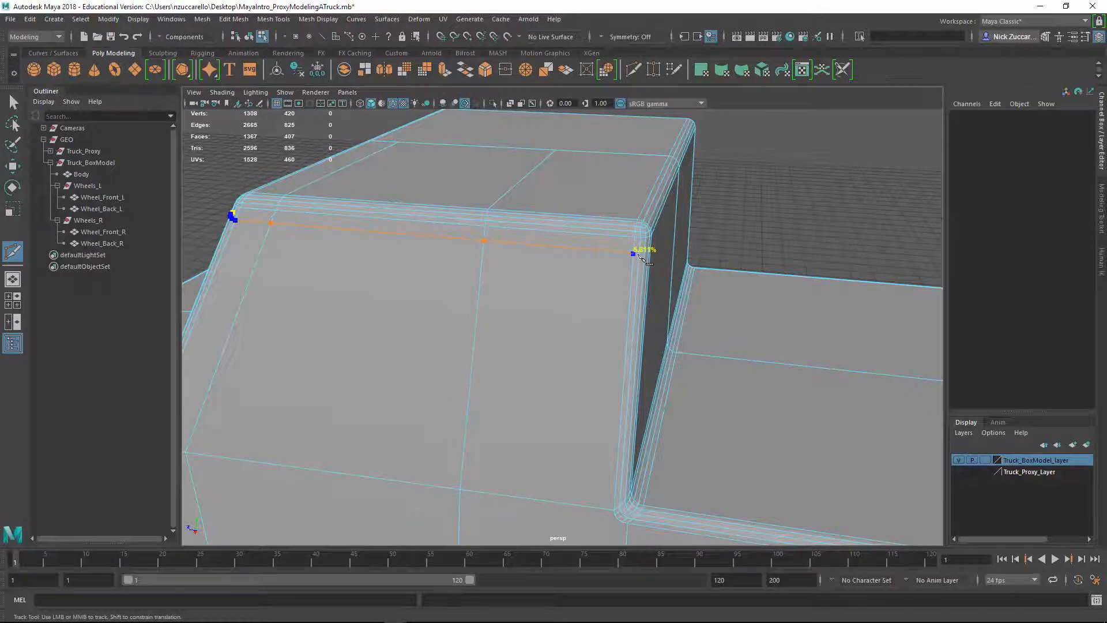
{"action": "right_click", "coordinate": [639, 279]}
Leave the Multi-Cut tool and select the left side window face together with the left windshield face
{"action": "right_click_drag", "start_coordinate": [669, 352], "coordinate": [610, 321], "text": "alt"}
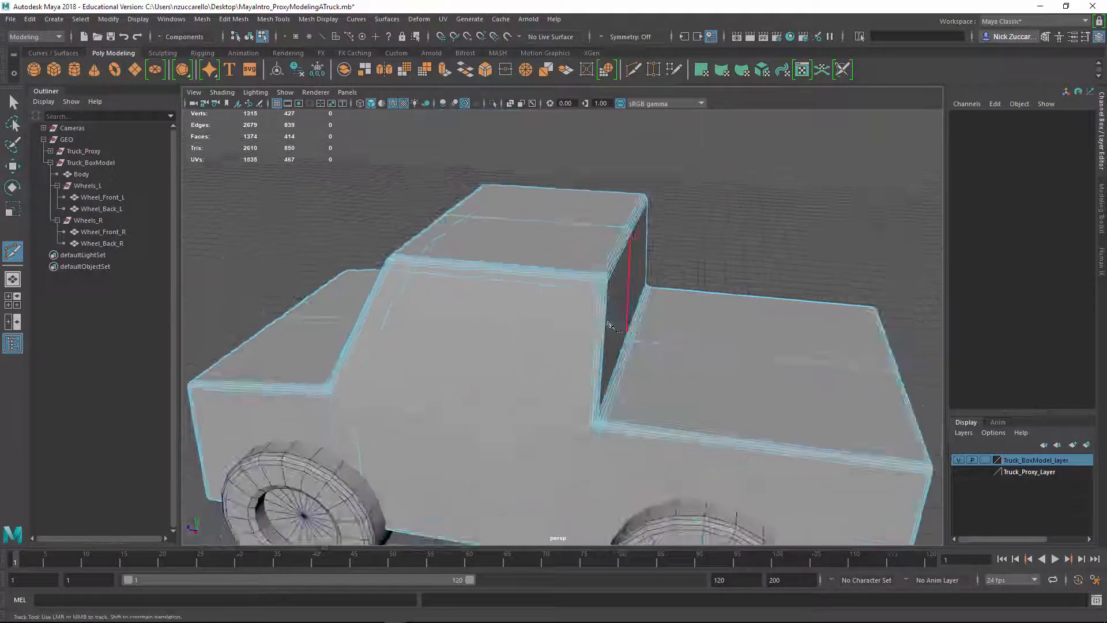
{"action": "left_click_drag", "start_coordinate": [610, 321], "coordinate": [628, 368], "text": "alt"}
{"action": "right_click_drag", "start_coordinate": [718, 372], "coordinate": [558, 368], "text": "alt"}
{"action": "left_click_drag", "start_coordinate": [558, 369], "coordinate": [499, 371], "text": "alt"}
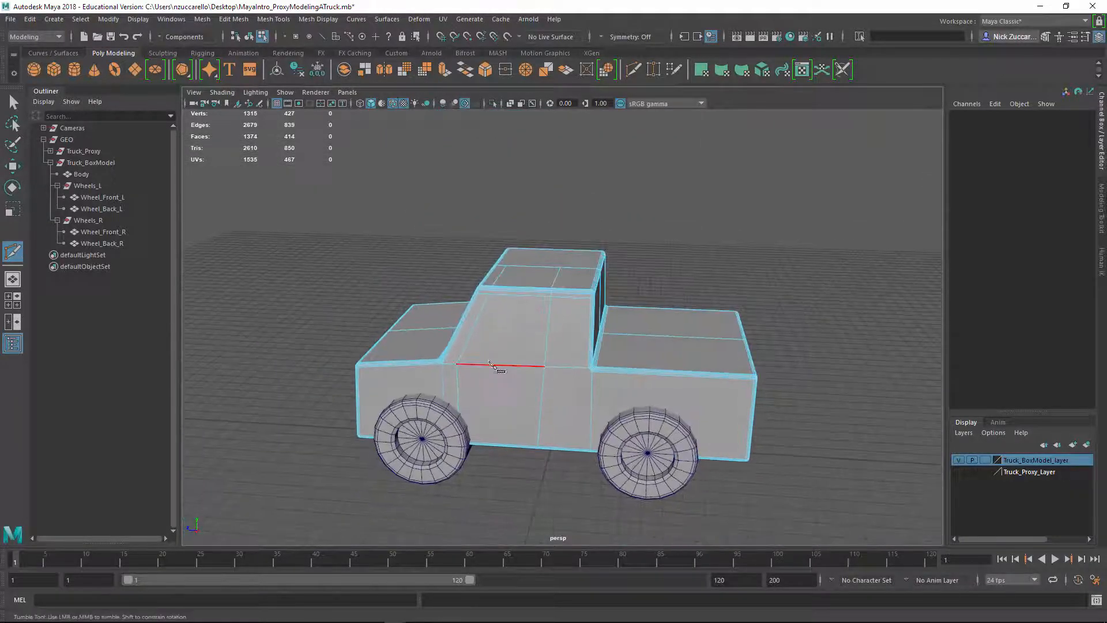
{"action": "right_click_drag", "start_coordinate": [499, 371], "coordinate": [565, 428], "text": "alt"}
{"action": "left_click_drag", "start_coordinate": [565, 428], "coordinate": [621, 445], "text": "alt"}
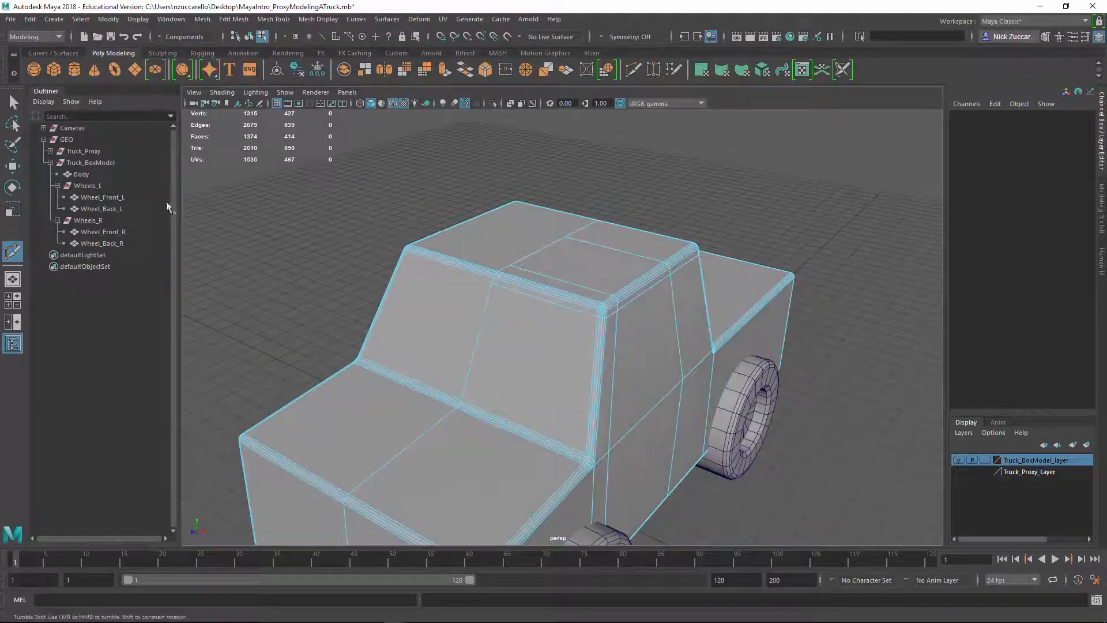
{"action": "left_click", "coordinate": [12, 103]}
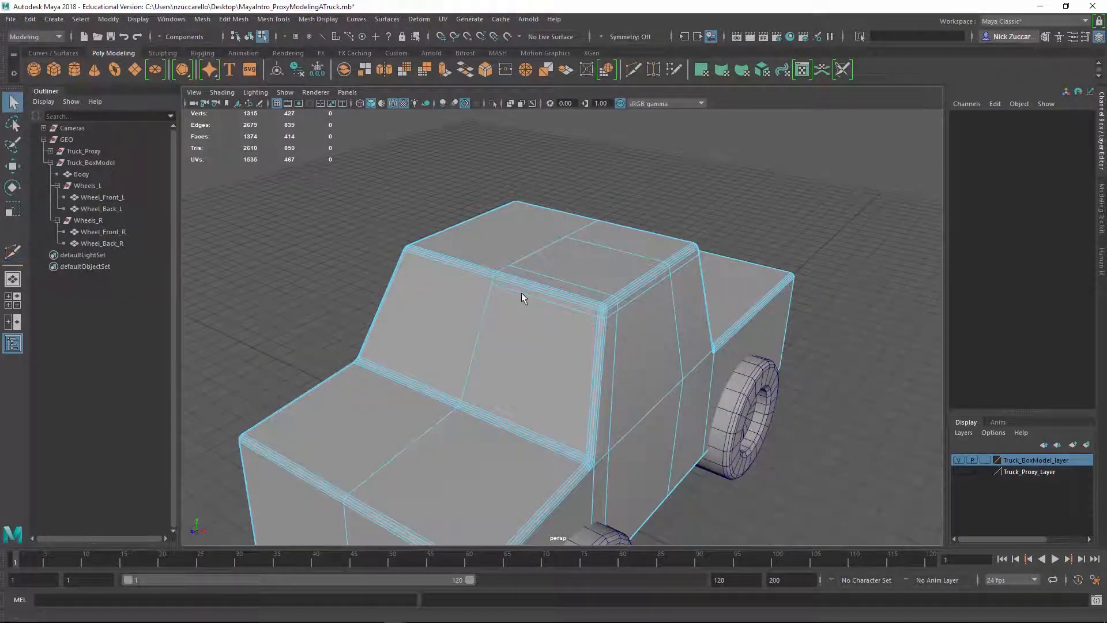
{"action": "left_click_drag", "start_coordinate": [766, 359], "coordinate": [576, 344], "text": "alt"}
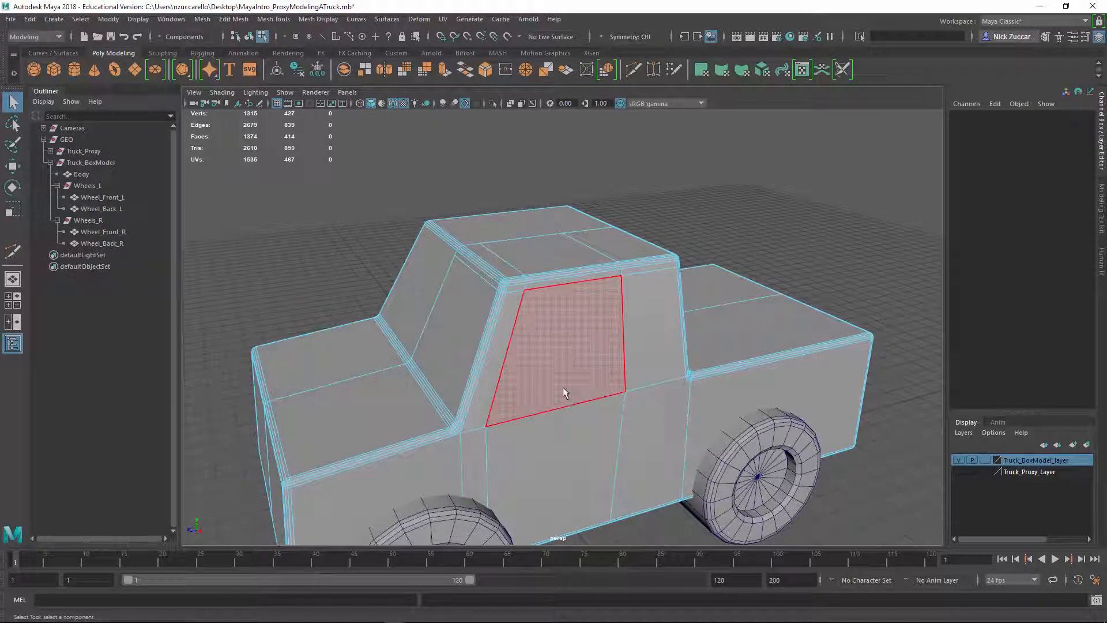
{"action": "left_click", "coordinate": [567, 347]}
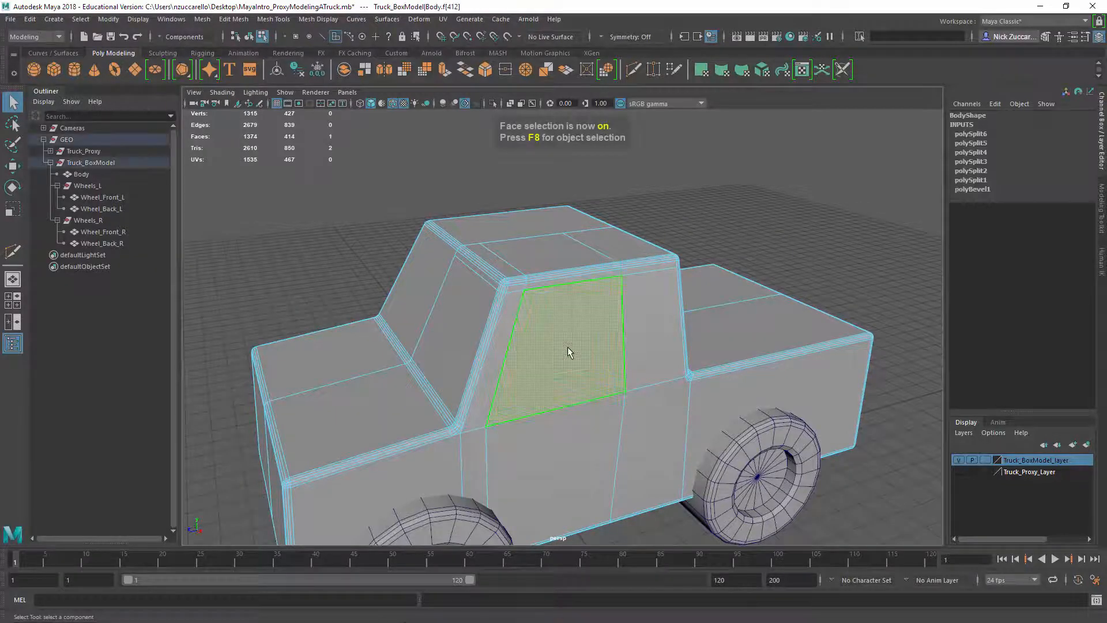
{"action": "right_click", "coordinate": [568, 347]}
{"action": "left_click", "coordinate": [568, 310]}
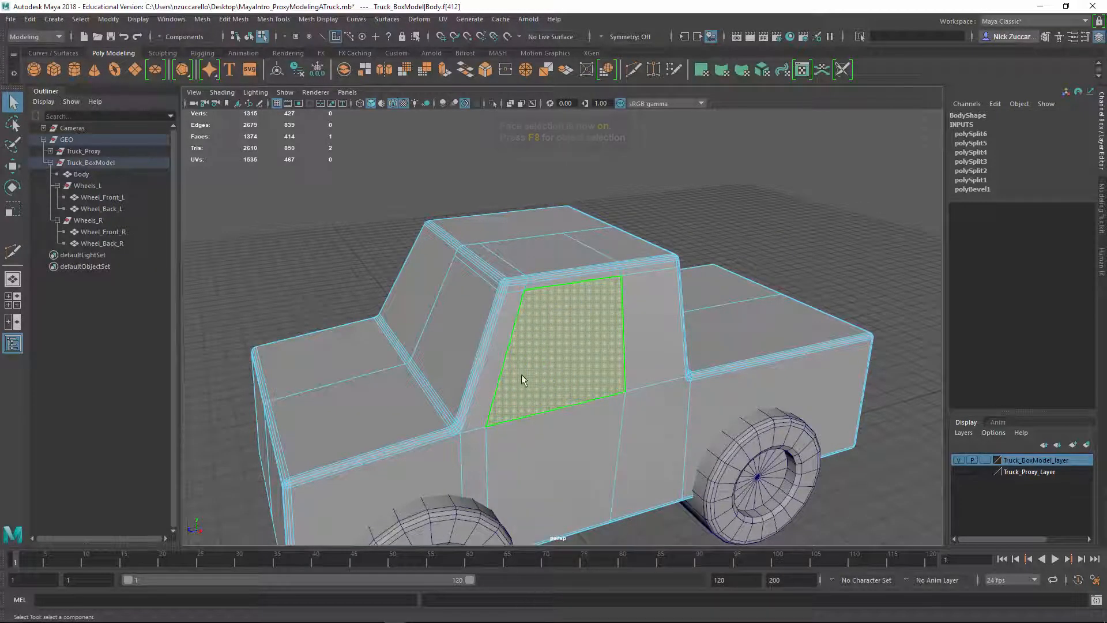
{"action": "left_click", "coordinate": [446, 347], "text": "shift"}
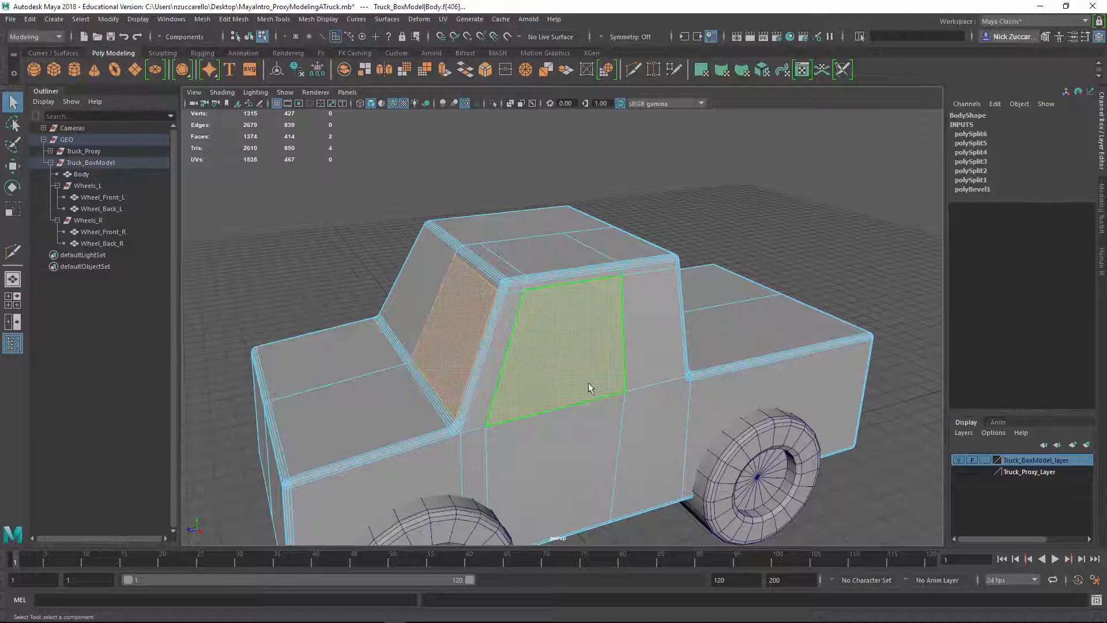
Extrude the selected window and windshield faces inward by adjusting the thickness, and return to object selection
{"action": "right_click_drag", "start_coordinate": [537, 368], "coordinate": [545, 382], "text": "shift"}
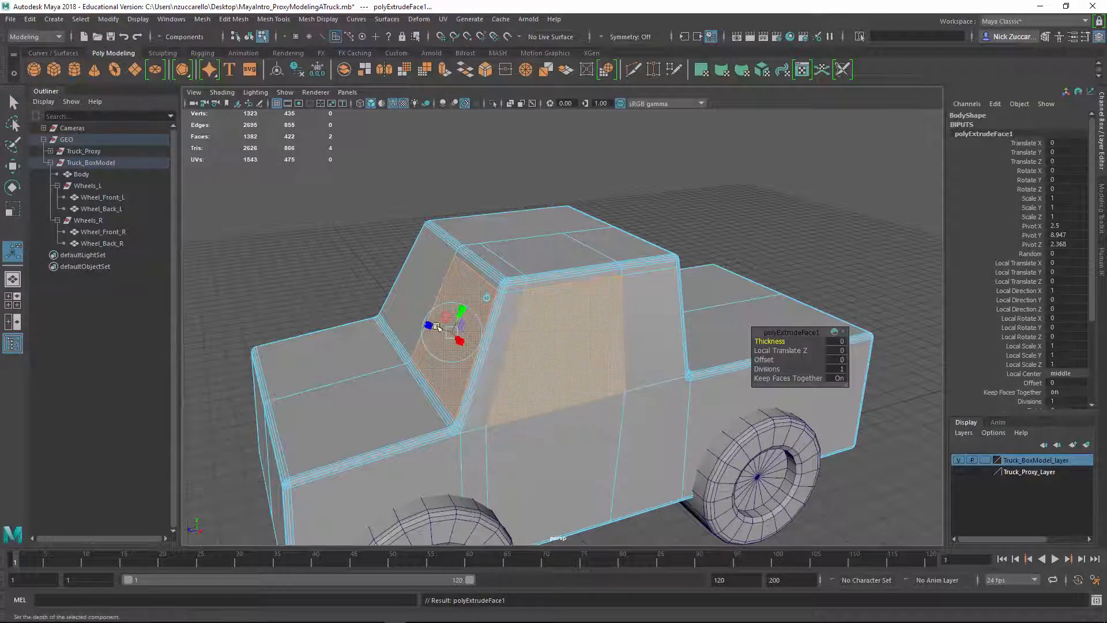
{"action": "scroll", "coordinate": [368, 323], "scroll_direction": "up", "scroll_amount": 4}
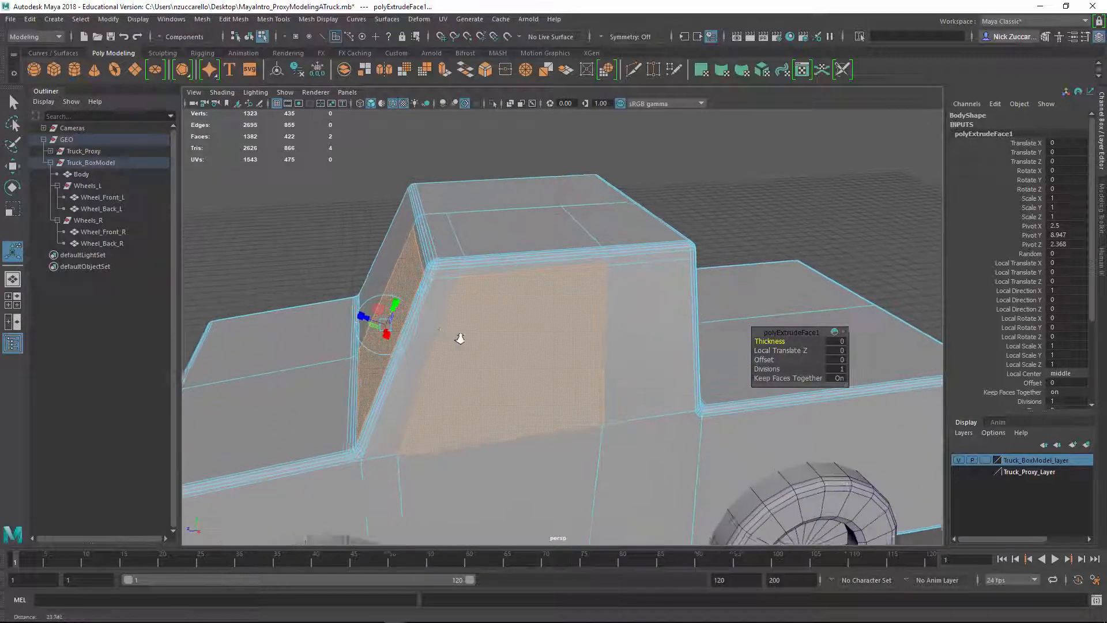
{"action": "left_click_drag", "start_coordinate": [364, 319], "coordinate": [370, 322]}
{"action": "key", "text": "ctrl+z"}
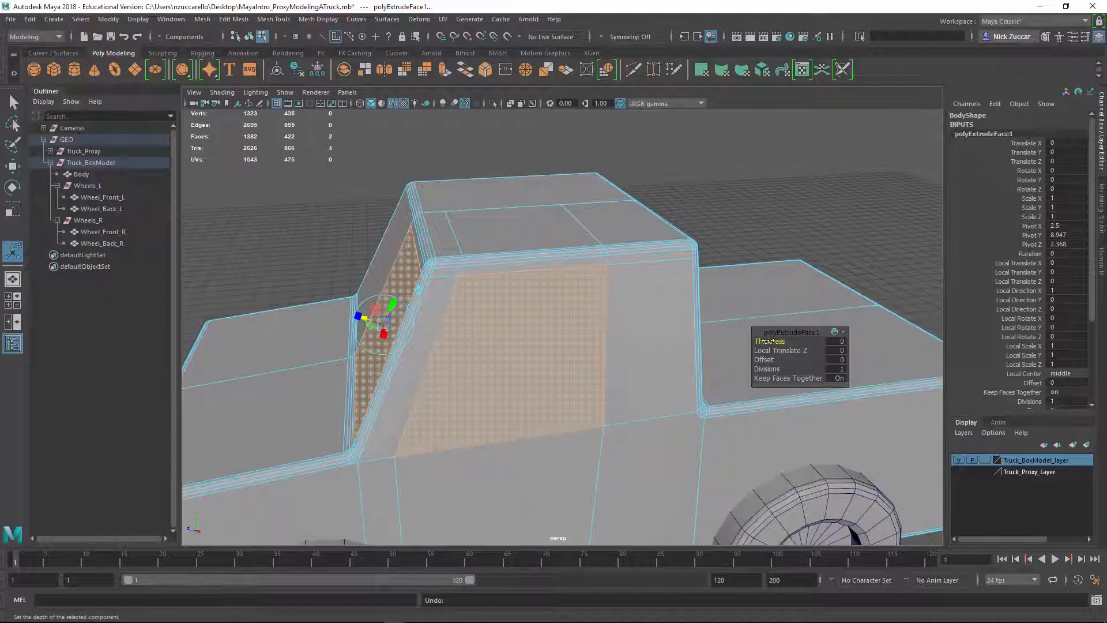
{"action": "left_click_drag", "start_coordinate": [770, 341], "coordinate": [573, 252]}
{"action": "right_click_drag", "start_coordinate": [573, 252], "coordinate": [523, 258], "text": "alt"}
{"action": "key", "text": "F8"}
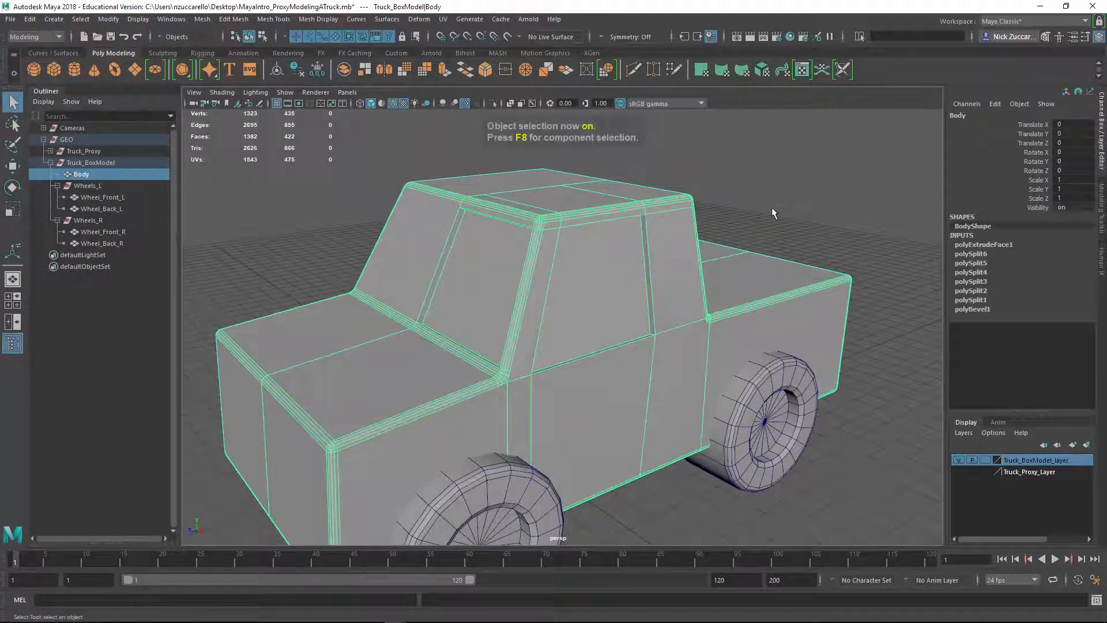
Delete the construction history of the truck body
{"action": "left_click_drag", "start_coordinate": [807, 277], "coordinate": [764, 261], "text": "alt"}
{"action": "middle_click_drag", "start_coordinate": [792, 317], "coordinate": [758, 259], "text": "alt"}
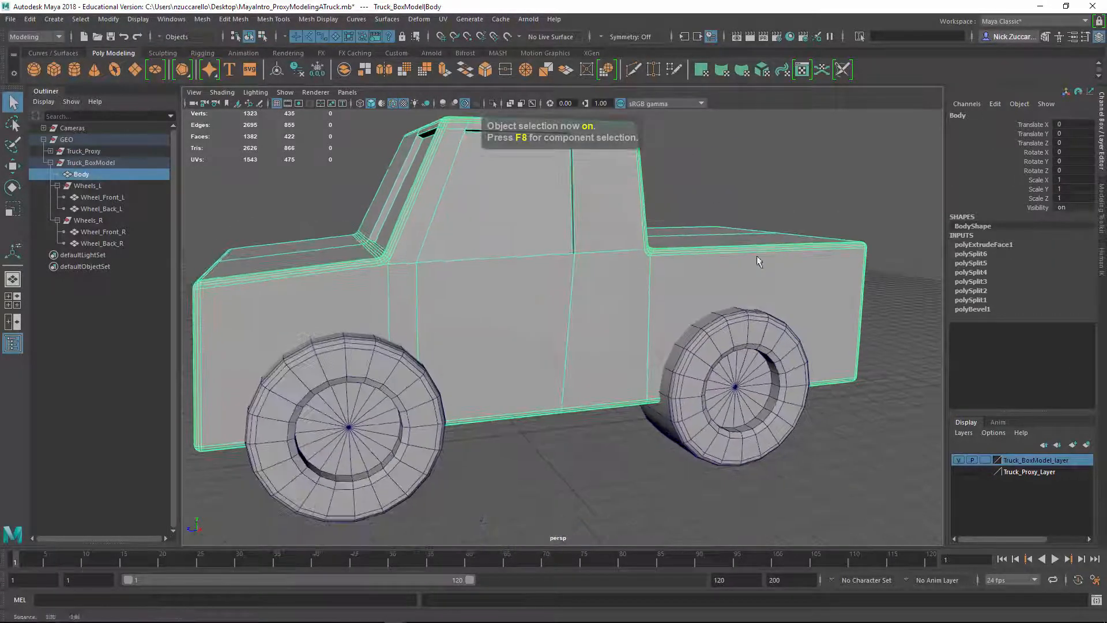
{"action": "left_click_drag", "start_coordinate": [732, 263], "coordinate": [832, 314], "text": "alt"}
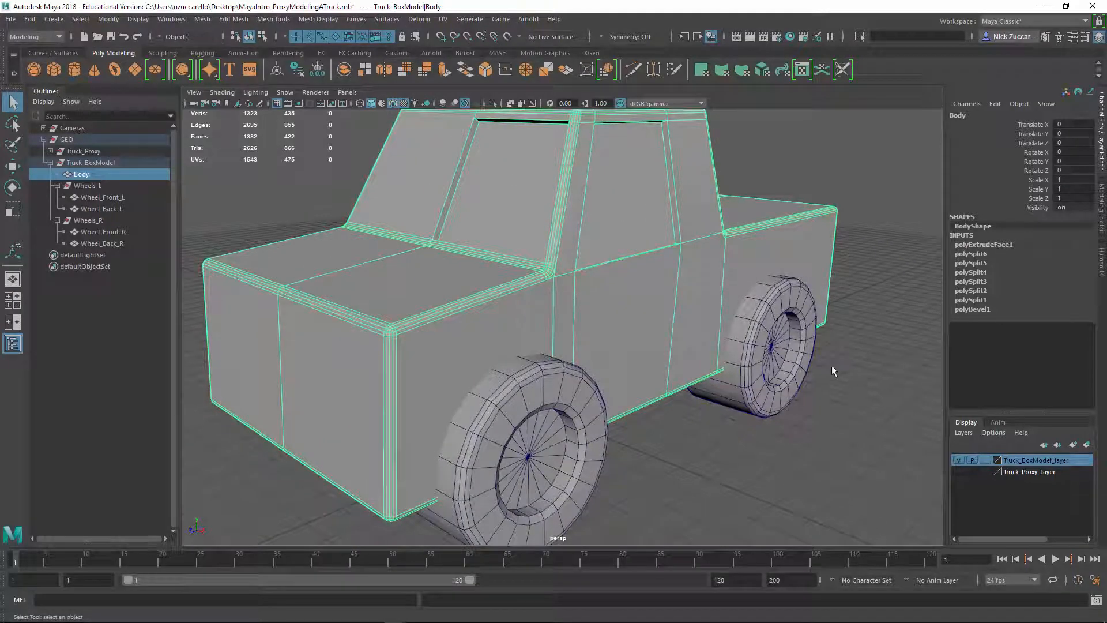
{"action": "left_click", "coordinate": [29, 19]}
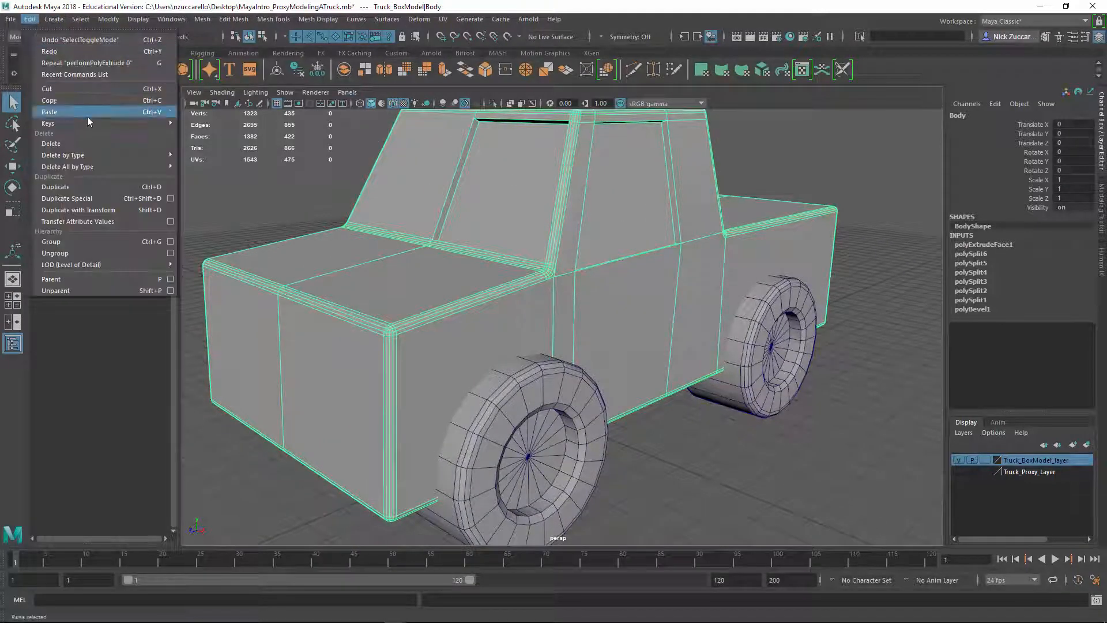
{"action": "mouse_move", "coordinate": [113, 152]}
{"action": "scroll", "coordinate": [822, 329], "scroll_direction": "down", "scroll_amount": 5}
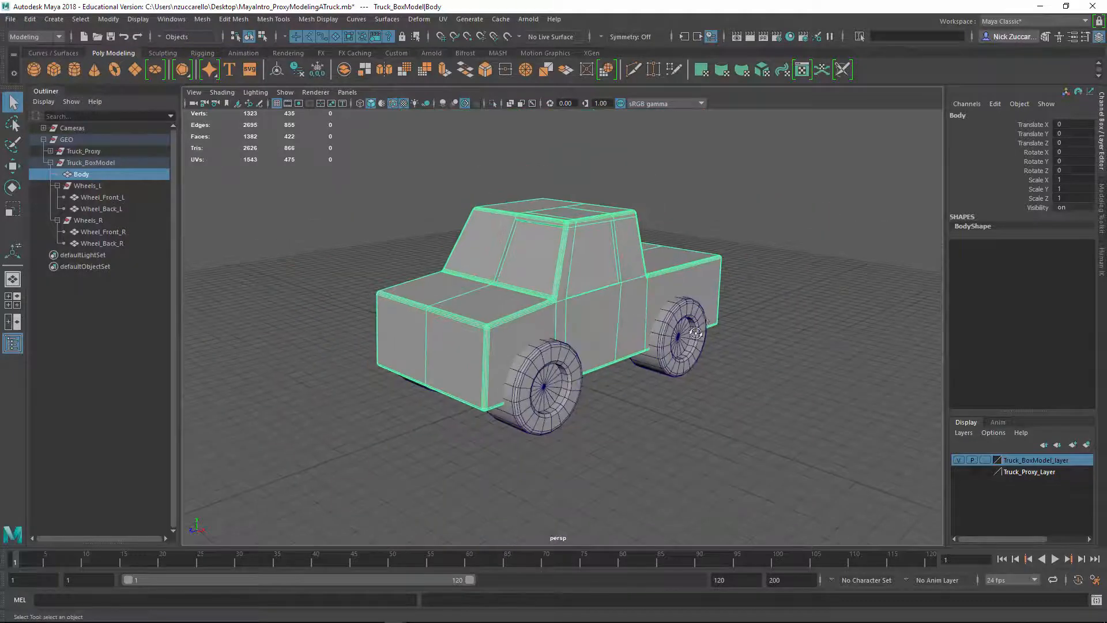
Open the Mirror options for the truck body and check the body's orientation against the world axes
{"action": "left_click", "coordinate": [407, 154]}
{"action": "scroll", "coordinate": [512, 264], "scroll_direction": "up", "scroll_amount": 4}
{"action": "left_click", "coordinate": [512, 267]}
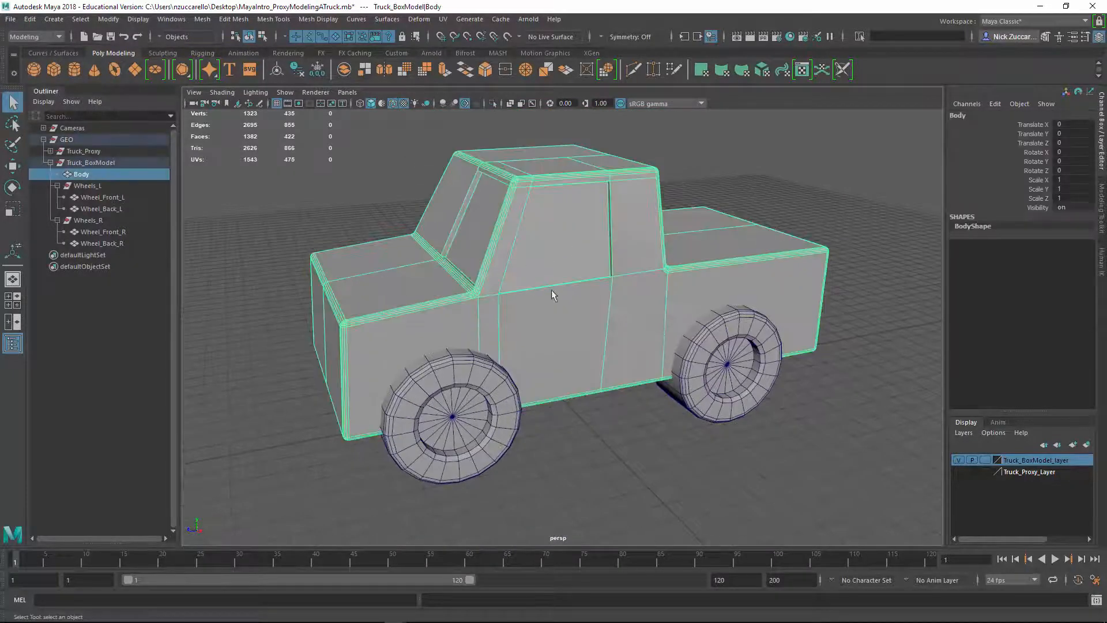
{"action": "left_click_drag", "start_coordinate": [626, 288], "coordinate": [600, 322], "text": "alt"}
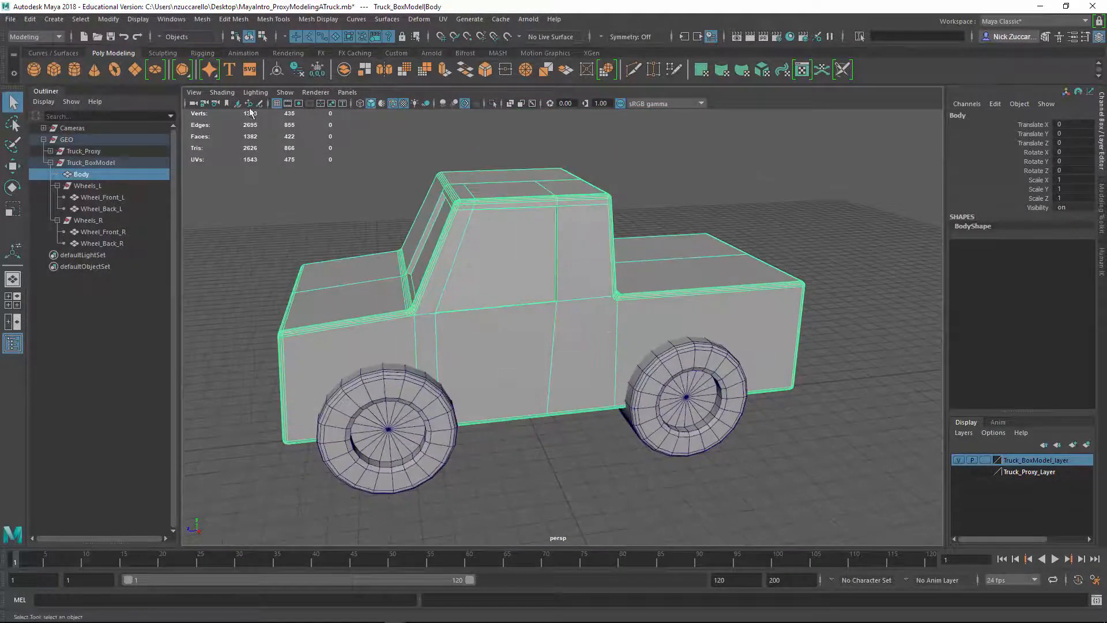
{"action": "left_click", "coordinate": [202, 19]}
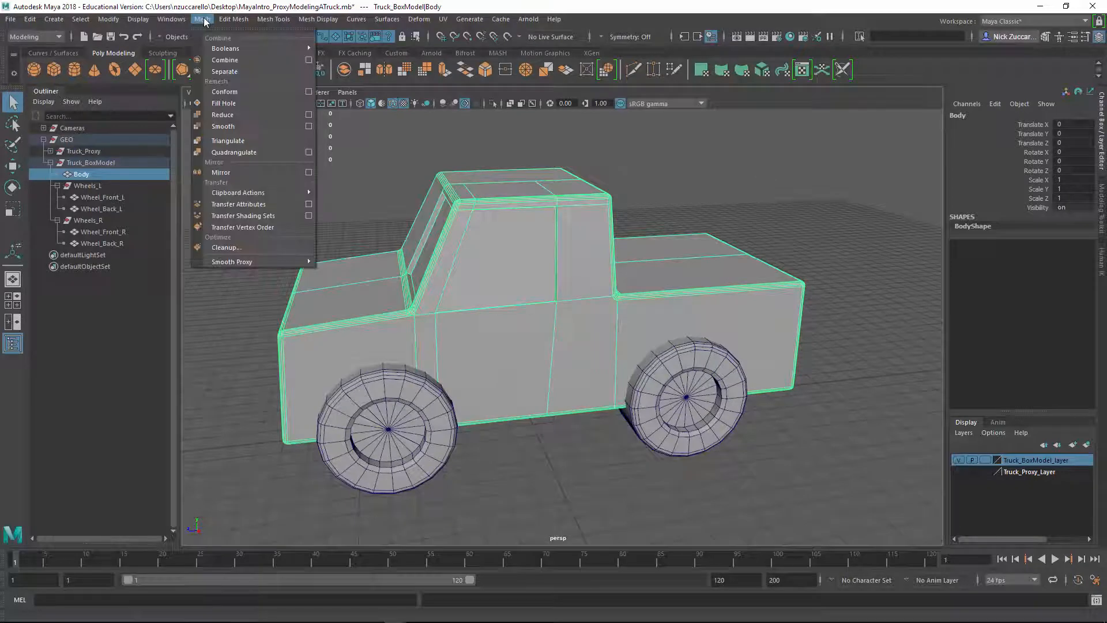
{"action": "left_click", "coordinate": [309, 172]}
{"action": "left_click_drag", "start_coordinate": [294, 241], "coordinate": [843, 247]}
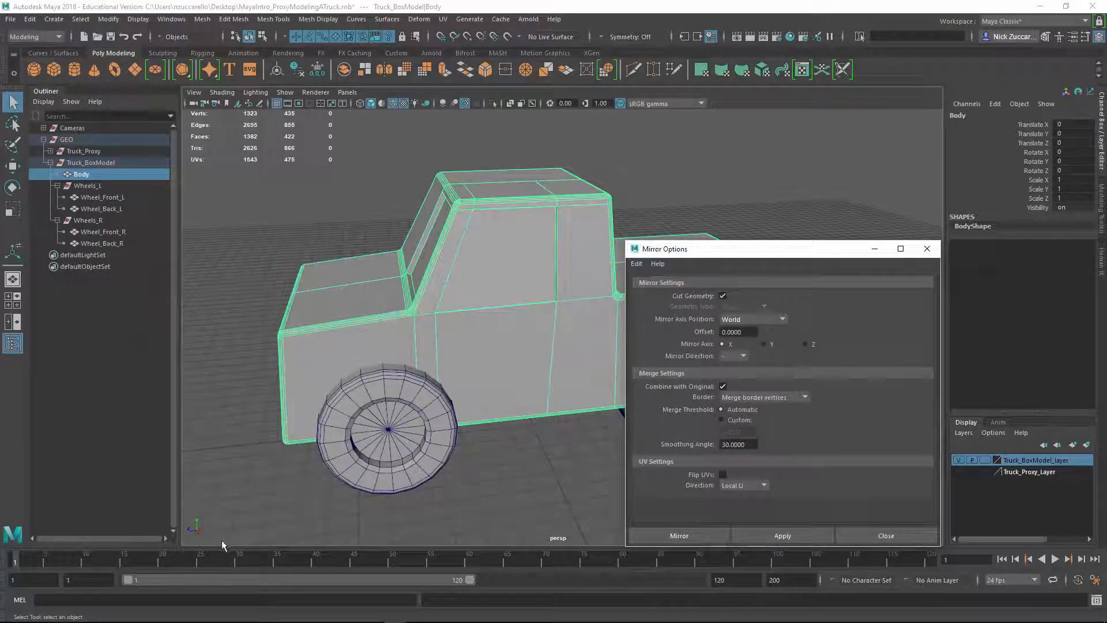
{"action": "left_click_drag", "start_coordinate": [222, 545], "coordinate": [550, 265], "text": "alt"}
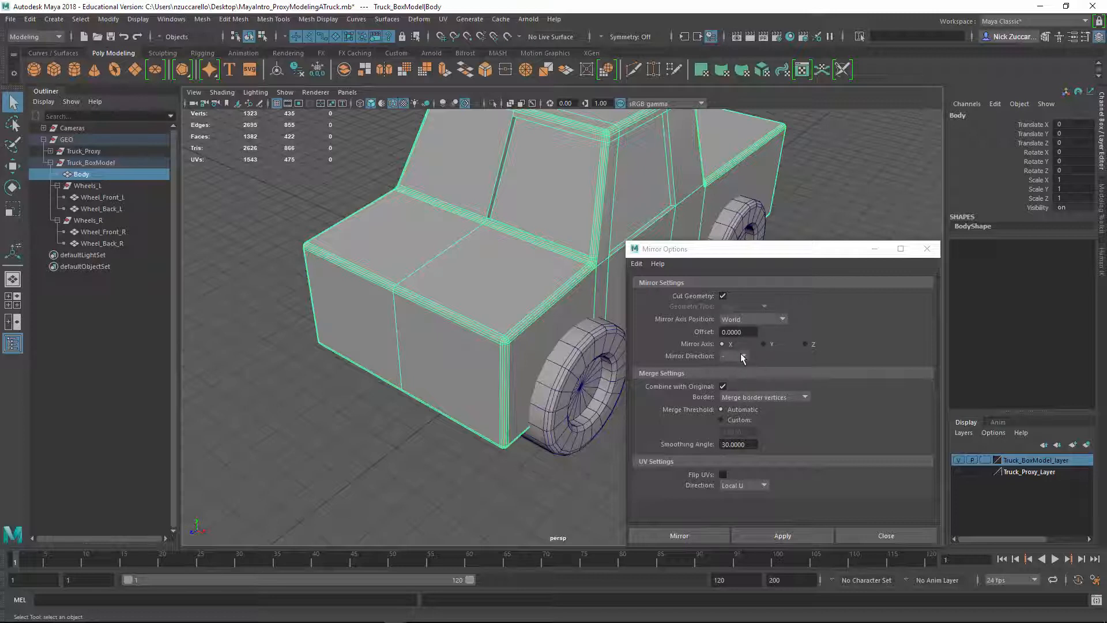
Mirror the truck body across the world X axis with merged border vertices, and switch the merge threshold option to Custom at 0.0010
{"action": "left_click", "coordinate": [795, 538]}
{"action": "left_click", "coordinate": [421, 478]}
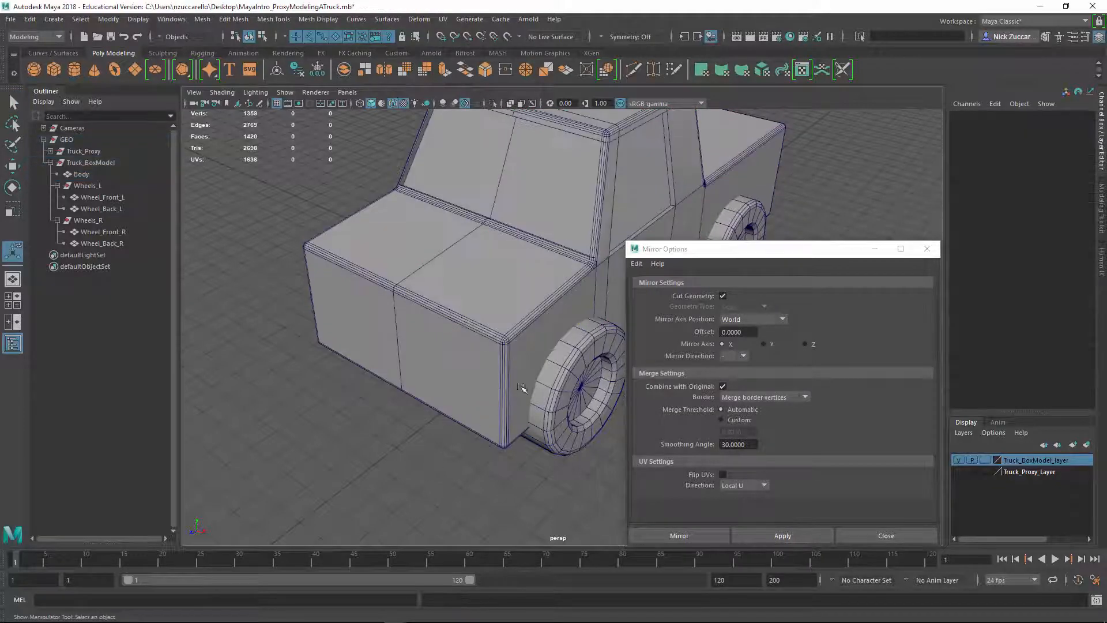
{"action": "left_click_drag", "start_coordinate": [521, 387], "coordinate": [697, 410], "text": "alt"}
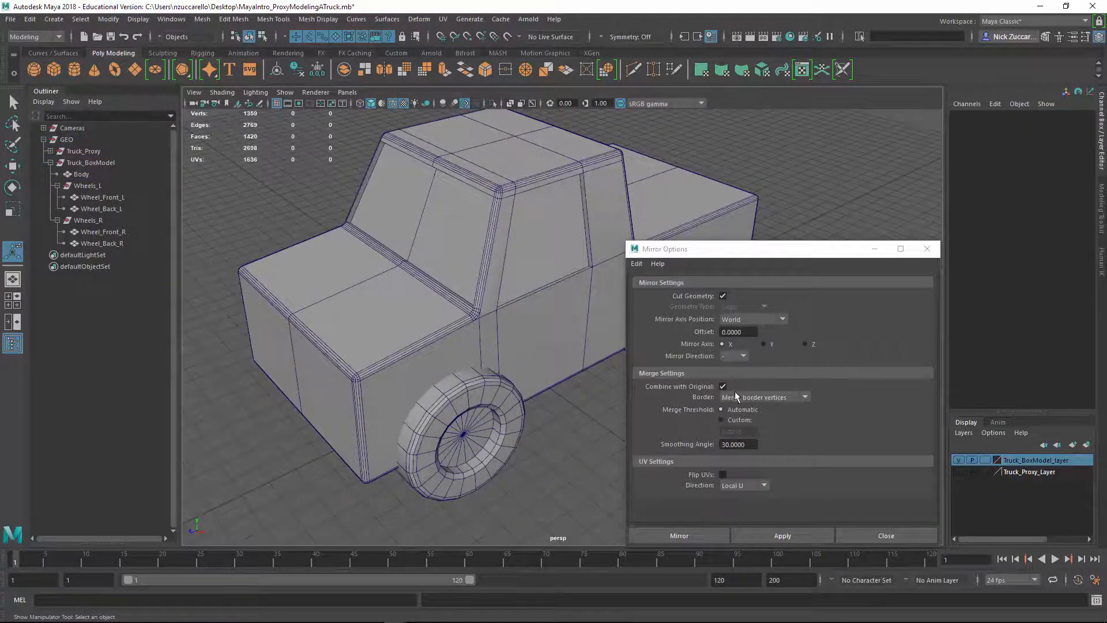
{"action": "left_click", "coordinate": [722, 419]}
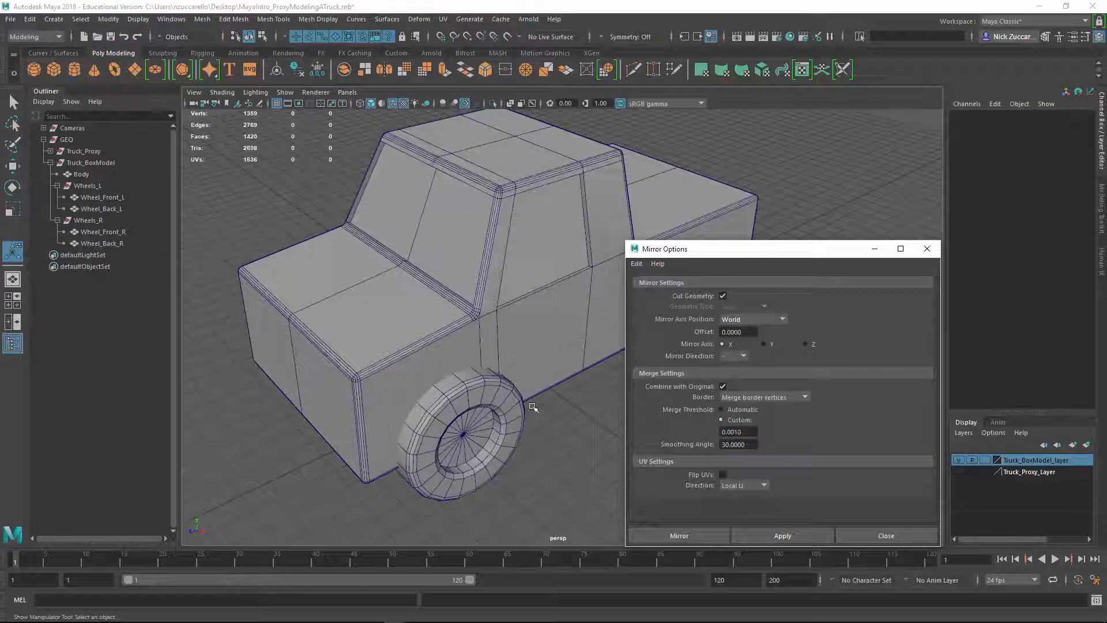
Select both faces of the cab's rear window in face selection mode
{"action": "left_click_drag", "start_coordinate": [562, 329], "coordinate": [507, 347], "text": "alt"}
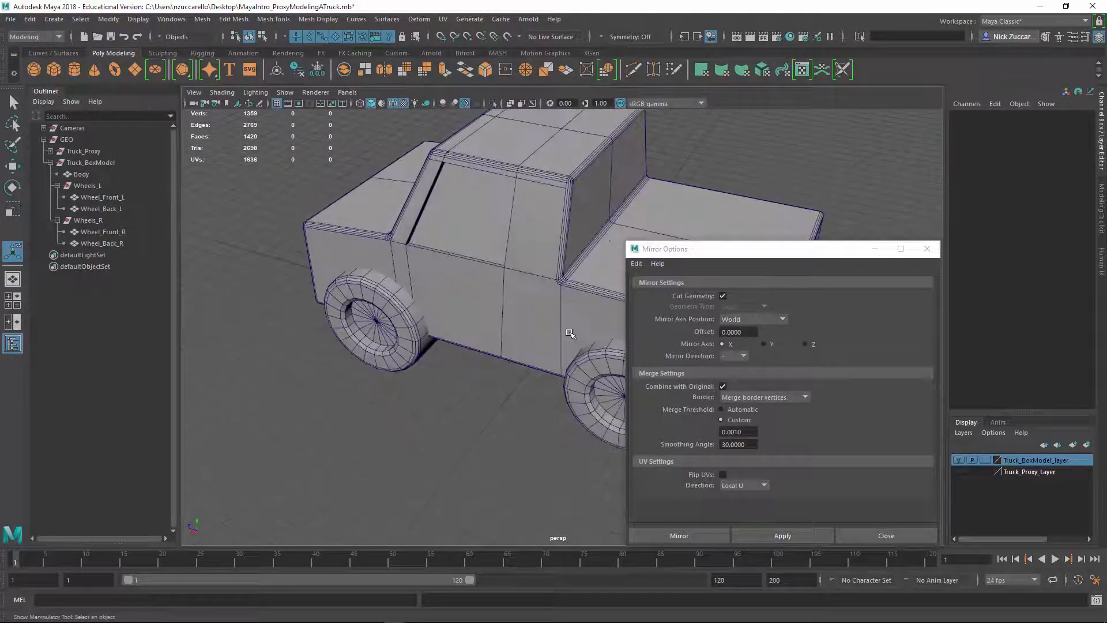
{"action": "middle_click_drag", "start_coordinate": [562, 345], "coordinate": [449, 378], "text": "alt"}
{"action": "right_click_drag", "start_coordinate": [450, 378], "coordinate": [447, 327], "text": "alt"}
{"action": "left_click_drag", "start_coordinate": [501, 364], "coordinate": [502, 360], "text": "alt"}
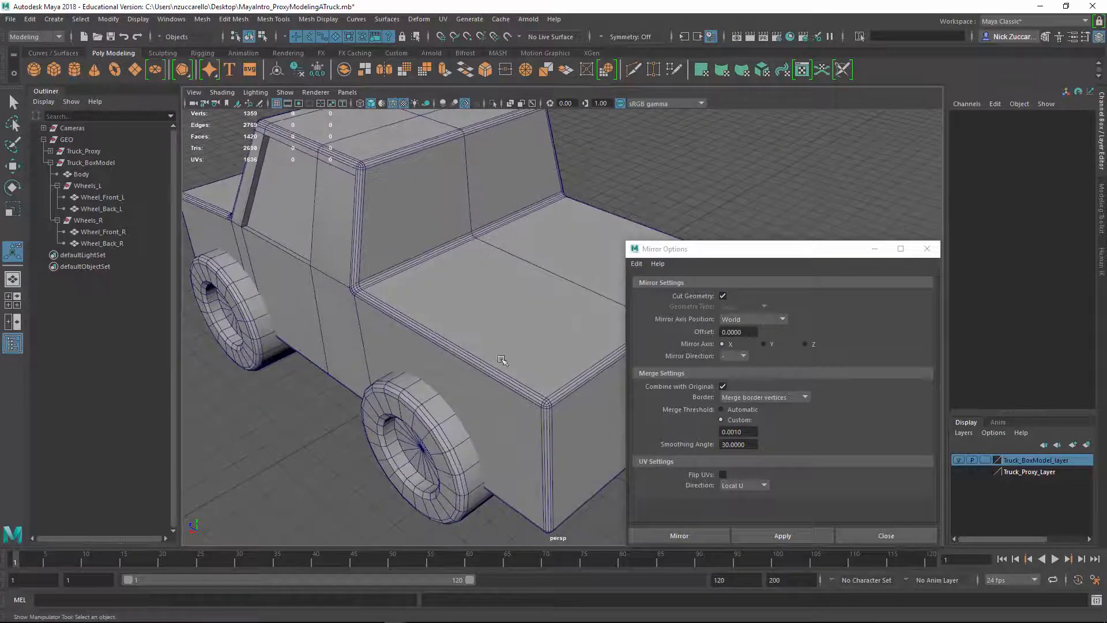
{"action": "key", "text": "F11"}
{"action": "left_click", "coordinate": [414, 223]}
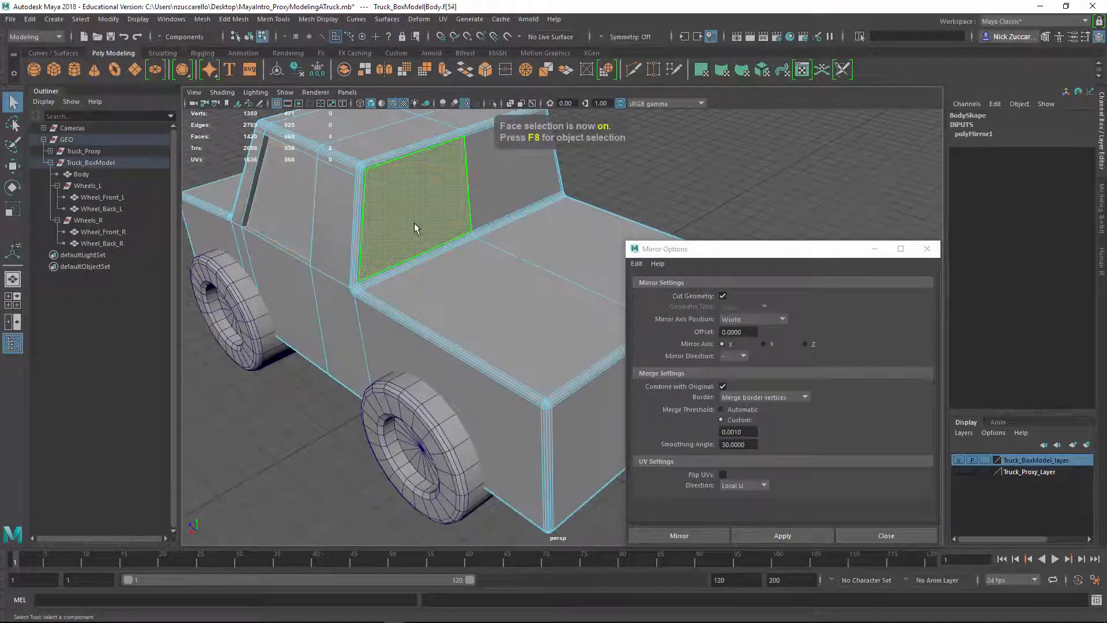
{"action": "left_click", "coordinate": [498, 200], "text": "shift"}
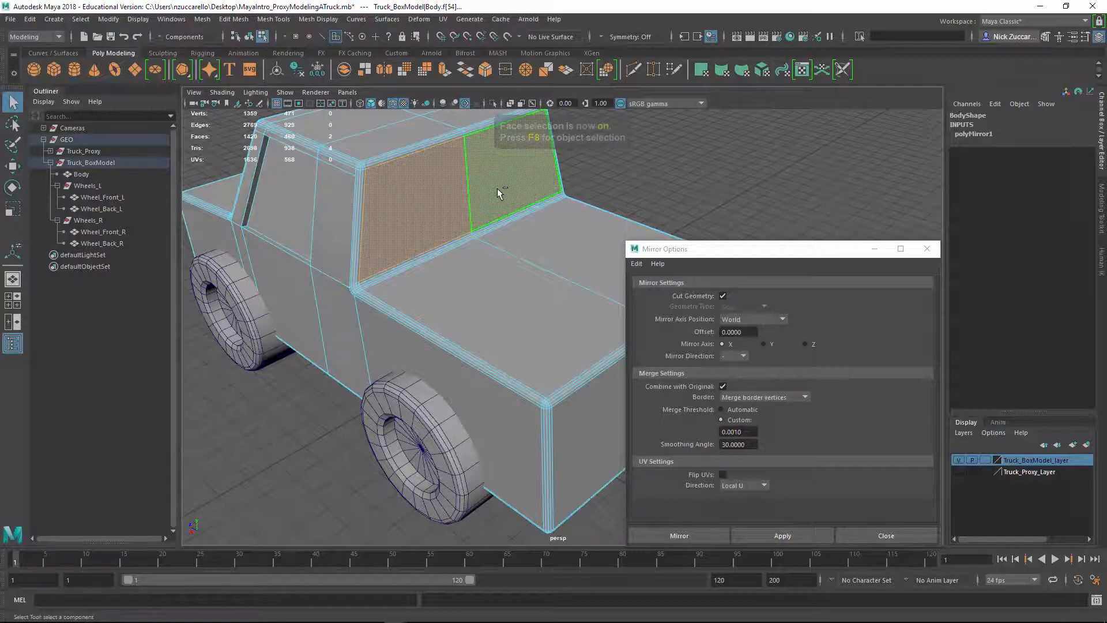
Extrude the selected rear window faces slightly inward, to a local Z translation of about -0.103
{"action": "left_click_drag", "start_coordinate": [498, 199], "coordinate": [490, 242], "text": "alt"}
{"action": "right_click_drag", "start_coordinate": [444, 243], "coordinate": [444, 274], "text": "shift"}
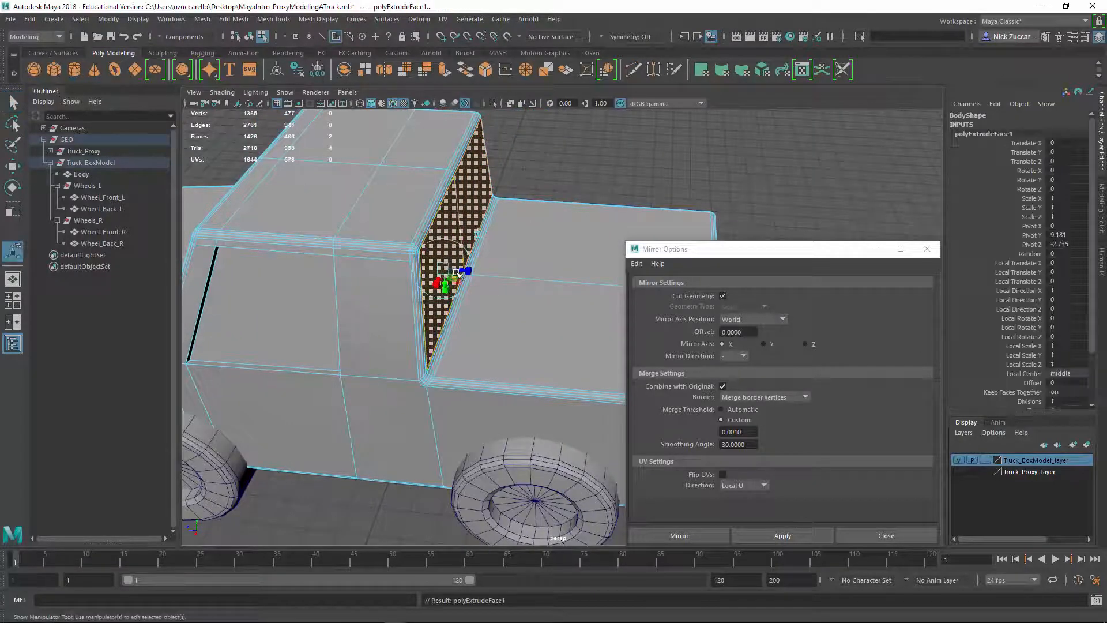
{"action": "left_click_drag", "start_coordinate": [465, 273], "coordinate": [420, 254]}
{"action": "key", "text": "ctrl+z"}
{"action": "scroll", "coordinate": [470, 254], "scroll_direction": "up", "scroll_amount": 3}
{"action": "left_click_drag", "start_coordinate": [588, 323], "coordinate": [516, 335], "text": "alt"}
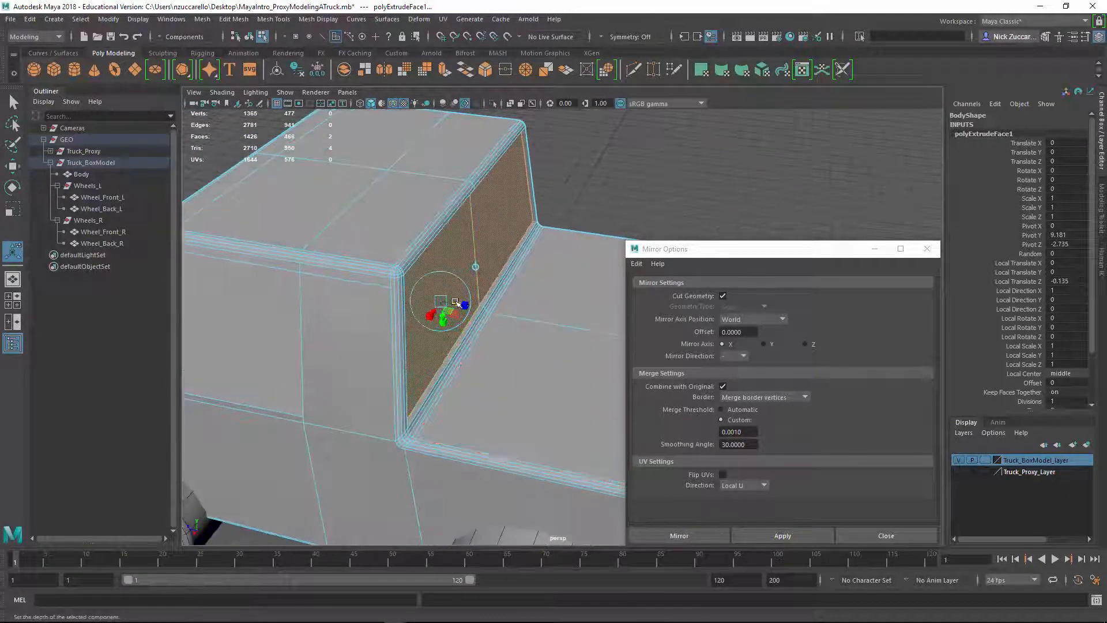
{"action": "left_click_drag", "start_coordinate": [458, 304], "coordinate": [460, 305]}
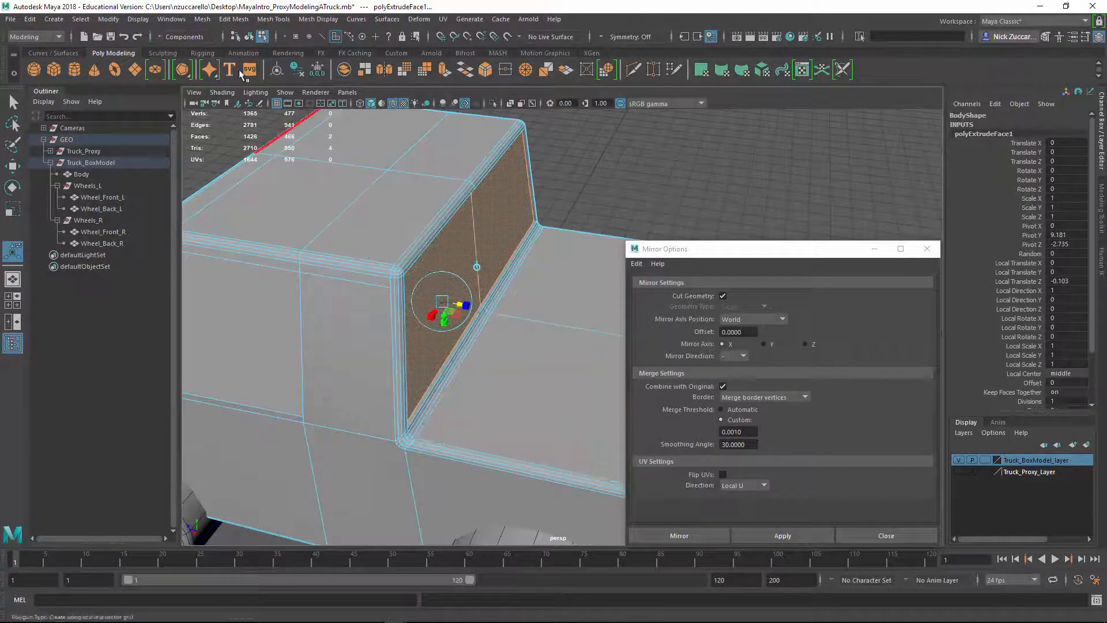
Set the manipulators' global scale to 2.00 in the Preferences and save the settings
{"action": "left_click", "coordinate": [171, 21]}
{"action": "mouse_move", "coordinate": [212, 130]}
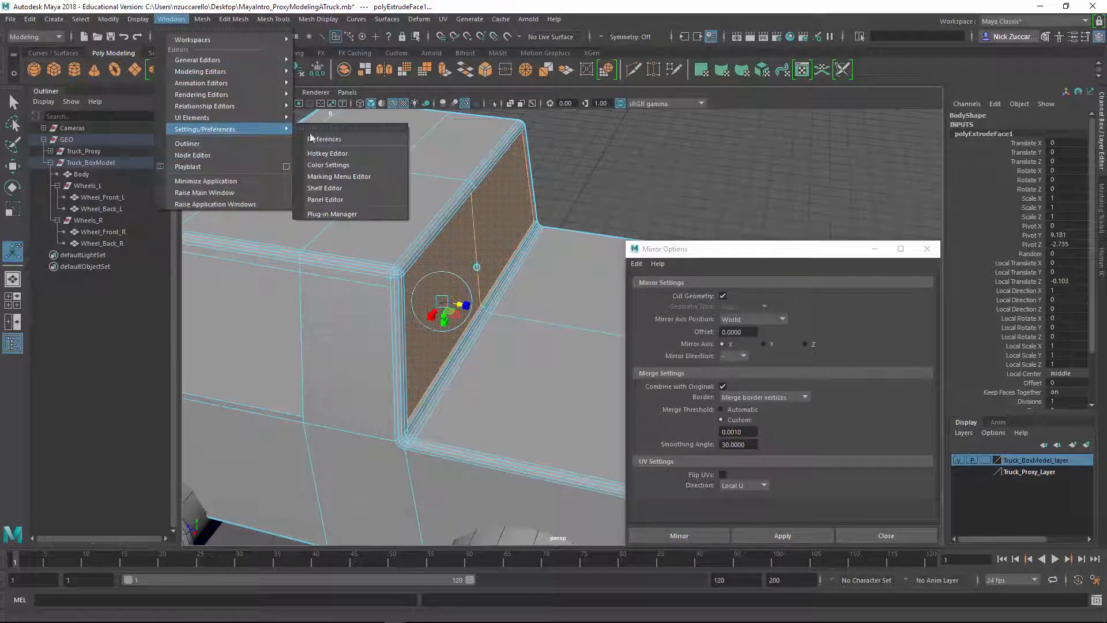
{"action": "left_click", "coordinate": [355, 140]}
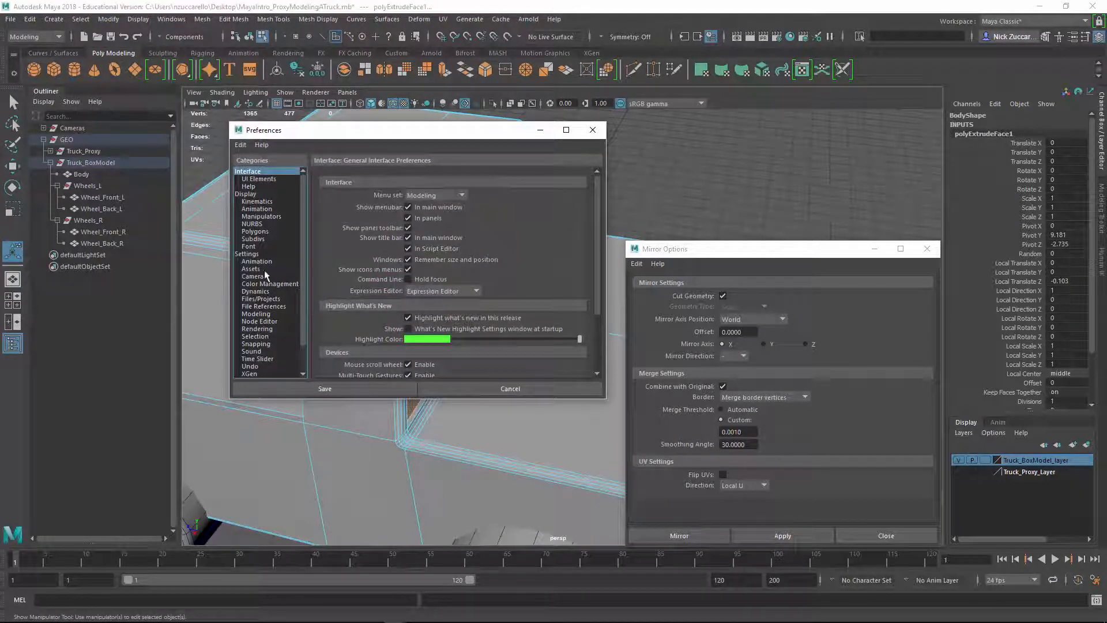
{"action": "left_click_drag", "start_coordinate": [339, 140], "coordinate": [177, 164]}
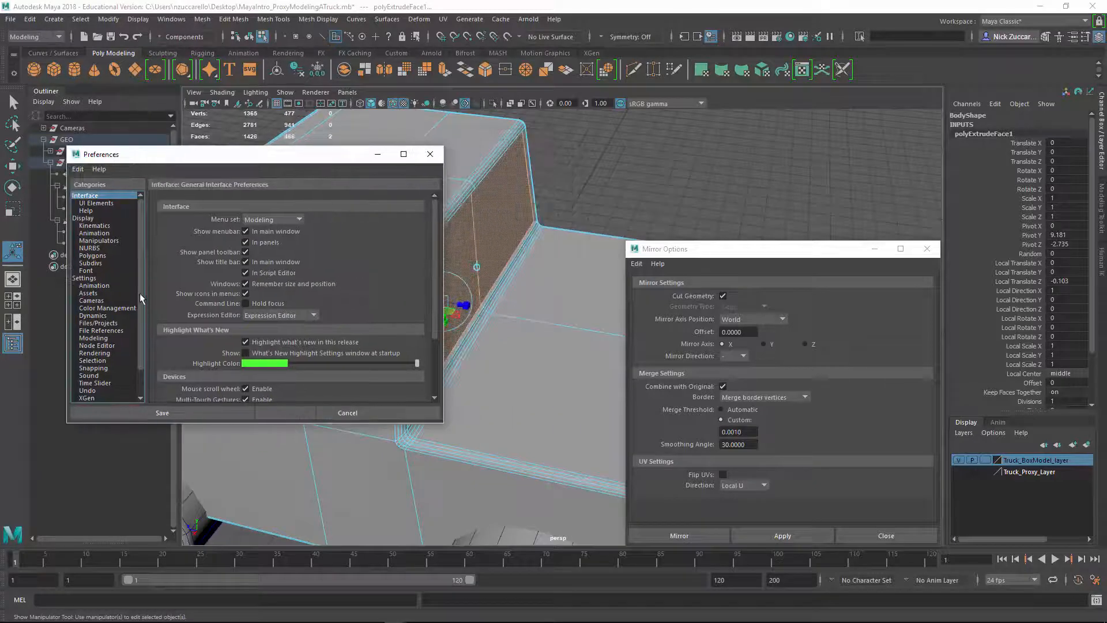
{"action": "scroll", "coordinate": [144, 329], "scroll_direction": "down", "scroll_amount": 2}
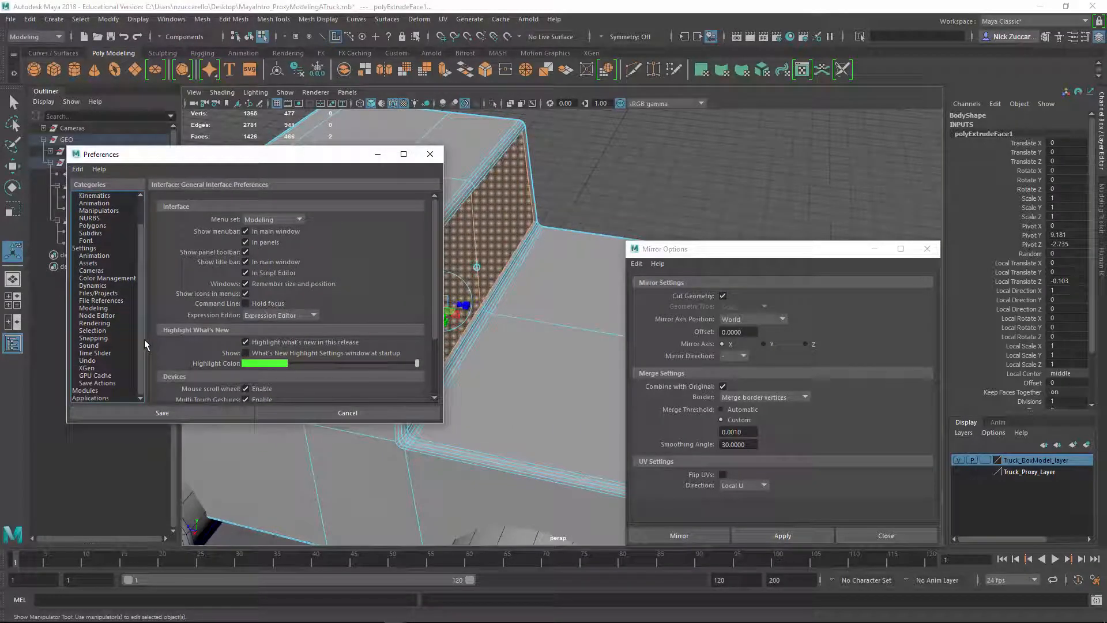
{"action": "scroll", "coordinate": [147, 305], "scroll_direction": "up", "scroll_amount": 2}
{"action": "left_click", "coordinate": [105, 241]}
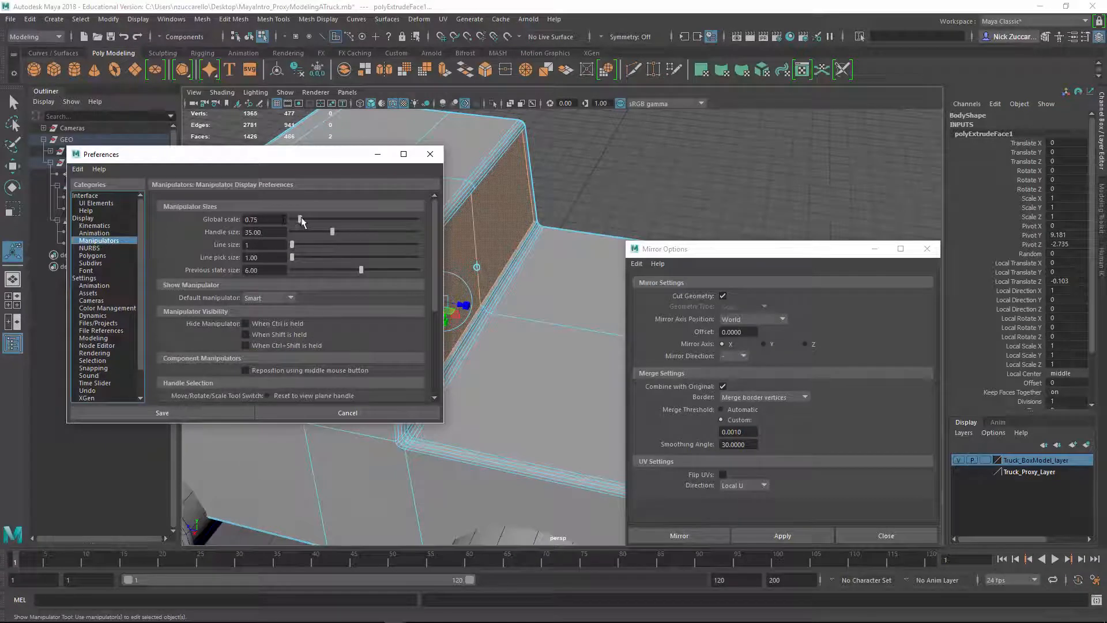
{"action": "left_click_drag", "start_coordinate": [299, 220], "coordinate": [313, 220]}
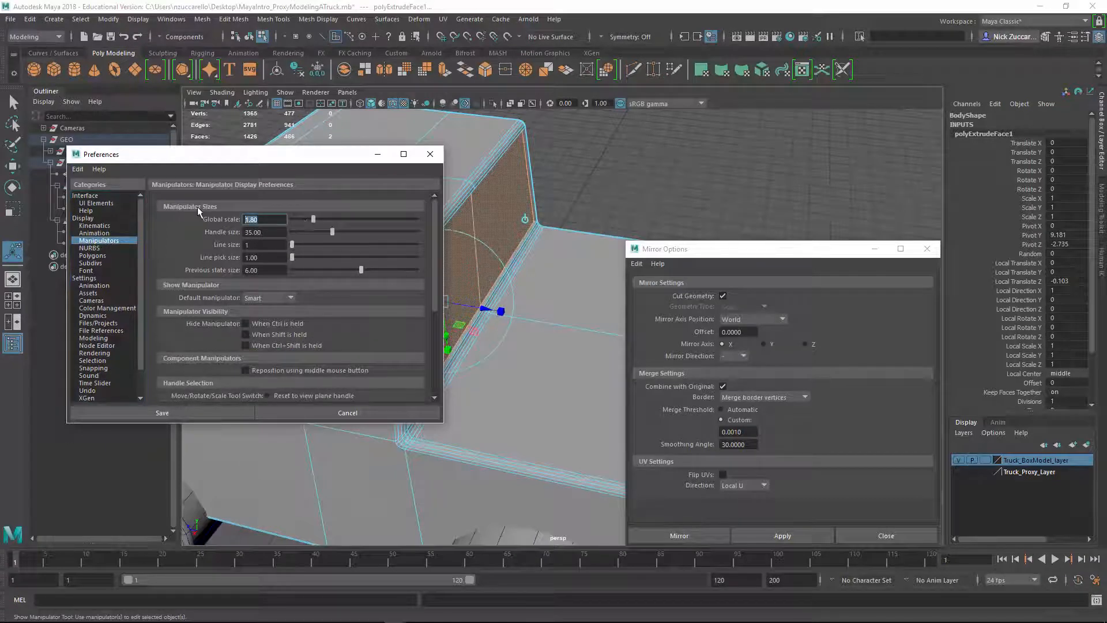
{"action": "left_click_drag", "start_coordinate": [260, 155], "coordinate": [209, 169]}
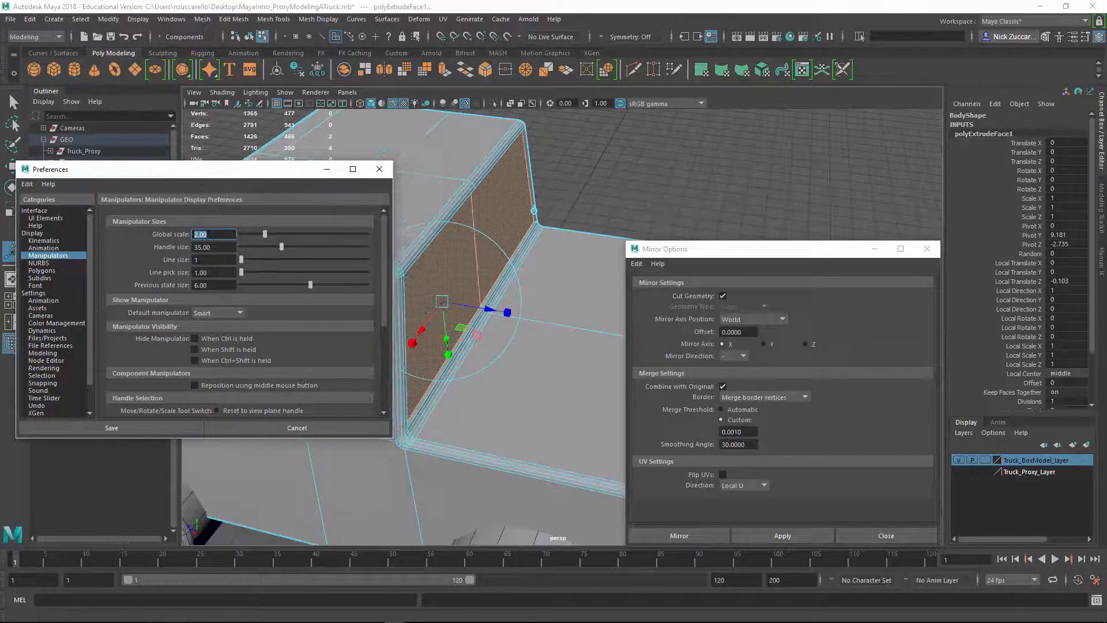
{"action": "left_click", "coordinate": [27, 185]}
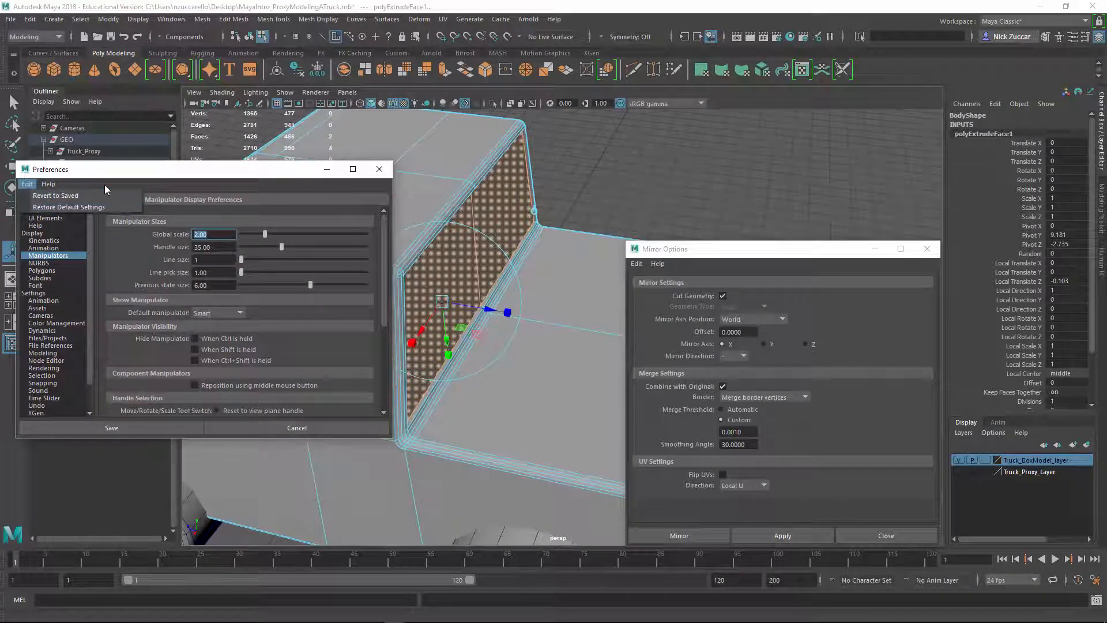
{"action": "left_click", "coordinate": [147, 430]}
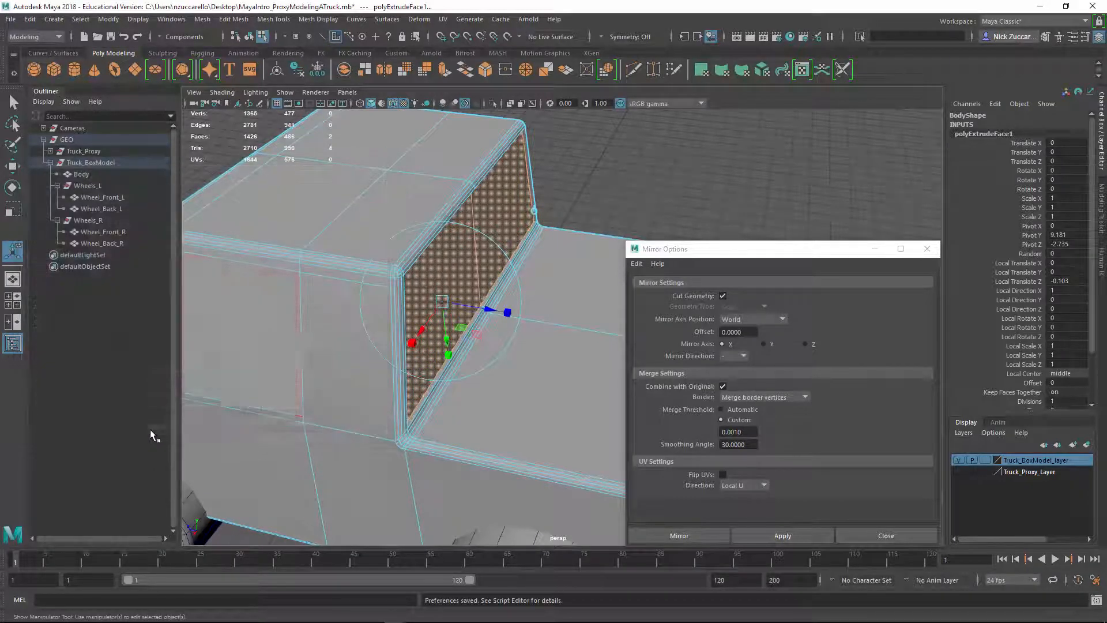
Clear the rear window selection and select both top faces of the truck bed
{"action": "left_click", "coordinate": [617, 157]}
{"action": "right_click_drag", "start_coordinate": [588, 306], "coordinate": [551, 293], "text": "alt"}
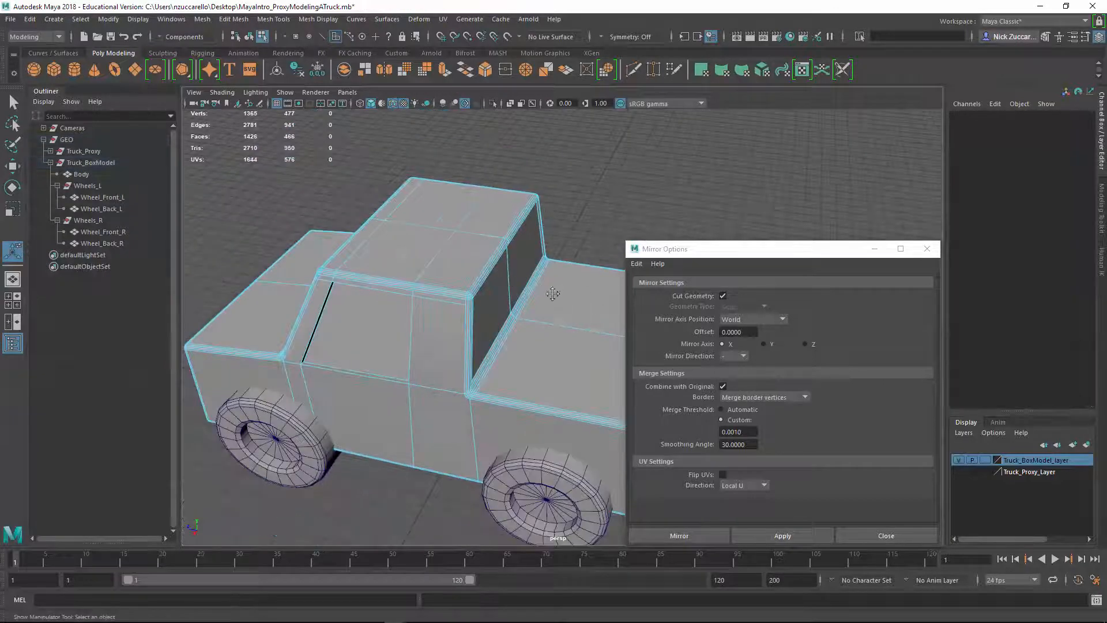
{"action": "left_click_drag", "start_coordinate": [551, 294], "coordinate": [487, 307], "text": "alt"}
{"action": "left_click", "coordinate": [444, 301]}
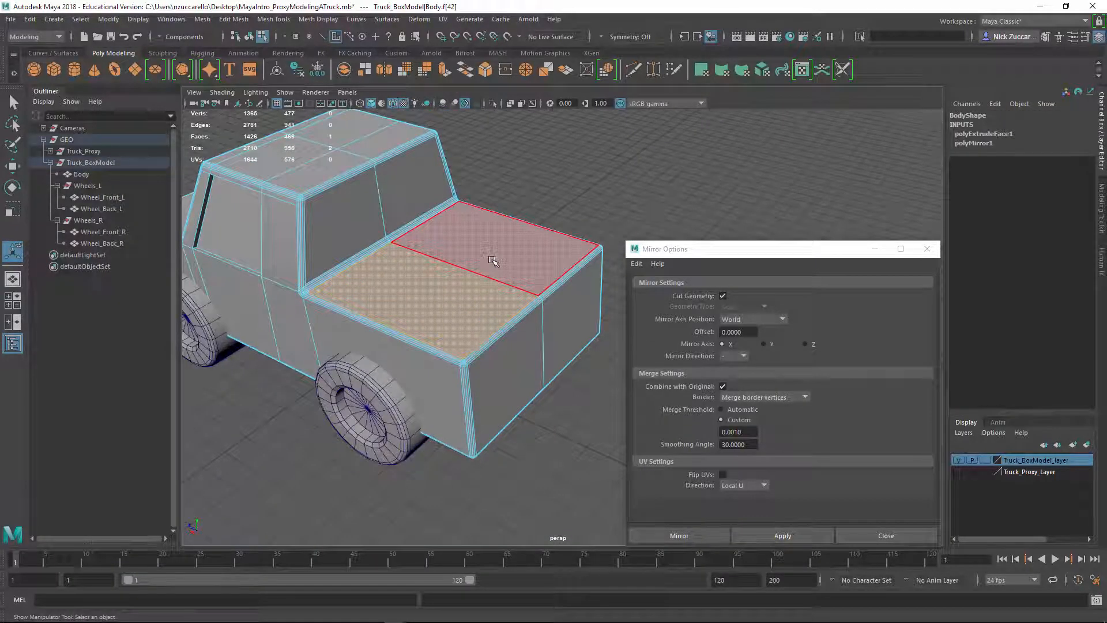
{"action": "left_click_drag", "start_coordinate": [501, 267], "coordinate": [521, 269], "text": "alt"}
{"action": "left_click", "coordinate": [479, 257], "text": "shift"}
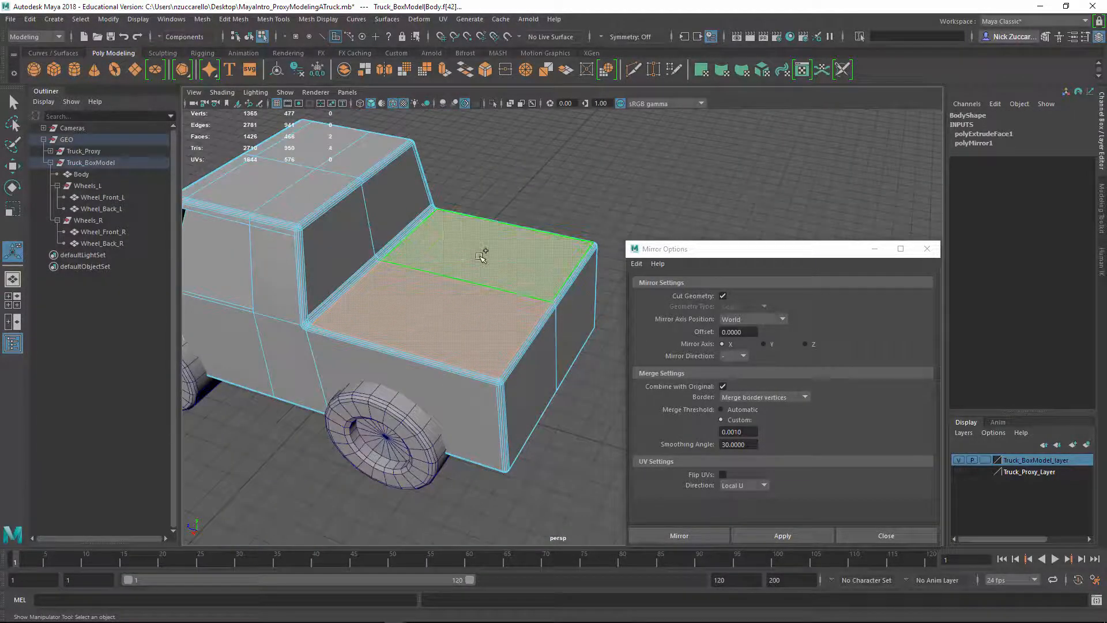
{"action": "right_click", "coordinate": [478, 258]}
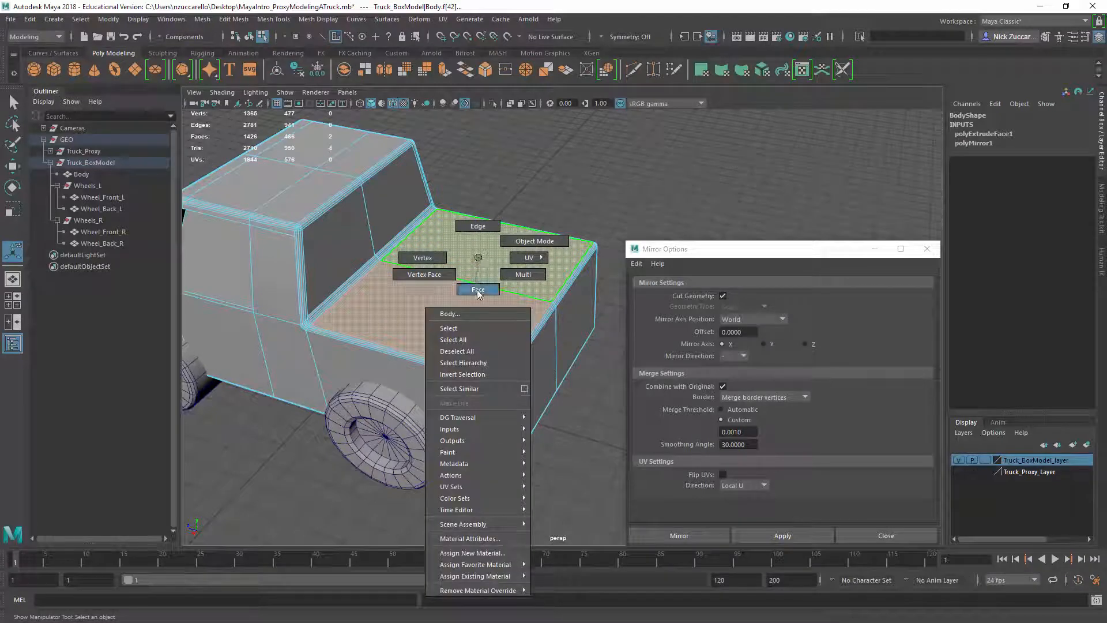
{"action": "right_click_drag", "start_coordinate": [477, 290], "coordinate": [478, 290]}
{"action": "left_click", "coordinate": [454, 308]}
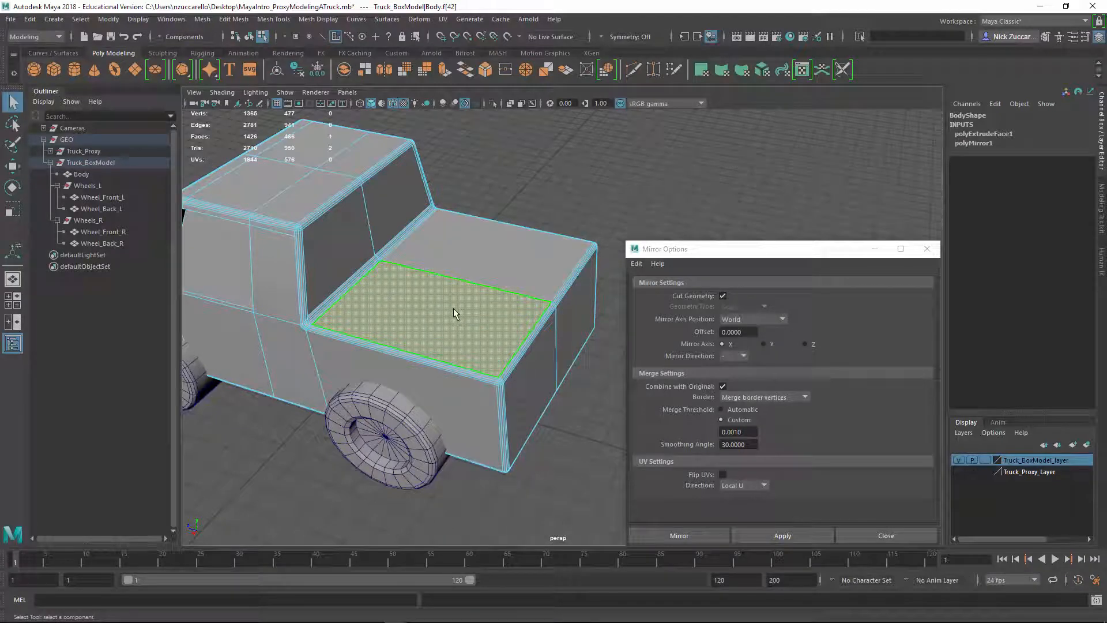
{"action": "left_click", "coordinate": [492, 269], "text": "shift"}
Extrude the selected bed faces downward to hollow out the truck bed, and return to object selection with nothing selected
{"action": "left_click_drag", "start_coordinate": [494, 321], "coordinate": [500, 306], "text": "alt"}
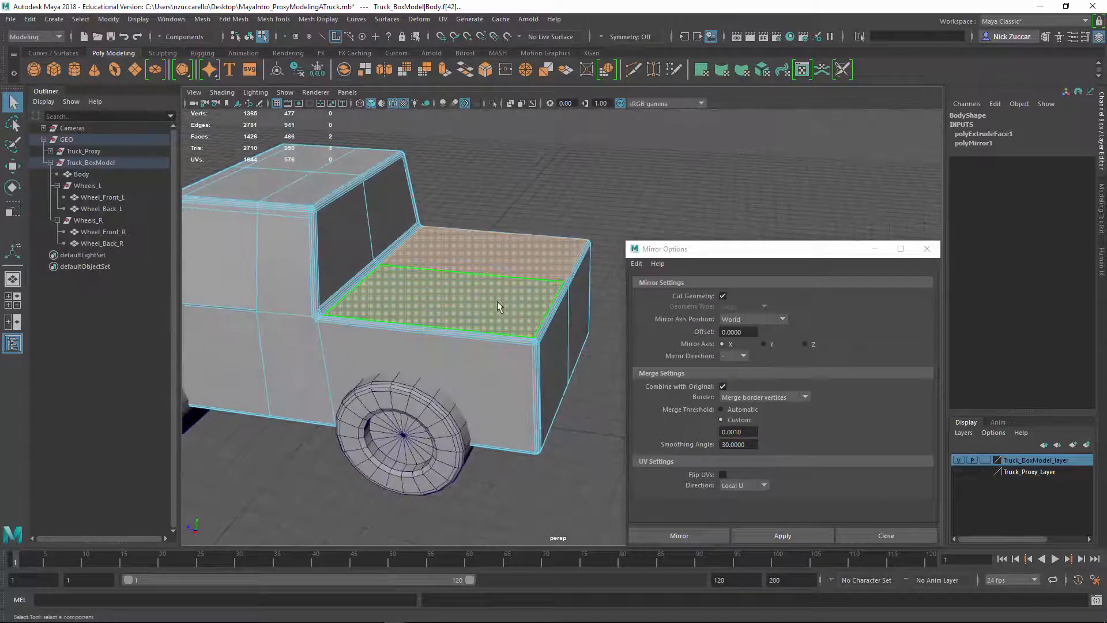
{"action": "right_click_drag", "start_coordinate": [497, 302], "coordinate": [501, 333], "text": "shift"}
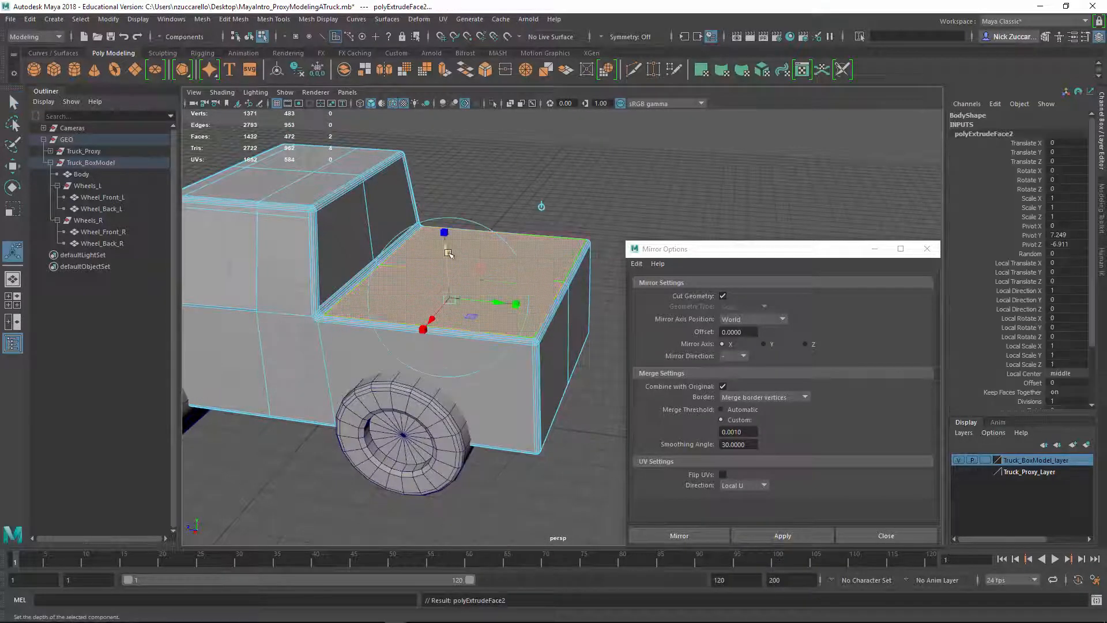
{"action": "left_click_drag", "start_coordinate": [447, 244], "coordinate": [503, 365]}
{"action": "key", "text": "q"}
{"action": "key", "text": "F8"}
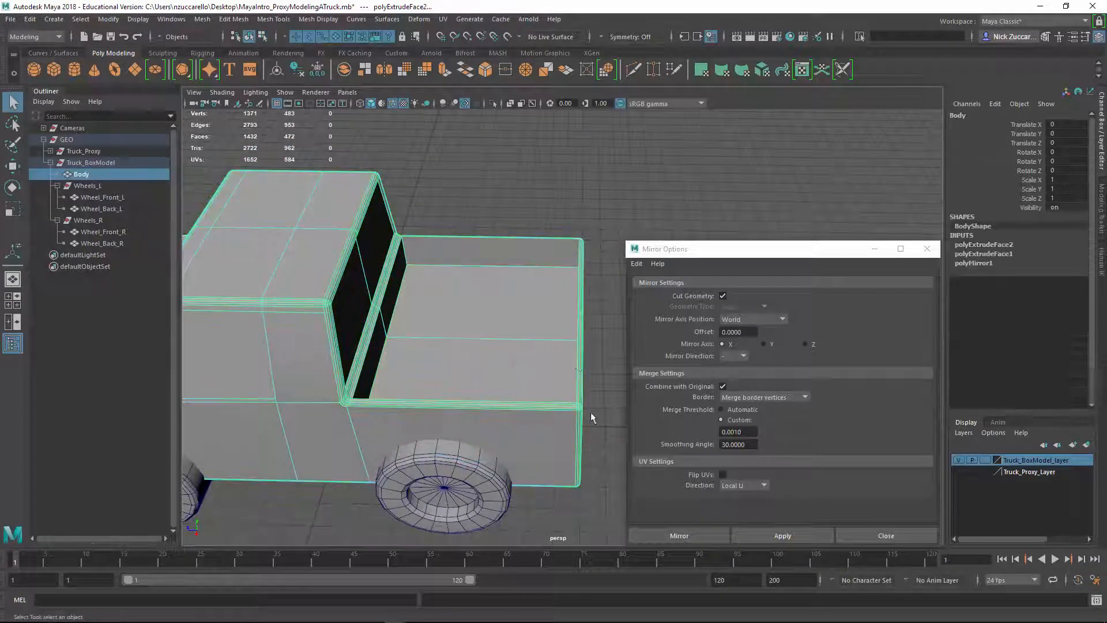
{"action": "left_click", "coordinate": [610, 274]}
{"action": "left_click", "coordinate": [631, 280]}
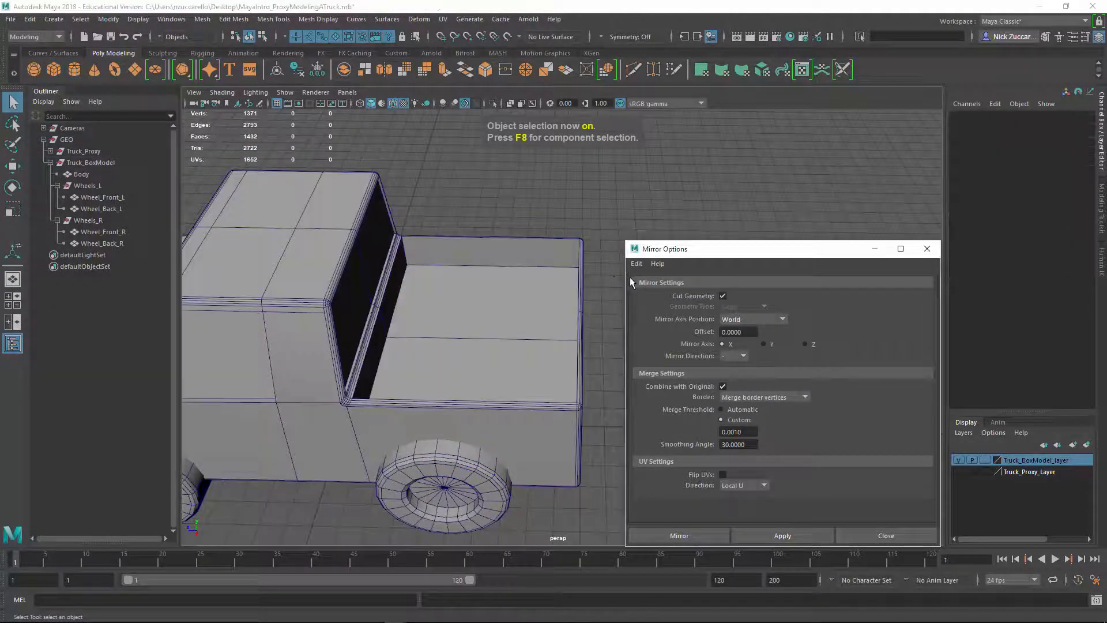
Close the Mirror options and turn off the wireframe overlay on the shaded truck
{"action": "left_click", "coordinate": [926, 249]}
{"action": "left_click_drag", "start_coordinate": [635, 325], "coordinate": [767, 363], "text": "alt"}
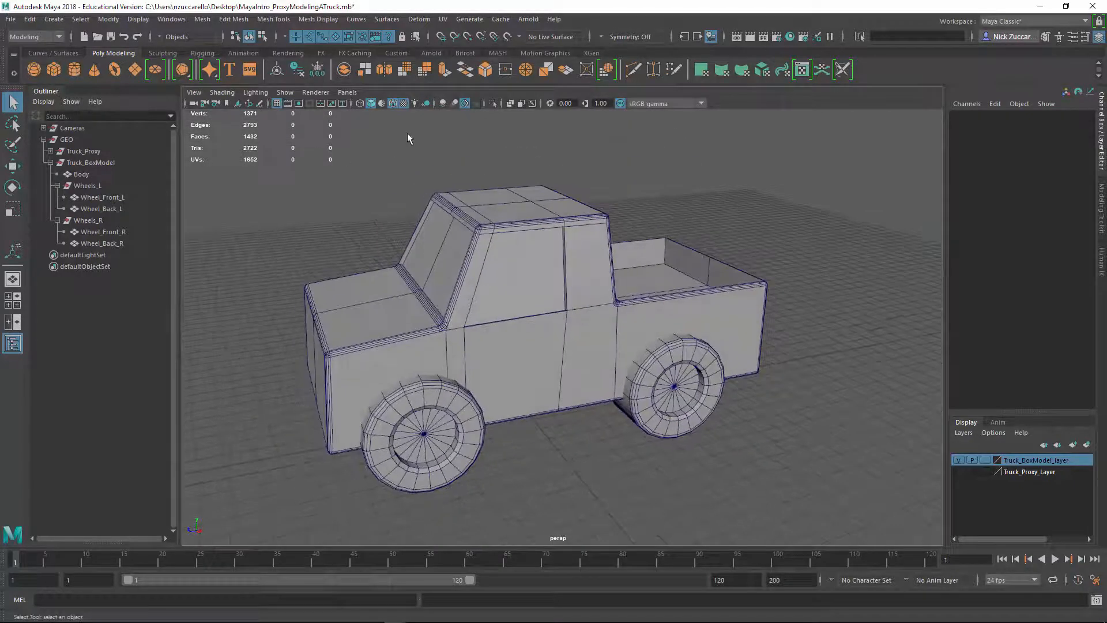
{"action": "mouse_move", "coordinate": [387, 168]}
{"action": "left_mouse_down", "text": "alt"}
{"action": "mouse_move", "coordinate": [406, 172]}
{"action": "mouse_move", "coordinate": [415, 219]}
{"action": "mouse_move", "coordinate": [445, 249]}
{"action": "mouse_move", "coordinate": [393, 239]}
{"action": "mouse_move", "coordinate": [536, 352]}
{"action": "mouse_move", "coordinate": [509, 363]}
{"action": "mouse_move", "coordinate": [495, 354]}
{"action": "mouse_move", "coordinate": [509, 348]}
{"action": "left_mouse_up", "text": "alt"}
{"action": "left_click", "coordinate": [394, 103]}
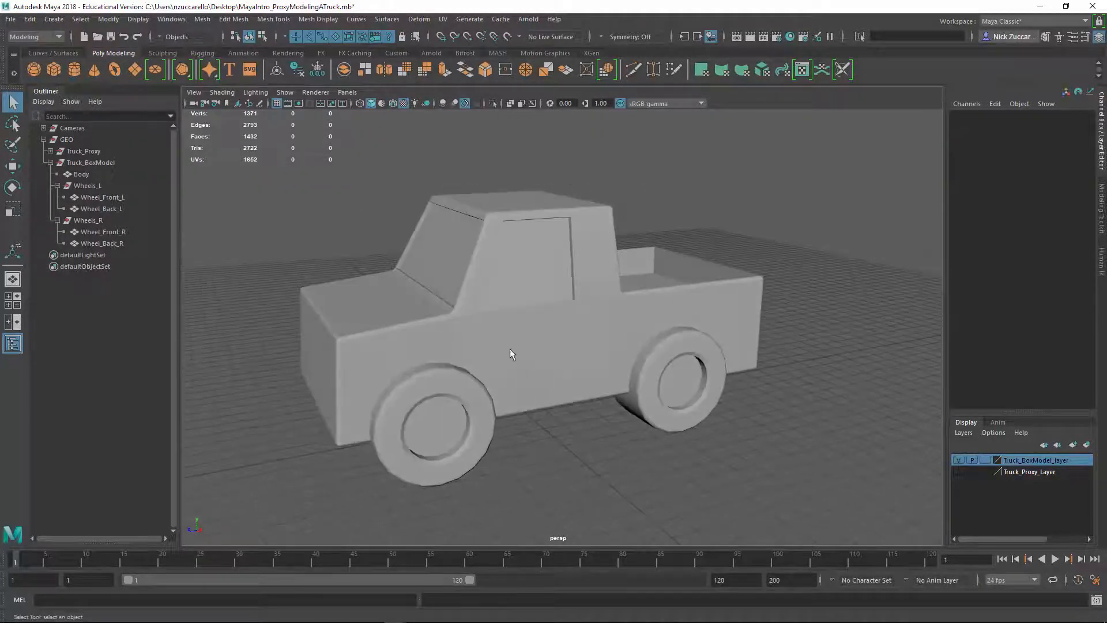
Delete the truck body's construction history and mirror the body again across the world X axis
{"action": "left_click", "coordinate": [510, 349]}
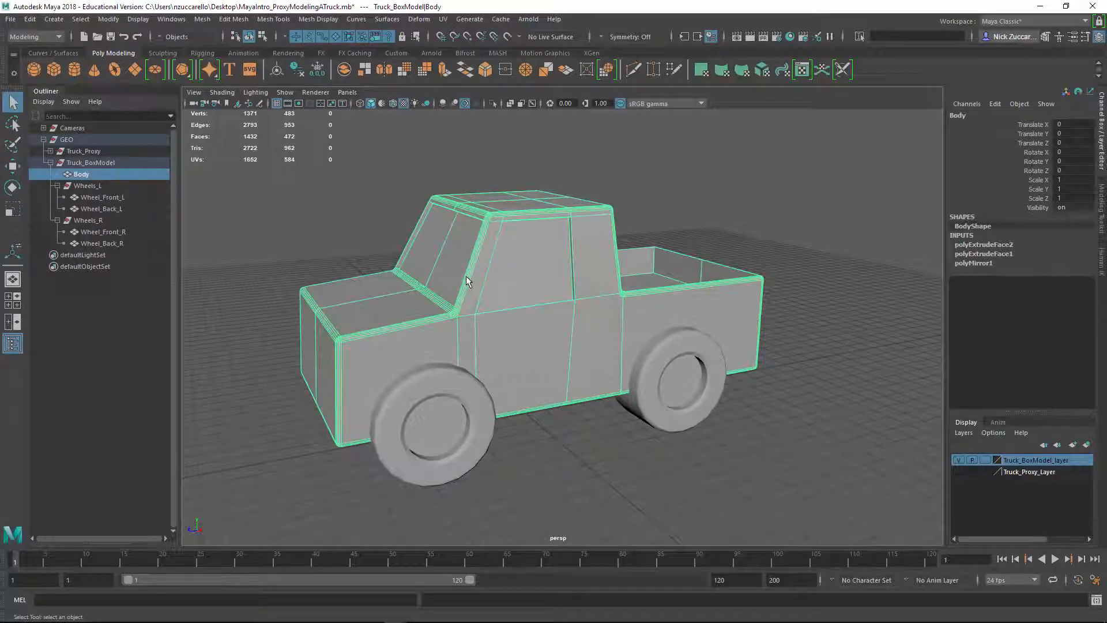
{"action": "key", "text": "alt+shift+d"}
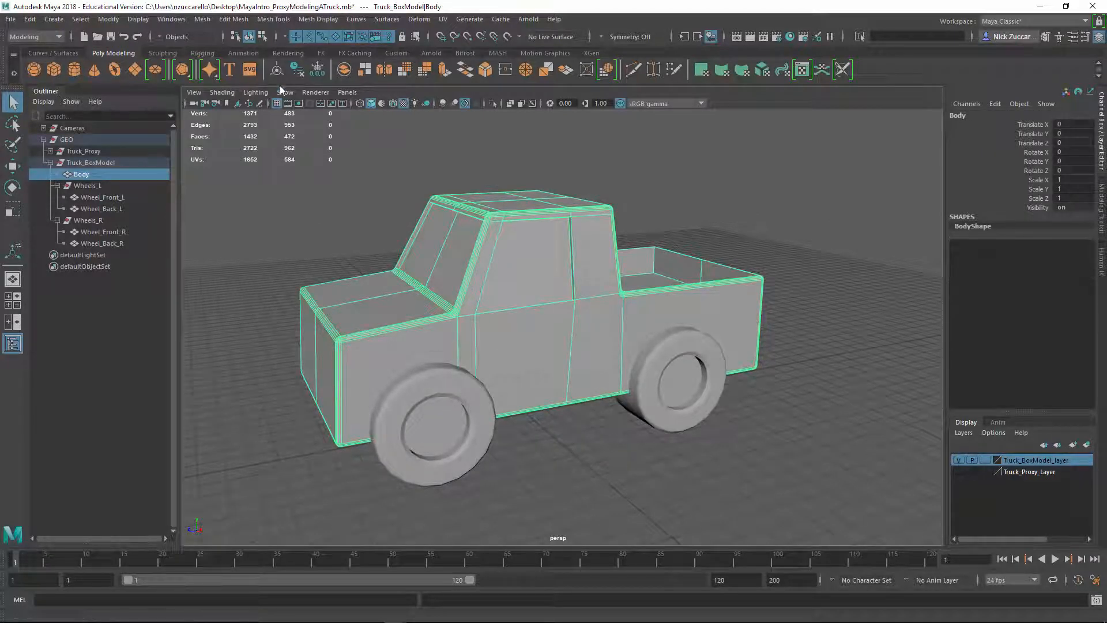
{"action": "left_click", "coordinate": [203, 21]}
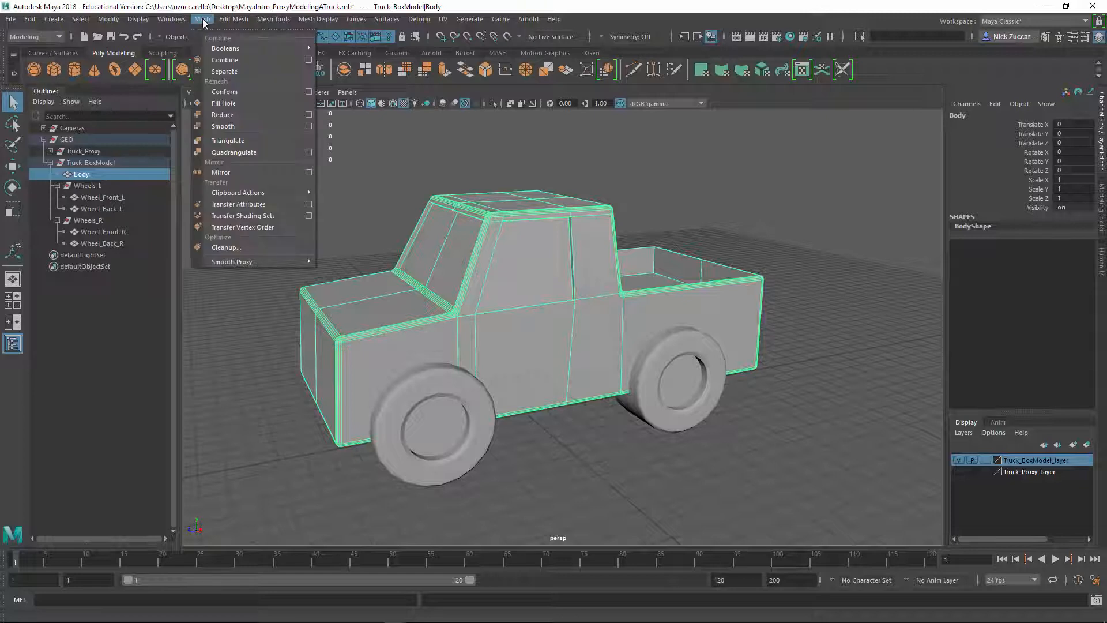
{"action": "left_click", "coordinate": [247, 169]}
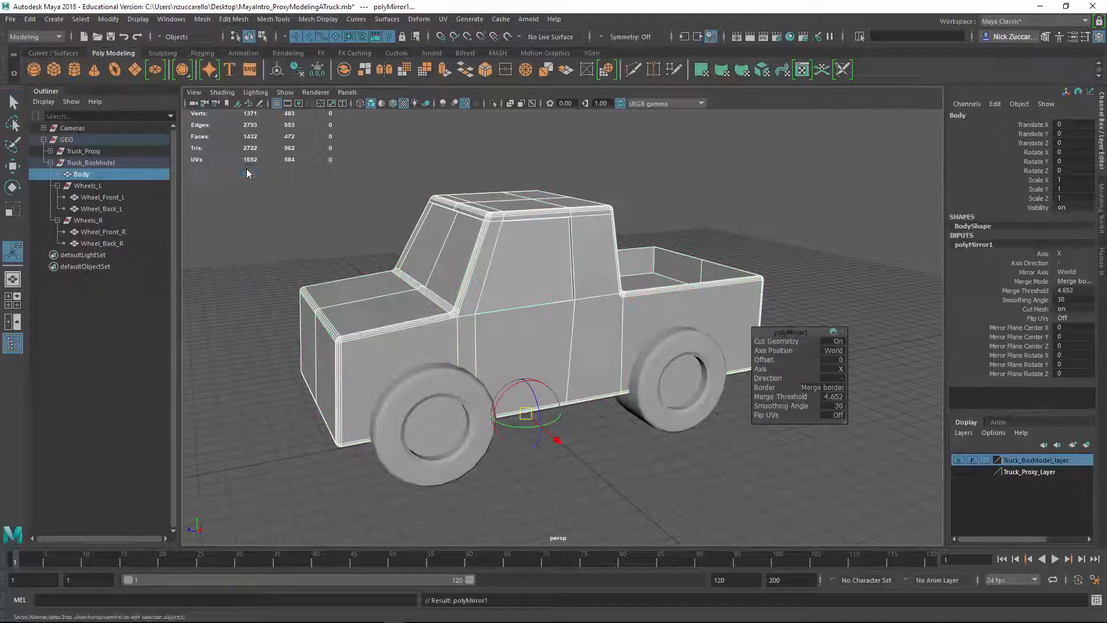
{"action": "left_click", "coordinate": [334, 193]}
{"action": "left_click_drag", "start_coordinate": [404, 204], "coordinate": [539, 365], "text": "alt"}
{"action": "left_click", "coordinate": [512, 359]}
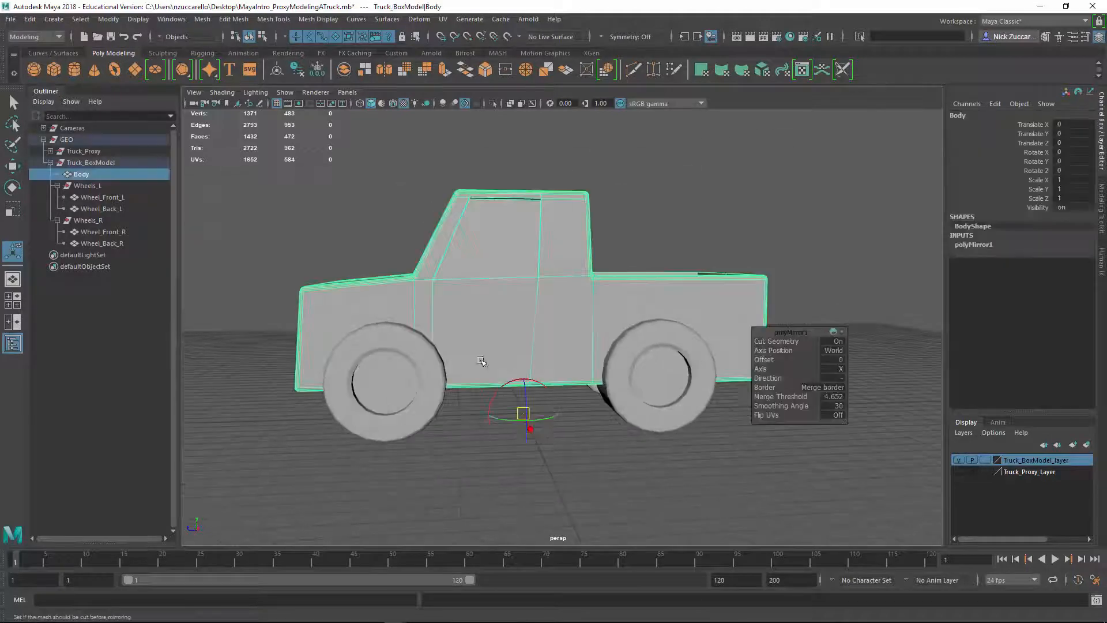
Activate the Multi-Cut tool on the truck body and show the side view at full size
{"action": "middle_click_drag", "start_coordinate": [412, 346], "coordinate": [462, 306], "text": "alt"}
{"action": "left_click_drag", "start_coordinate": [462, 307], "coordinate": [498, 311], "text": "alt"}
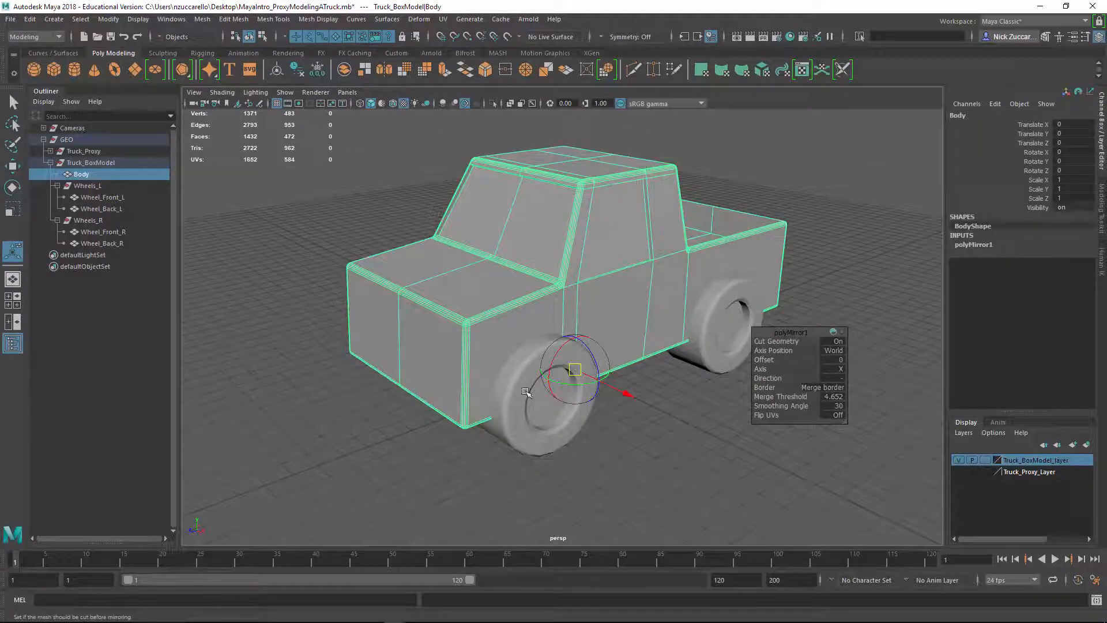
{"action": "left_click_drag", "start_coordinate": [525, 392], "coordinate": [471, 381], "text": "alt"}
{"action": "left_click_drag", "start_coordinate": [479, 444], "coordinate": [498, 440], "text": "alt"}
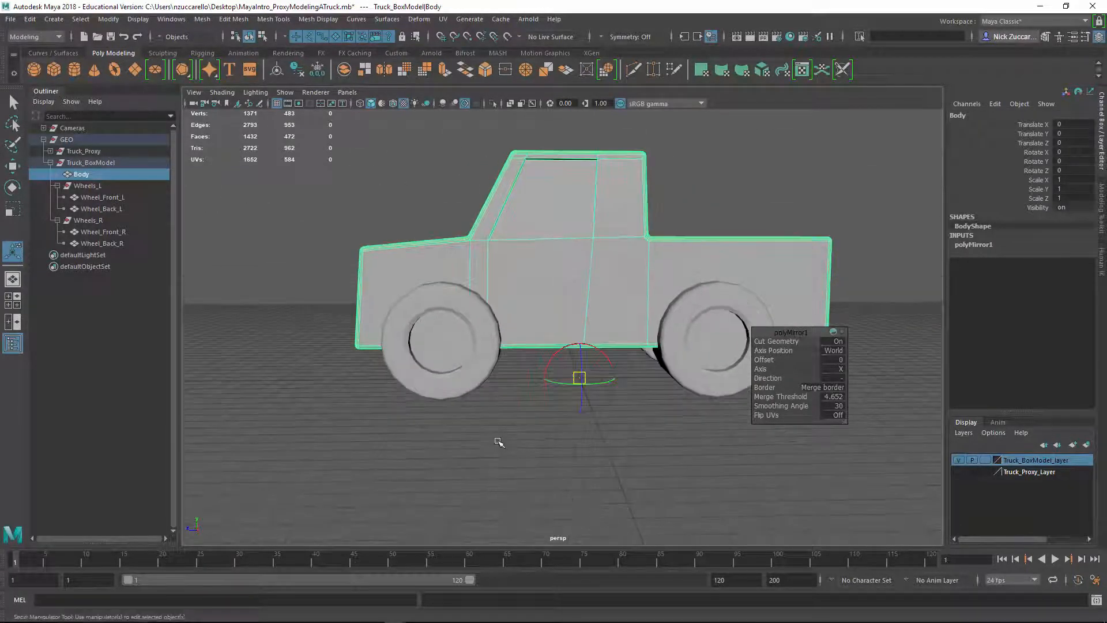
{"action": "right_click_drag", "start_coordinate": [384, 283], "coordinate": [322, 282], "text": "shift"}
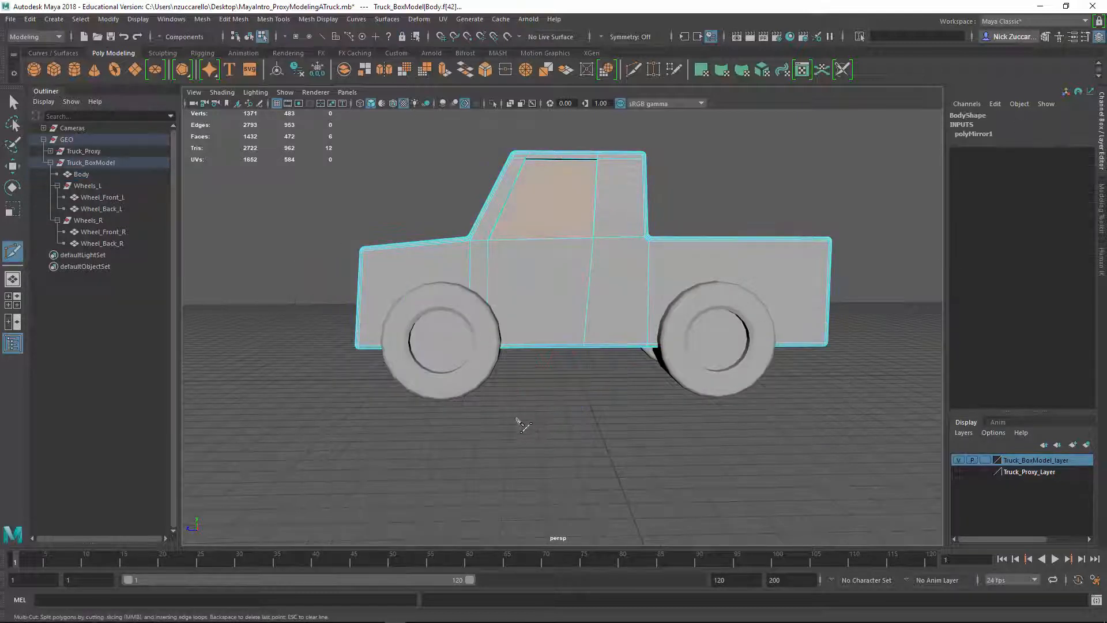
{"action": "key", "text": "space"}
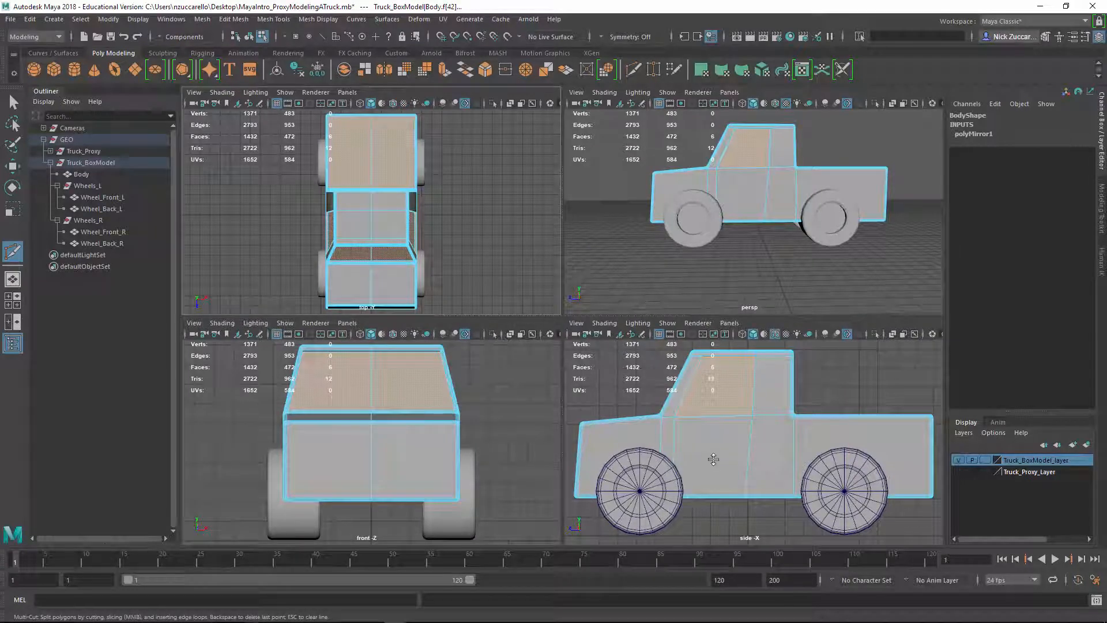
{"action": "key", "text": "space"}
{"action": "scroll", "coordinate": [635, 302], "scroll_direction": "down", "scroll_amount": 4}
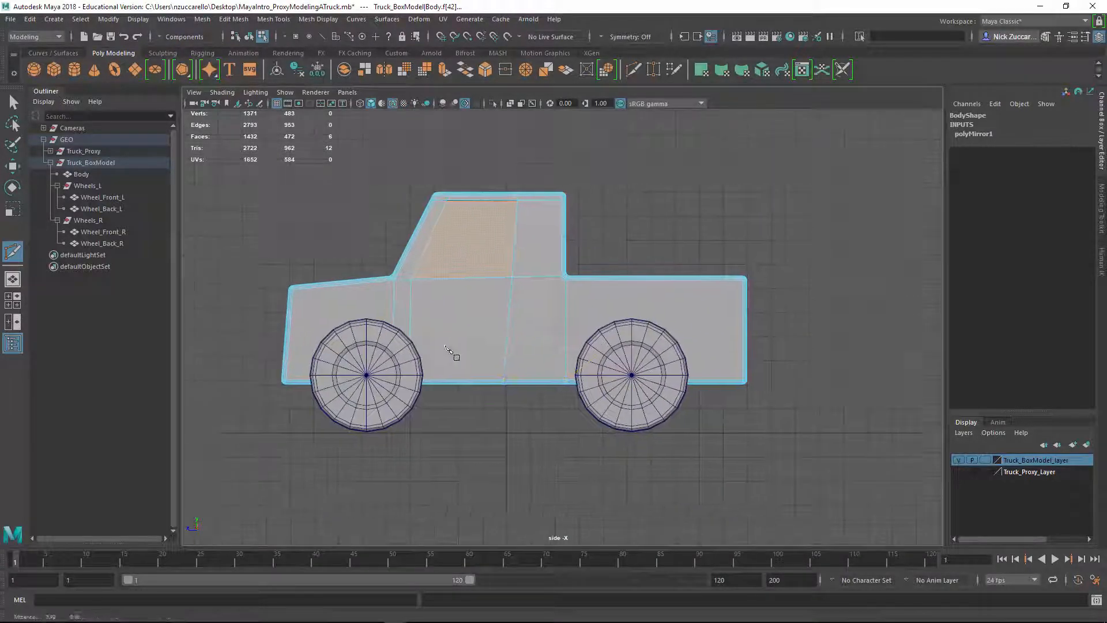
{"action": "middle_click_drag", "start_coordinate": [449, 351], "coordinate": [426, 347], "text": "alt"}
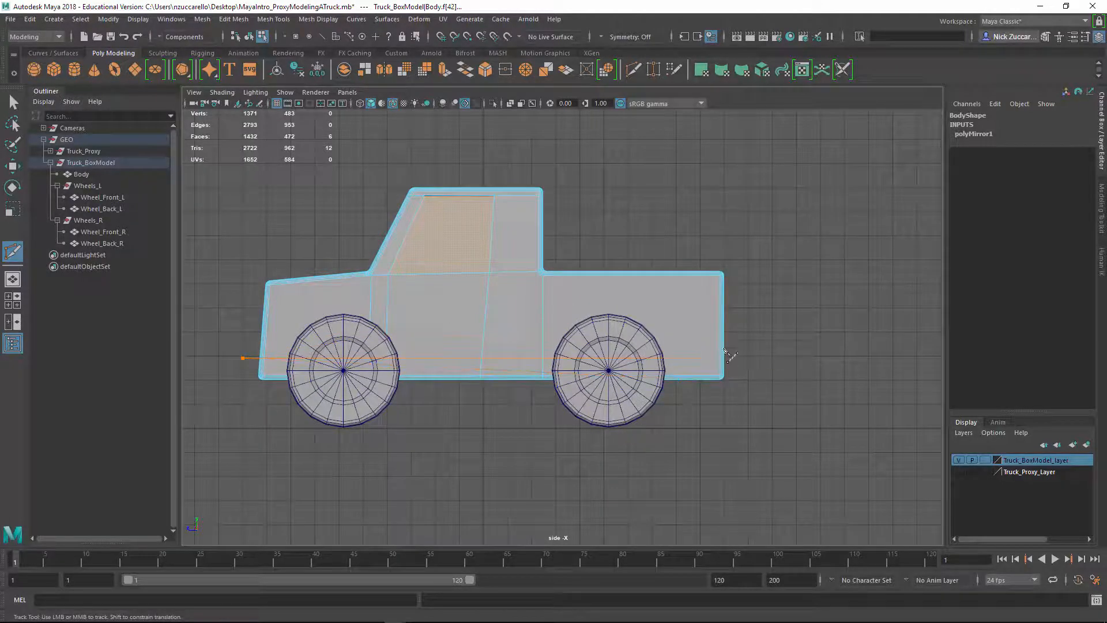
Try a horizontal slice across the body just above its lower edge with faces still selected, and undo it
{"action": "left_click_drag", "start_coordinate": [769, 358], "coordinate": [767, 360]}
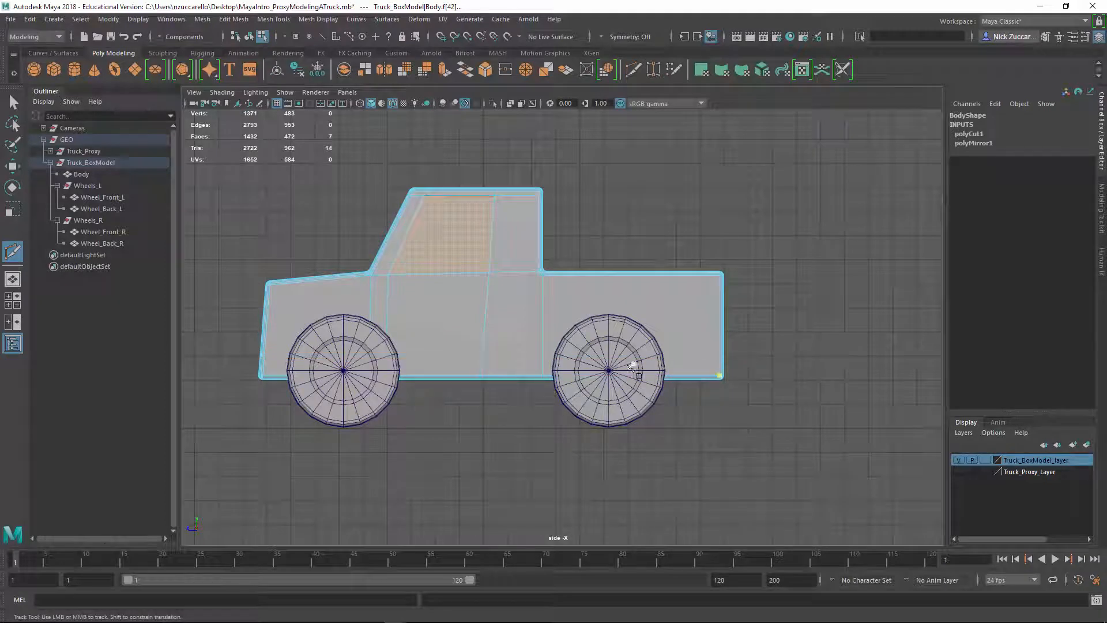
{"action": "left_click", "coordinate": [13, 103]}
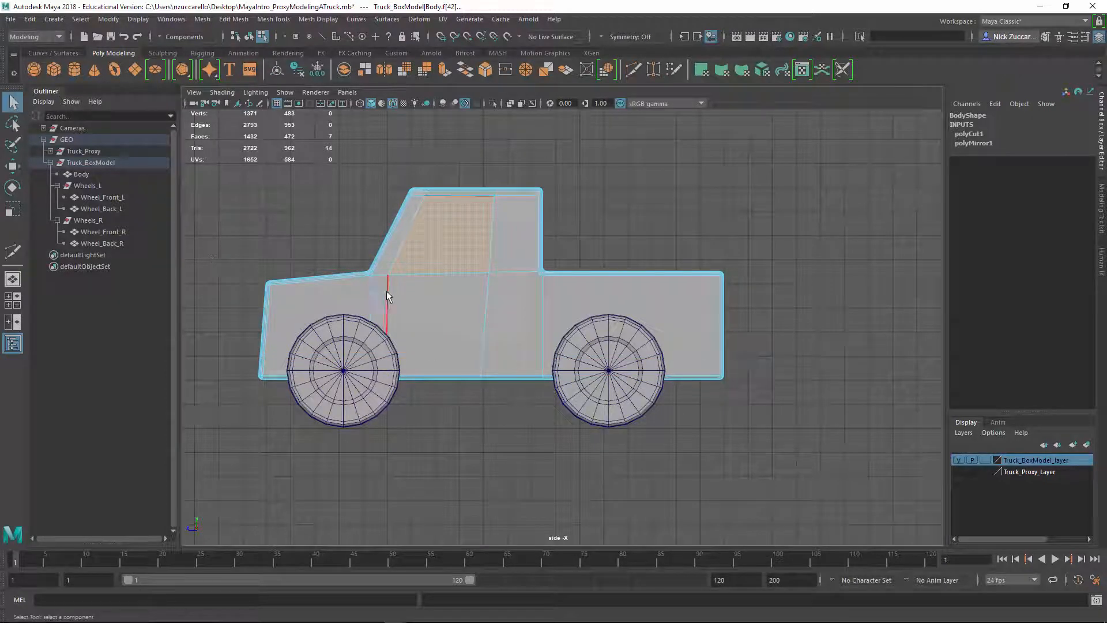
{"action": "key", "text": "ctrl+z"}
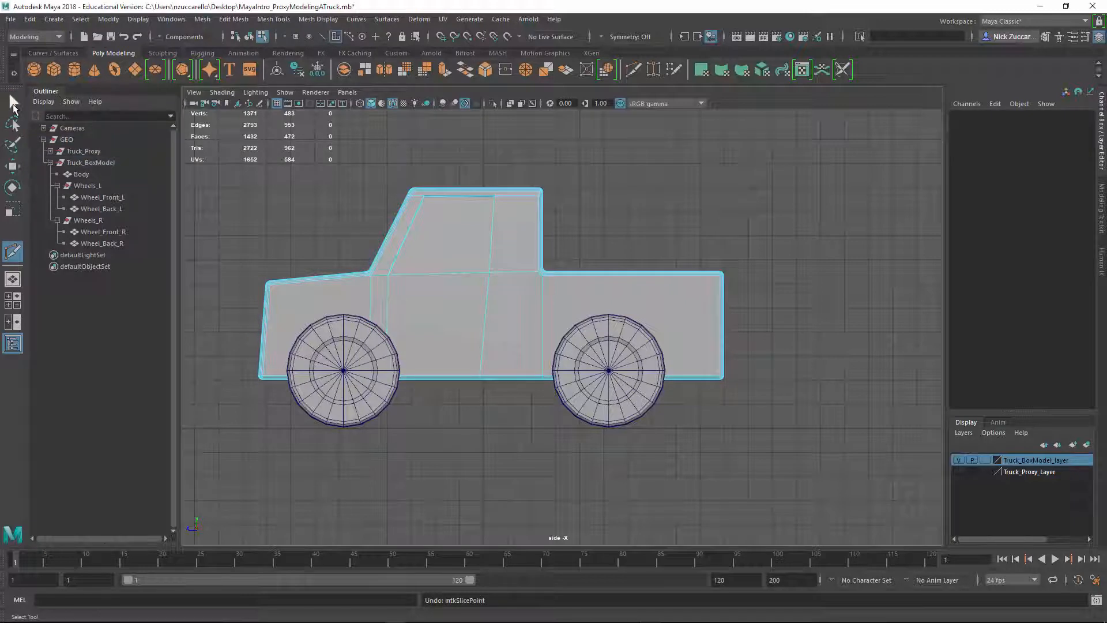
{"action": "left_click", "coordinate": [12, 101]}
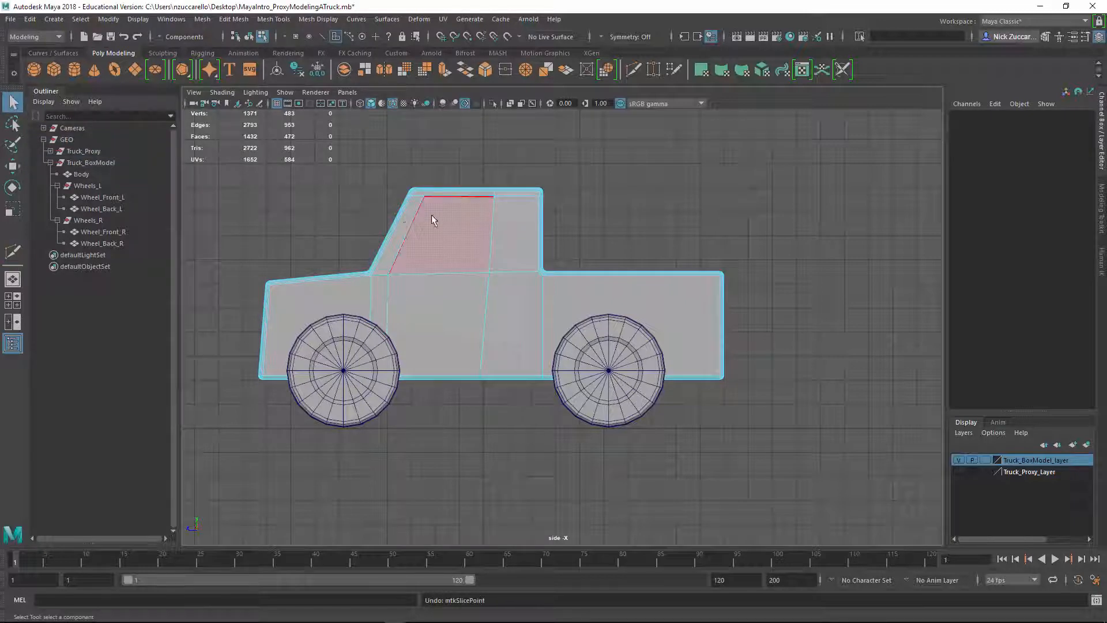
Try a horizontal Multi-Cut slice across the cab with only the side window face selected, and undo it
{"action": "left_click", "coordinate": [478, 260]}
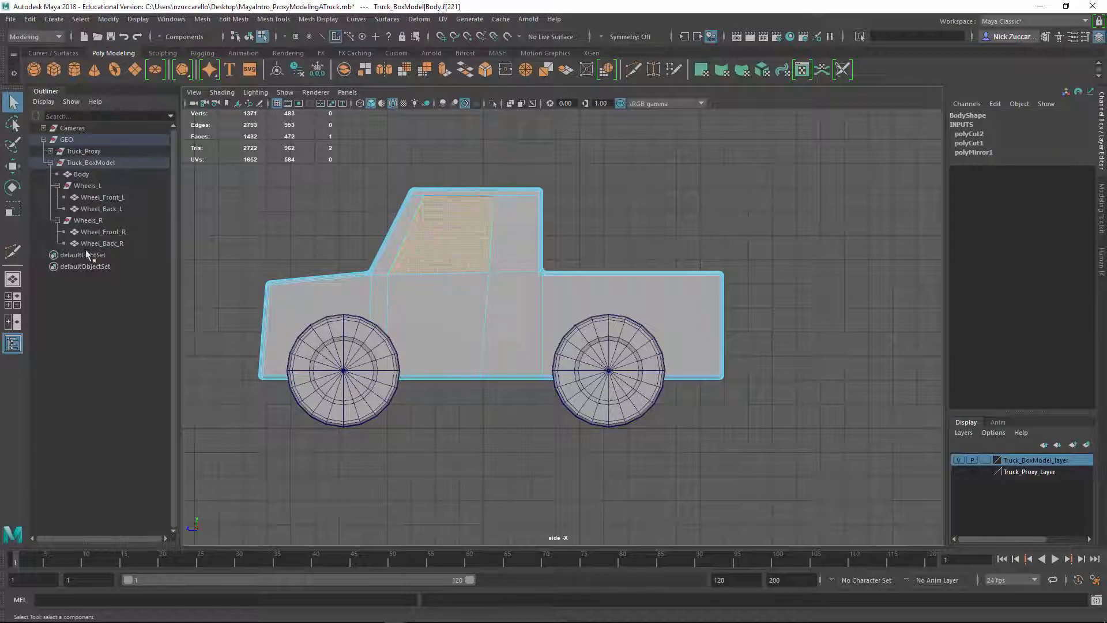
{"action": "left_click", "coordinate": [13, 251]}
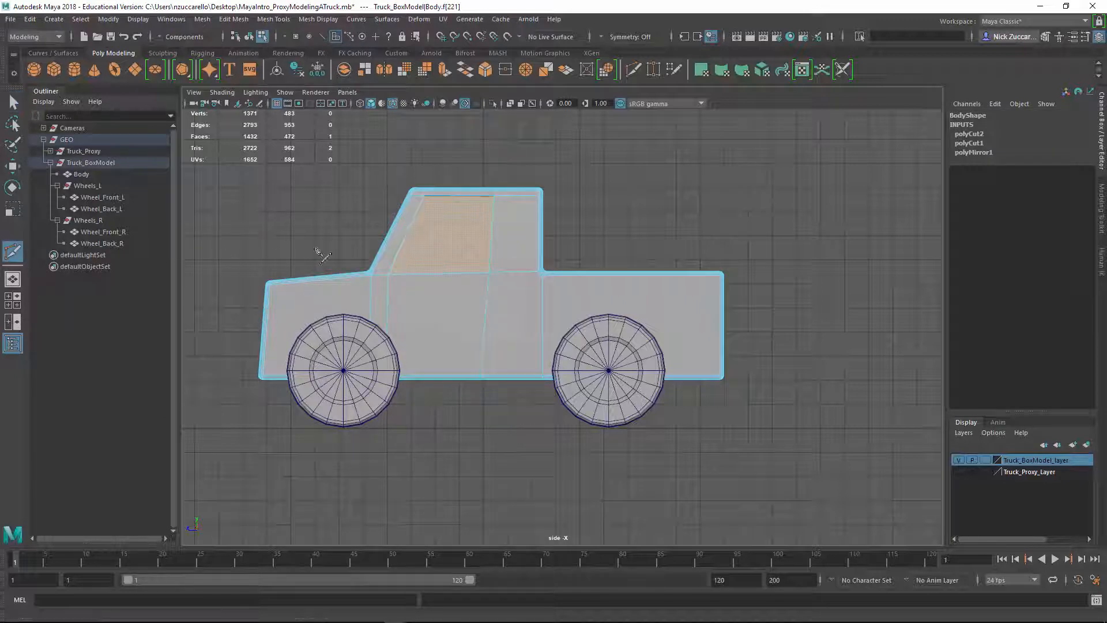
{"action": "left_click_drag", "start_coordinate": [268, 218], "coordinate": [625, 218]}
{"action": "key", "text": "ctrl+z"}
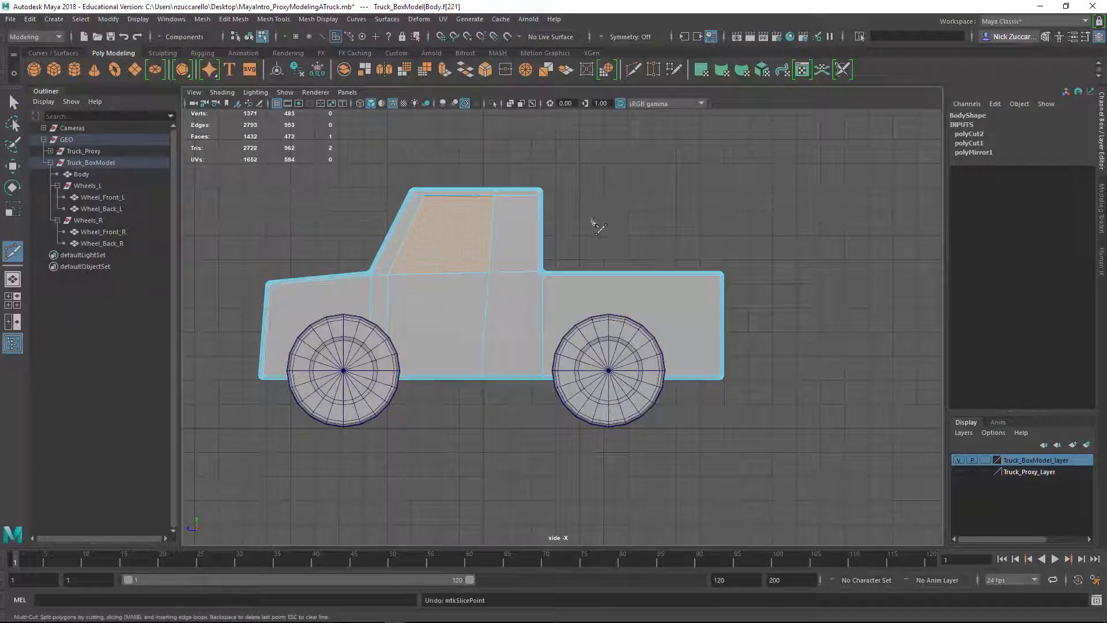
{"action": "key", "text": "q"}
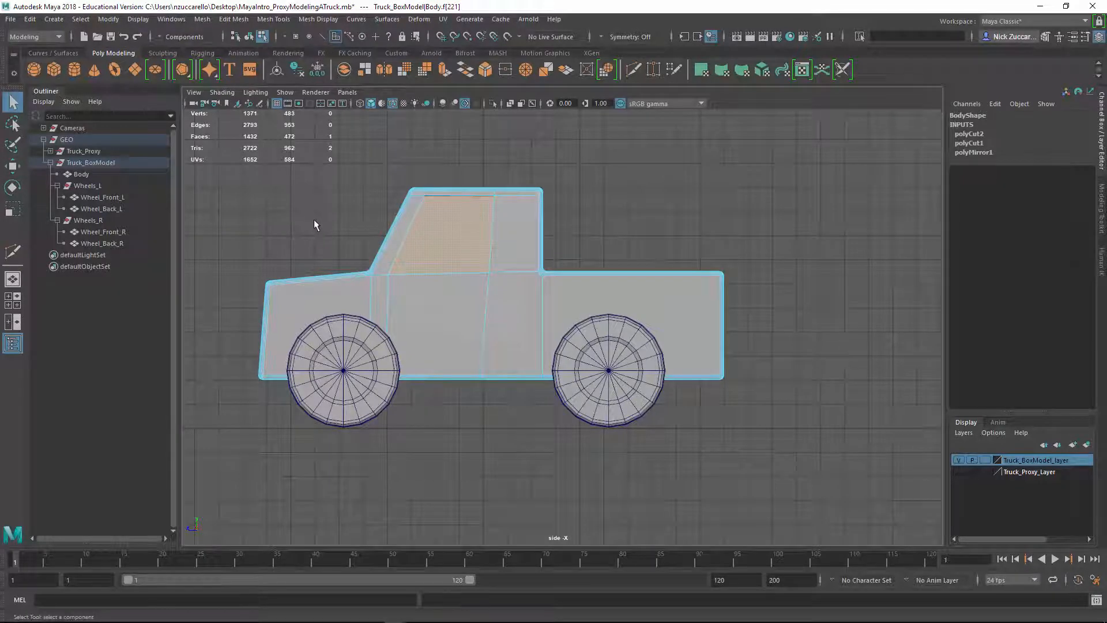
Clear the face selection and slice horizontally through the whole body just above its lower edge, ending in the Select tool
{"action": "left_click", "coordinate": [346, 216]}
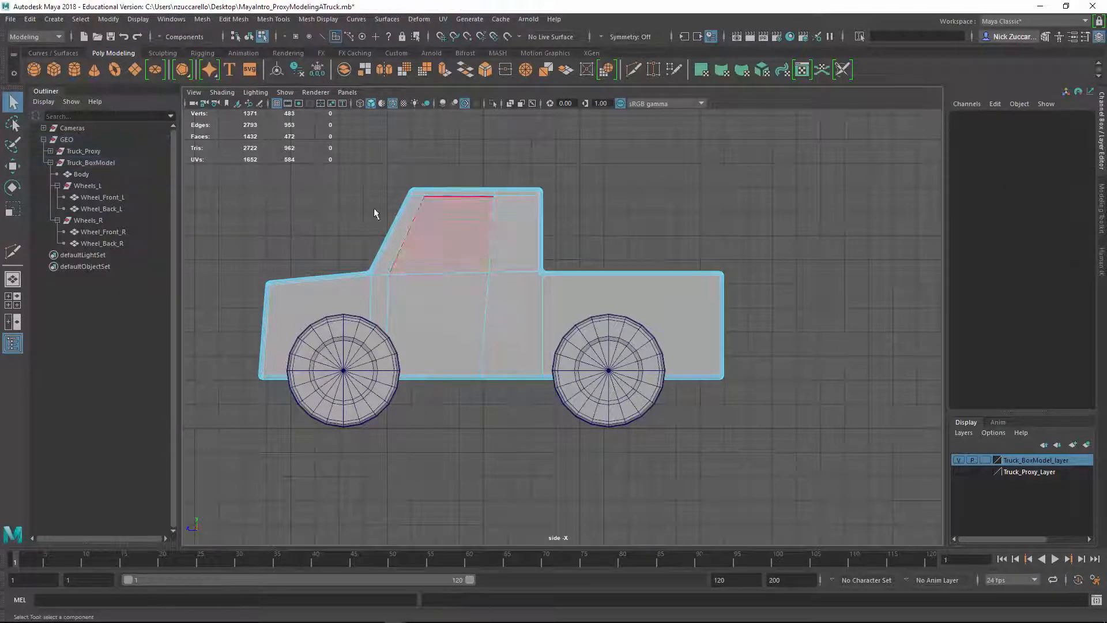
{"action": "left_click", "coordinate": [447, 248]}
{"action": "left_click", "coordinate": [340, 201]}
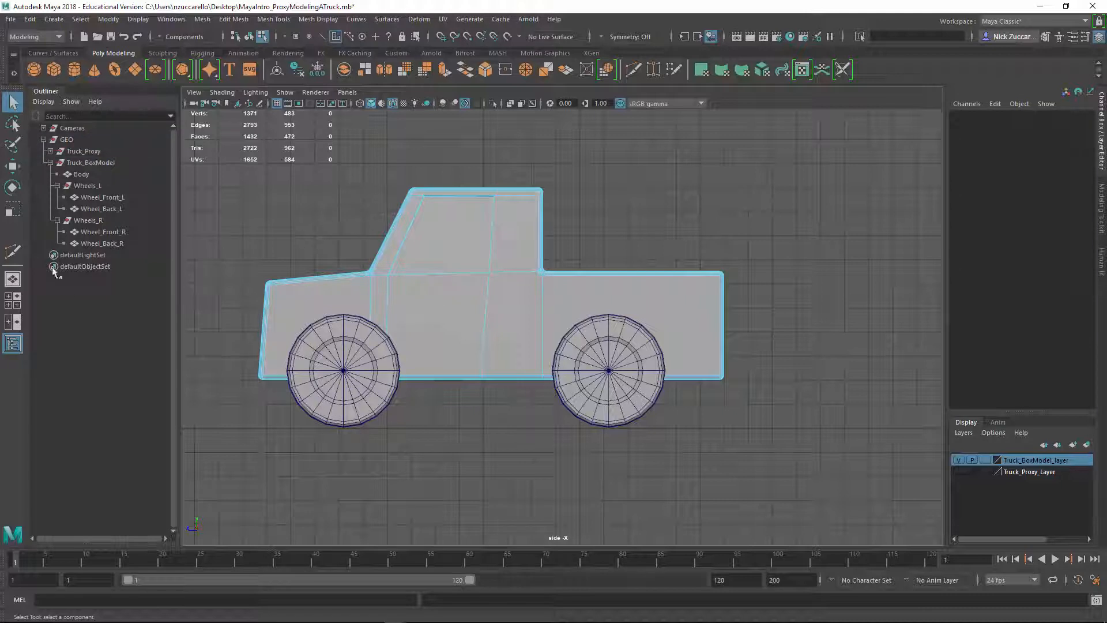
{"action": "left_click", "coordinate": [12, 252]}
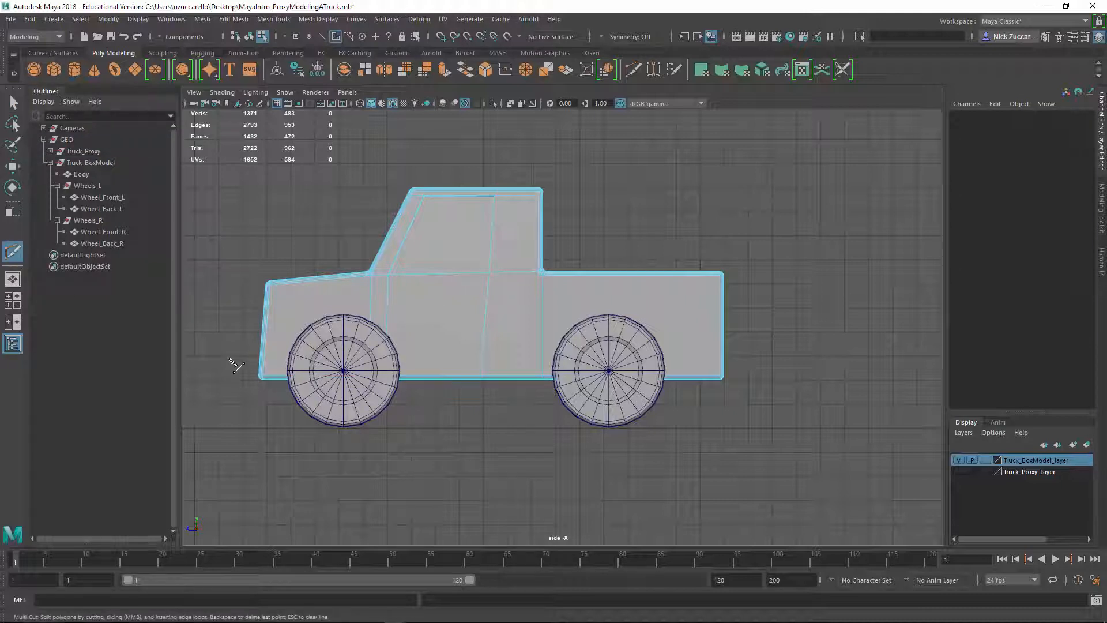
{"action": "key", "text": "Return"}
{"action": "left_click", "coordinate": [13, 102]}
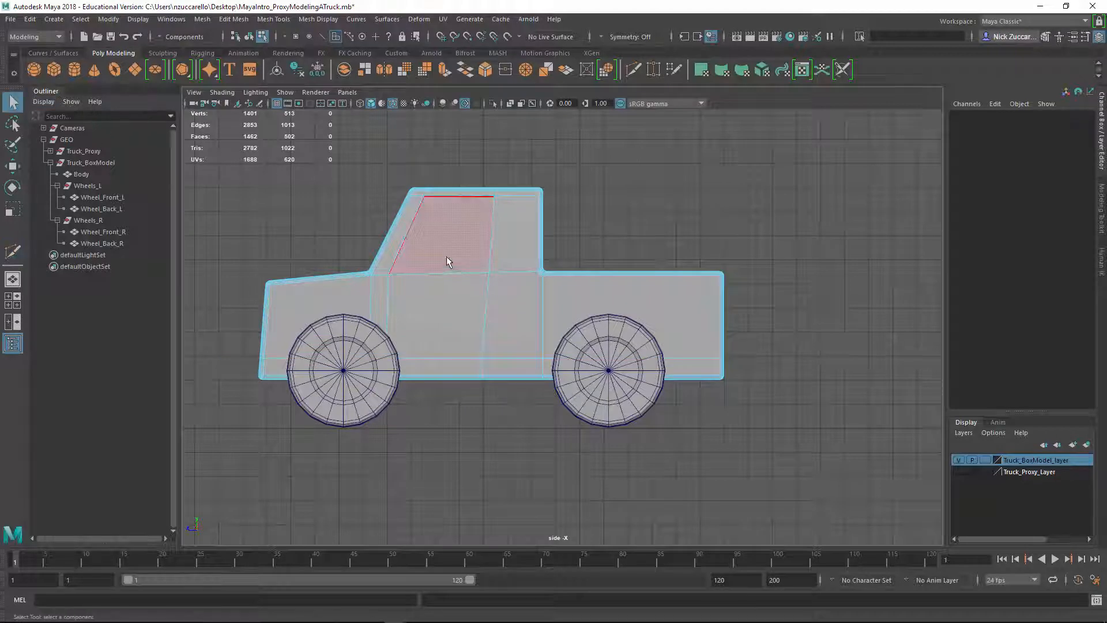
Return to the perspective view and select both faces of the lower strip on the truck's front
{"action": "key", "text": "space"}
{"action": "key", "text": "space"}
{"action": "mouse_move", "coordinate": [535, 336]}
{"action": "left_mouse_down", "text": "alt"}
{"action": "mouse_move", "coordinate": [641, 342]}
{"action": "mouse_move", "coordinate": [542, 321]}
{"action": "left_mouse_up", "text": "alt"}
{"action": "scroll", "coordinate": [518, 299], "scroll_direction": "up", "scroll_amount": 3}
{"action": "middle_click_drag", "start_coordinate": [430, 303], "coordinate": [532, 281], "text": "alt"}
{"action": "scroll", "coordinate": [531, 286], "scroll_direction": "up", "scroll_amount": 2}
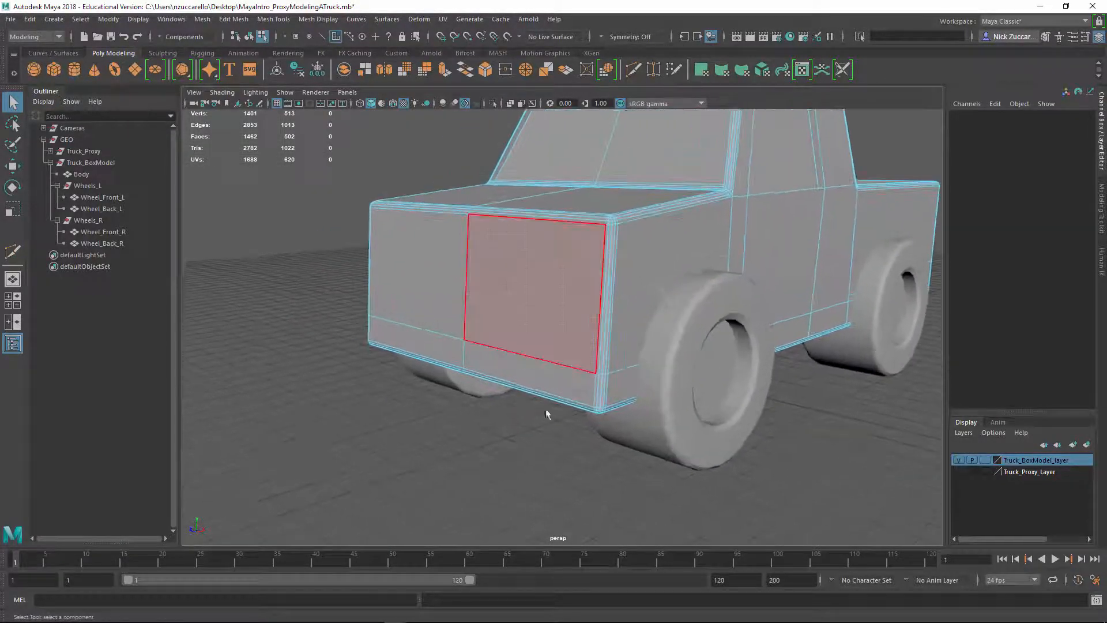
{"action": "left_click", "coordinate": [536, 390]}
{"action": "left_click", "coordinate": [408, 338], "text": "shift"}
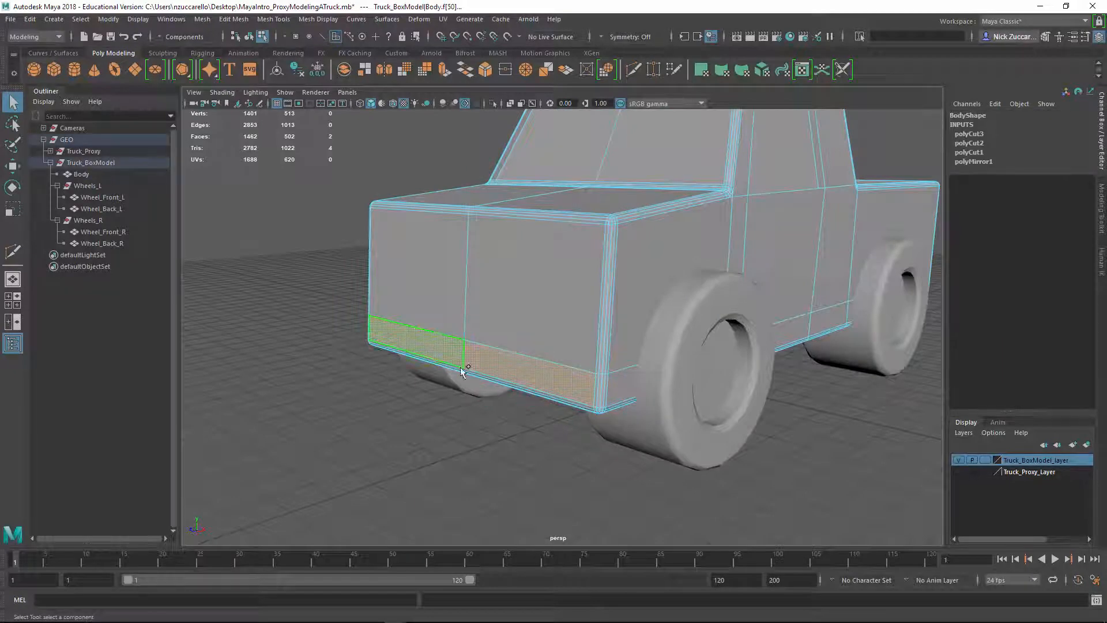
Add both faces of the lower strip on the truck's rear to the selection
{"action": "left_click_drag", "start_coordinate": [460, 366], "coordinate": [415, 375], "text": "alt"}
{"action": "scroll", "coordinate": [582, 334], "scroll_direction": "down", "scroll_amount": 4}
{"action": "left_click_drag", "start_coordinate": [588, 331], "coordinate": [611, 354], "text": "alt"}
{"action": "scroll", "coordinate": [611, 354], "scroll_direction": "down", "scroll_amount": 2}
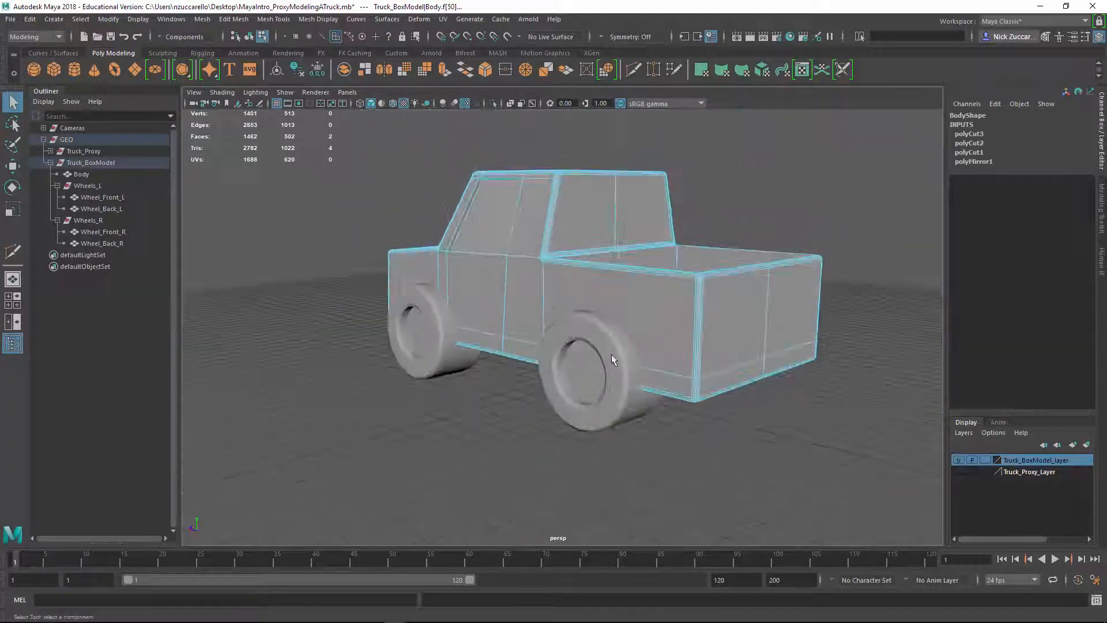
{"action": "left_click", "coordinate": [731, 377], "text": "shift"}
{"action": "left_click", "coordinate": [785, 360], "text": "shift"}
Extrude the selected front and rear bumper faces
{"action": "left_click_drag", "start_coordinate": [461, 345], "coordinate": [582, 343], "text": "alt"}
{"action": "scroll", "coordinate": [580, 385], "scroll_direction": "up", "scroll_amount": 4}
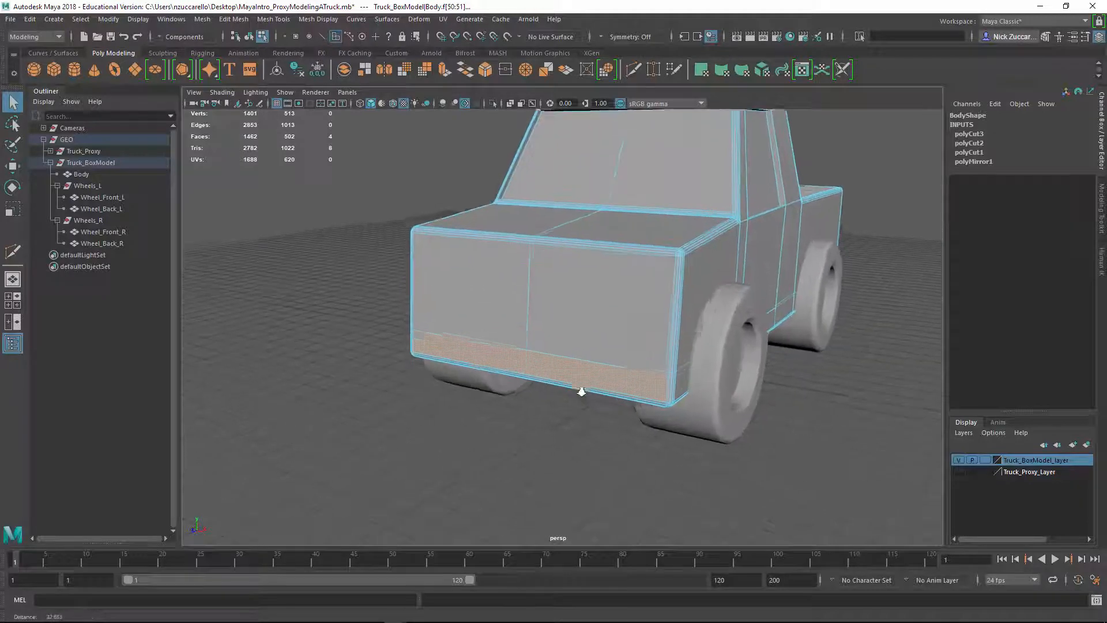
{"action": "left_click_drag", "start_coordinate": [581, 387], "coordinate": [544, 389], "text": "alt"}
{"action": "right_click", "coordinate": [502, 377], "text": "shift"}
{"action": "left_click", "coordinate": [501, 382]}
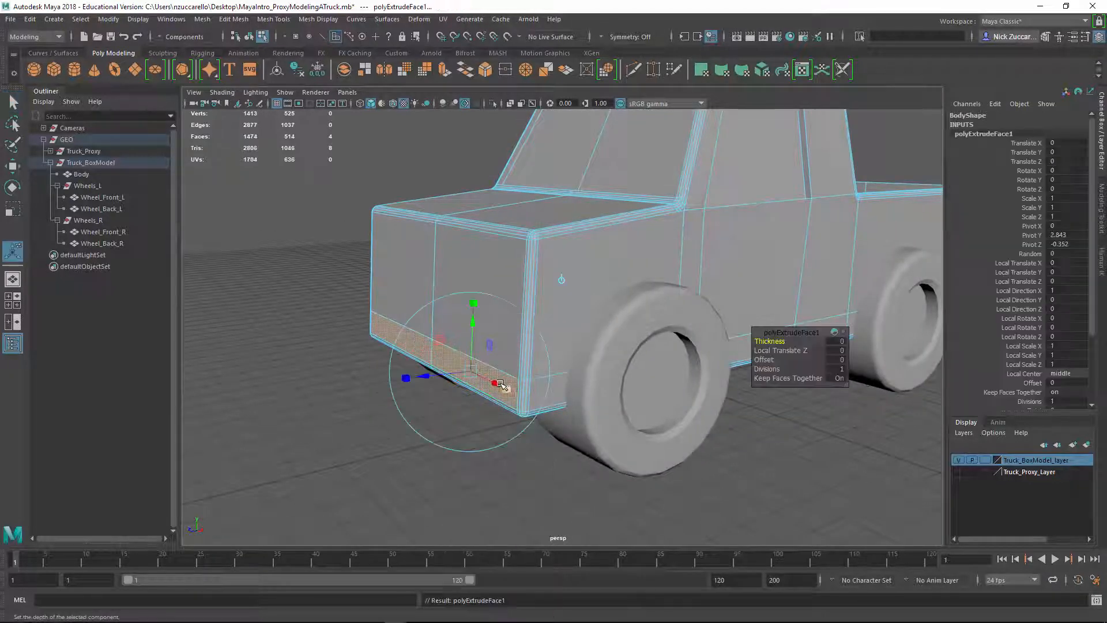
Try moving the extruded bumper faces outward by about 0.51 in local Z, inspect both ends, and undo the offset
{"action": "left_click_drag", "start_coordinate": [431, 378], "coordinate": [405, 380]}
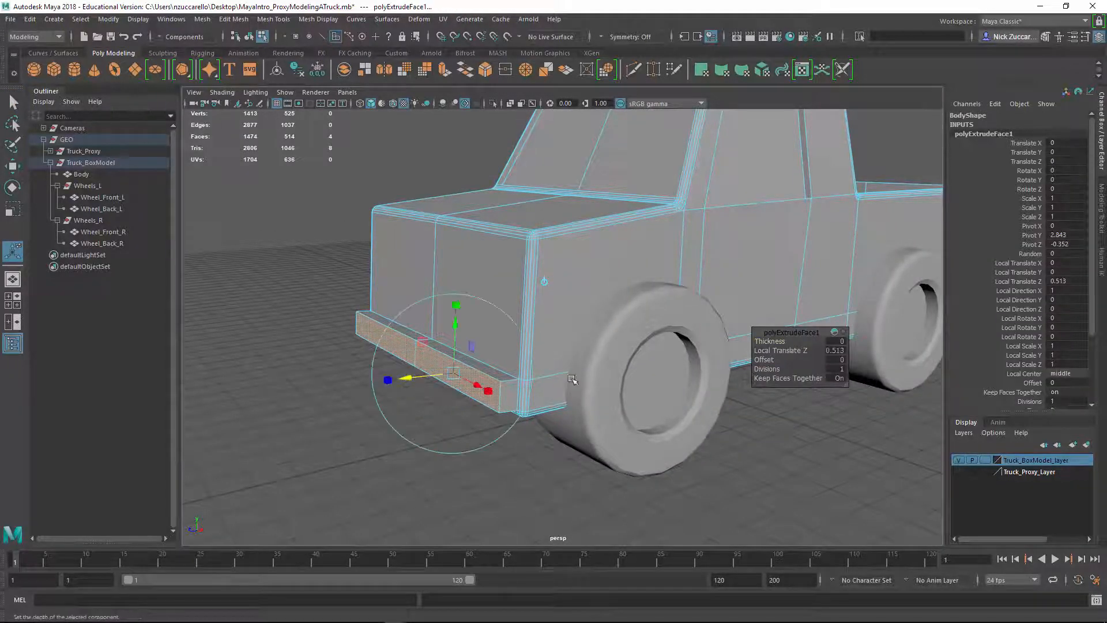
{"action": "scroll", "coordinate": [680, 326], "scroll_direction": "down", "scroll_amount": 5}
{"action": "left_click_drag", "start_coordinate": [680, 326], "coordinate": [614, 360], "text": "alt"}
{"action": "left_click", "coordinate": [810, 277]}
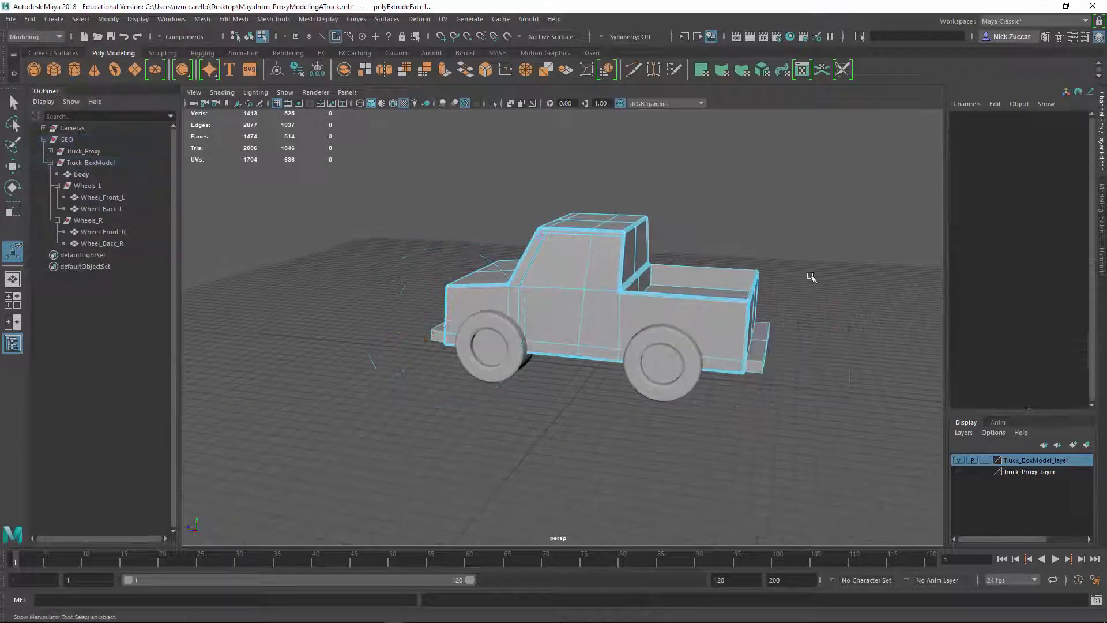
{"action": "left_click_drag", "start_coordinate": [810, 277], "coordinate": [694, 322], "text": "alt"}
{"action": "right_click_drag", "start_coordinate": [655, 325], "coordinate": [675, 330], "text": "alt"}
{"action": "left_click_drag", "start_coordinate": [444, 378], "coordinate": [480, 411], "text": "alt"}
{"action": "key", "text": "ctrl+z"}
{"action": "key", "text": "ctrl+z"}
{"action": "key", "text": "ctrl+z"}
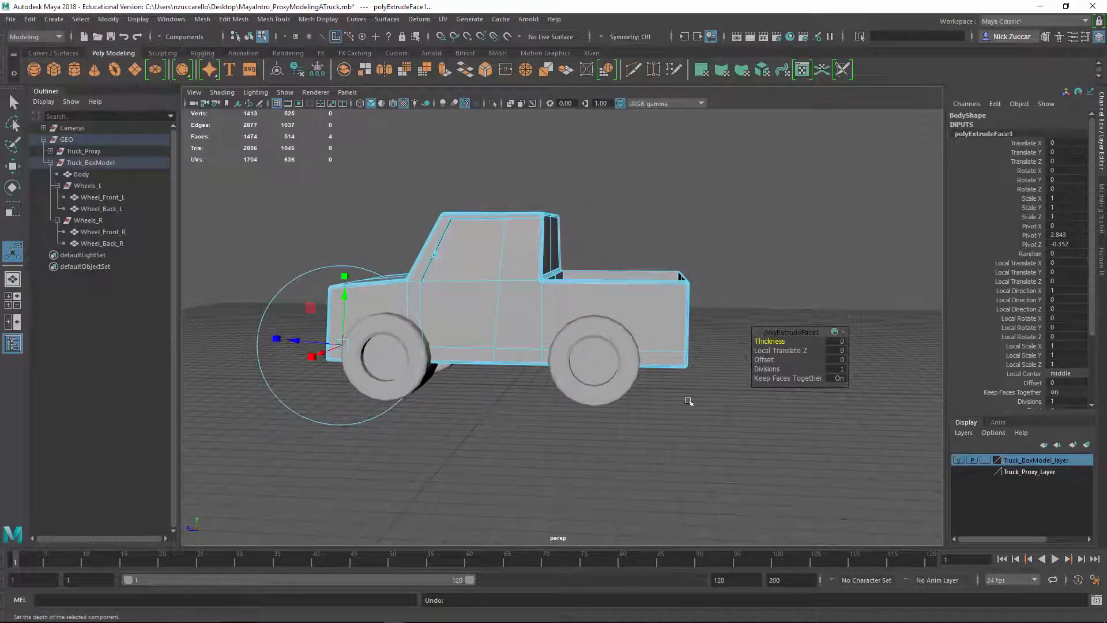
Set the bumper extrusion's thickness to 0.4 and clear the face selection
{"action": "left_click_drag", "start_coordinate": [615, 376], "coordinate": [746, 382], "text": "alt"}
{"action": "left_click_drag", "start_coordinate": [508, 416], "coordinate": [463, 419], "text": "alt"}
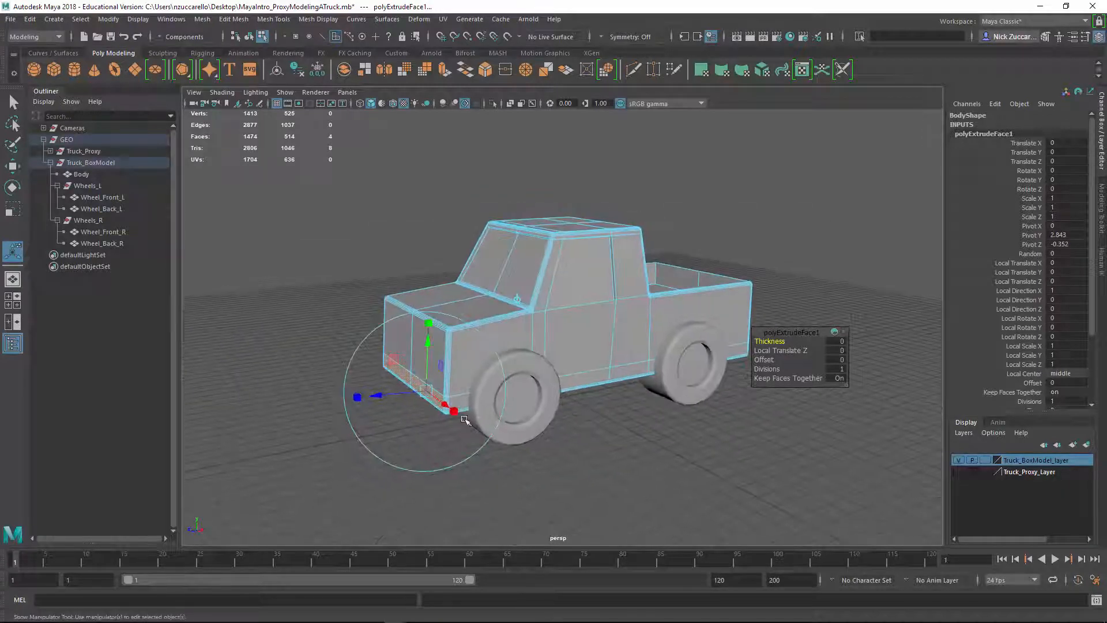
{"action": "left_click_drag", "start_coordinate": [775, 340], "coordinate": [796, 337]}
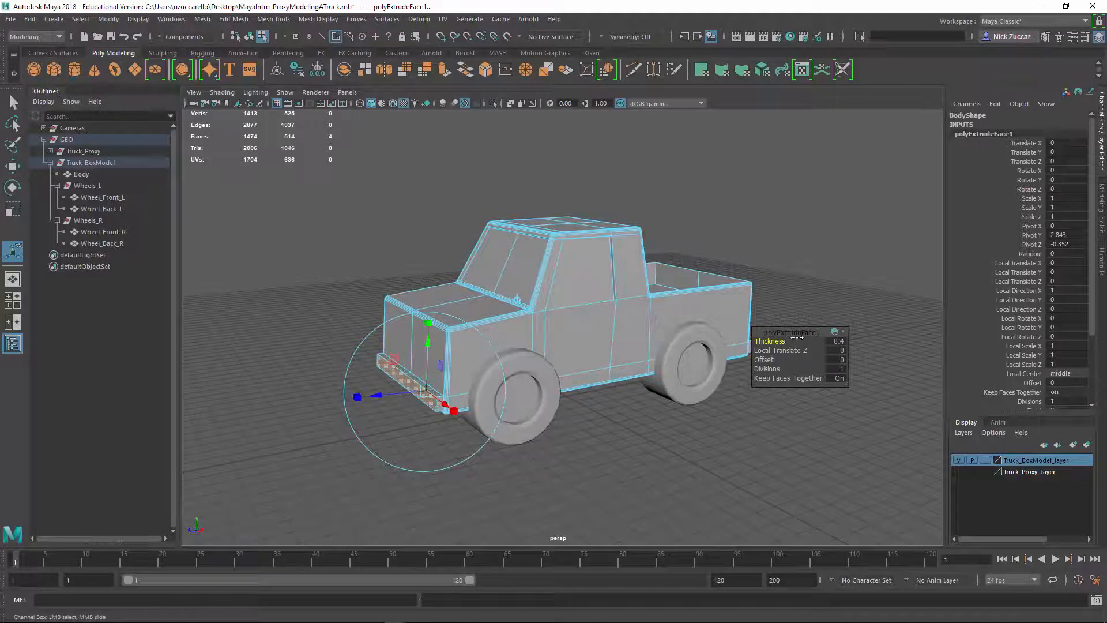
{"action": "key", "text": "q"}
{"action": "left_click", "coordinate": [581, 448]}
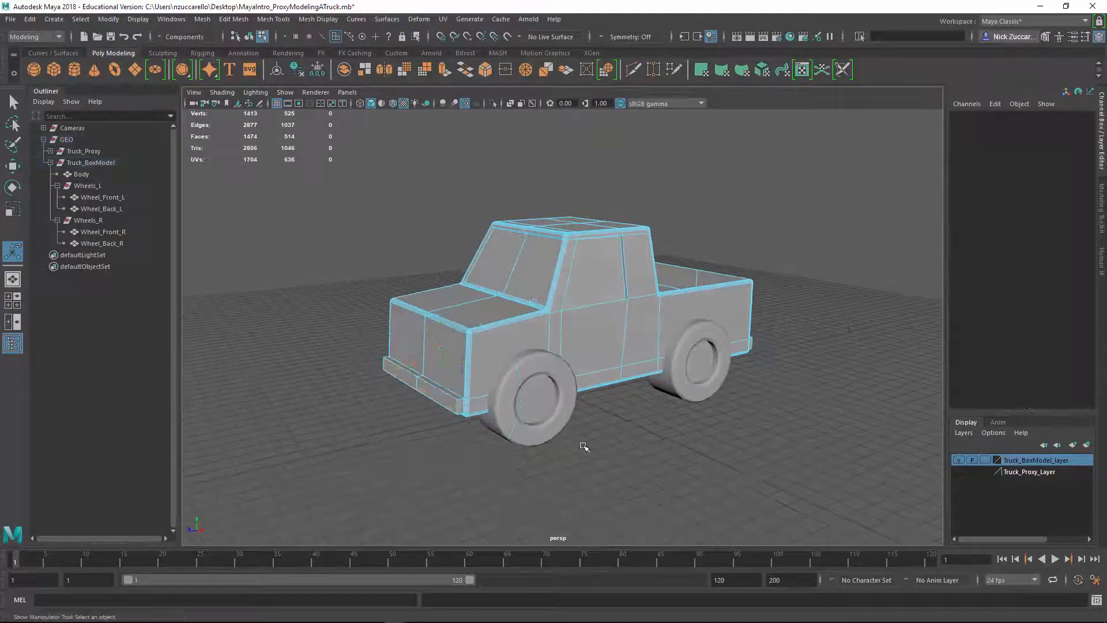
Return to object selection, leave the truck body deselected, and inspect the model with its new bumpers
{"action": "key", "text": "F8"}
{"action": "left_click", "coordinate": [605, 435]}
{"action": "left_click", "coordinate": [594, 334]}
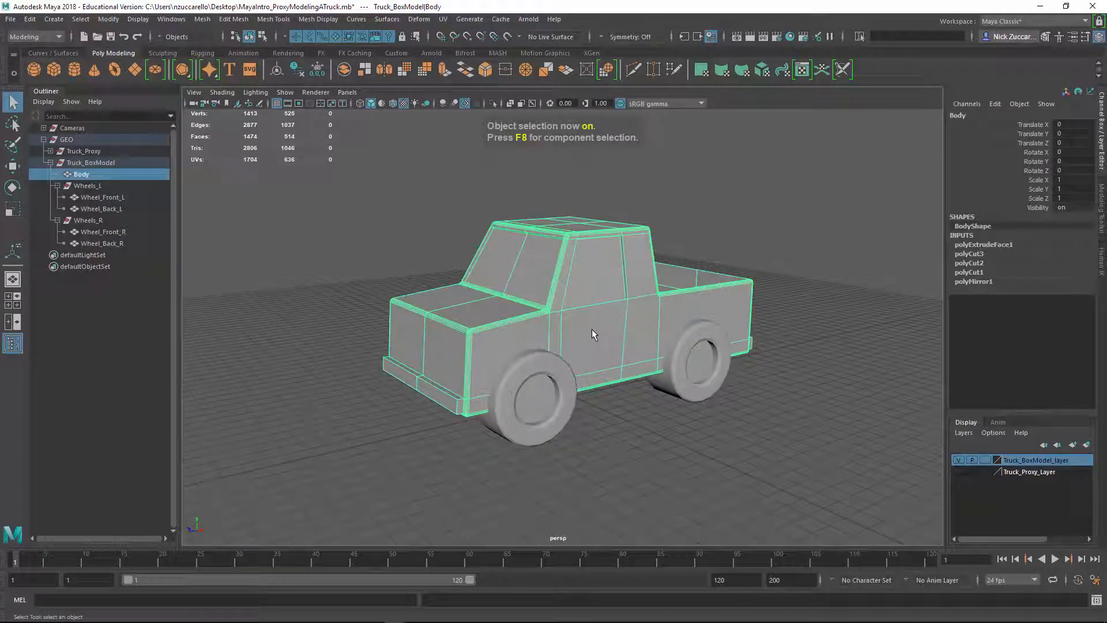
{"action": "left_click", "coordinate": [741, 456]}
{"action": "left_click_drag", "start_coordinate": [741, 455], "coordinate": [712, 426], "text": "alt"}
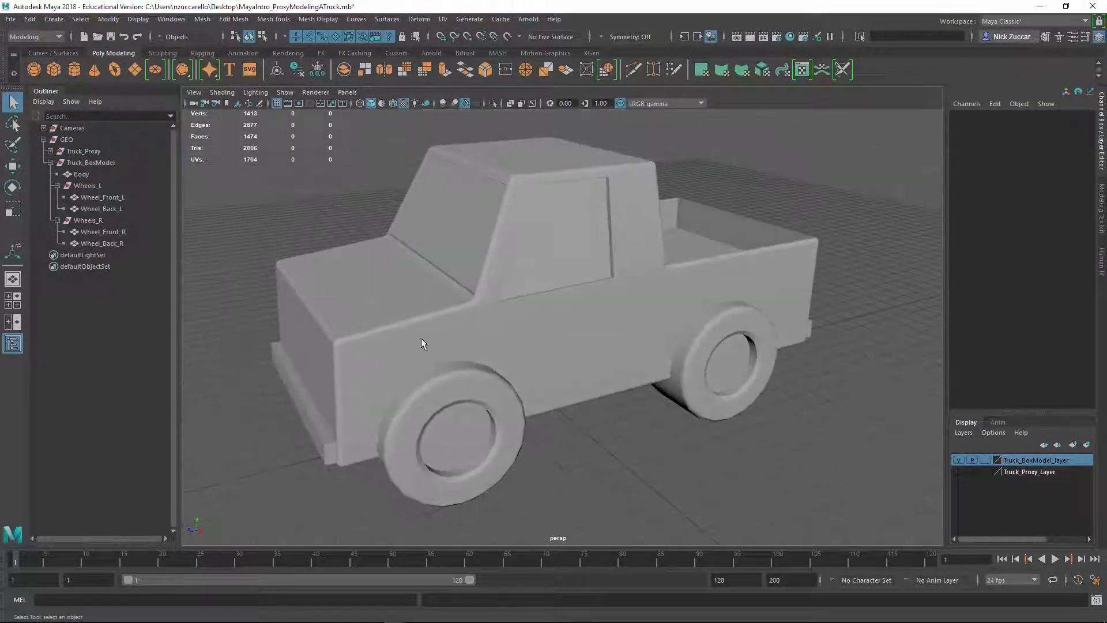
{"action": "left_click_drag", "start_coordinate": [321, 265], "coordinate": [355, 318], "text": "alt"}
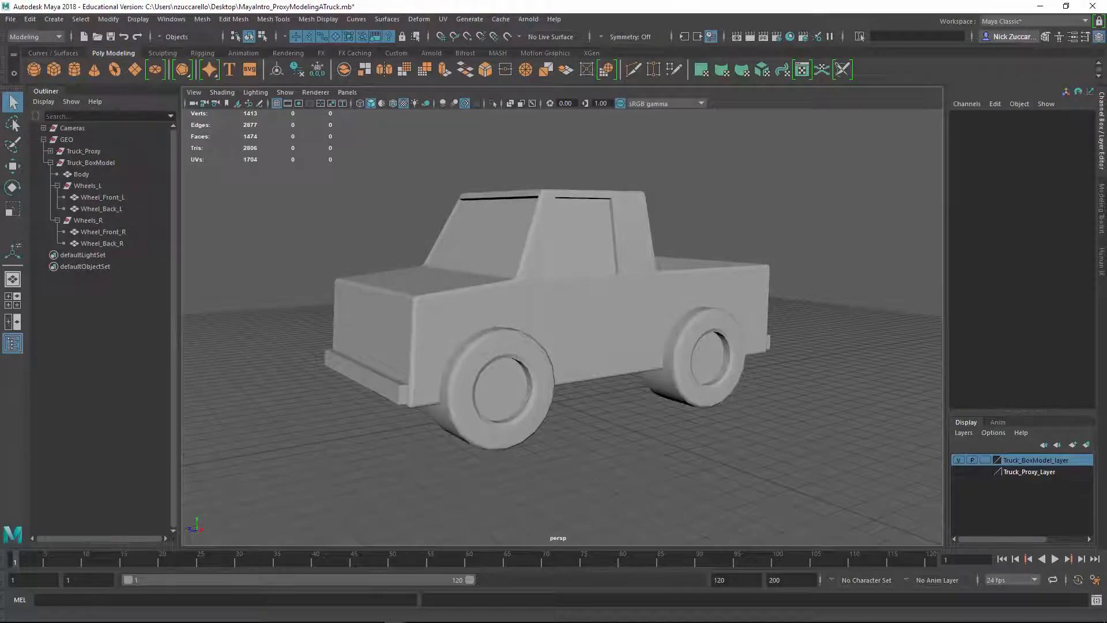